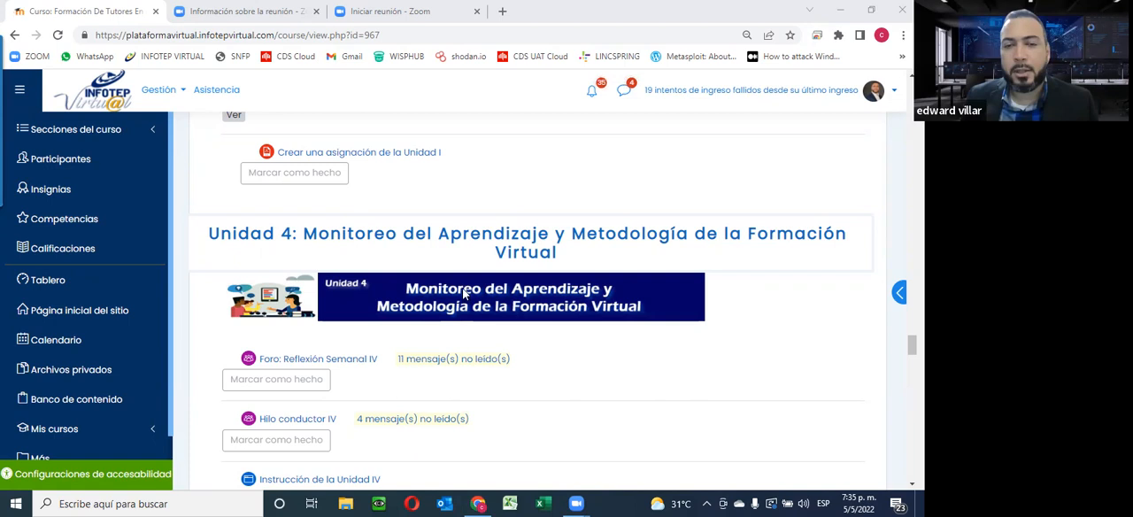
scroll(466, 294, up, 3)
scroll(411, 345, up, 2)
scroll(411, 345, up, 4)
scroll(411, 345, up, 2)
scroll(411, 345, down, 3)
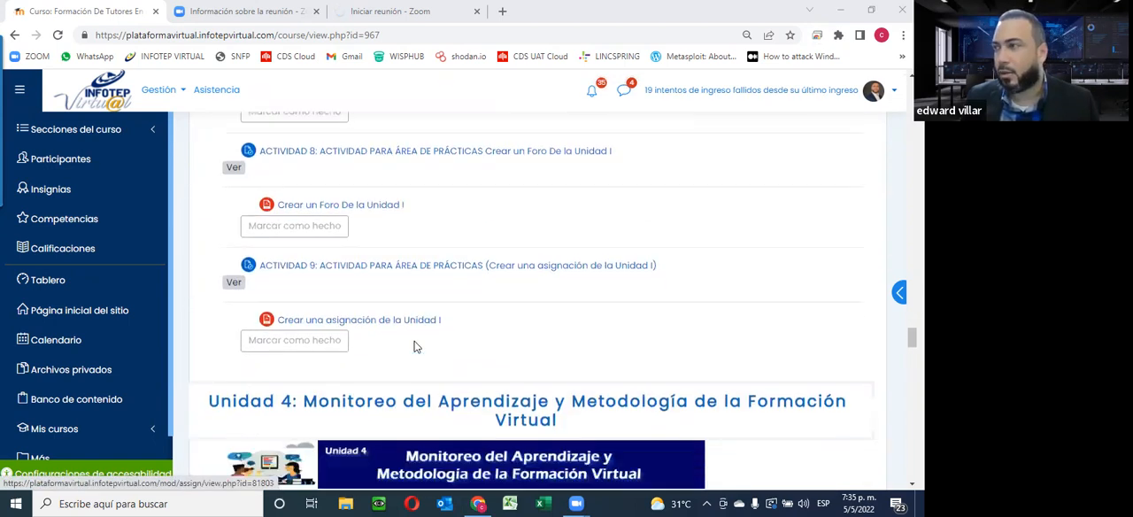
scroll(411, 345, down, 5)
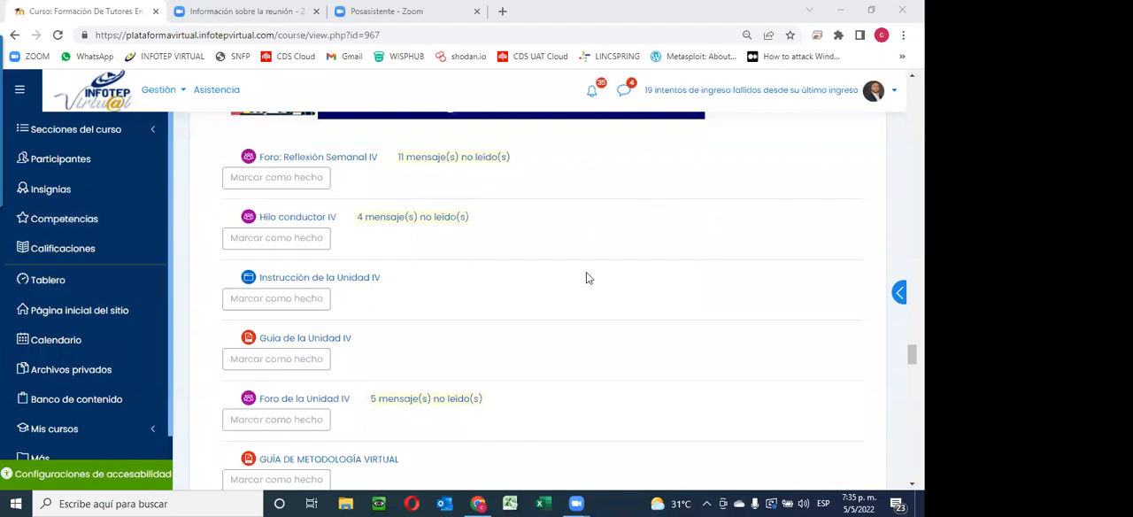
scroll(585, 272, up, 1)
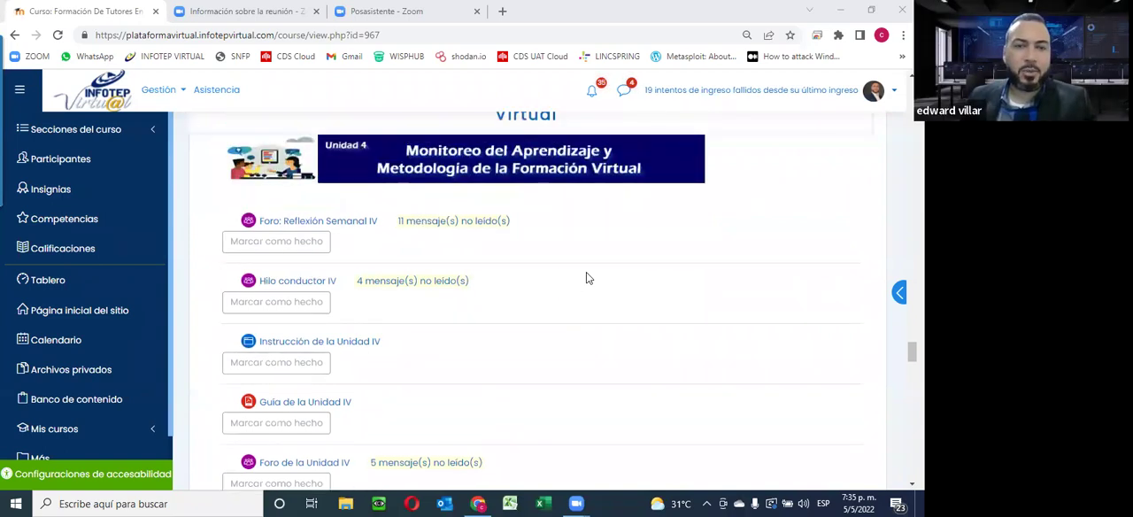
scroll(585, 271, up, 1)
scroll(585, 271, up, 2)
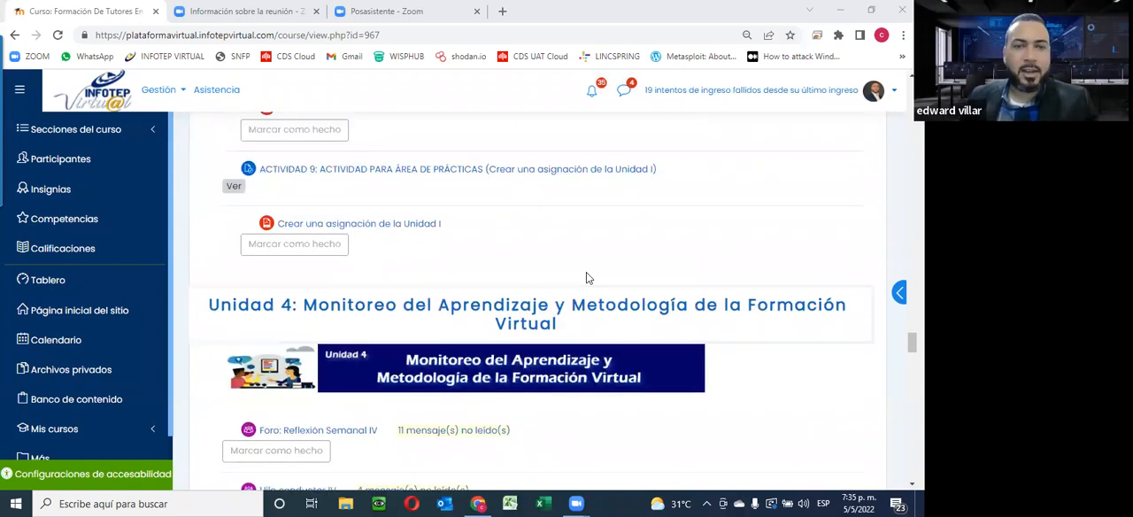
scroll(585, 272, up, 3)
scroll(585, 271, up, 3)
scroll(586, 272, up, 1)
scroll(586, 271, down, 2)
scroll(586, 272, up, 1)
scroll(586, 271, up, 1)
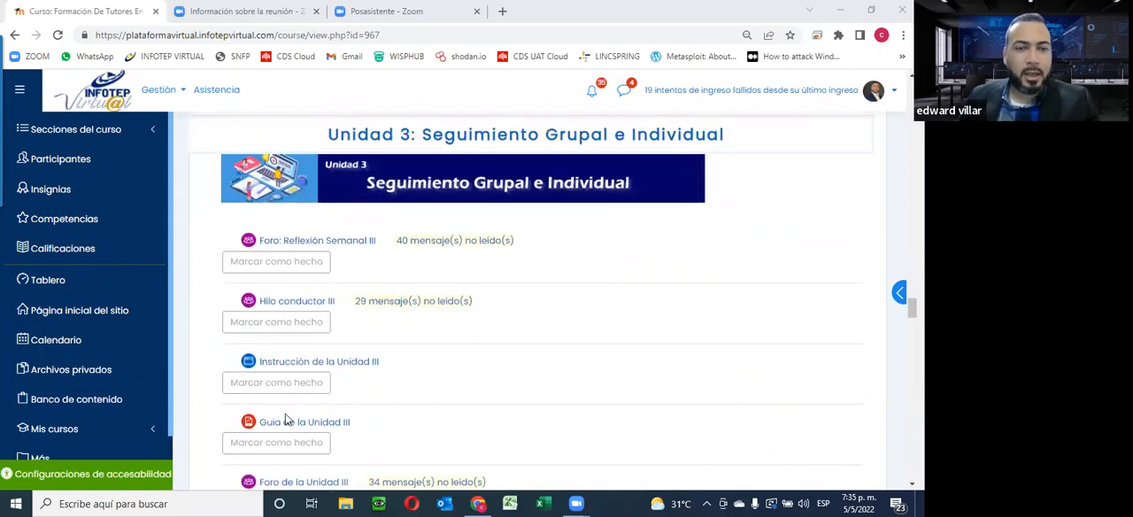
scroll(287, 420, down, 1)
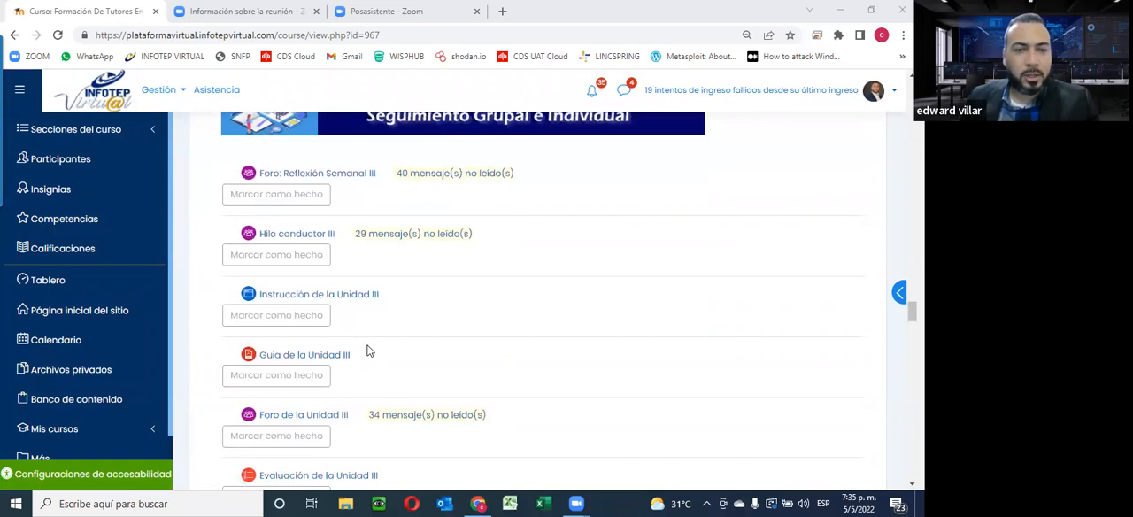
scroll(368, 350, up, 1)
scroll(368, 351, down, 2)
scroll(293, 375, down, 1)
scroll(404, 308, up, 2)
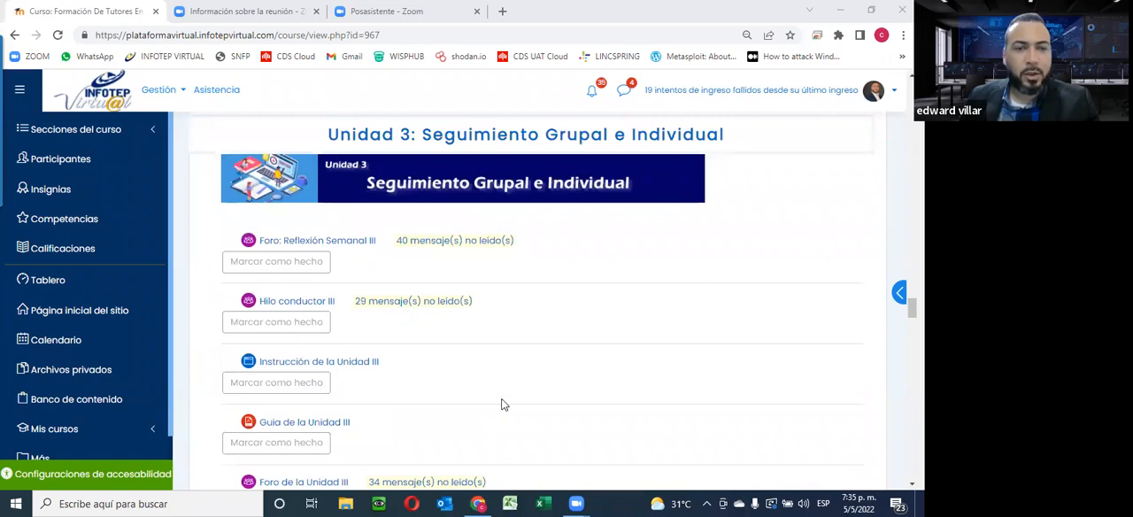
scroll(363, 389, down, 2)
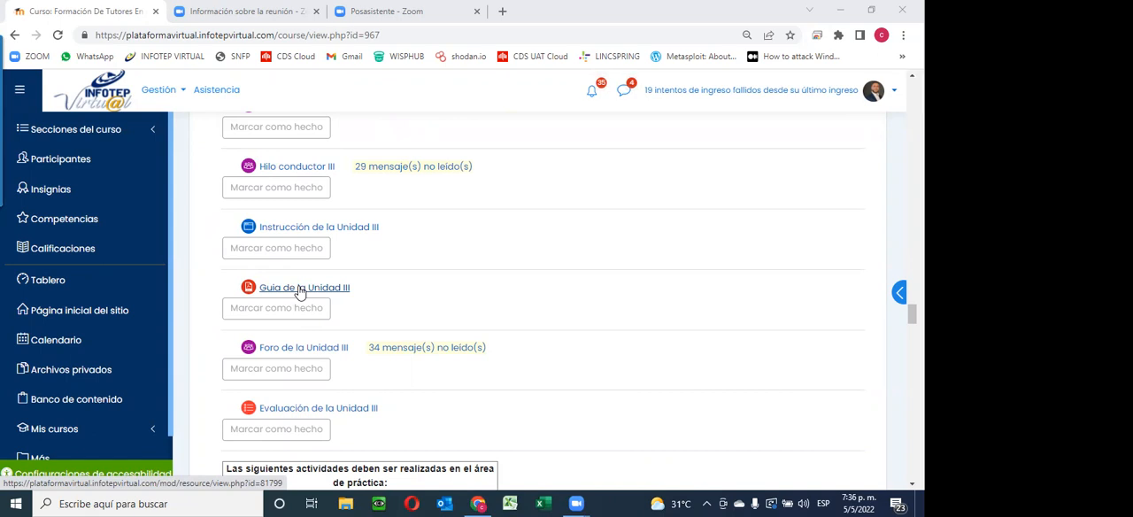
Open the 'Guia de la Unidad III' document from the Unidad 3 activities.
click(301, 288)
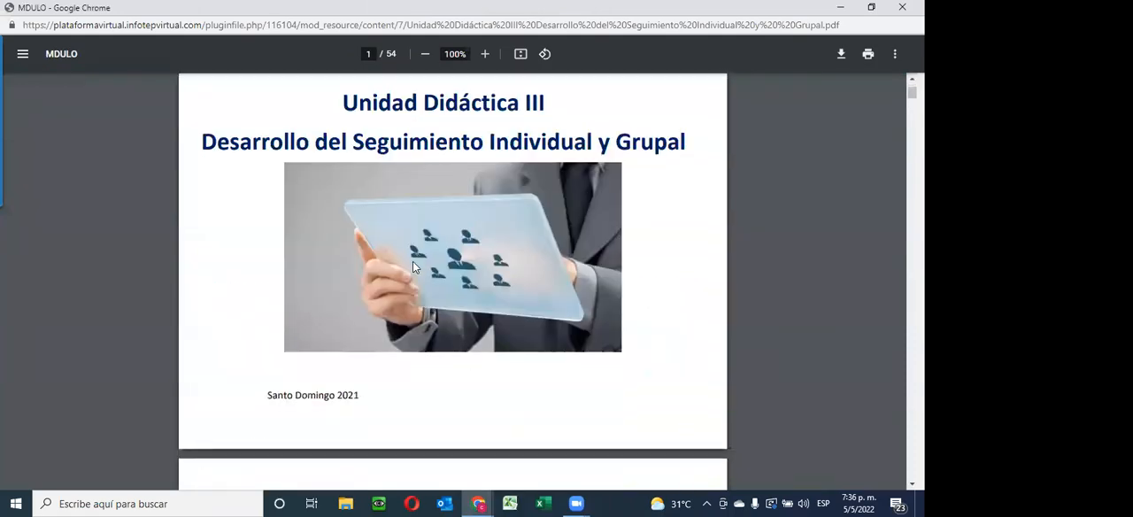
scroll(413, 261, up, 2)
scroll(412, 266, down, 1)
scroll(412, 265, down, 2)
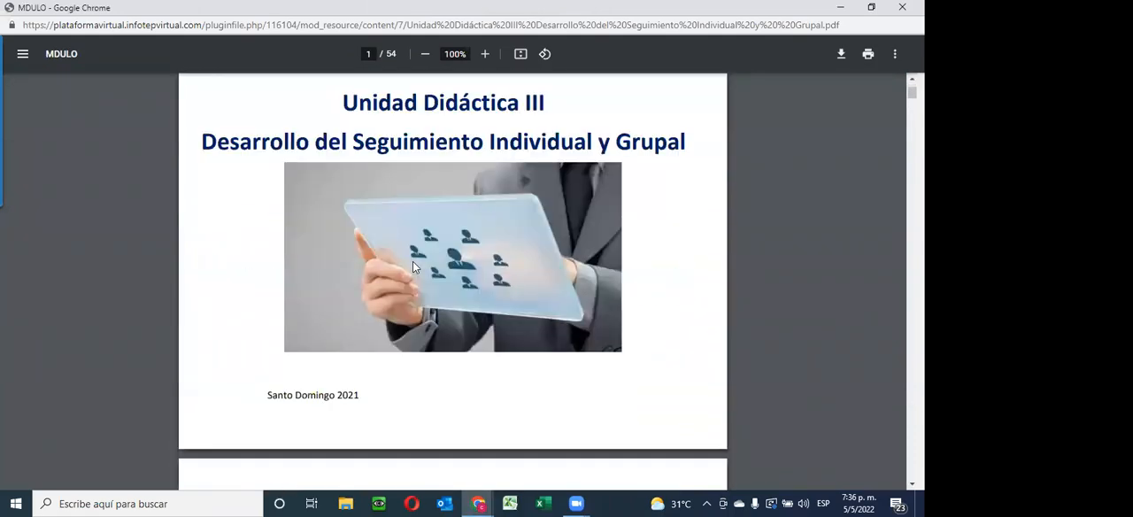
scroll(412, 266, up, 2)
scroll(413, 266, up, 2)
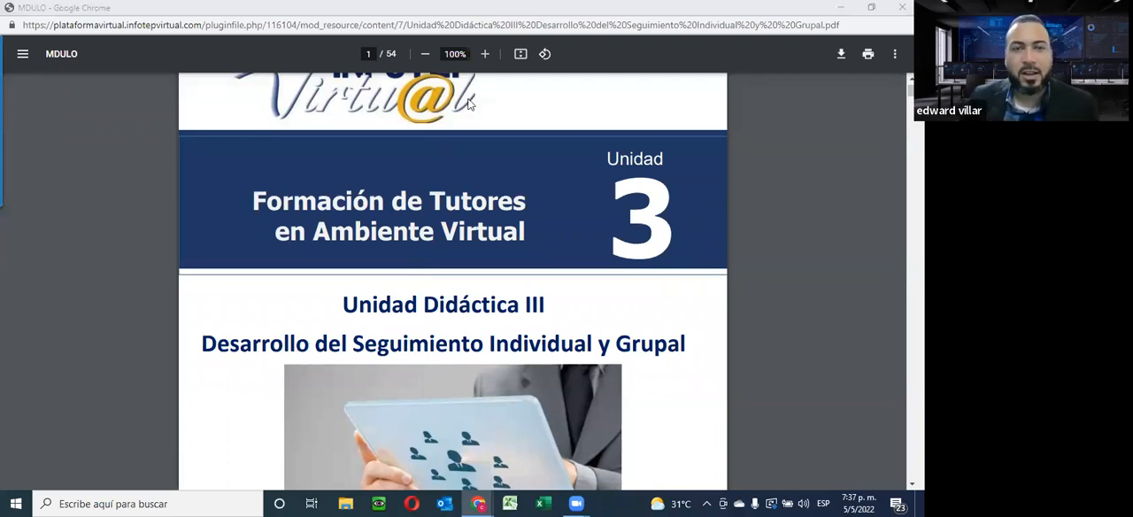
scroll(389, 288, down, 4)
scroll(389, 287, down, 4)
scroll(389, 288, down, 4)
scroll(394, 305, down, 3)
scroll(393, 306, down, 3)
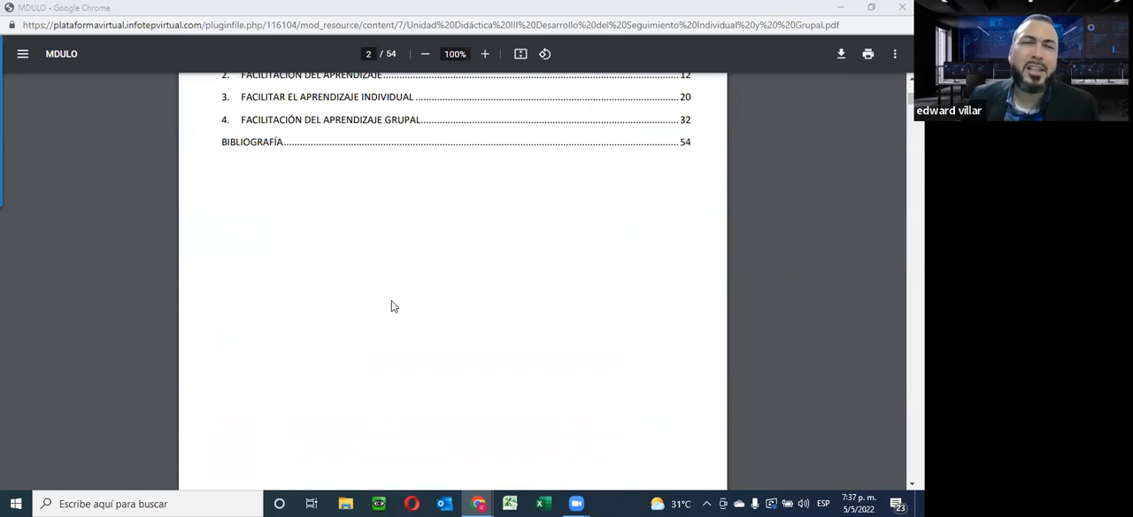
scroll(394, 305, down, 5)
scroll(394, 306, down, 5)
scroll(394, 305, down, 2)
scroll(394, 305, down, 3)
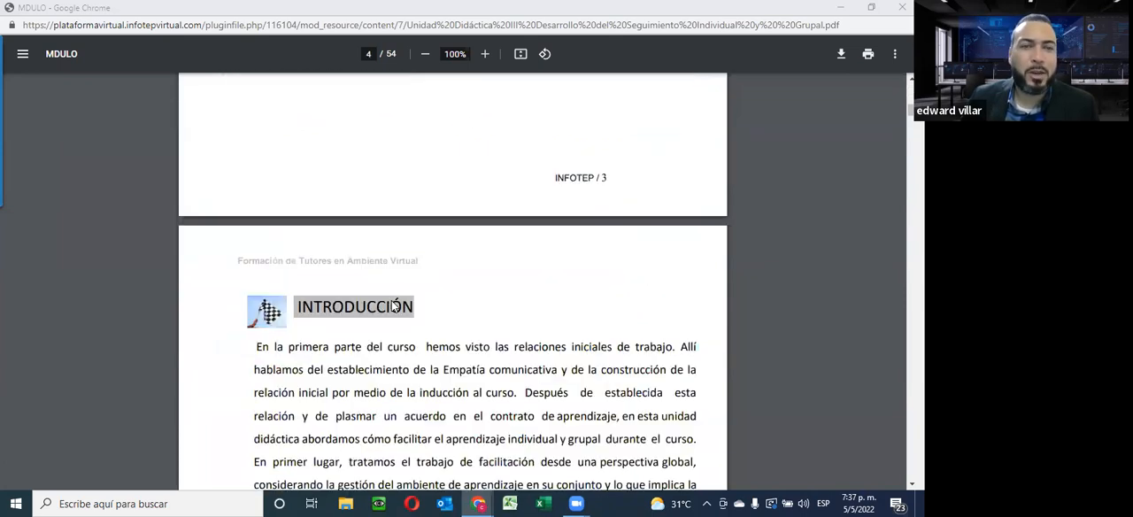
scroll(394, 306, down, 3)
scroll(394, 306, down, 5)
scroll(394, 305, down, 3)
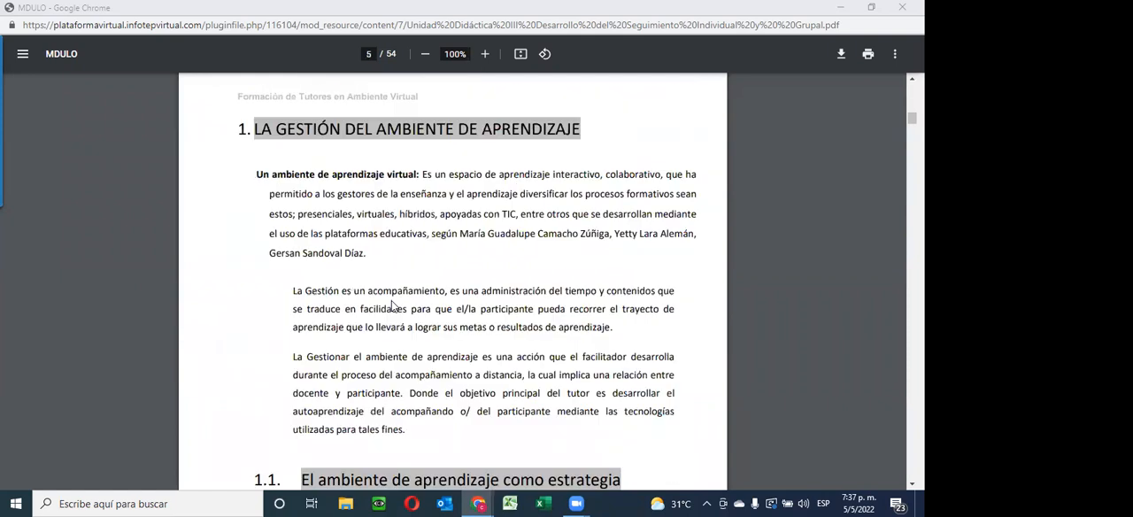
scroll(394, 306, down, 3)
scroll(393, 305, down, 1)
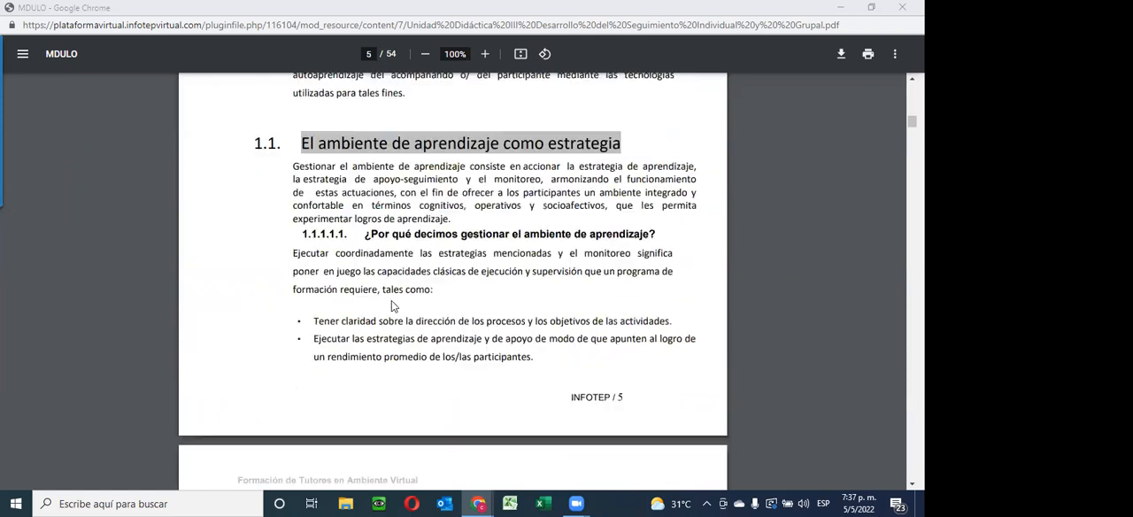
scroll(394, 305, down, 1)
scroll(394, 305, down, 2)
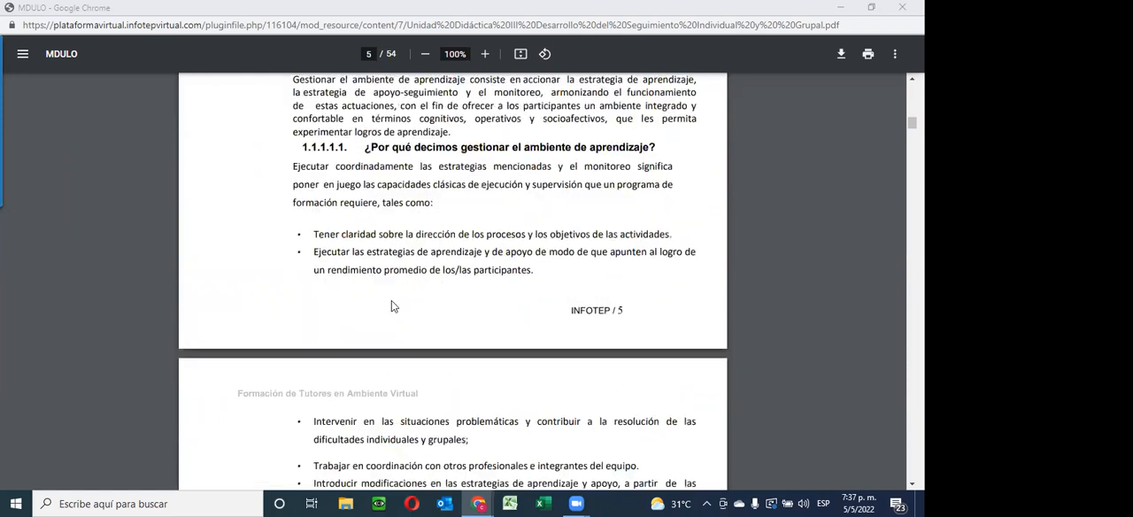
scroll(394, 305, up, 2)
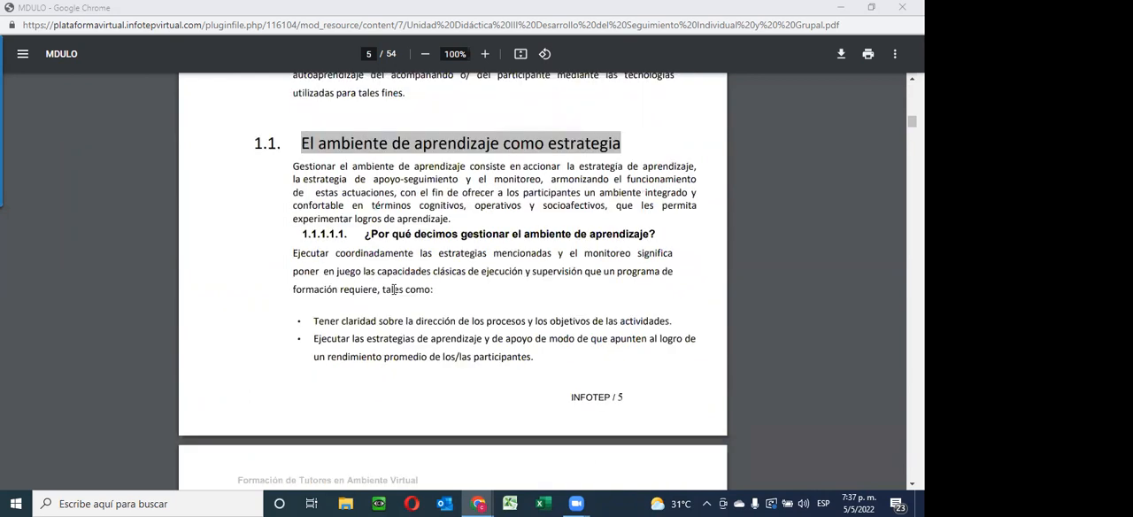
scroll(394, 289, down, 1)
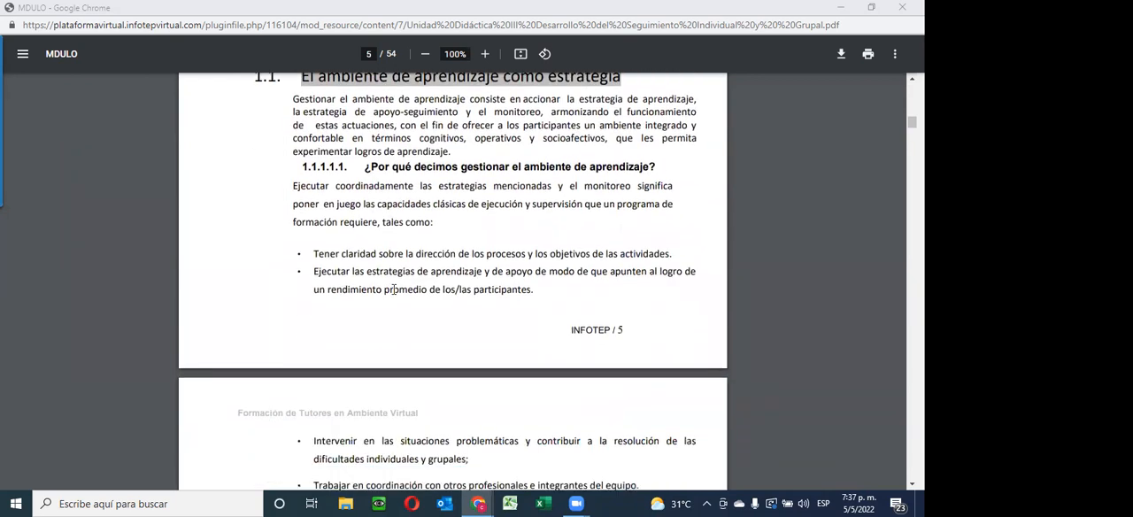
scroll(394, 289, down, 2)
scroll(394, 290, down, 2)
scroll(393, 289, down, 3)
scroll(393, 289, down, 1)
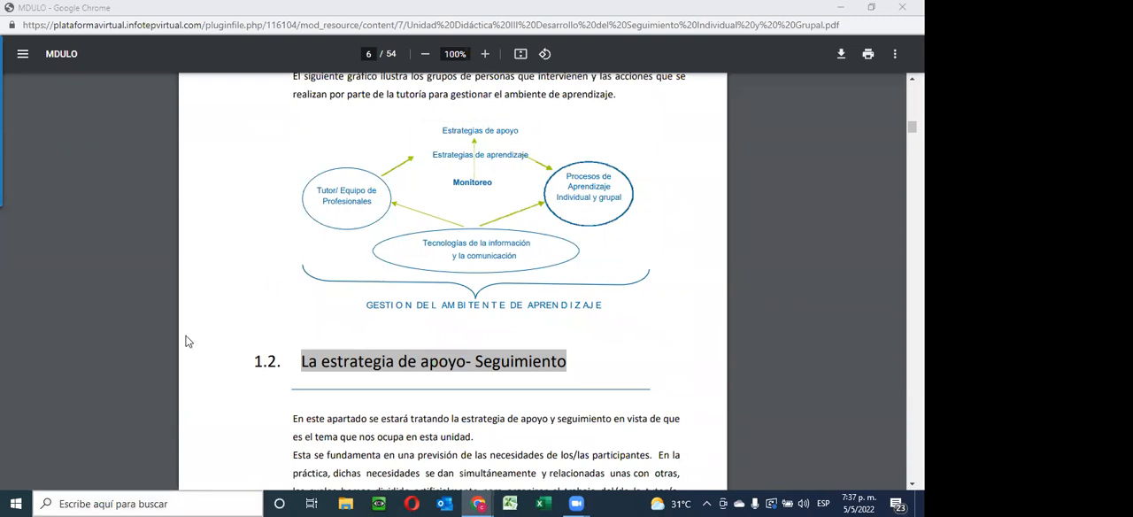
Search the guide for 'facili' and jump to section 2, Facilitación del Aprendizaje.
key(ctrl+f)
key(Return)
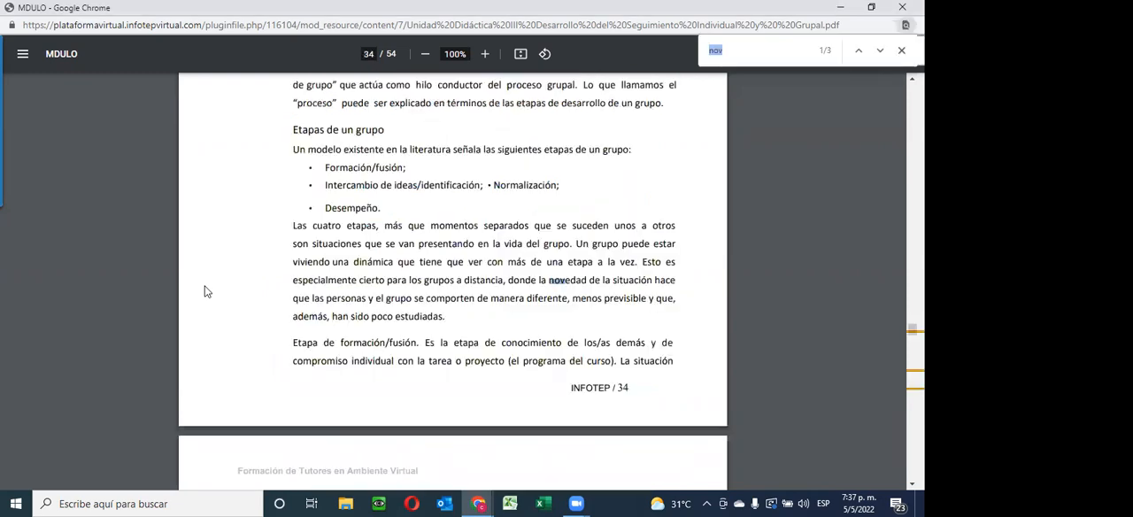
text(estra)
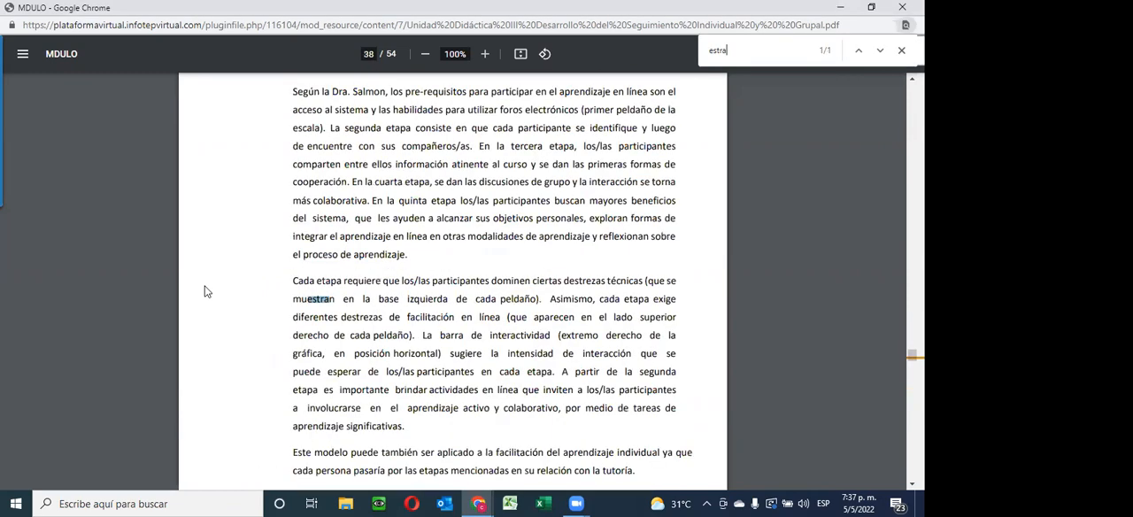
text(t)
key(ctrl+a)
text(facili)
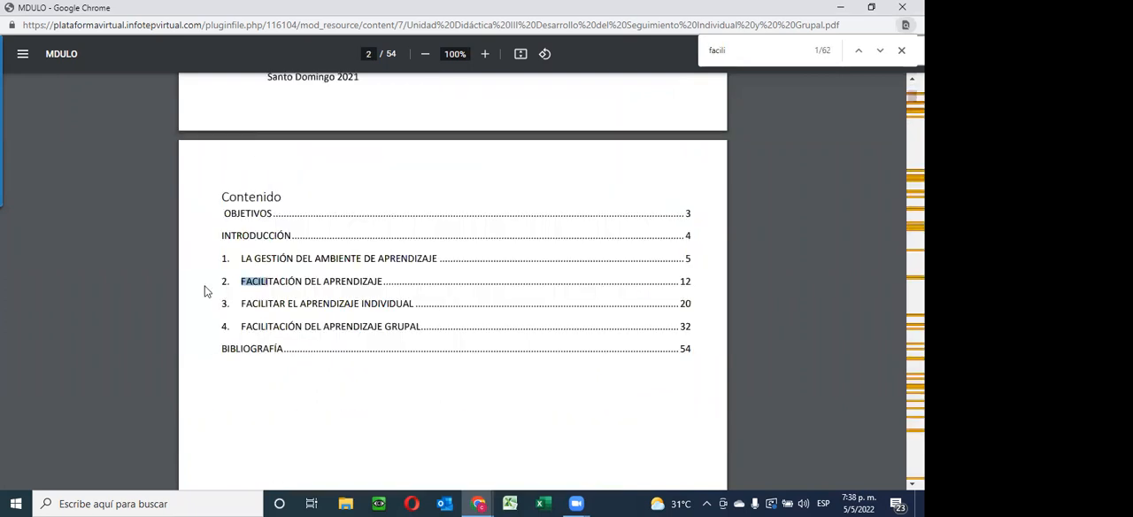
click(332, 283)
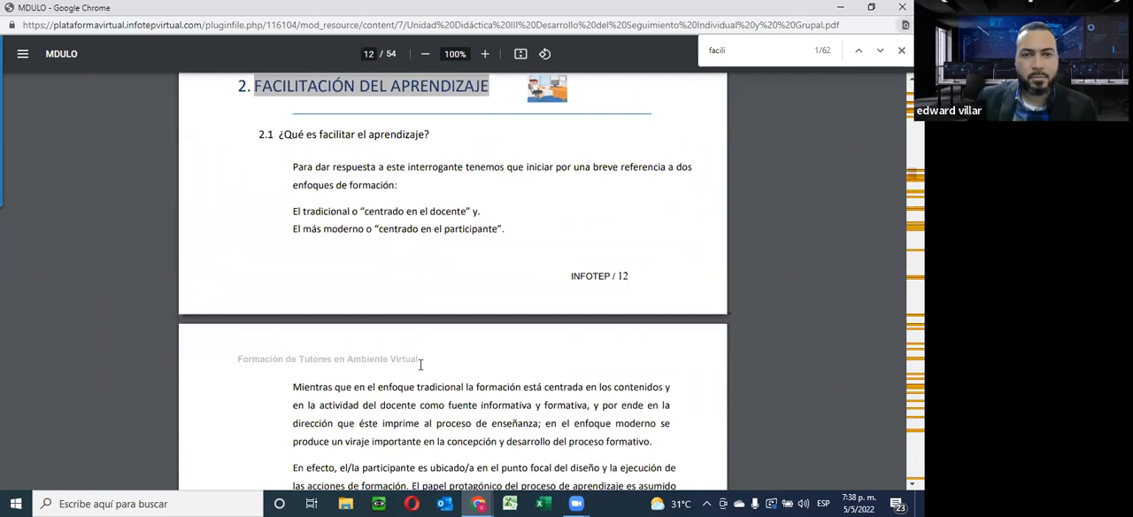
scroll(421, 363, down, 5)
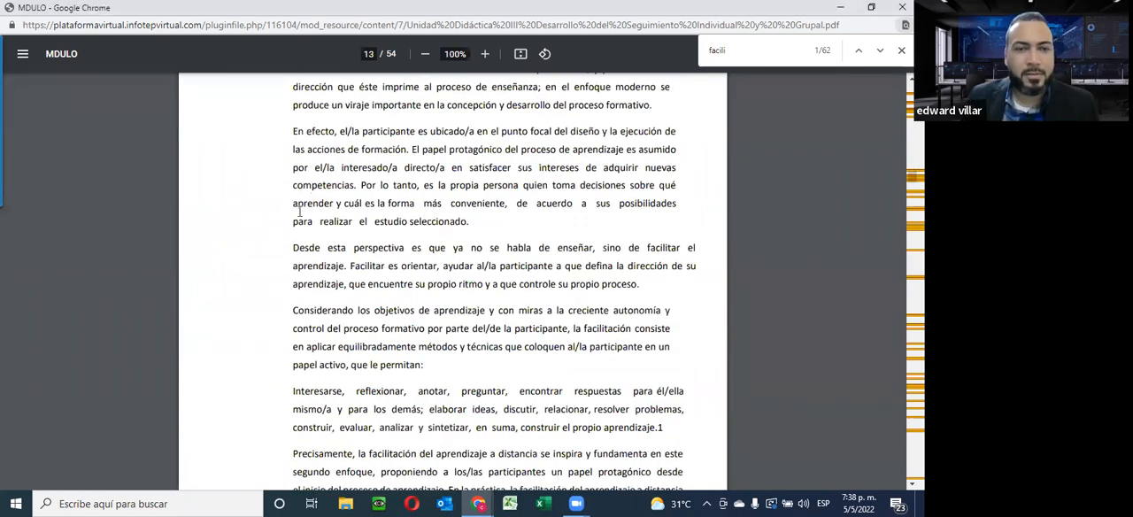
scroll(308, 222, down, 1)
scroll(308, 215, down, 5)
scroll(398, 221, down, 5)
scroll(507, 106, down, 3)
scroll(434, 223, up, 3)
scroll(435, 223, up, 2)
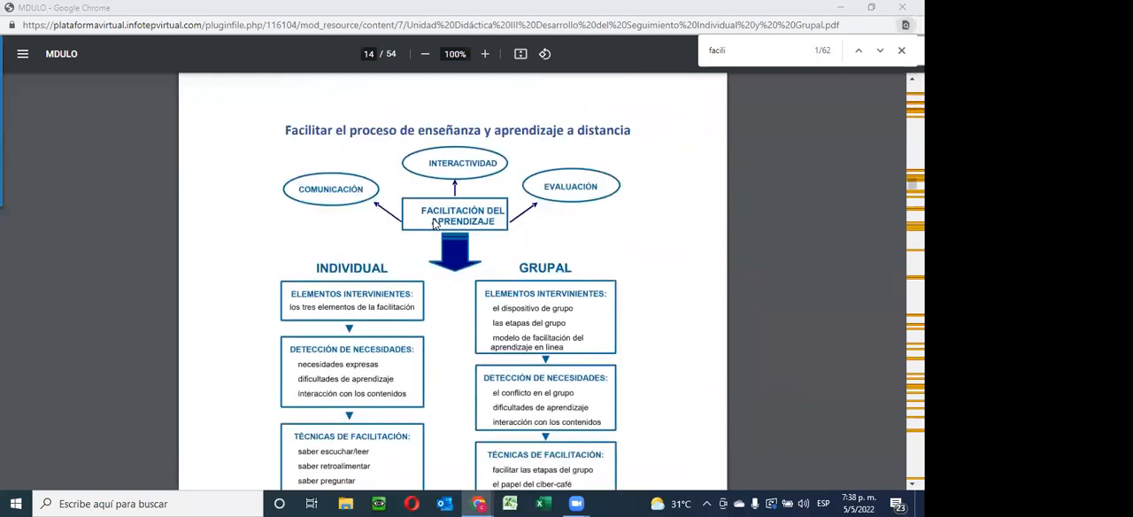
scroll(435, 223, down, 2)
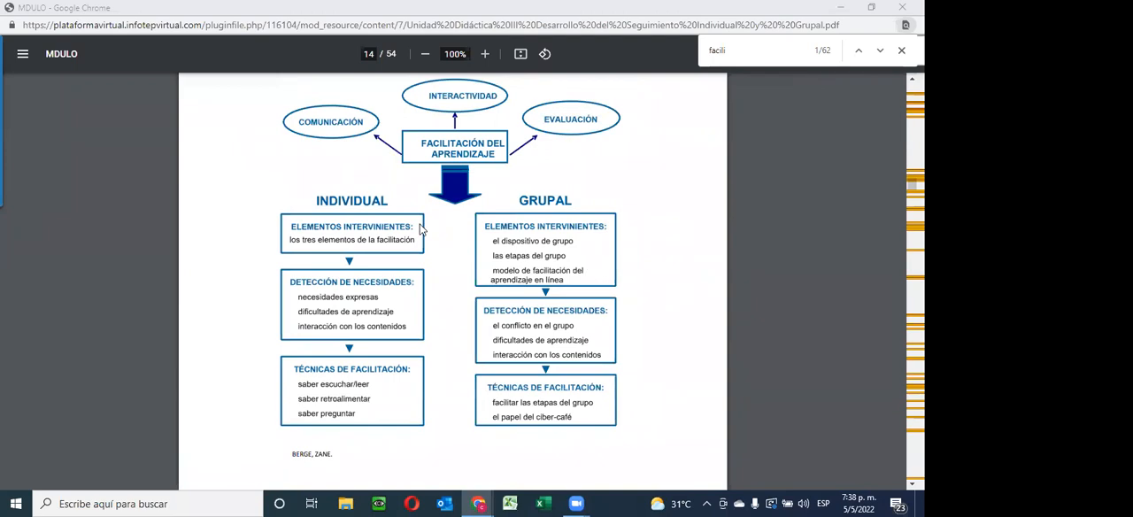
scroll(421, 228, down, 2)
scroll(421, 228, up, 2)
scroll(462, 245, up, 3)
scroll(462, 245, down, 2)
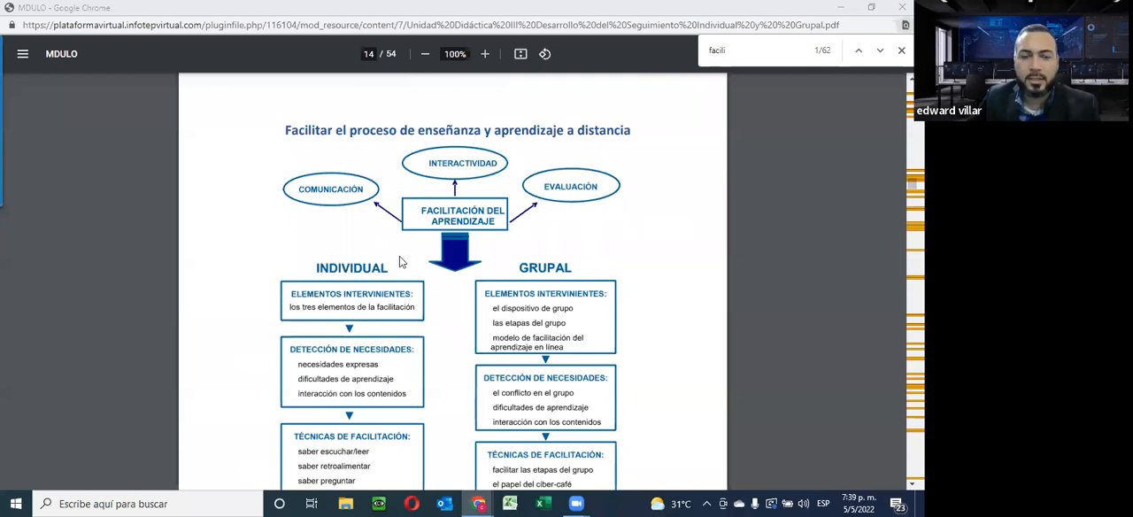
scroll(400, 259, down, 2)
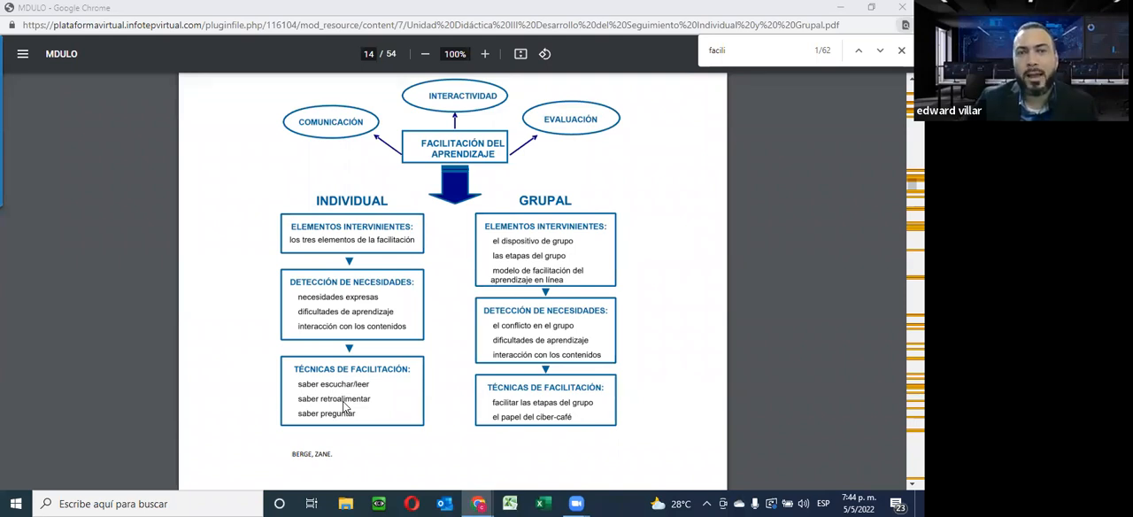
click(346, 403)
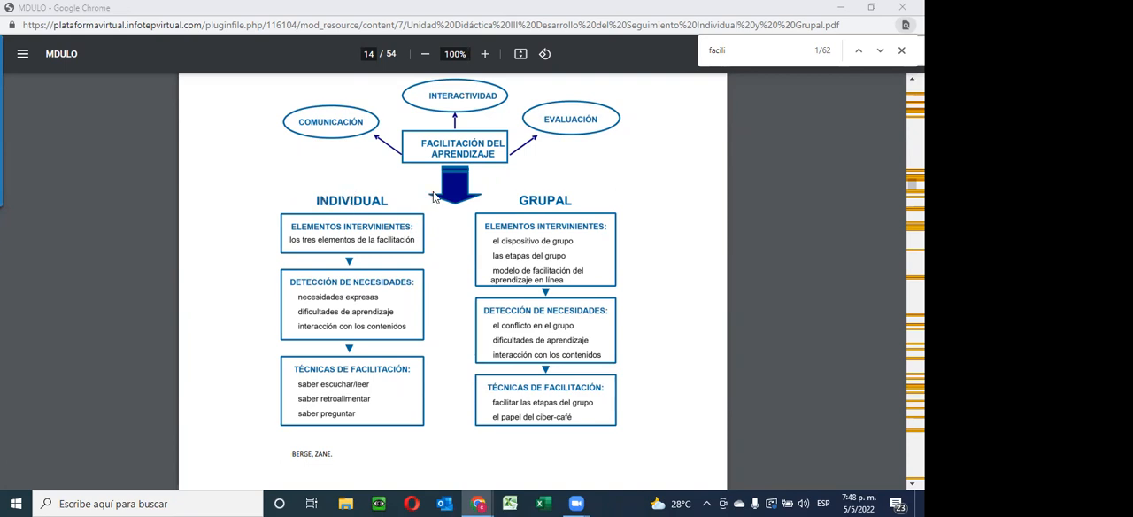
scroll(457, 324, down, 1)
scroll(457, 324, down, 3)
scroll(457, 325, up, 1)
scroll(457, 325, up, 1)
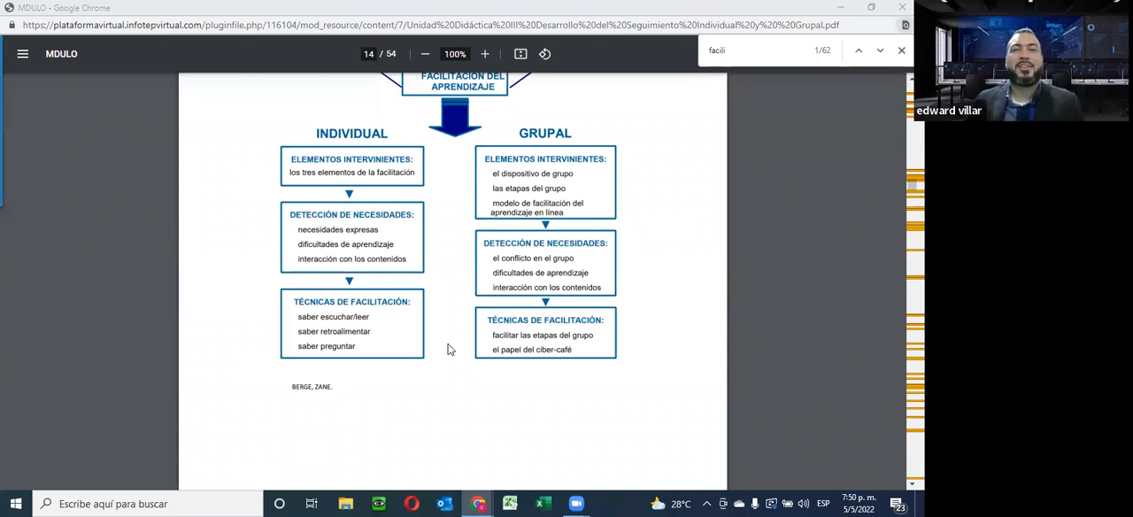
scroll(490, 239, down, 4)
scroll(489, 239, down, 3)
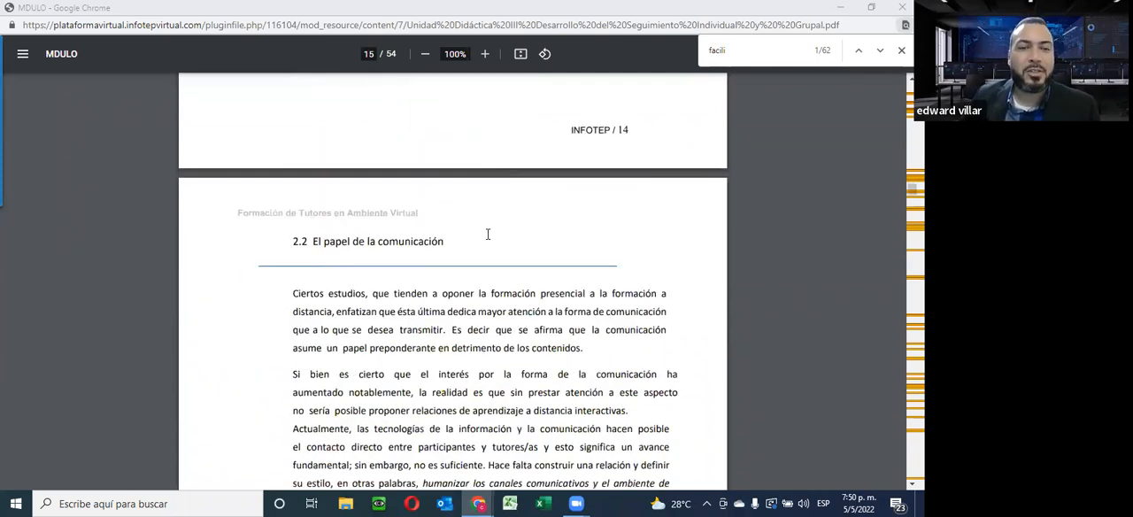
scroll(489, 239, down, 2)
scroll(489, 243, down, 3)
scroll(489, 243, down, 4)
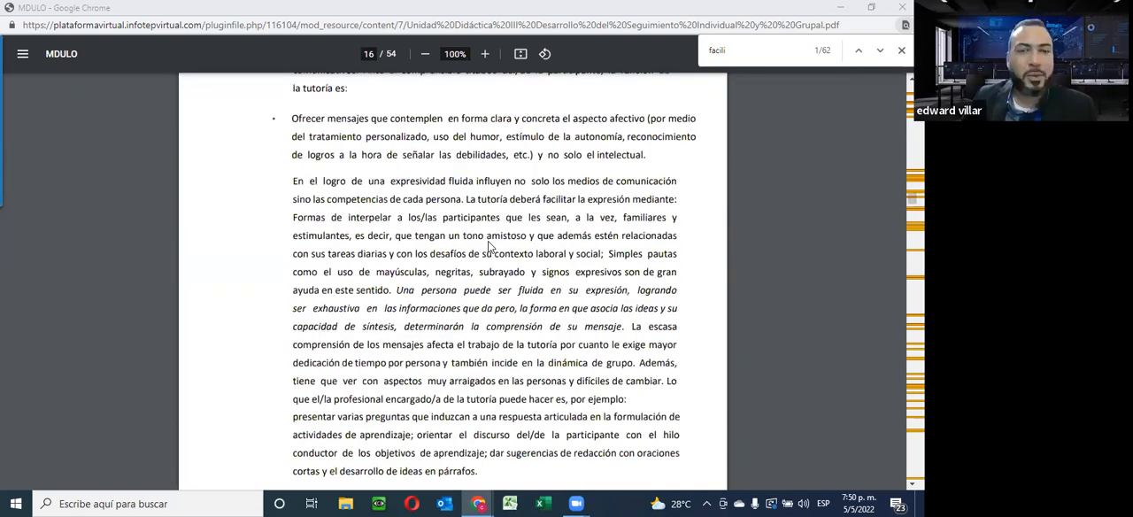
scroll(489, 244, down, 10)
scroll(489, 246, down, 5)
scroll(490, 246, down, 5)
scroll(490, 246, down, 5)
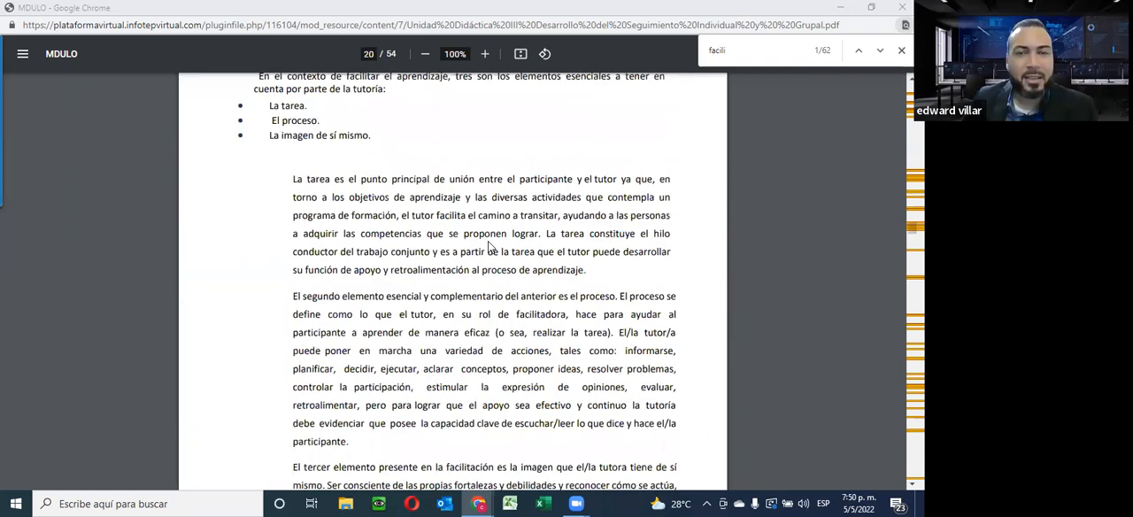
scroll(490, 246, down, 1)
scroll(489, 246, down, 6)
scroll(489, 242, down, 6)
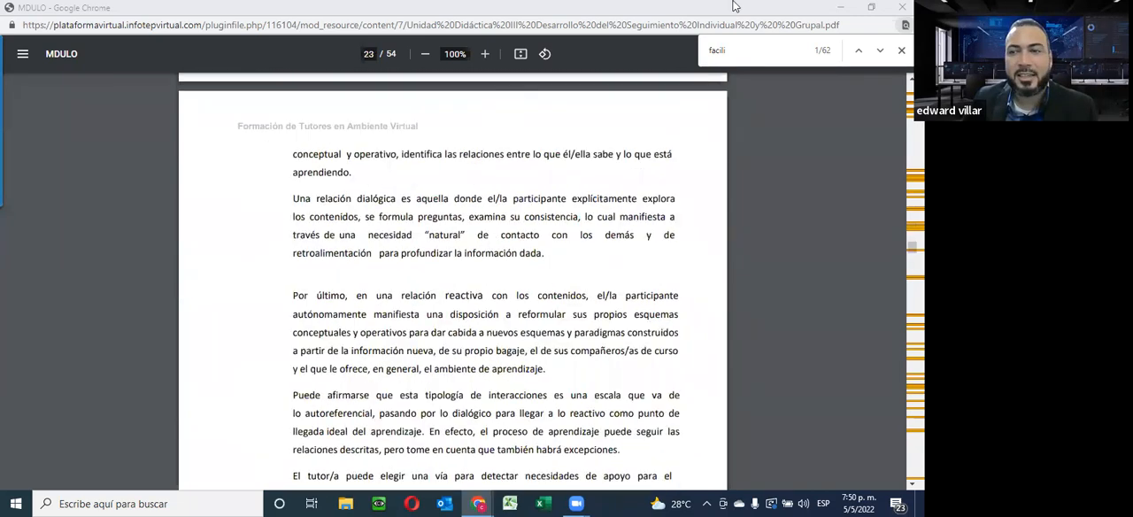
scroll(489, 242, down, 5)
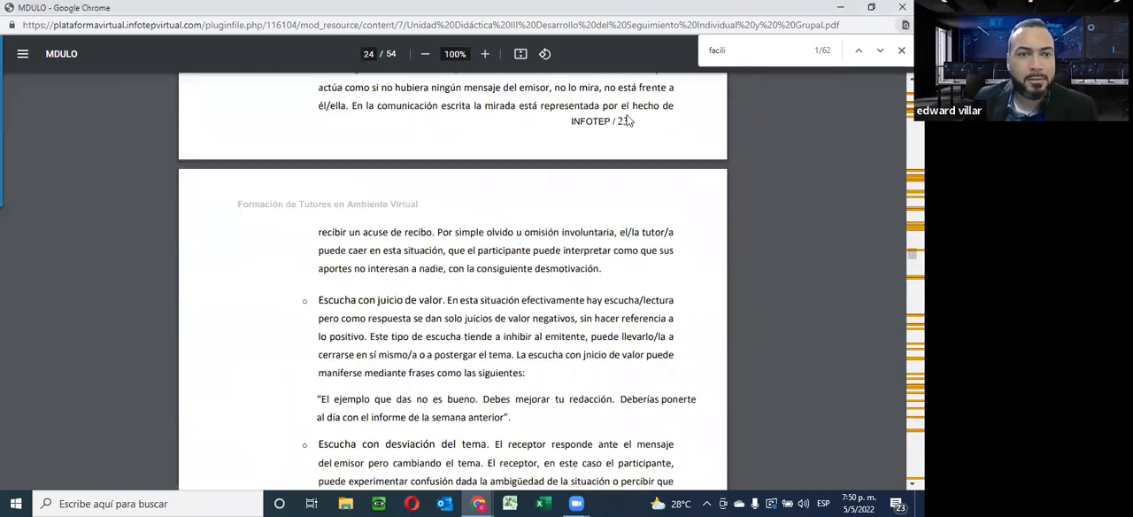
Return to the course page and open the Foro de la Unidad III in a new tab.
click(839, 7)
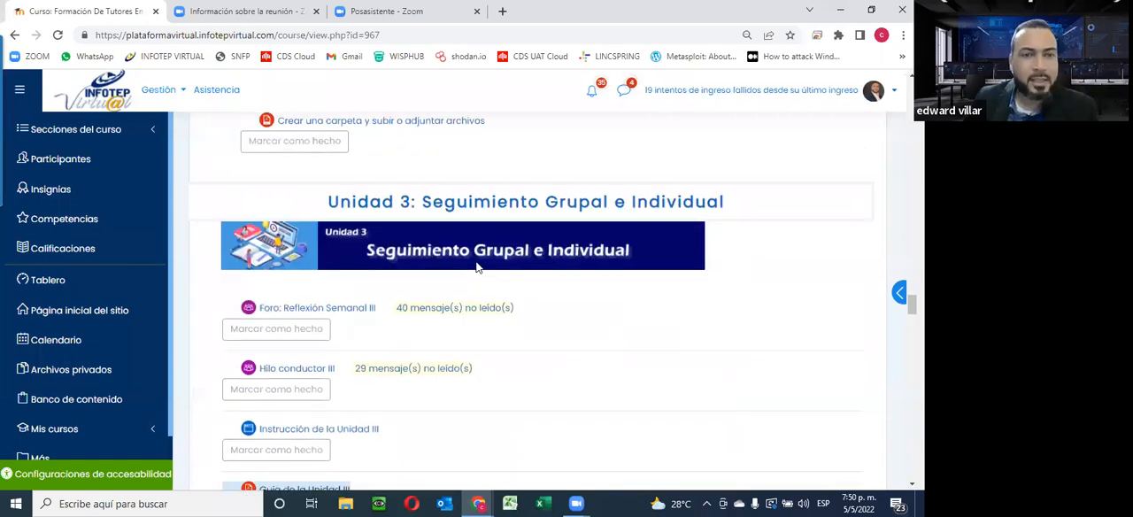
scroll(476, 267, down, 3)
right_click(293, 292)
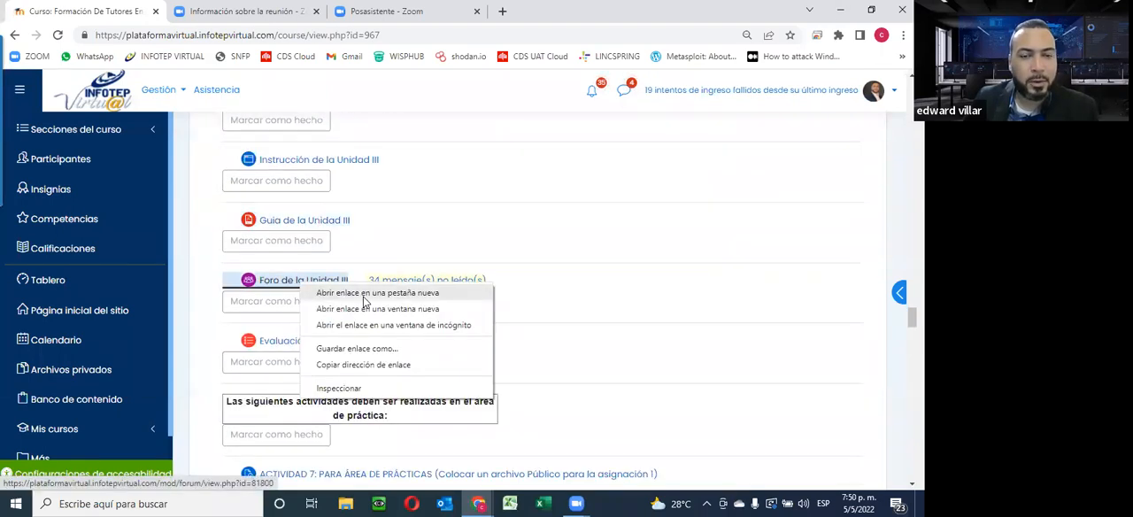
click(354, 291)
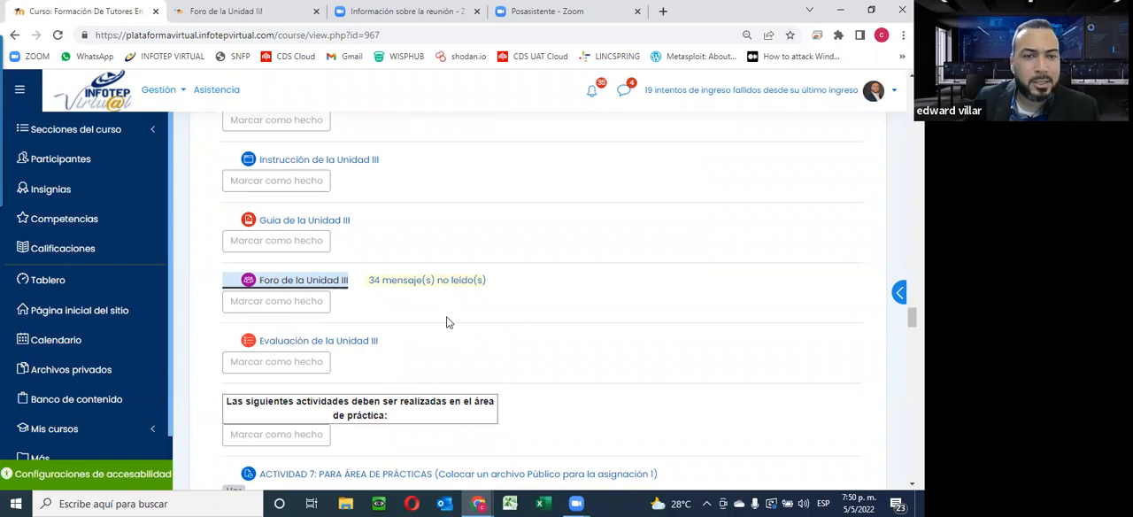
Open the Evaluación de la Unidad III in a new tab beside the course page.
right_click(331, 345)
click(359, 353)
right_click(360, 353)
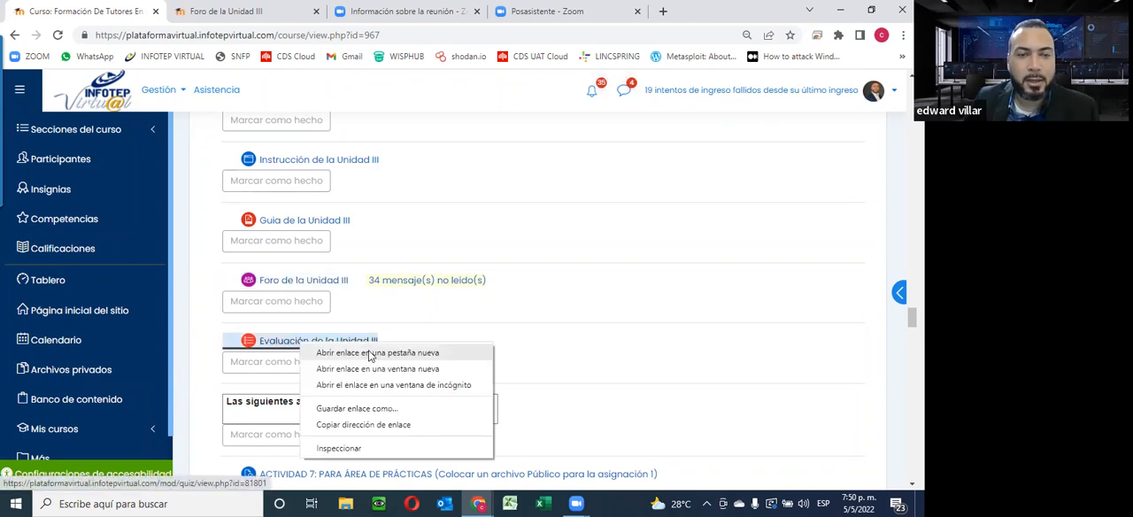
click(381, 355)
scroll(361, 310, up, 3)
scroll(361, 309, up, 2)
scroll(362, 310, down, 1)
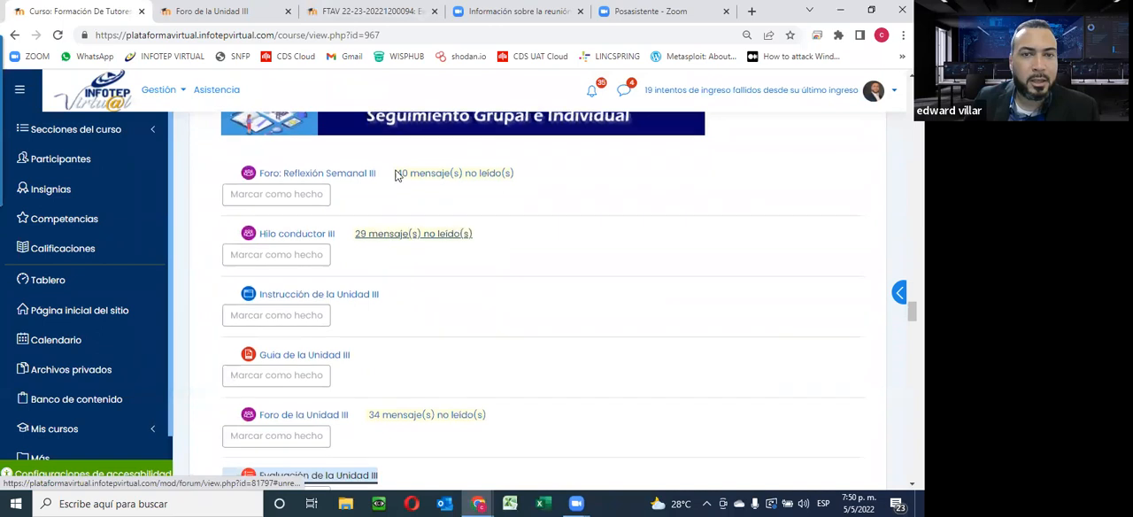
scroll(362, 310, down, 4)
scroll(363, 309, down, 2)
scroll(363, 285, up, 2)
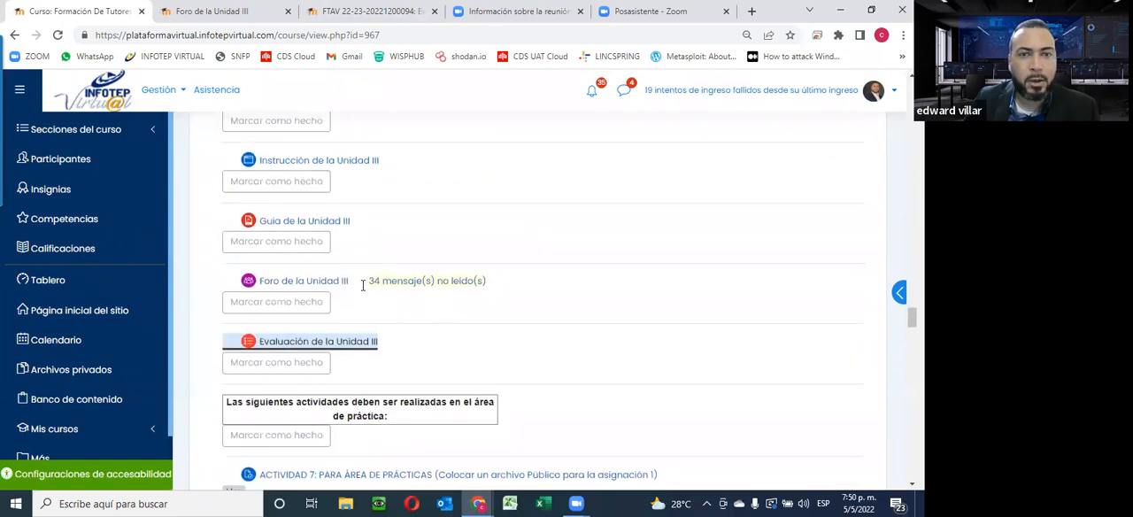
scroll(362, 285, up, 4)
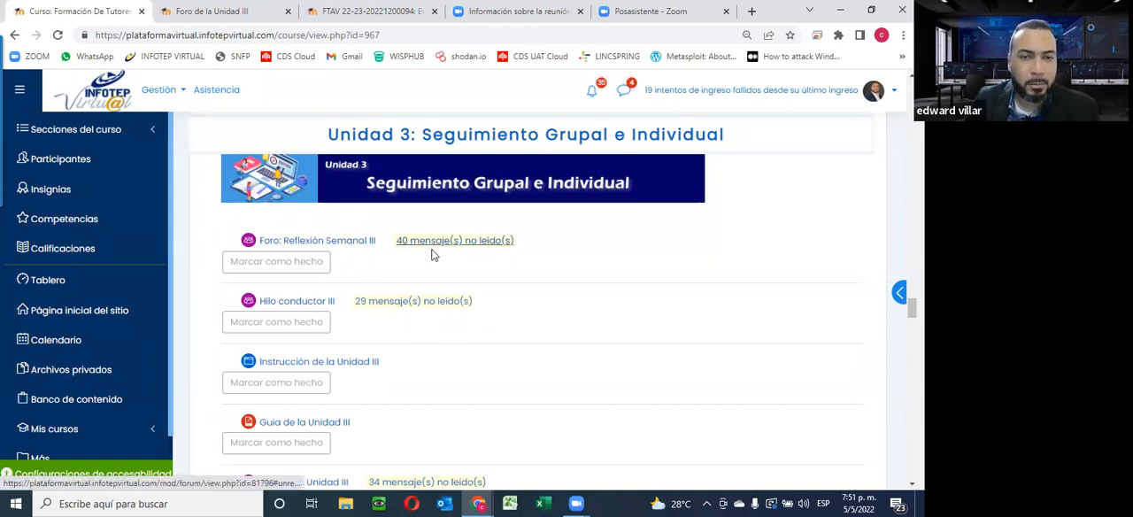
scroll(333, 385, down, 1)
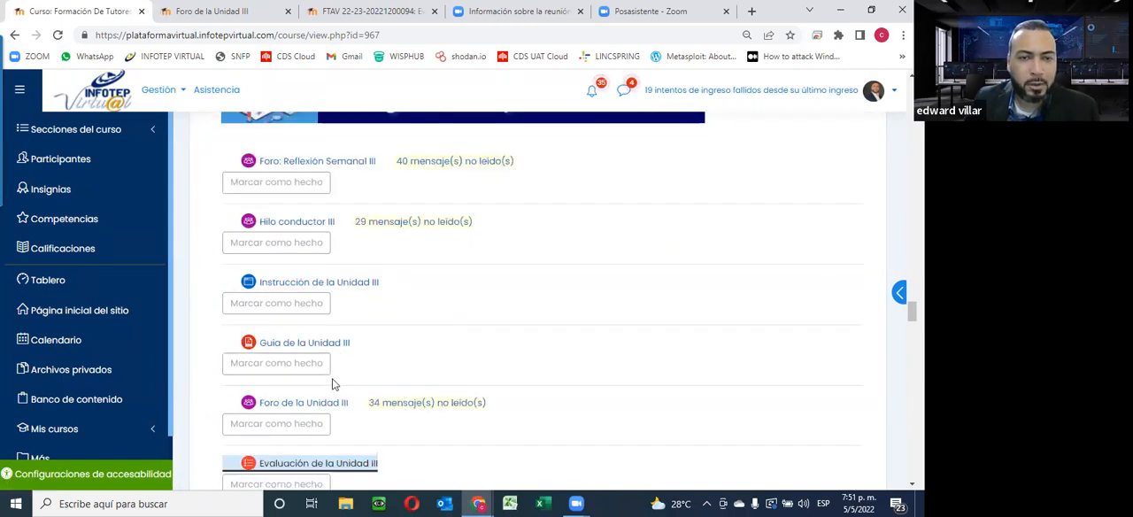
scroll(403, 255, down, 1)
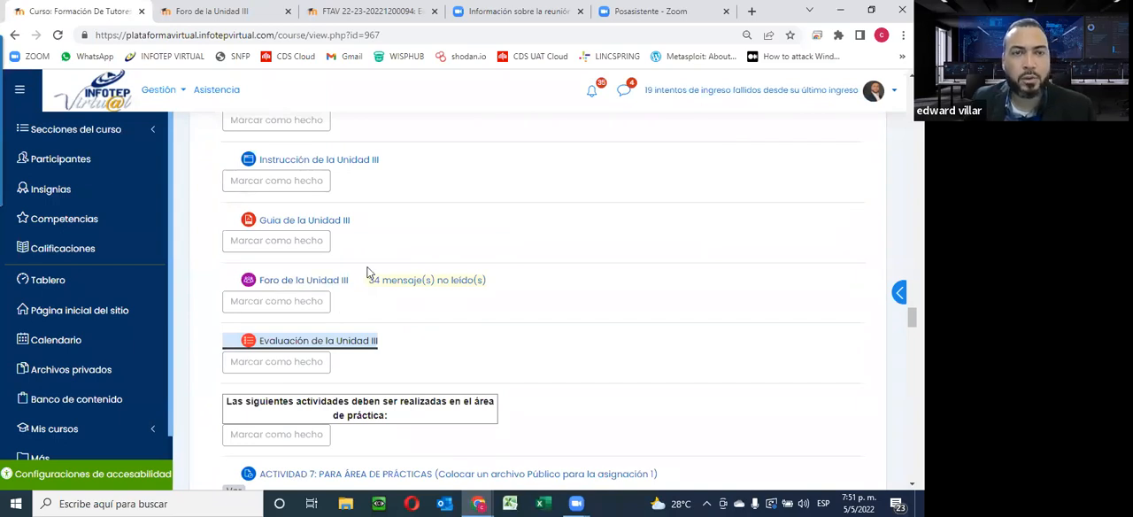
Switch to the Foro de la Unidad III tab and close it after review.
key(ctrl+Tab)
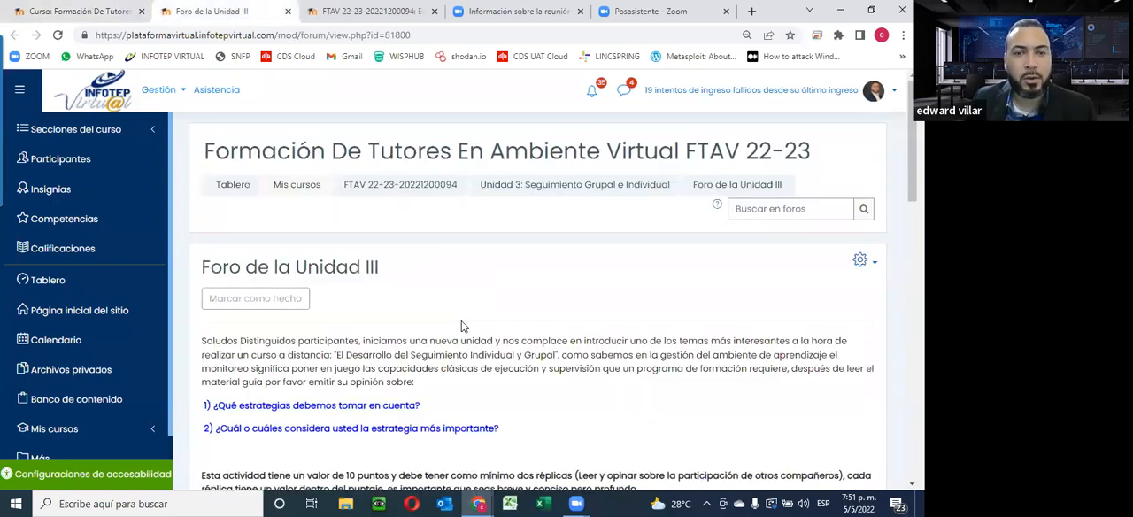
scroll(461, 321, down, 3)
scroll(461, 320, down, 3)
scroll(461, 320, down, 1)
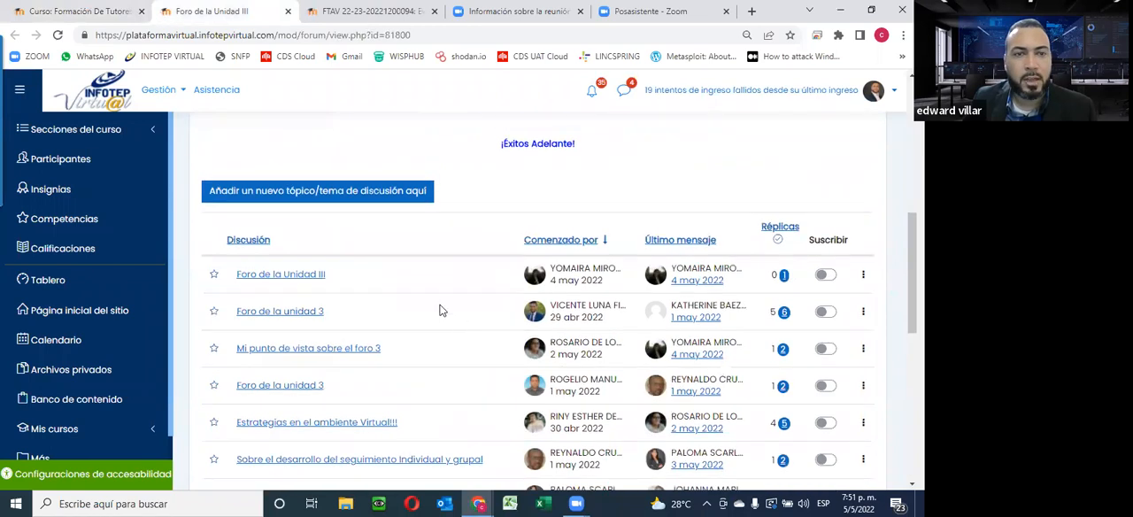
scroll(292, 26, up, 3)
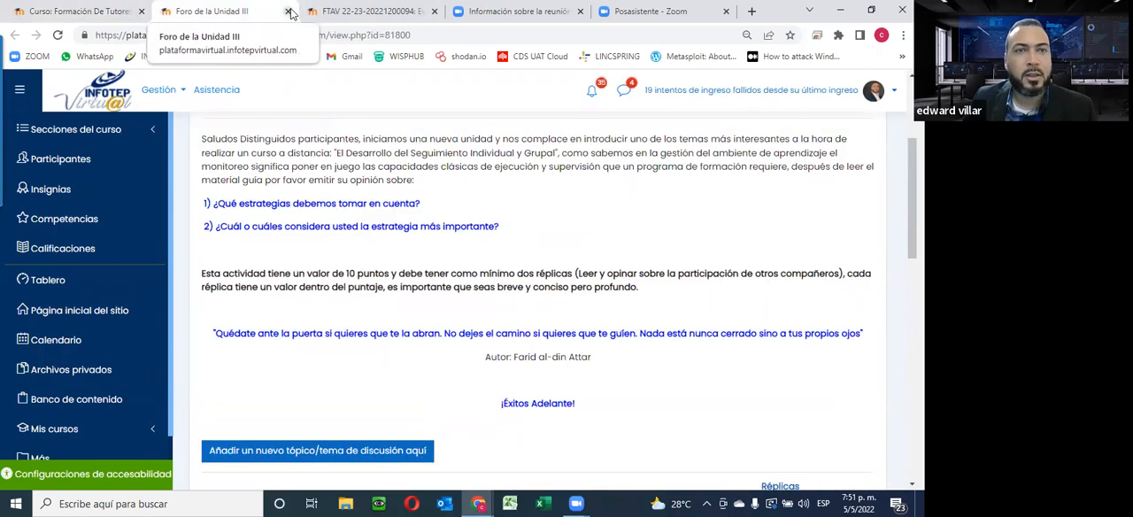
key(ctrl+w)
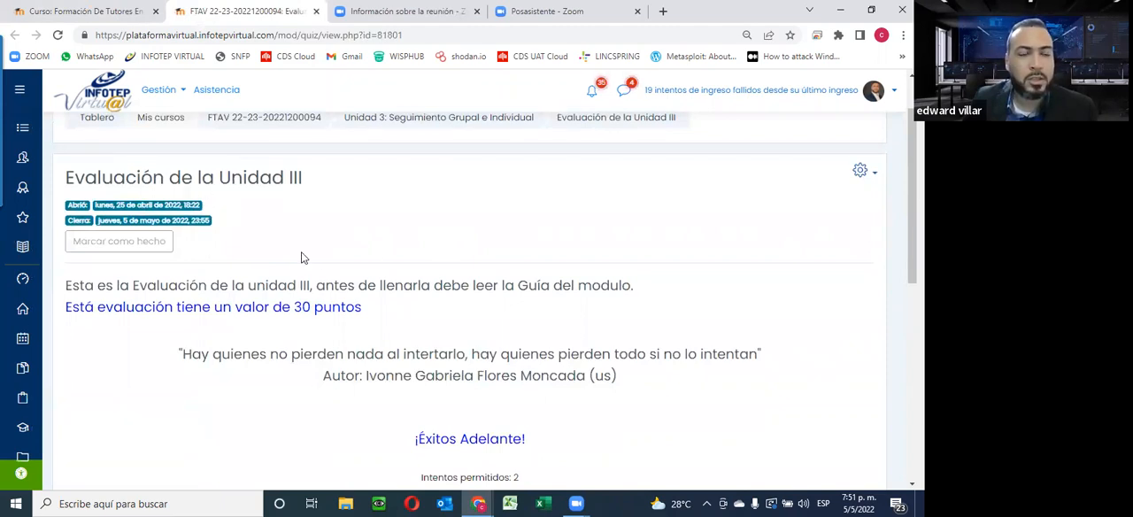
scroll(357, 301, down, 5)
scroll(357, 301, down, 2)
scroll(381, 298, up, 3)
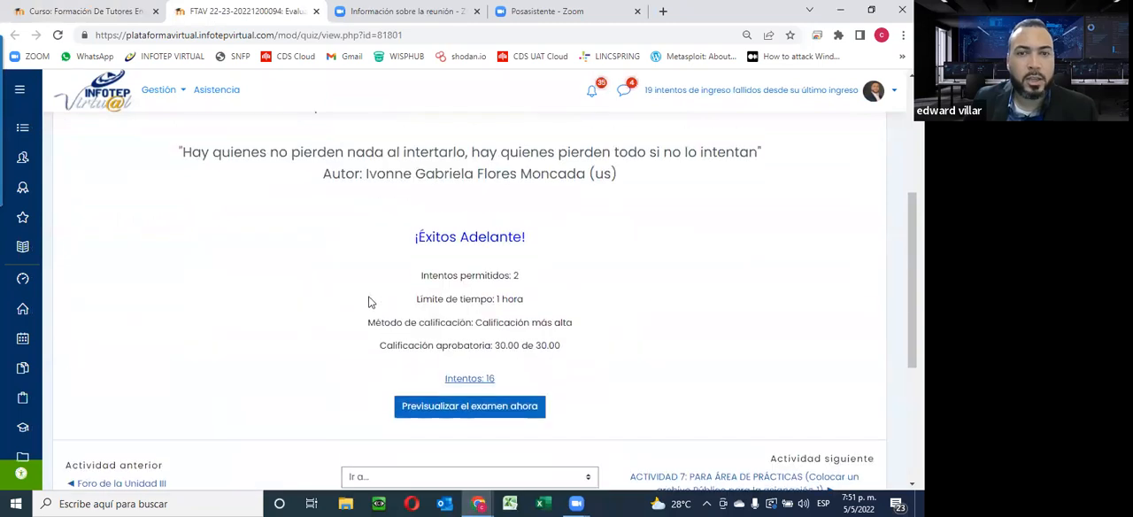
scroll(383, 298, down, 2)
drag(563, 278, 350, 285)
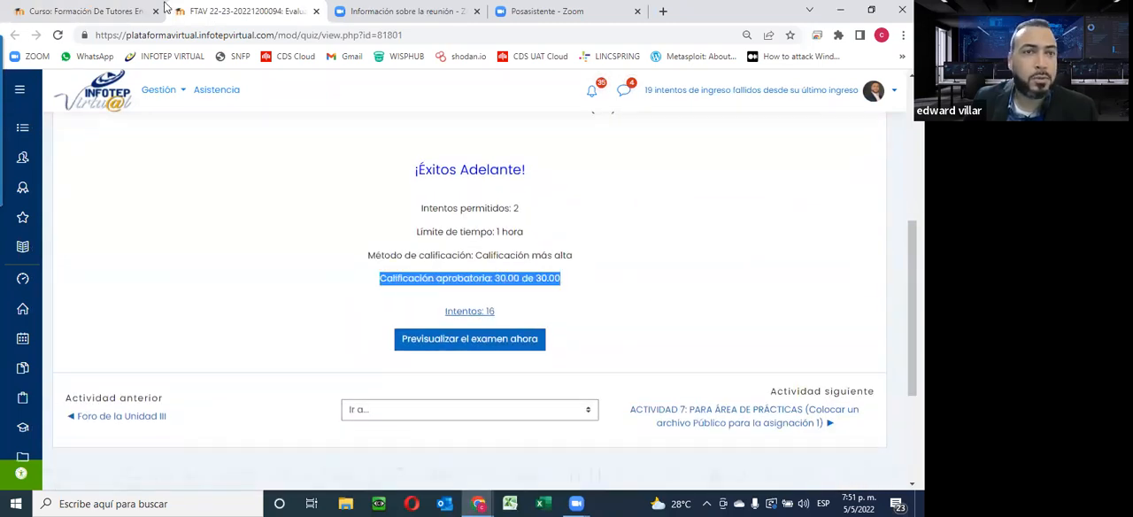
Close the Unit III evaluation tab, leaving only the course page.
click(316, 11)
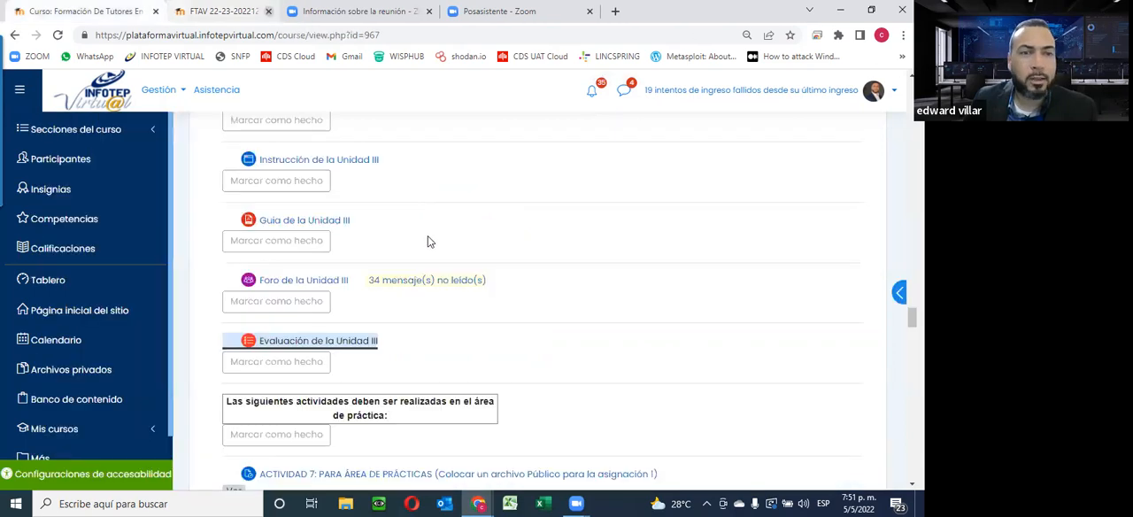
scroll(622, 225, down, 3)
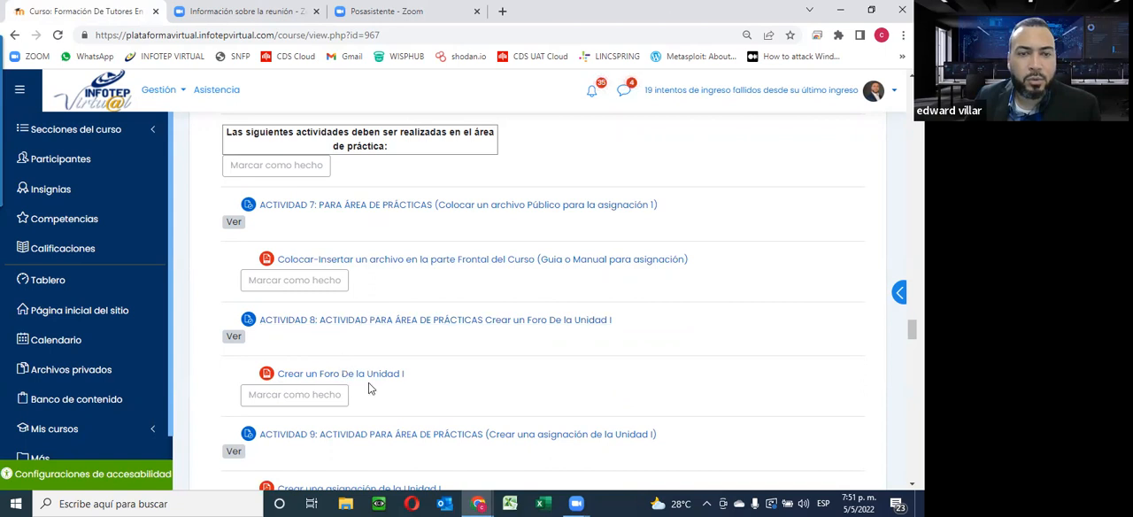
scroll(370, 386, up, 3)
scroll(372, 380, up, 2)
scroll(375, 380, down, 4)
scroll(389, 380, down, 2)
scroll(411, 372, down, 1)
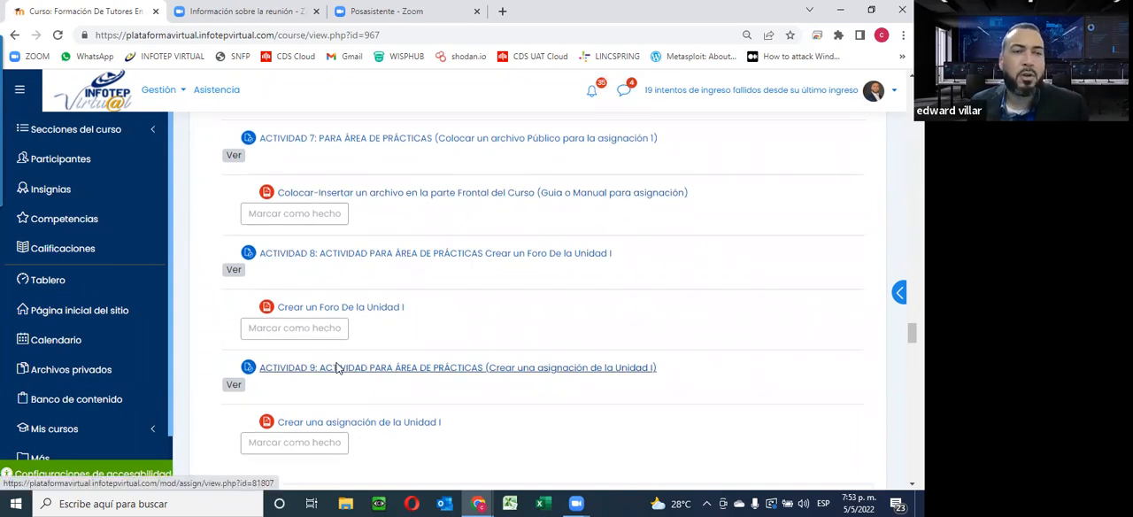
scroll(337, 367, up, 3)
scroll(212, 425, up, 6)
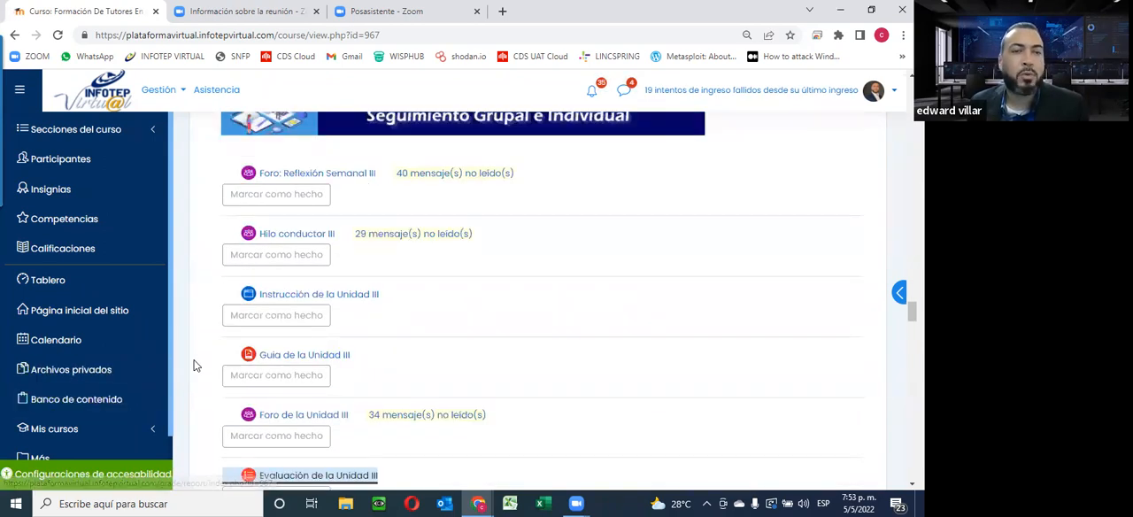
scroll(292, 354, down, 2)
scroll(266, 354, down, 1)
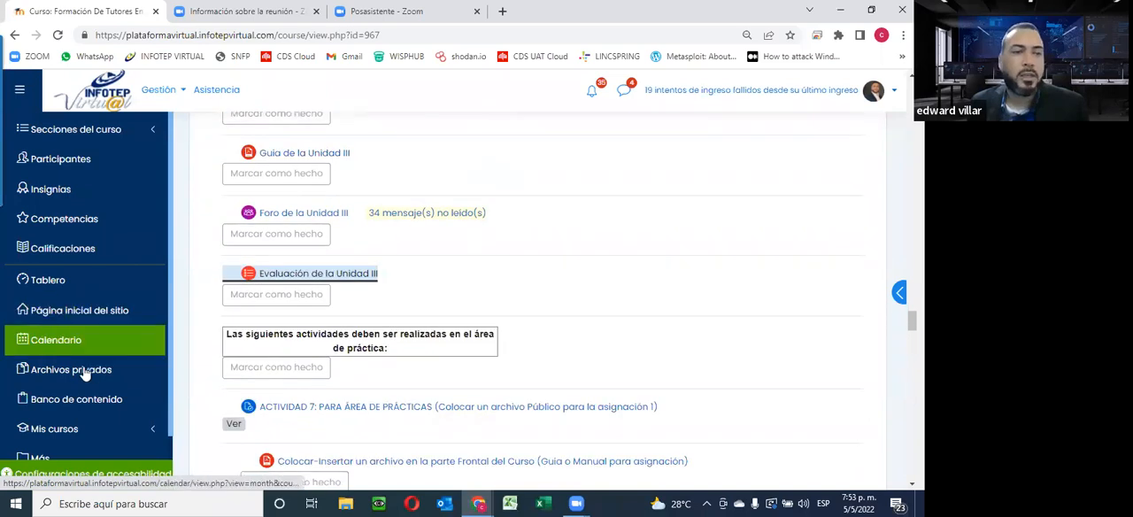
scroll(71, 380, down, 1)
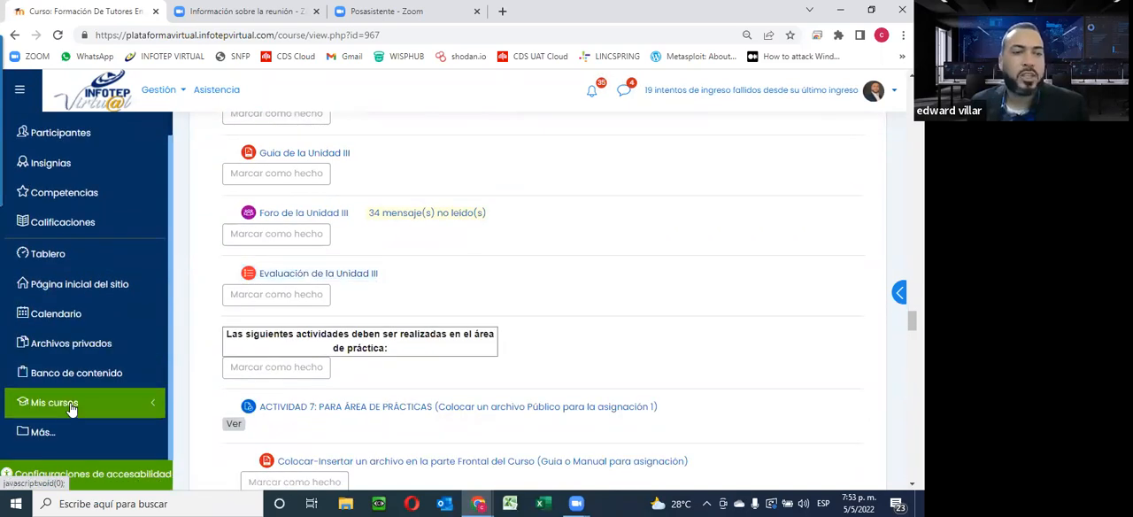
Expand the enrolled courses, try opening the course link in a new tab and close the blocked blank tab.
click(71, 405)
scroll(88, 354, down, 3)
scroll(106, 354, down, 2)
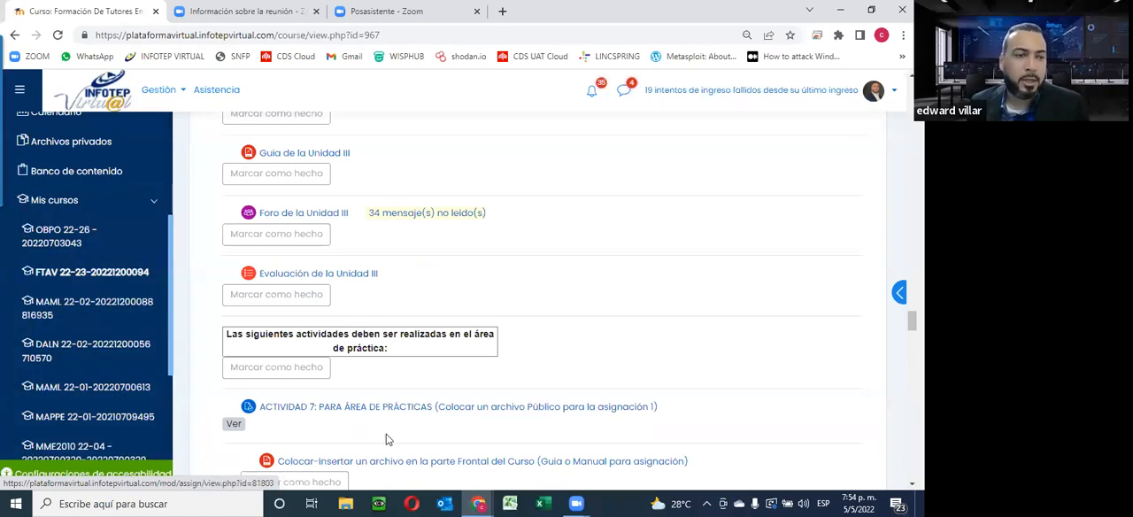
scroll(100, 176, down, 3)
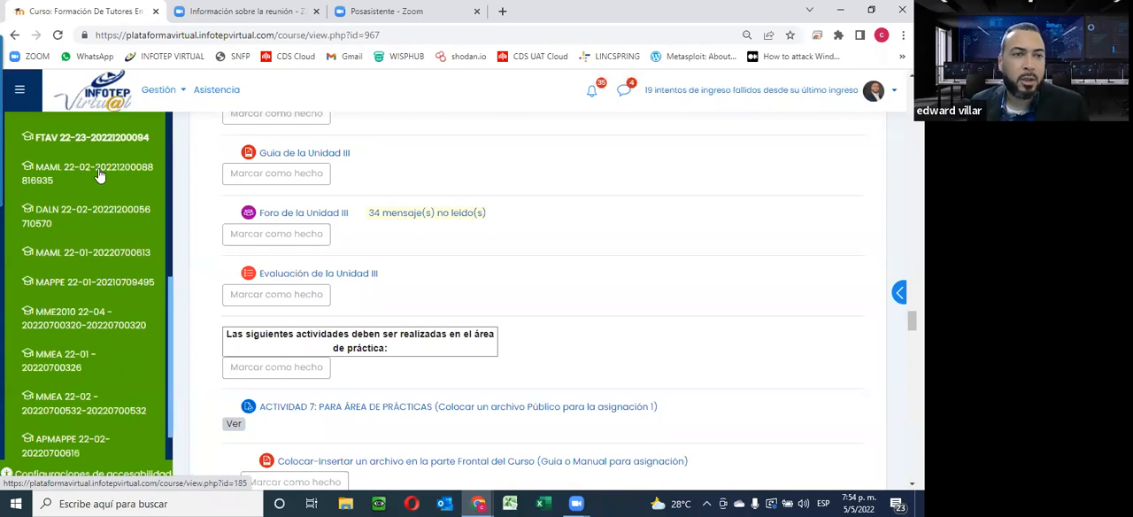
scroll(100, 176, down, 2)
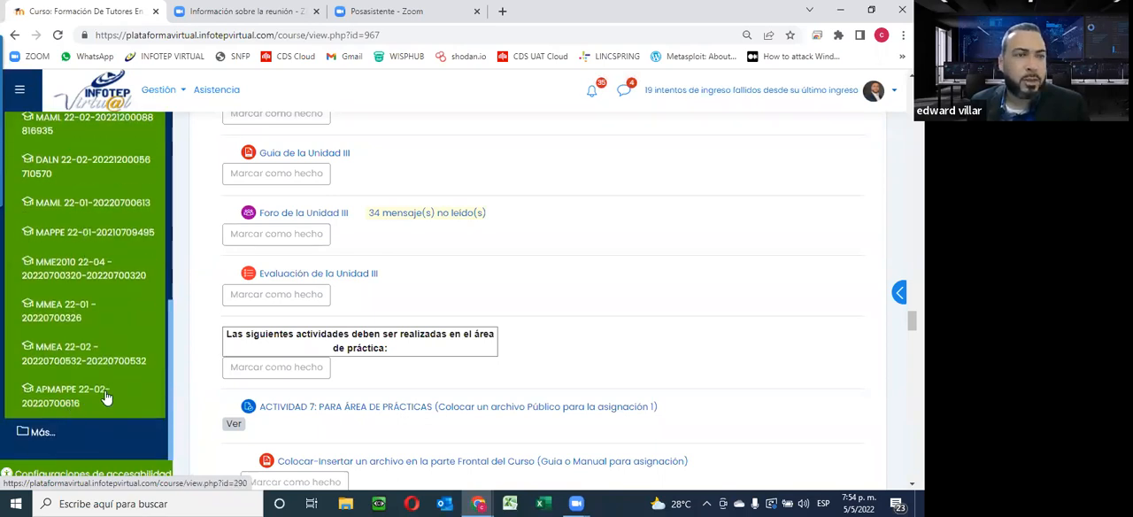
scroll(104, 396, up, 3)
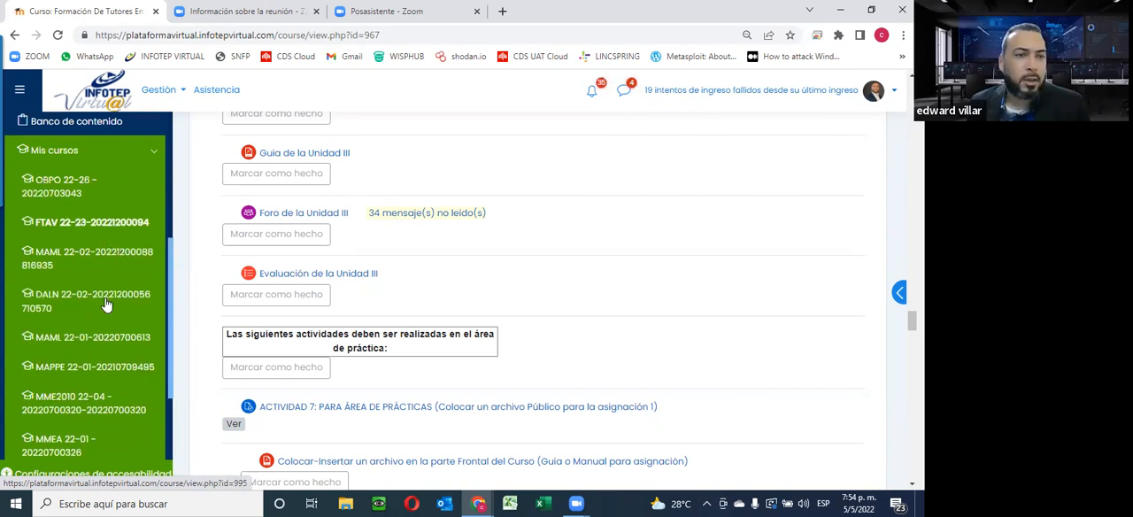
scroll(104, 303, down, 2)
scroll(59, 329, up, 3)
scroll(58, 330, up, 3)
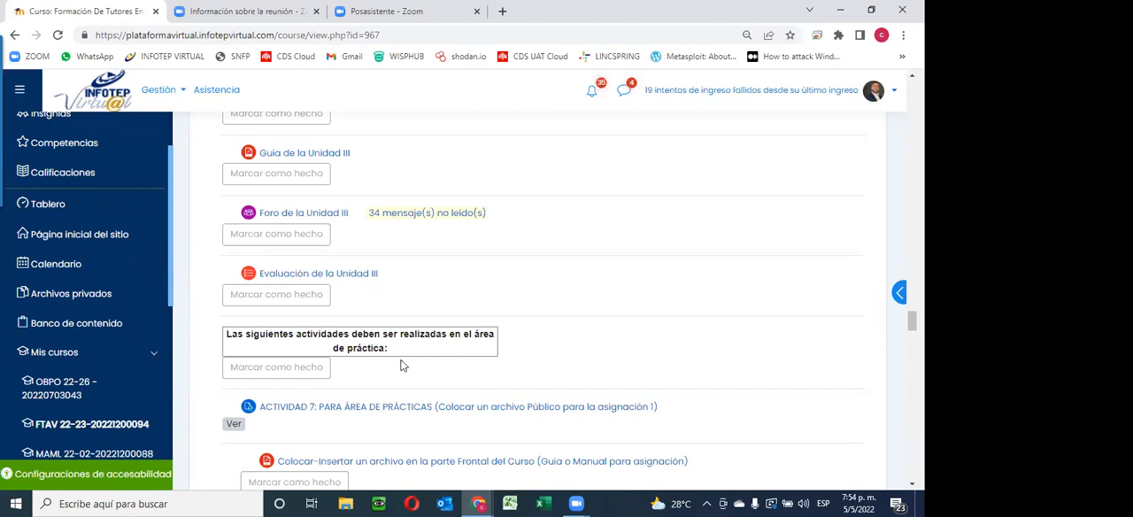
scroll(400, 365, down, 4)
scroll(400, 366, down, 4)
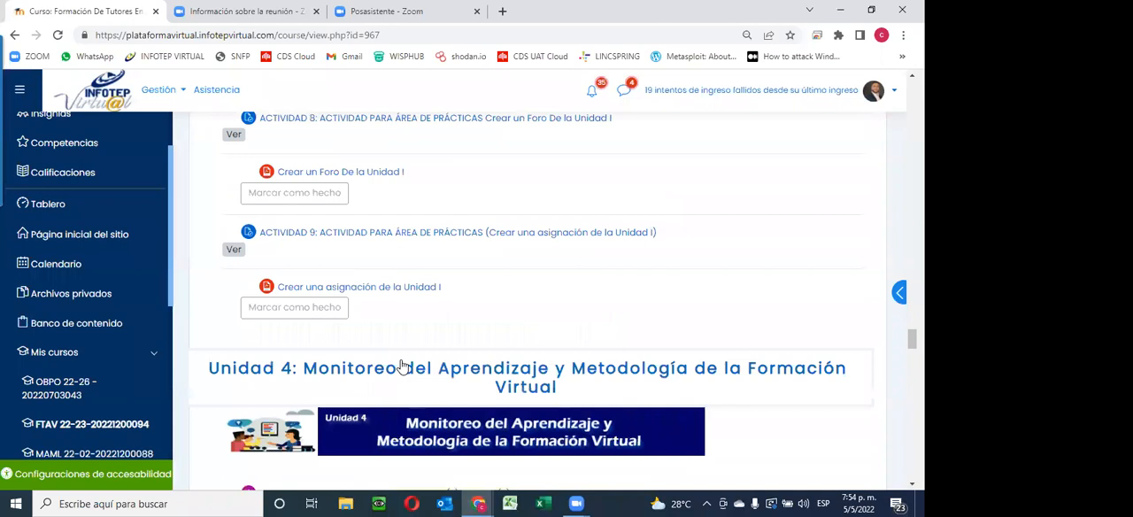
scroll(400, 366, down, 2)
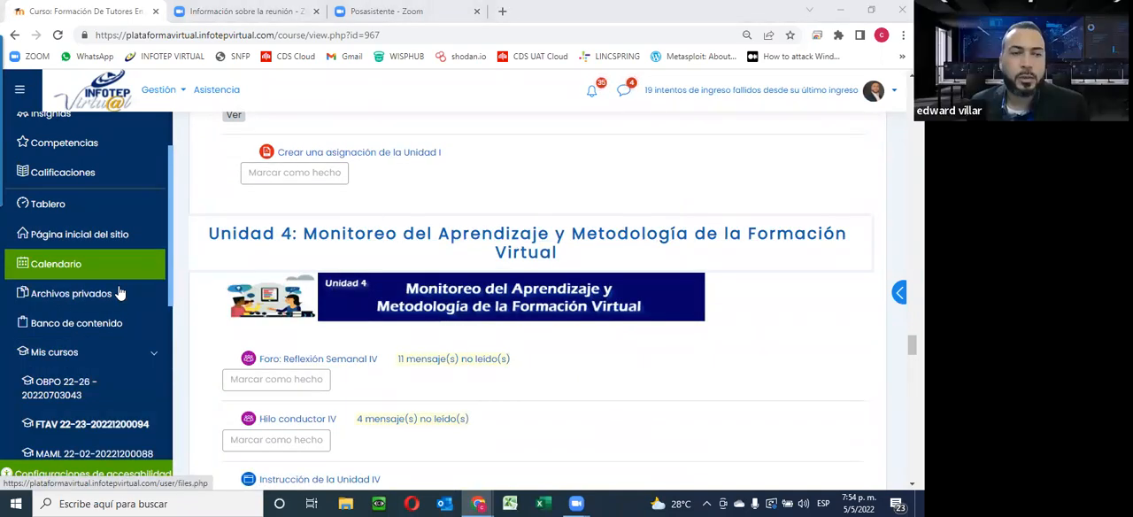
scroll(106, 301, down, 3)
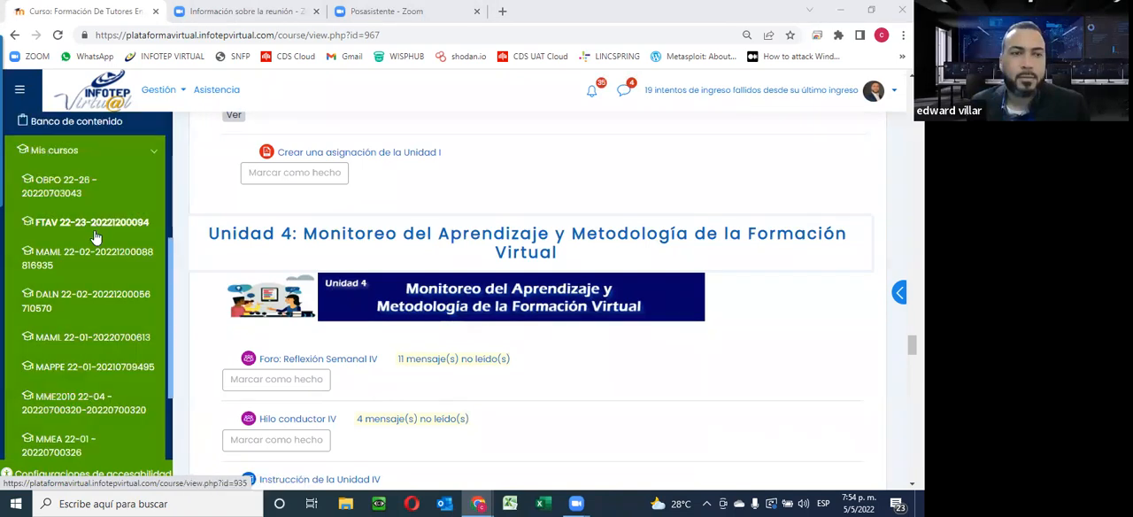
scroll(96, 235, down, 2)
scroll(88, 203, down, 2)
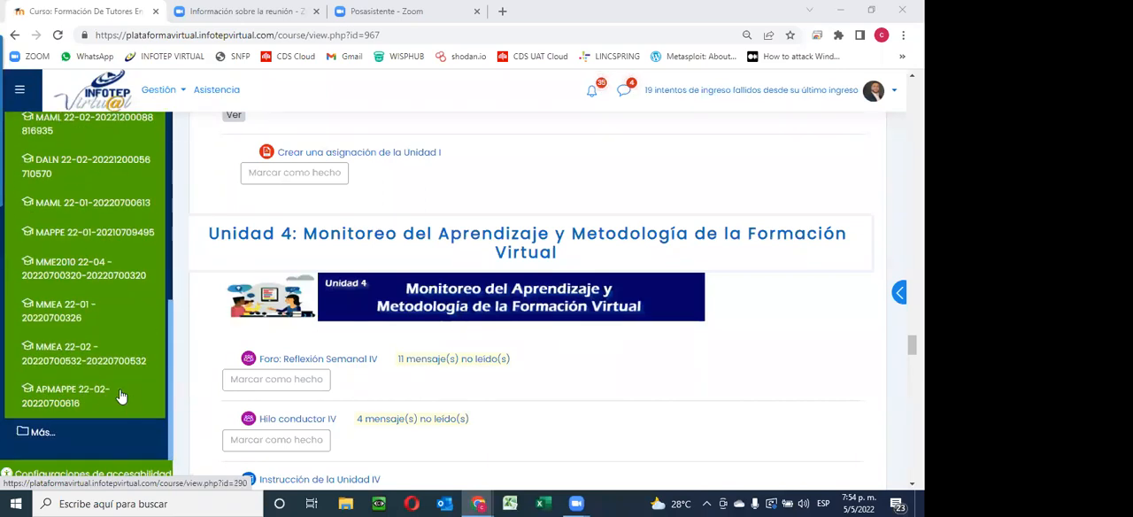
scroll(94, 395, up, 4)
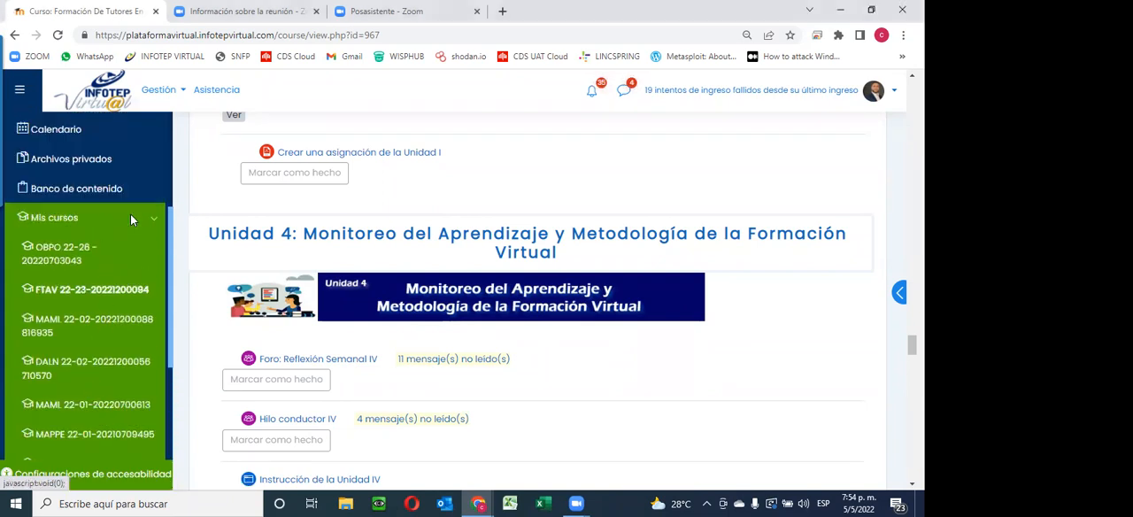
right_click(130, 214)
click(162, 228)
click(239, 11)
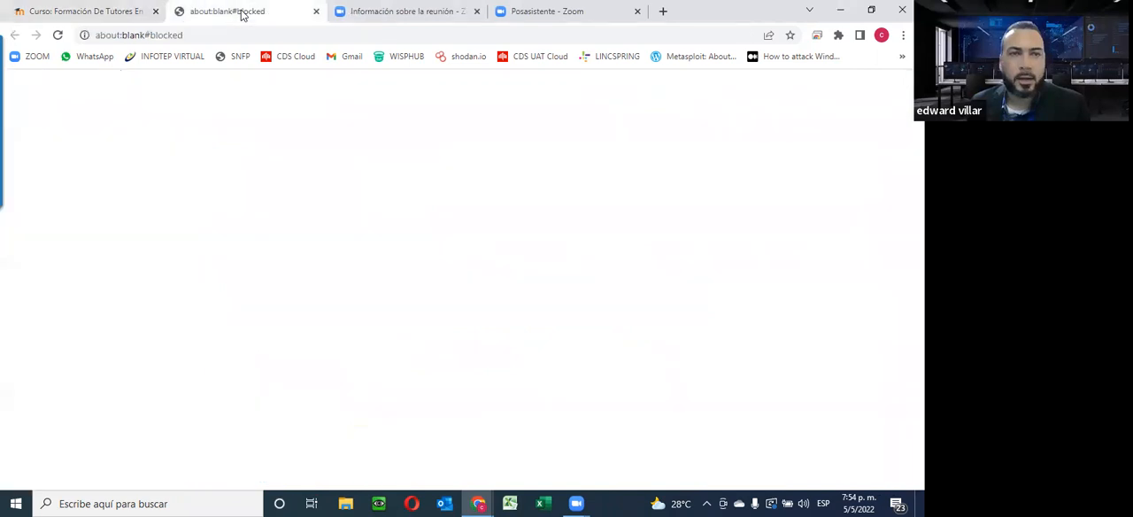
click(316, 11)
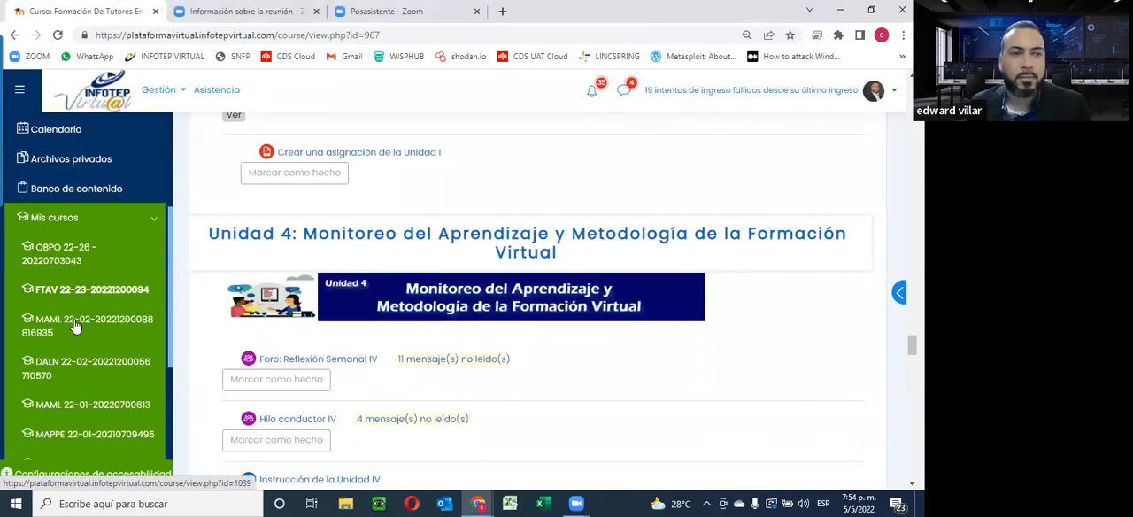
Retry and open the FTAV 22-23 course in a background tab.
right_click(92, 294)
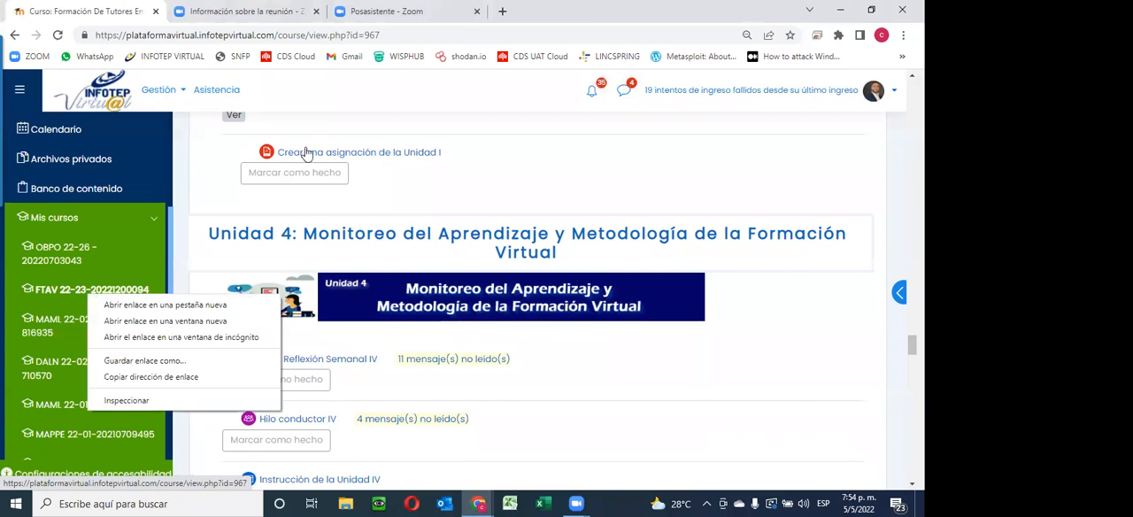
click(124, 304)
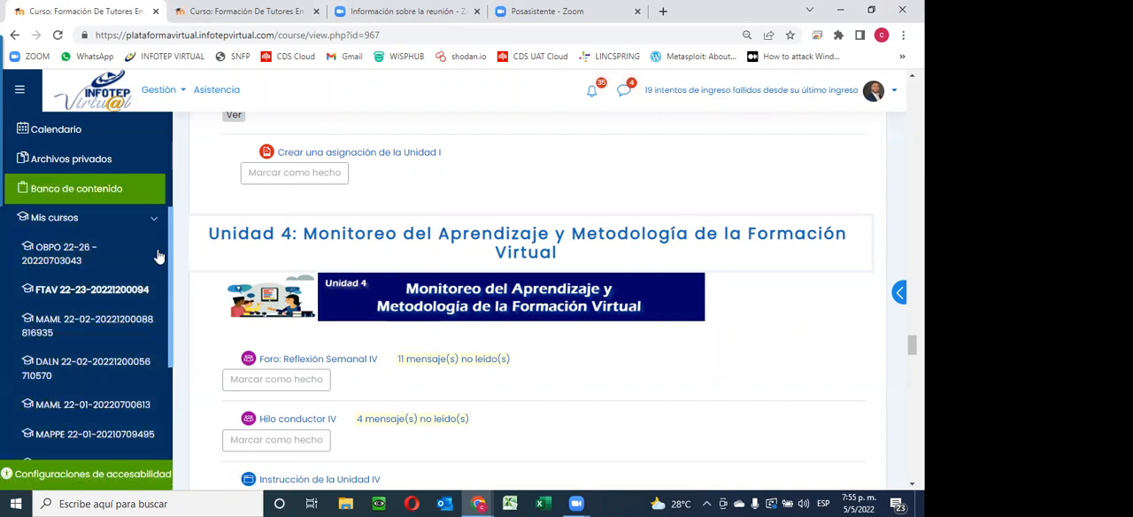
Go to the Tablero in the new tab and filter the course overview to 'Quitado de la vista'.
click(92, 289)
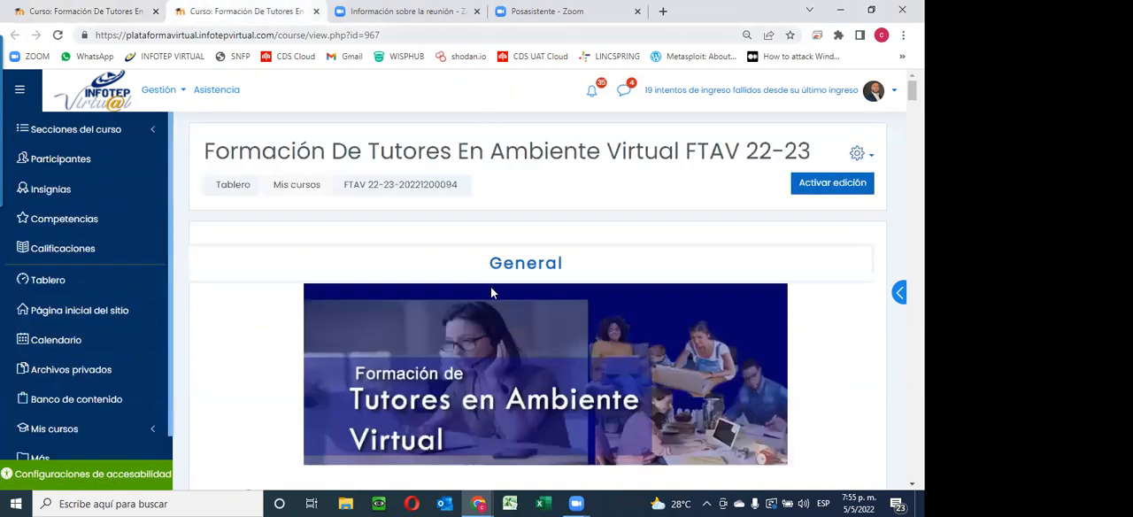
scroll(490, 287, up, 1)
click(232, 187)
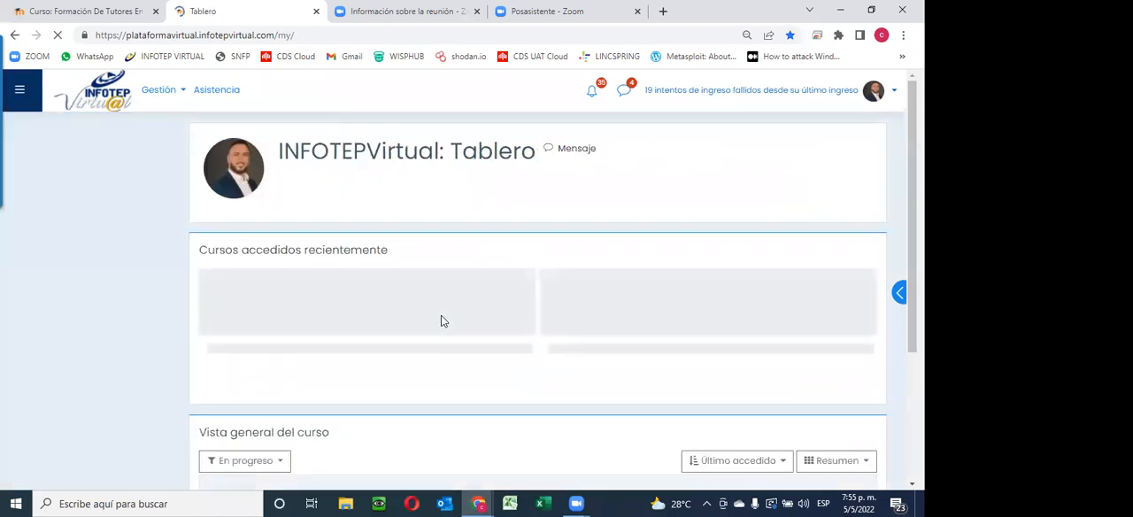
scroll(441, 315, down, 2)
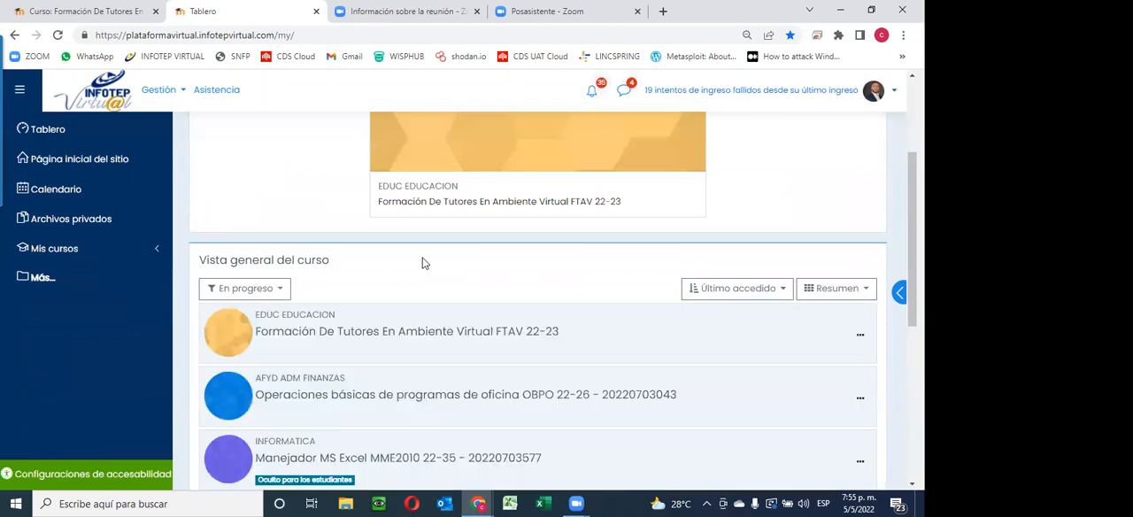
scroll(421, 262, down, 2)
scroll(421, 262, down, 2)
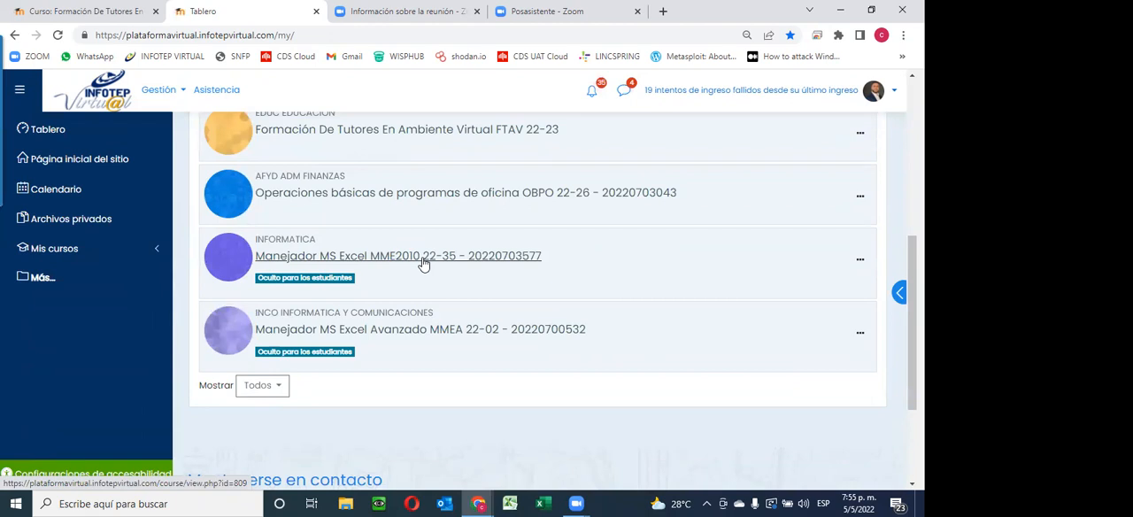
scroll(421, 262, down, 1)
scroll(421, 262, up, 3)
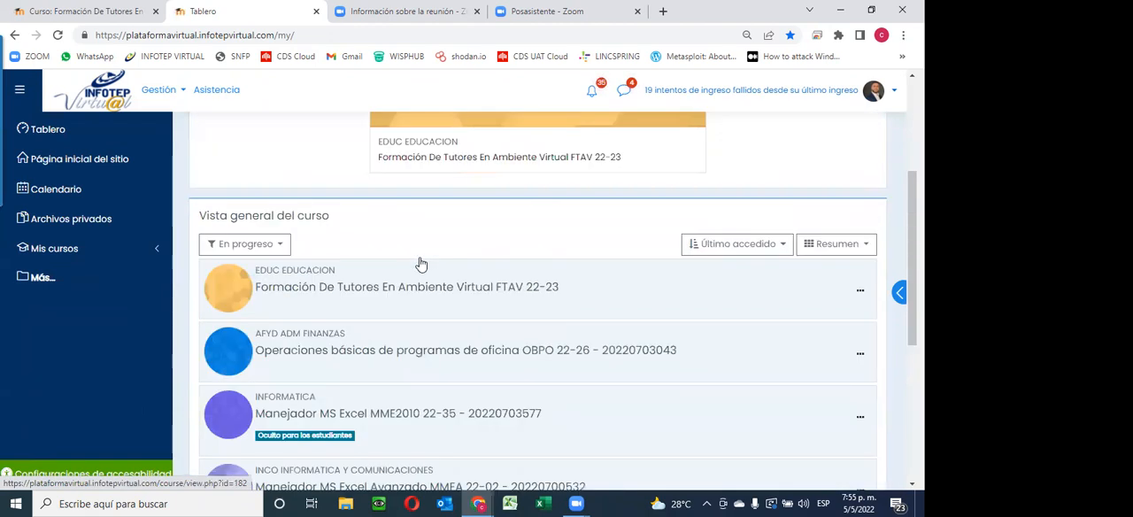
scroll(421, 262, up, 1)
scroll(421, 262, down, 2)
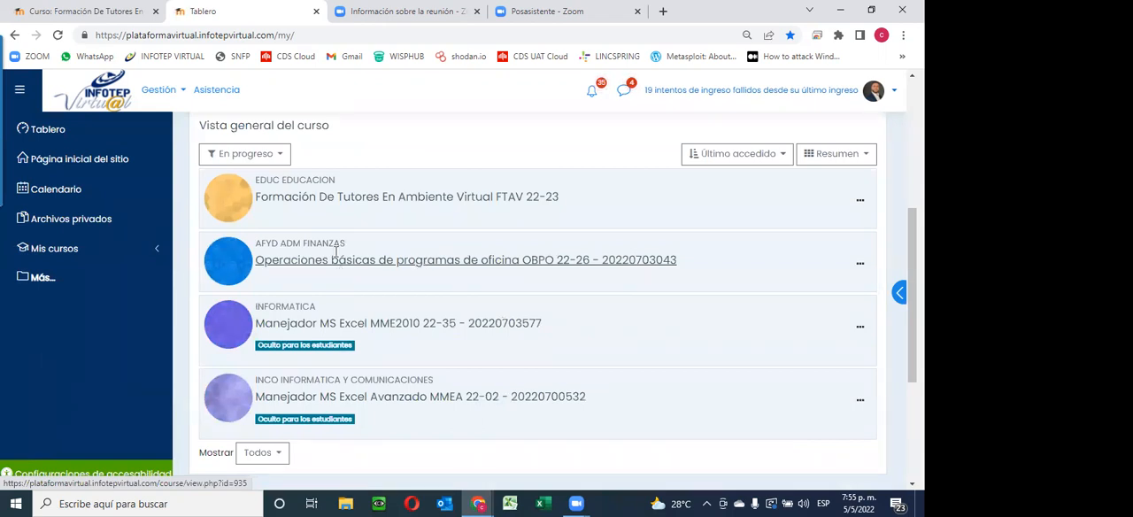
click(257, 153)
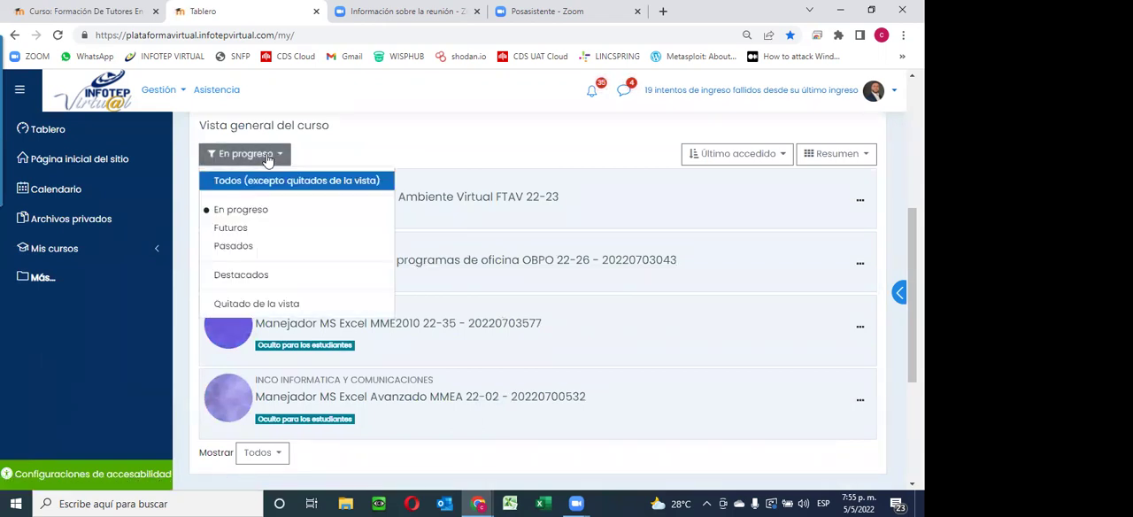
click(256, 303)
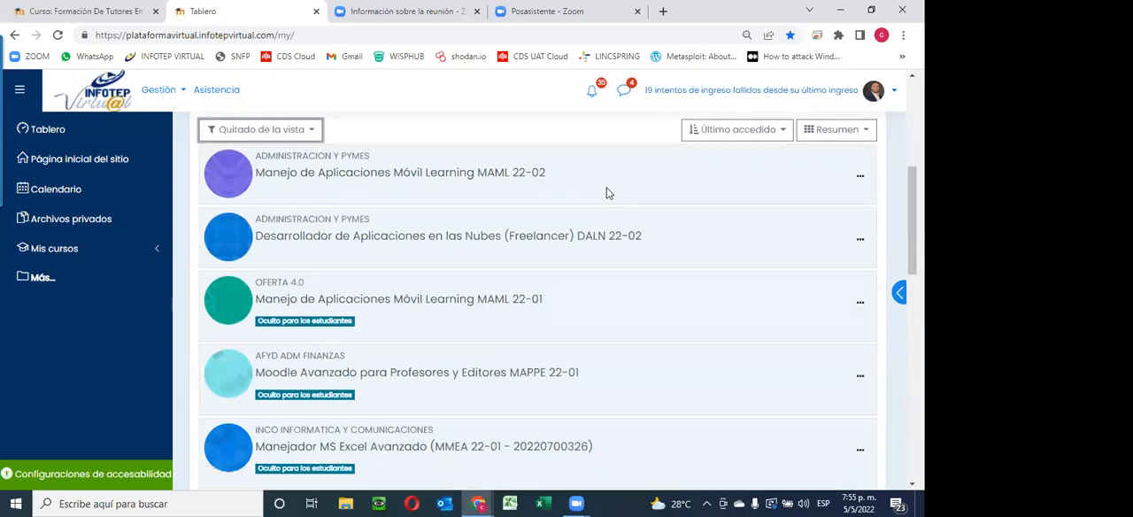
scroll(607, 192, down, 3)
scroll(607, 193, down, 2)
scroll(607, 193, down, 1)
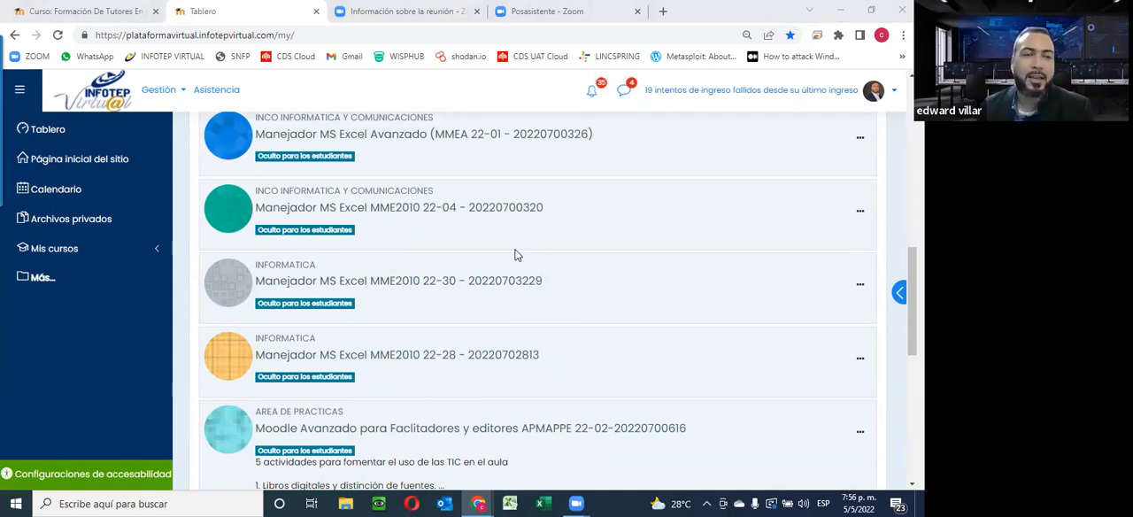
scroll(517, 255, down, 1)
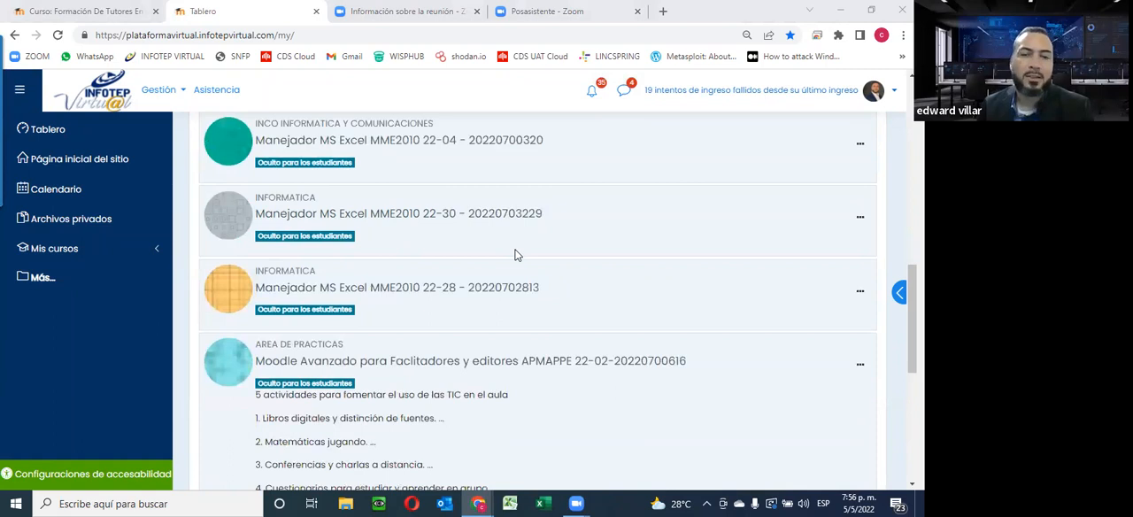
scroll(517, 255, down, 3)
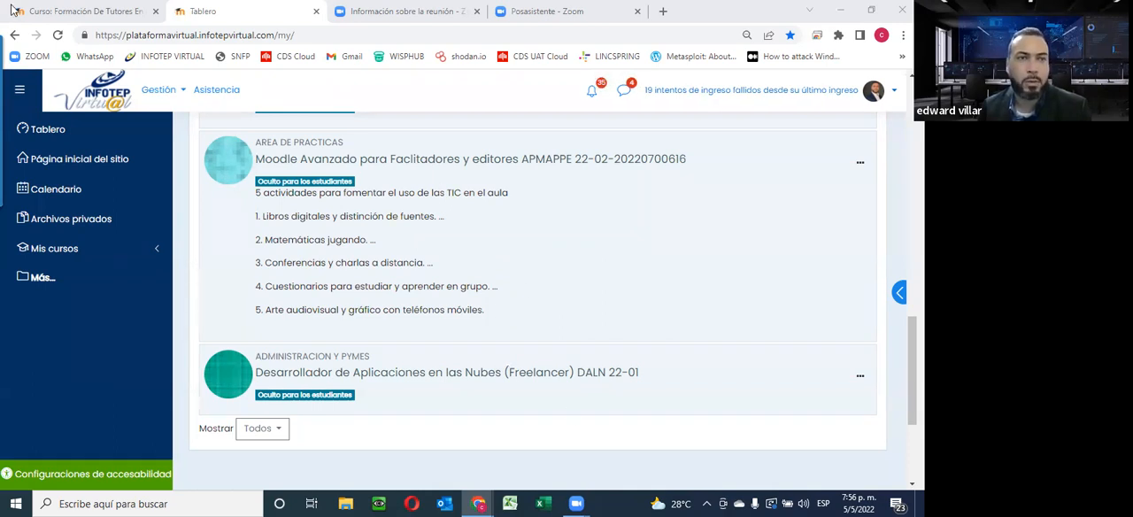
Return to the tutor course tab, then switch back to the Tablero dashboard tab.
click(53, 11)
scroll(374, 166, down, 2)
scroll(374, 165, down, 2)
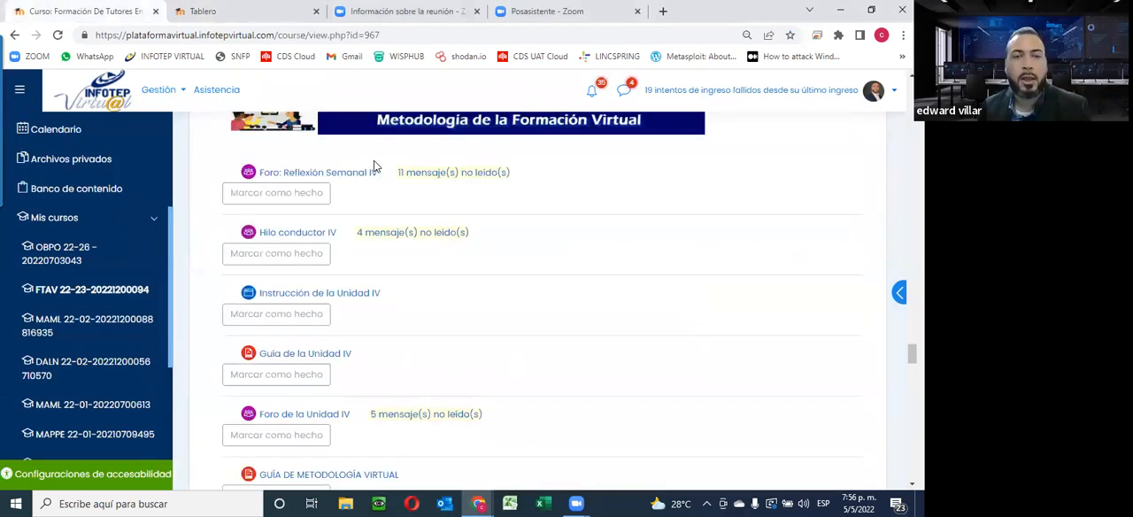
scroll(374, 166, down, 5)
scroll(531, 221, down, 3)
scroll(531, 221, down, 3)
scroll(493, 212, down, 5)
scroll(493, 211, down, 1)
scroll(493, 211, up, 2)
scroll(493, 211, down, 2)
scroll(493, 212, down, 3)
scroll(493, 212, down, 1)
scroll(493, 212, down, 2)
scroll(443, 248, down, 1)
scroll(428, 268, down, 2)
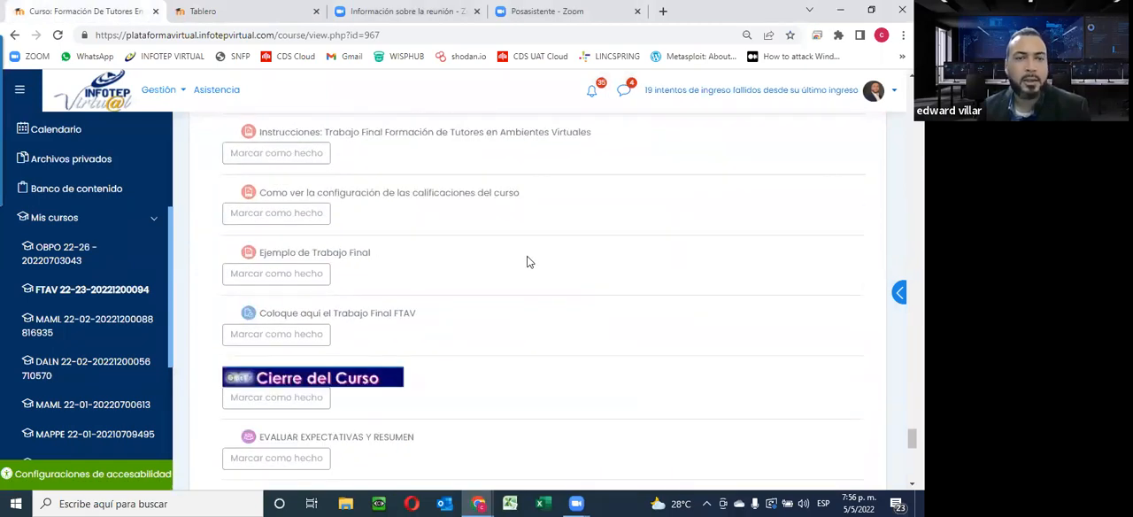
scroll(519, 258, down, 1)
scroll(519, 258, down, 3)
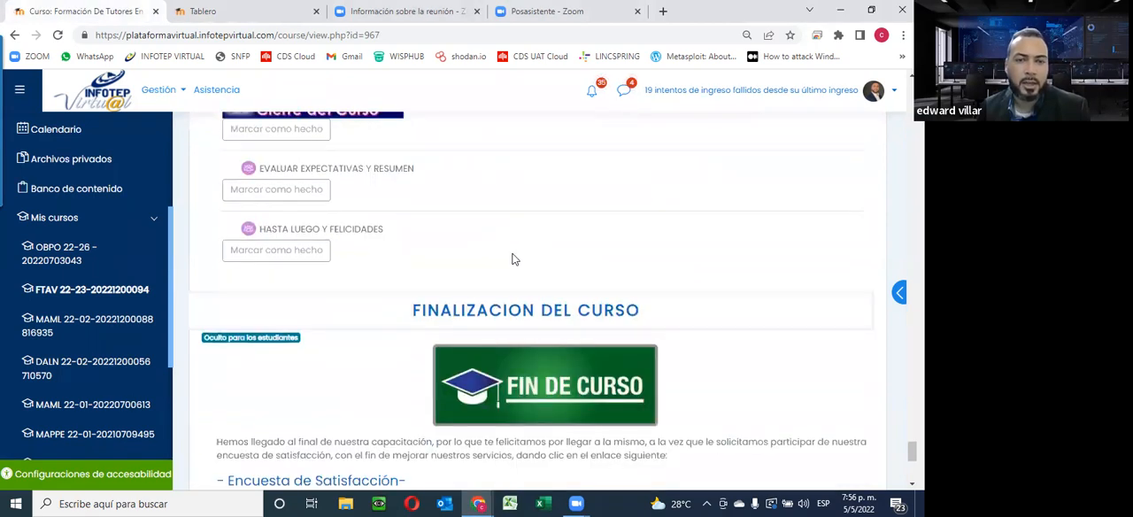
scroll(518, 258, up, 3)
scroll(495, 261, up, 3)
scroll(483, 263, up, 3)
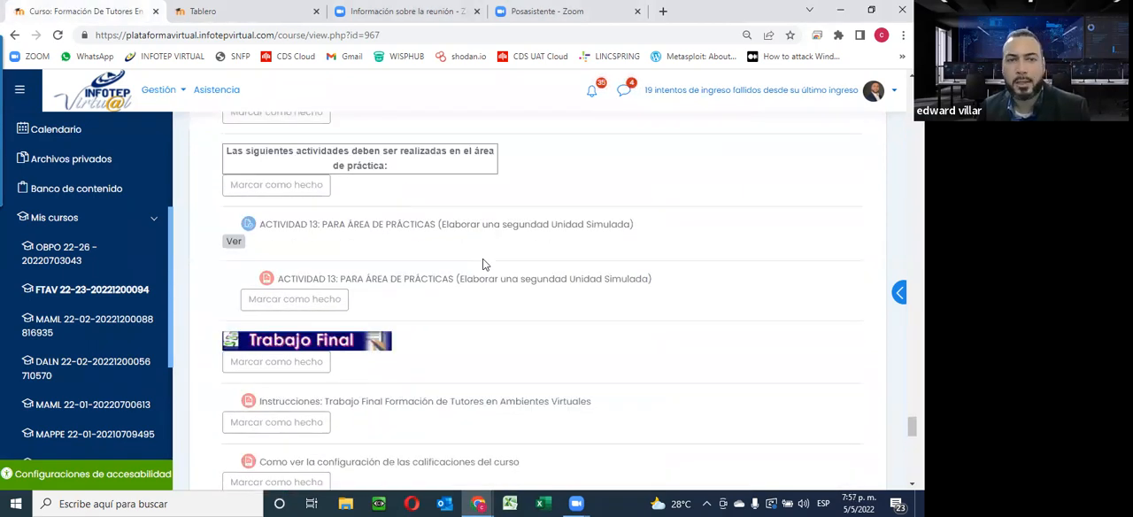
scroll(483, 263, up, 3)
scroll(483, 262, up, 3)
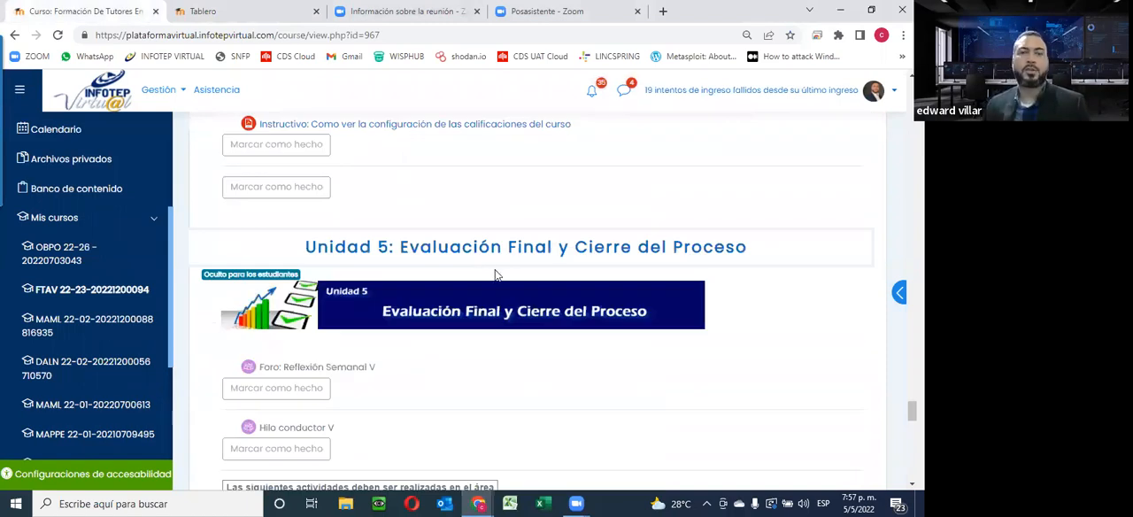
scroll(499, 241, up, 1)
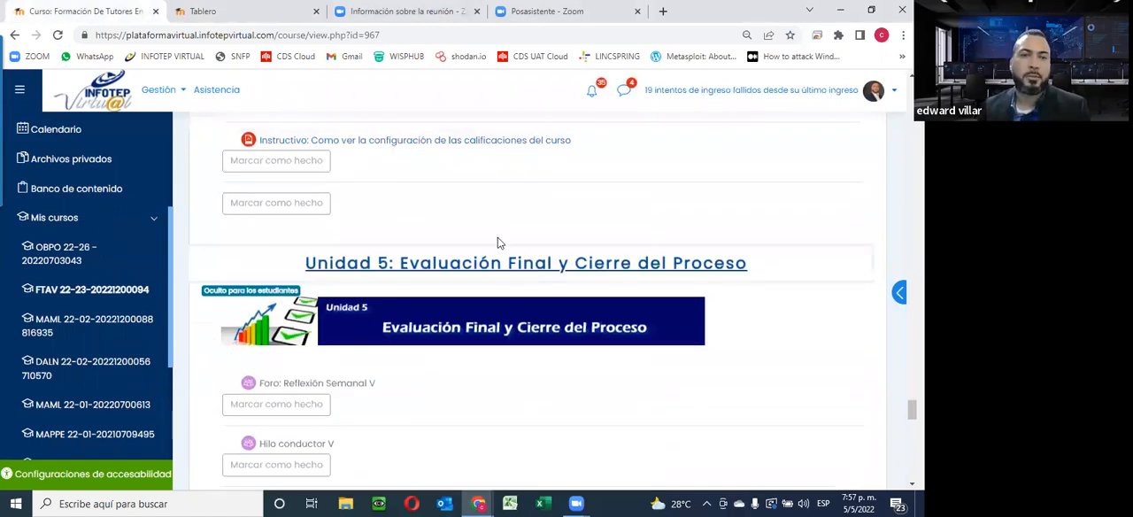
scroll(498, 240, up, 3)
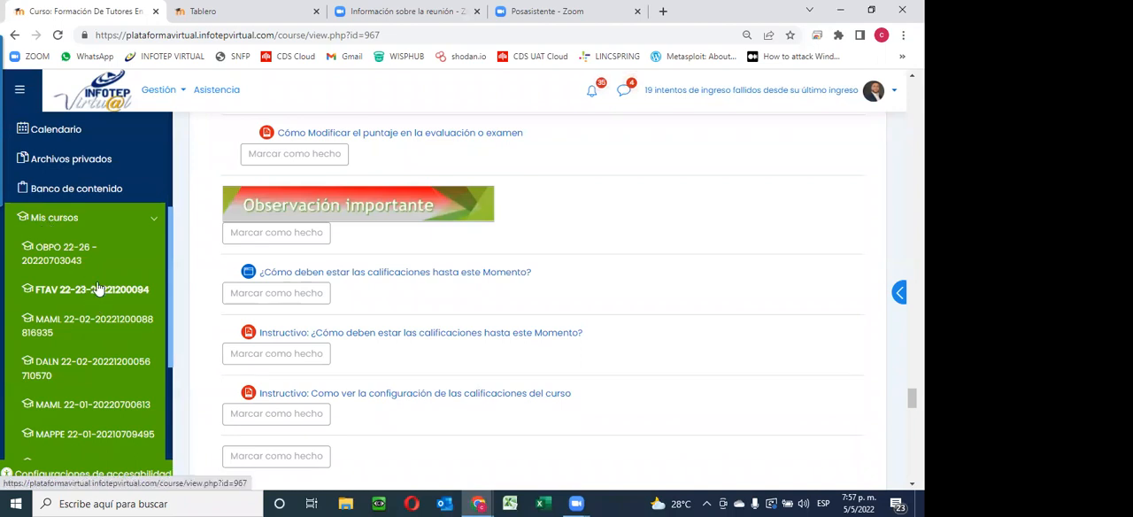
click(203, 11)
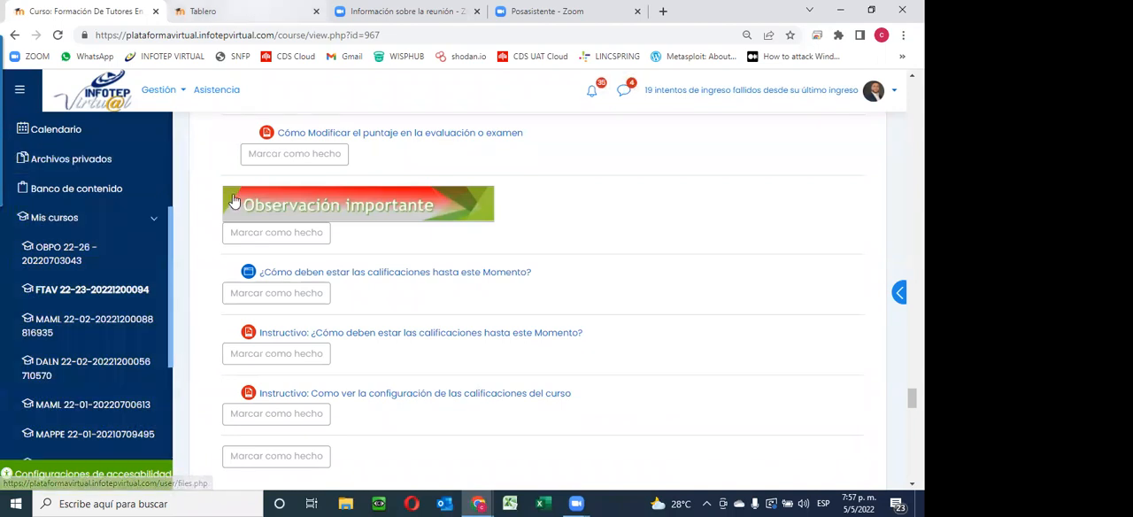
scroll(531, 292, up, 5)
scroll(292, 282, up, 3)
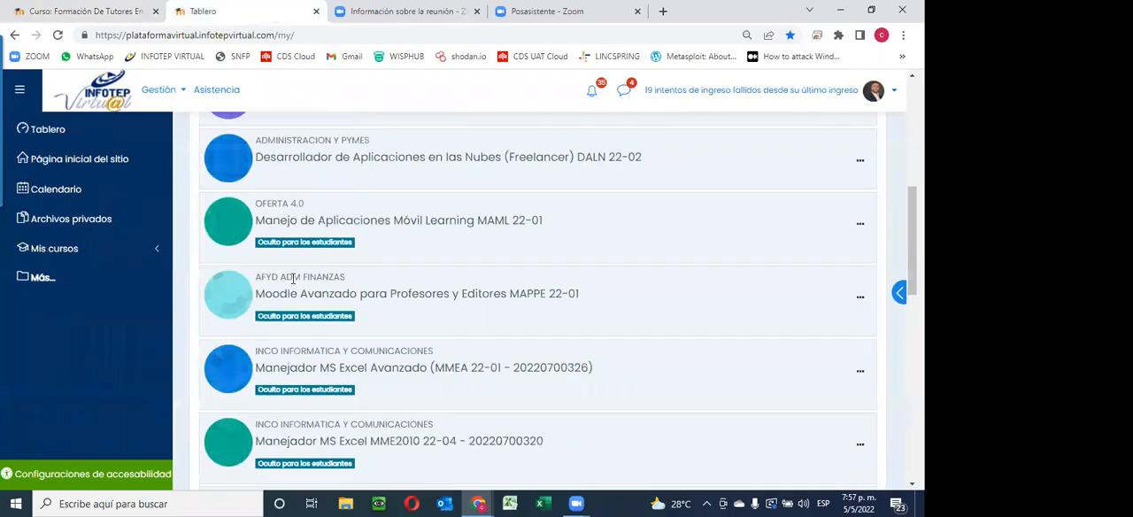
scroll(292, 281, up, 2)
scroll(292, 280, up, 4)
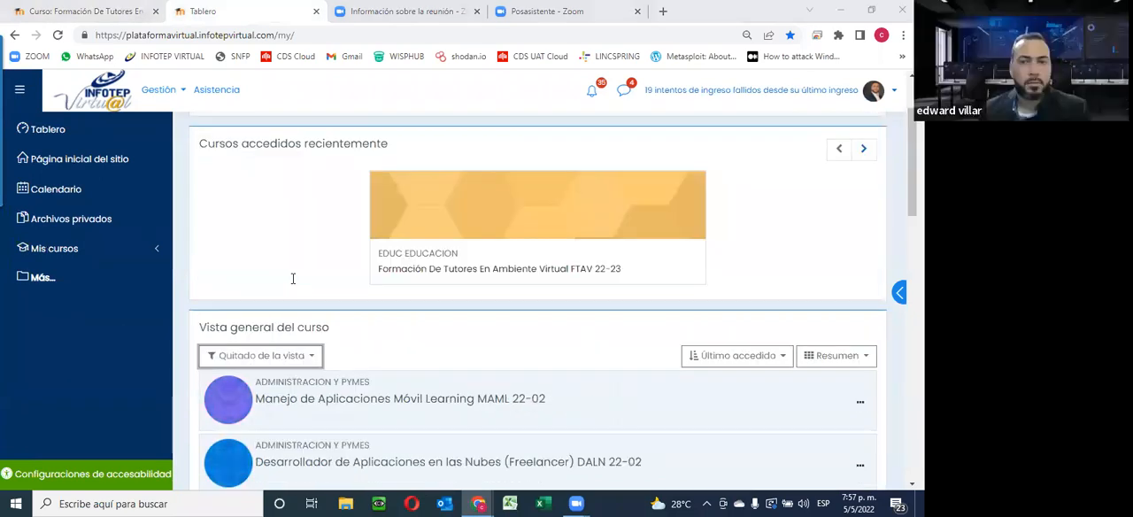
Change the course overview filter from 'Quitado de la vista' to 'En progreso'.
click(274, 227)
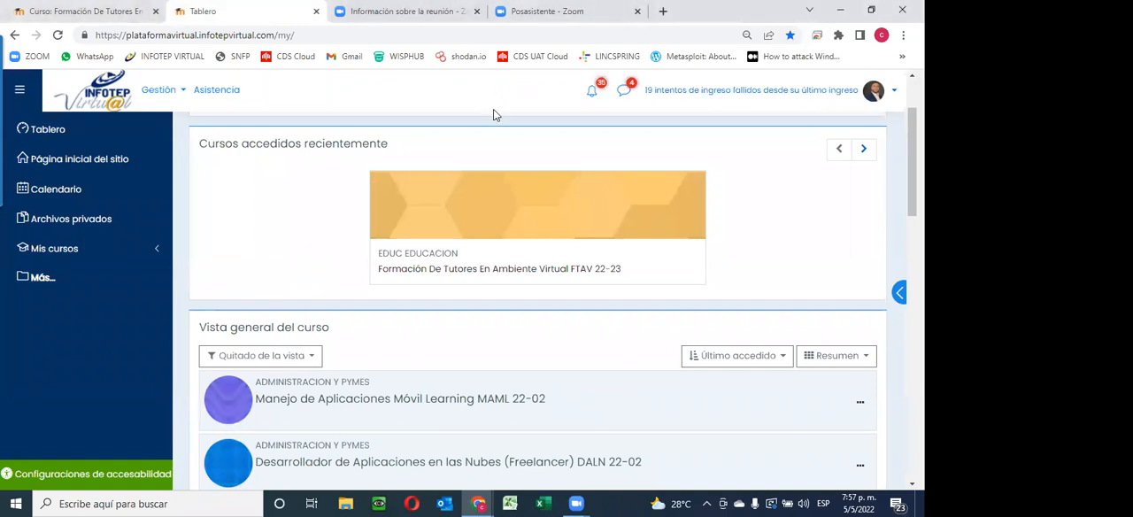
scroll(334, 318, down, 3)
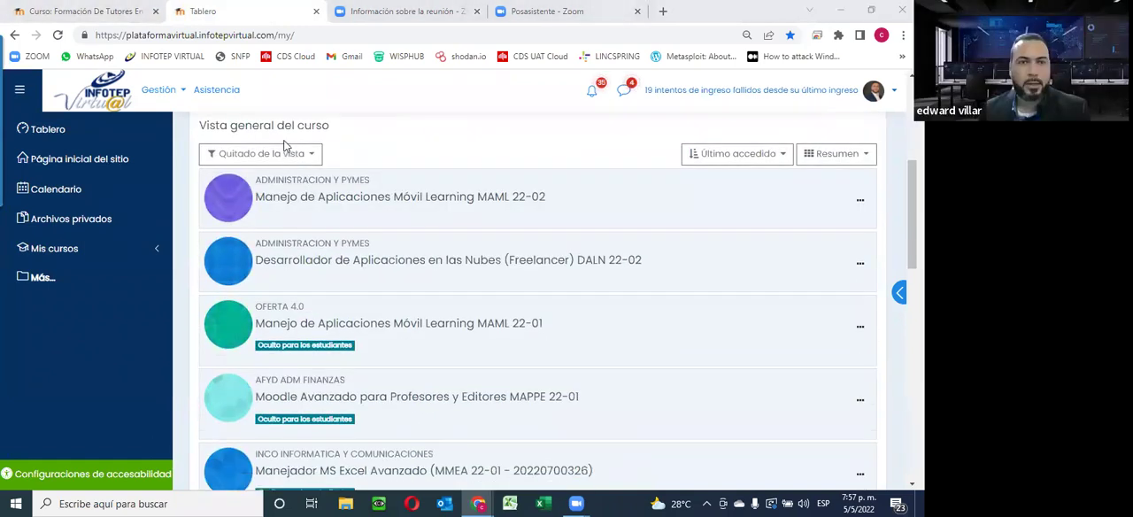
click(261, 153)
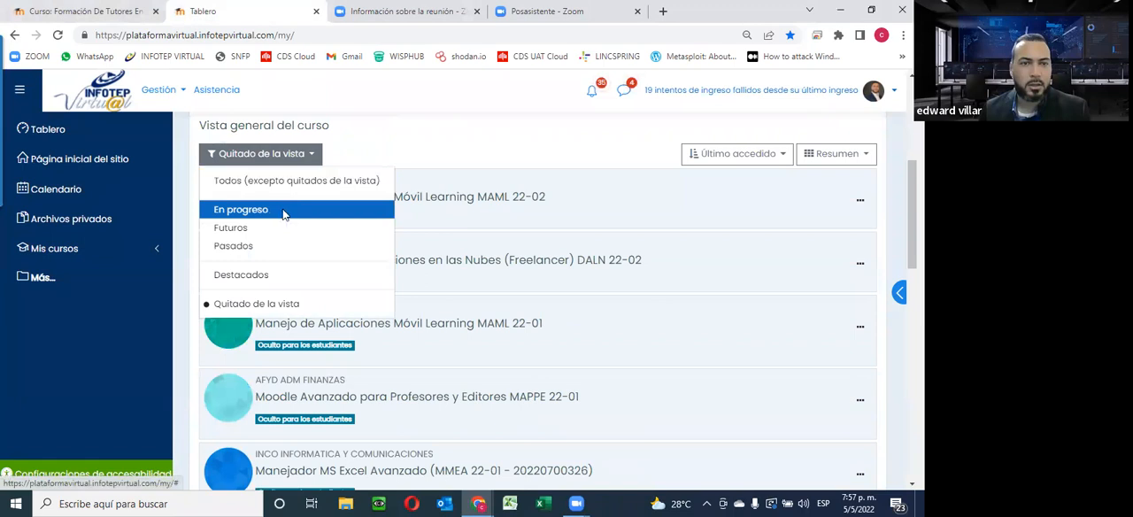
click(284, 215)
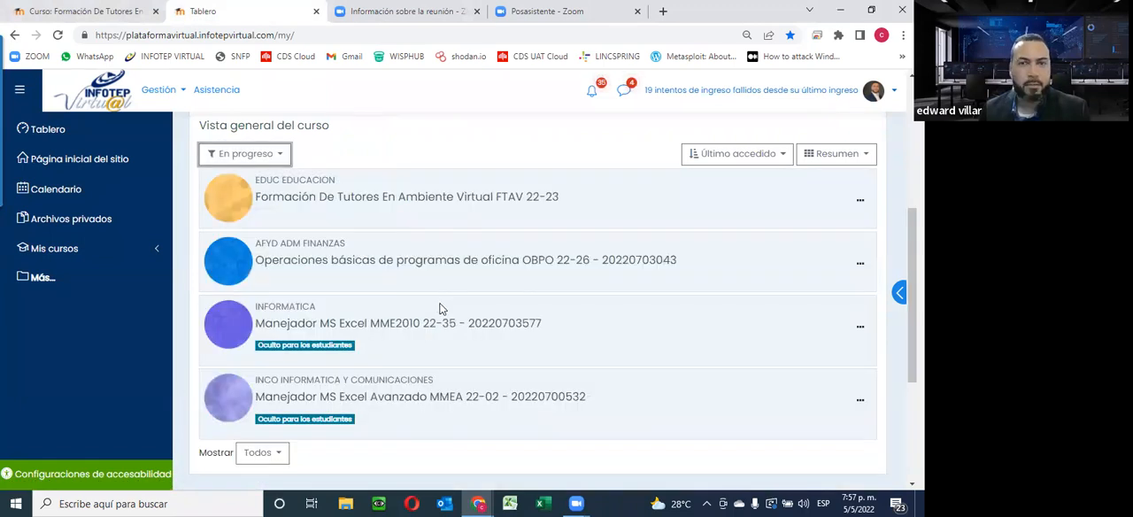
scroll(442, 308, down, 2)
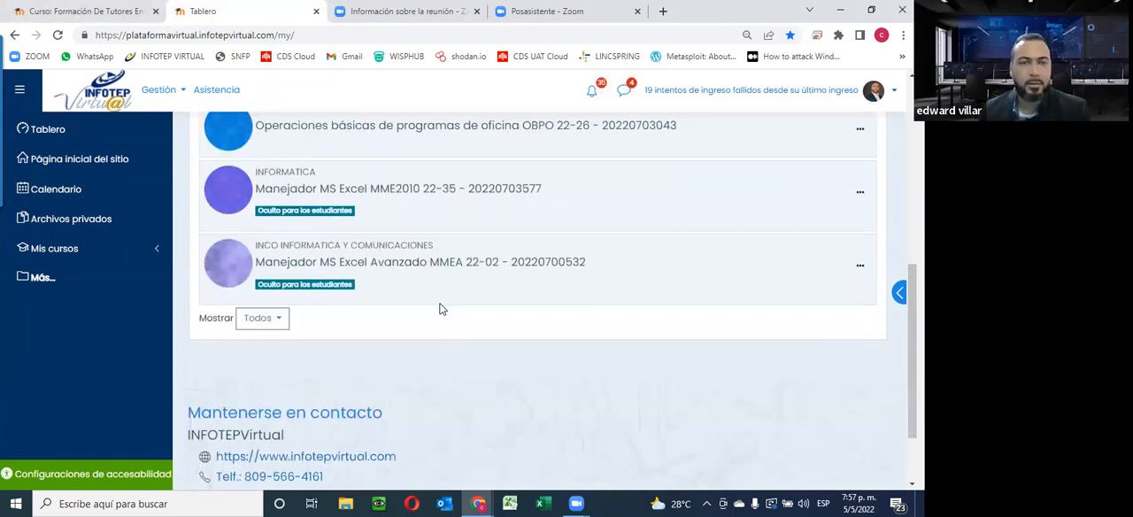
scroll(443, 308, up, 3)
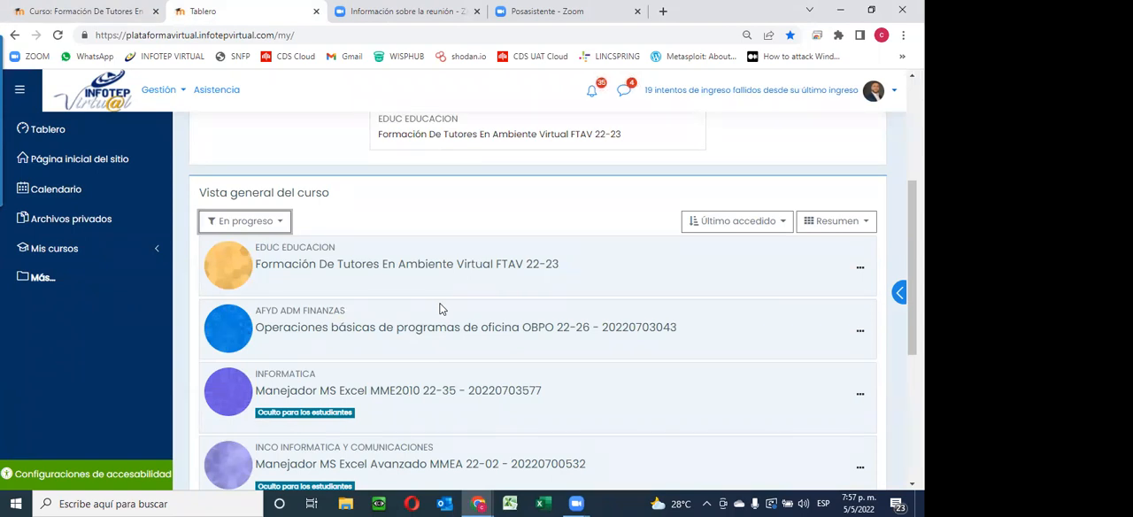
scroll(440, 308, down, 2)
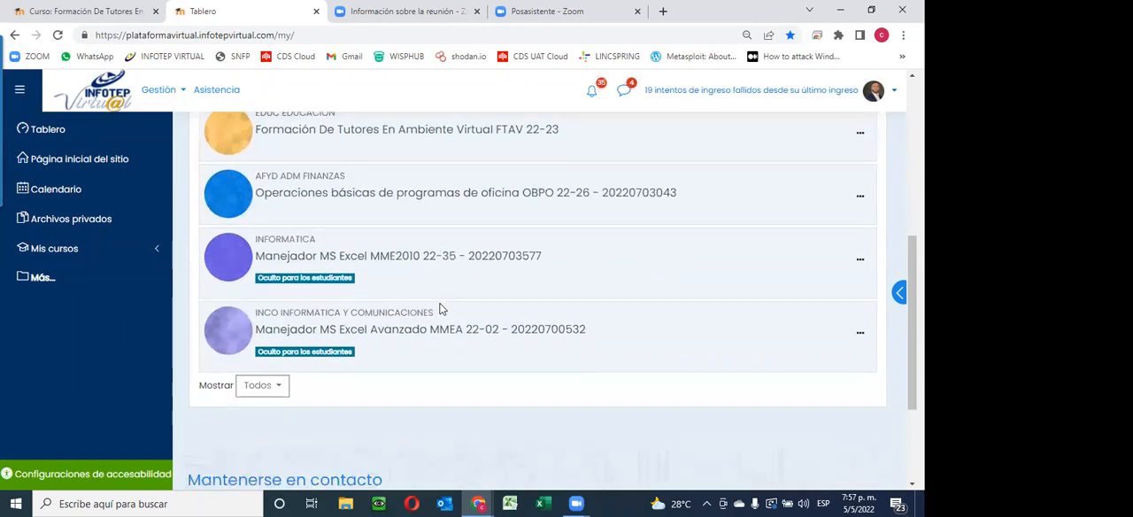
scroll(441, 308, up, 3)
scroll(441, 308, up, 3)
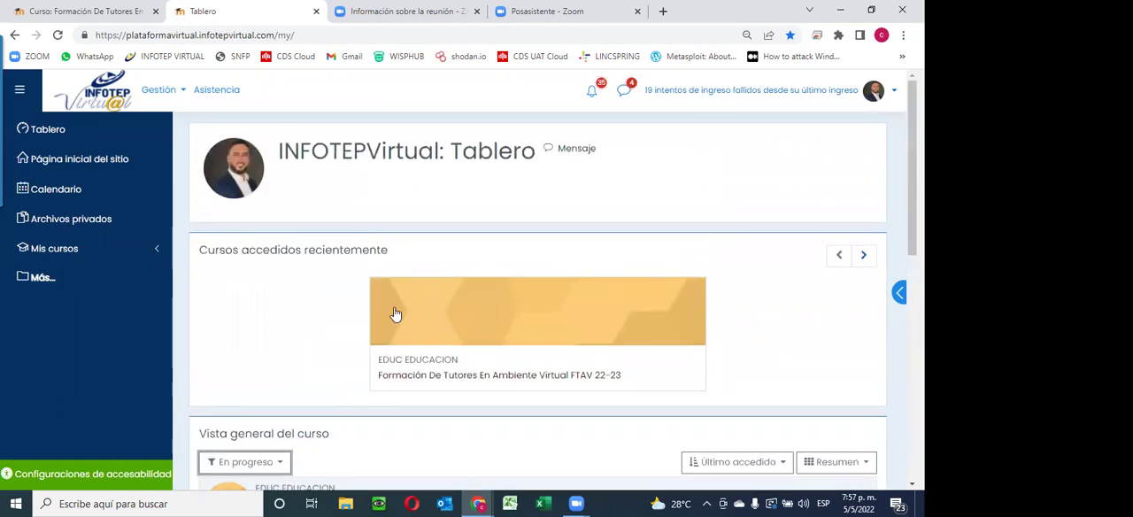
Expand 'Mis cursos' in the sidebar to list every enrolled course code.
click(91, 248)
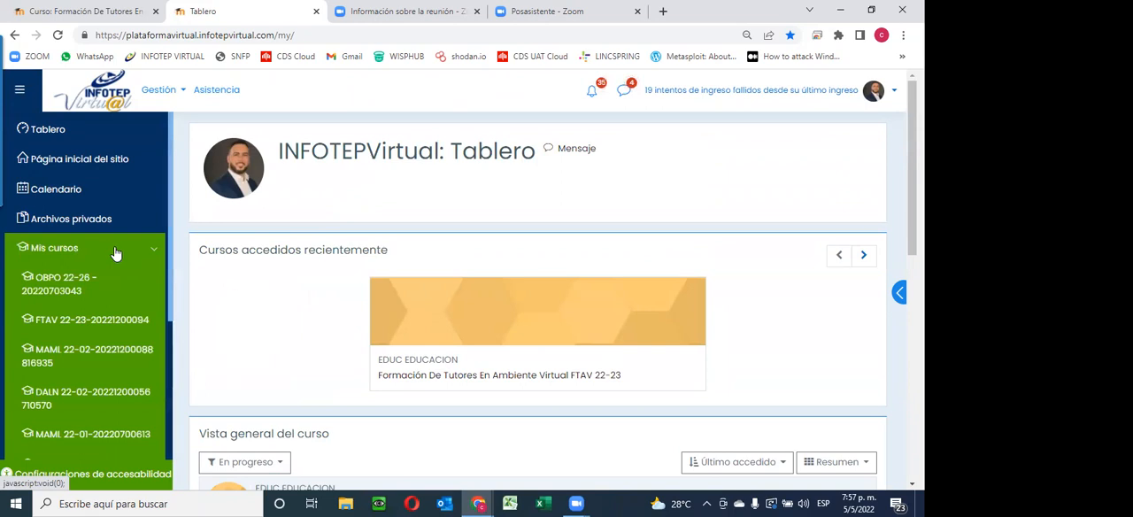
scroll(115, 253, down, 2)
scroll(99, 295, down, 3)
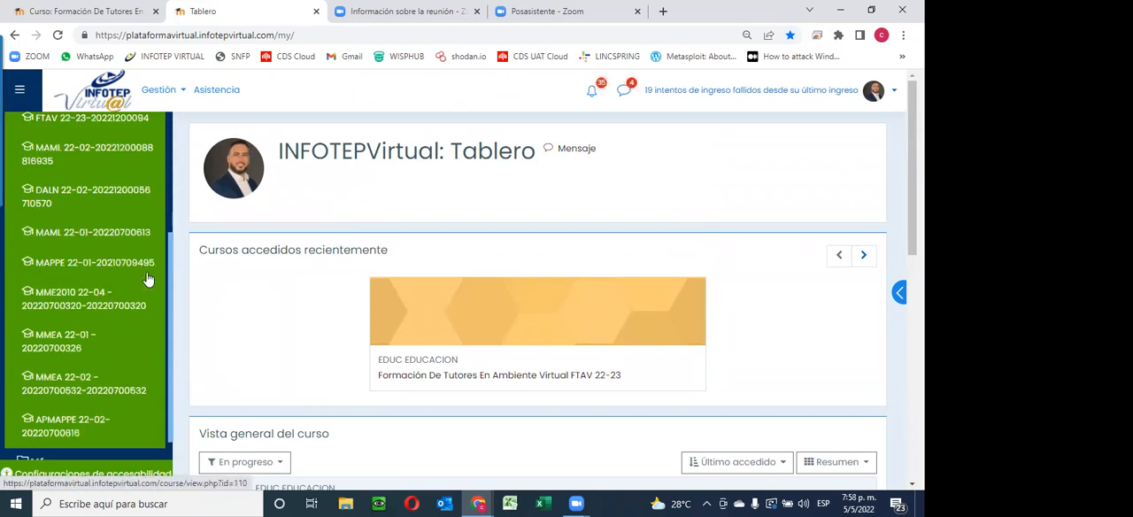
scroll(148, 279, down, 1)
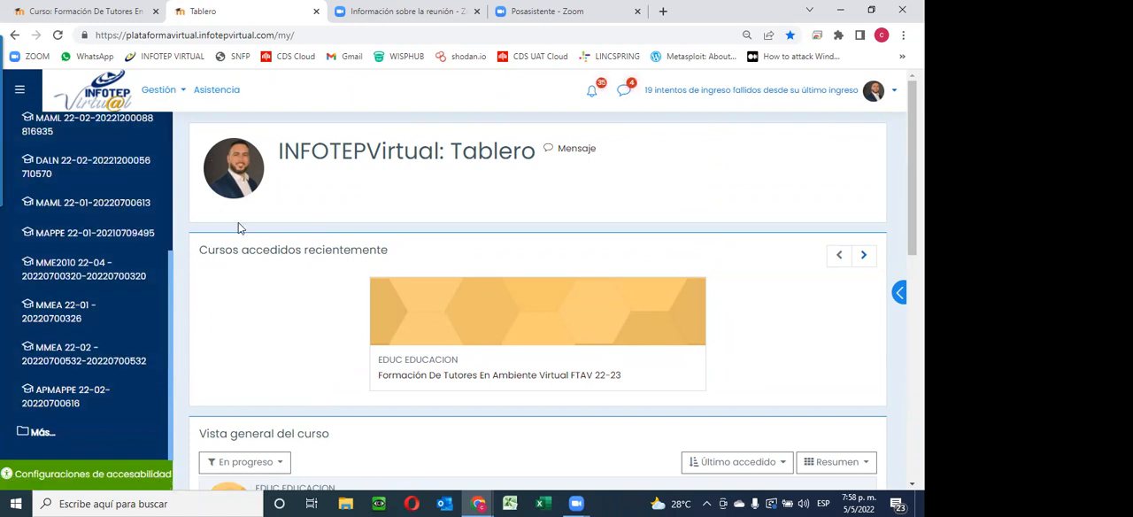
scroll(121, 324, up, 2)
scroll(432, 363, down, 1)
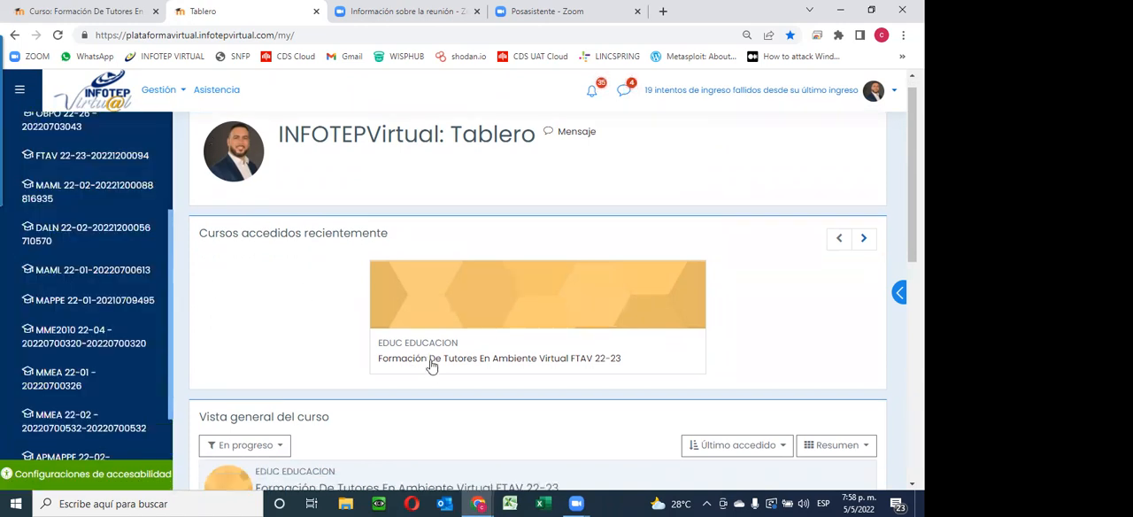
scroll(432, 363, down, 3)
scroll(432, 363, down, 3)
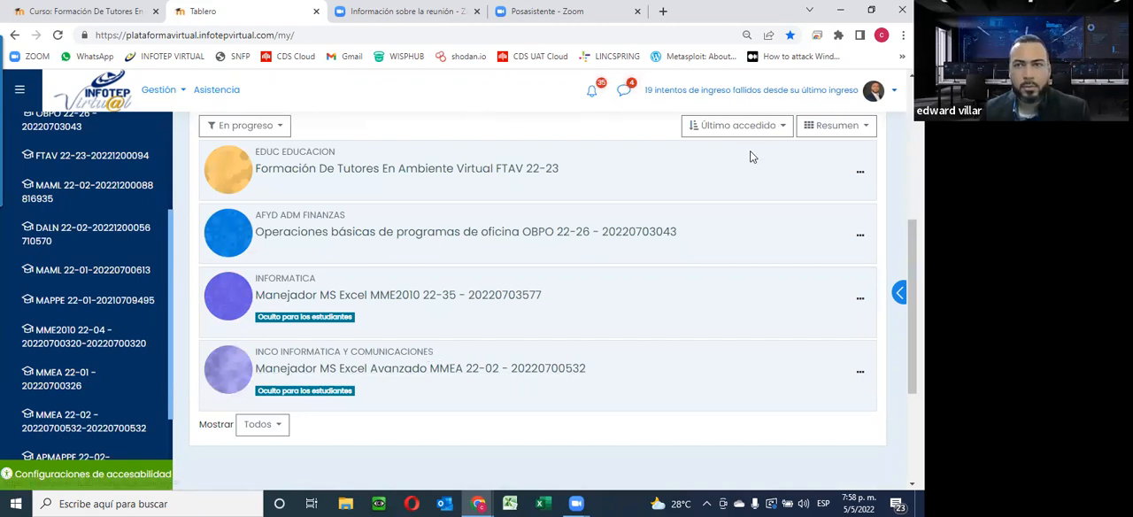
Filter the course overview to past courses and open the Área de Práctica APFTAV 22-23 course.
click(264, 425)
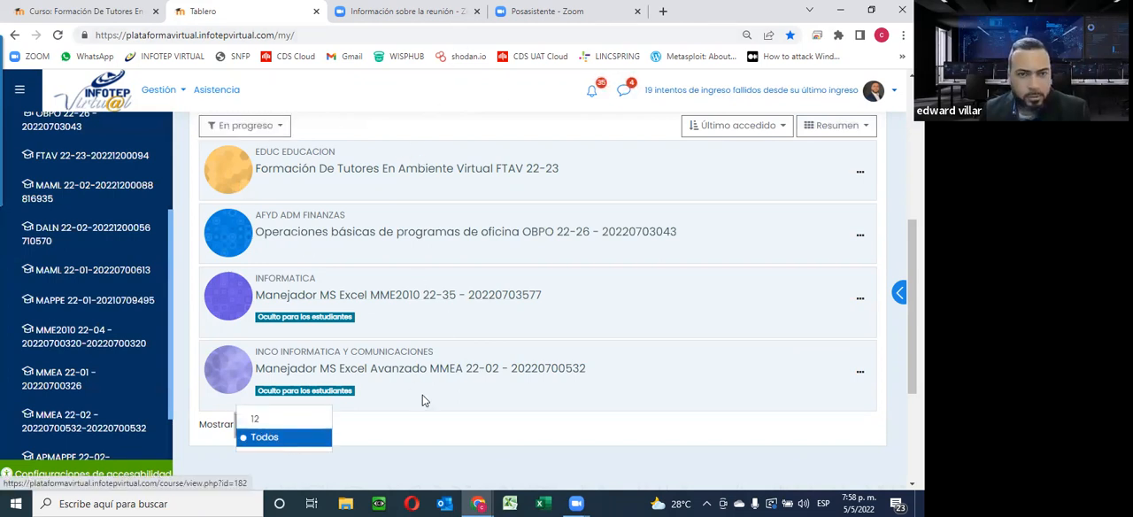
click(251, 131)
click(268, 217)
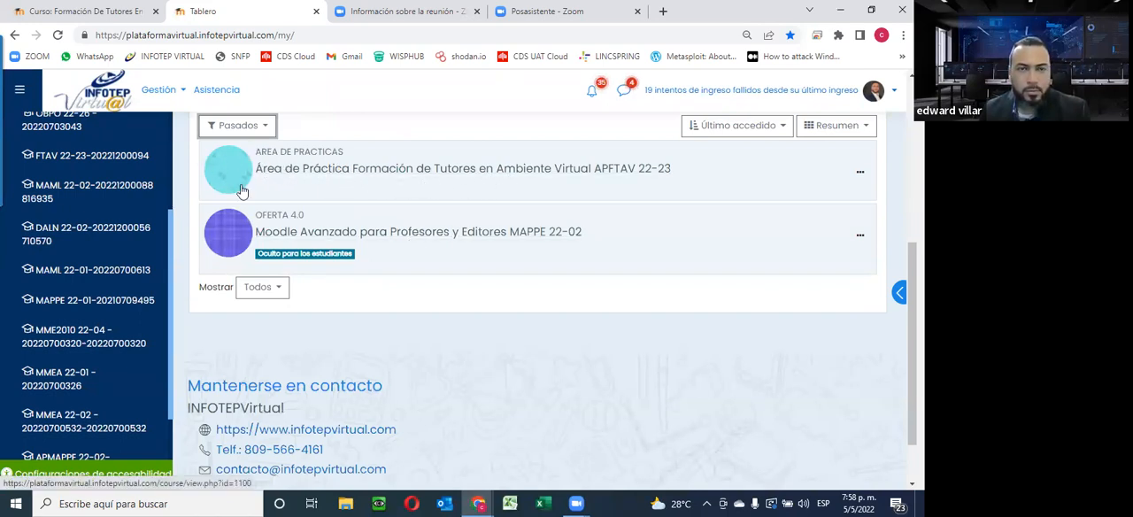
click(237, 125)
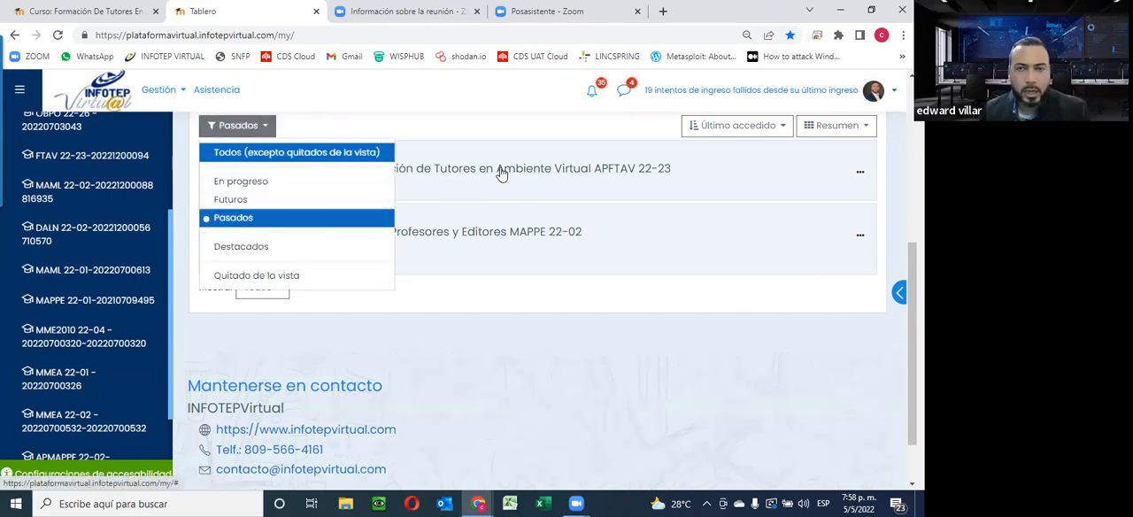
click(478, 152)
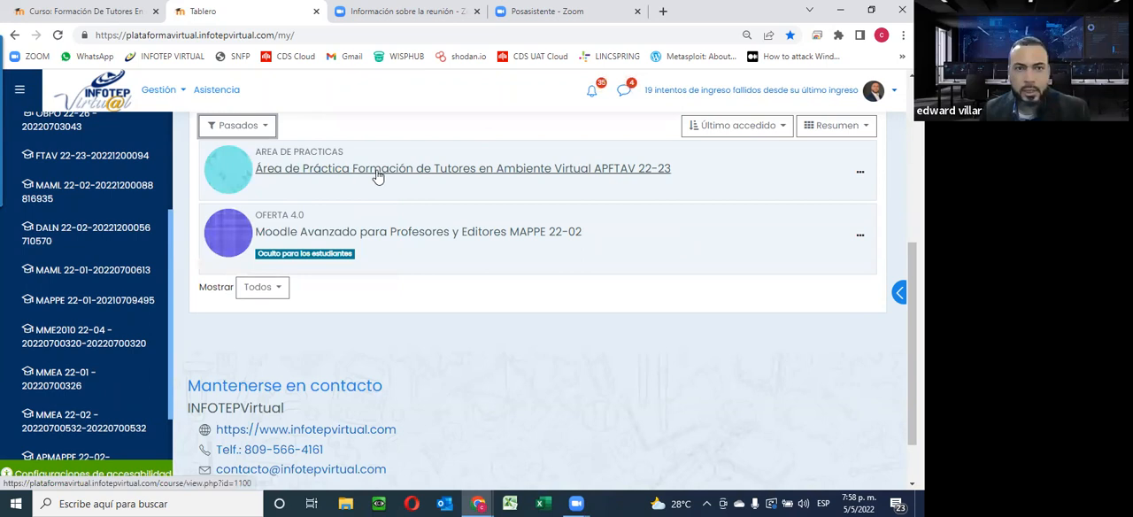
click(460, 168)
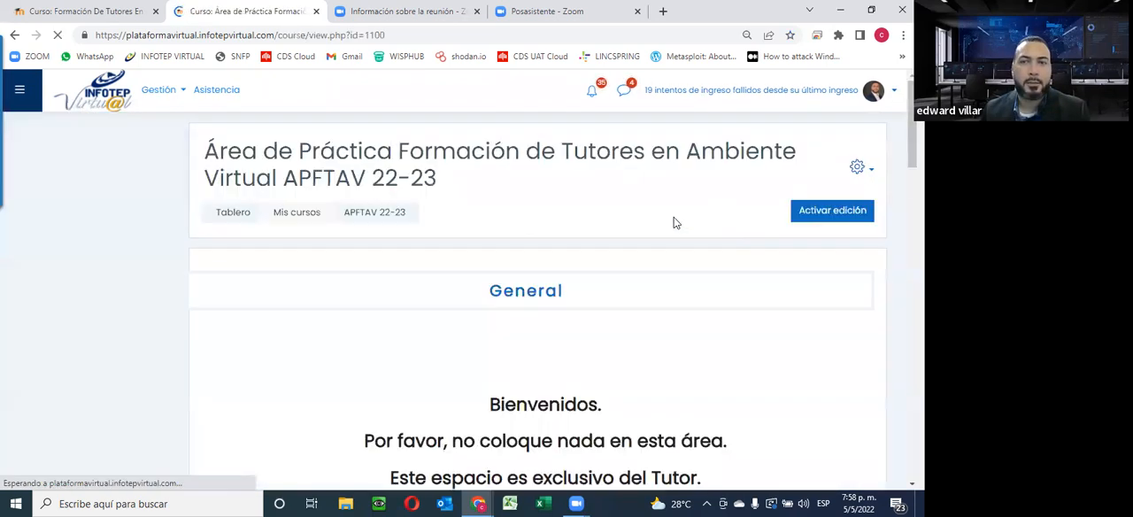
scroll(661, 217, down, 3)
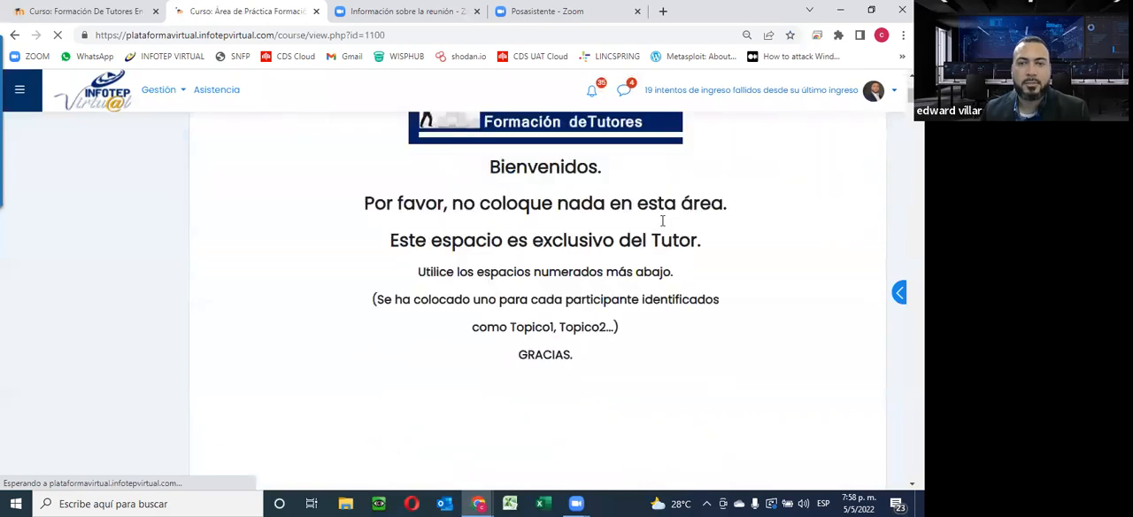
scroll(661, 218, down, 3)
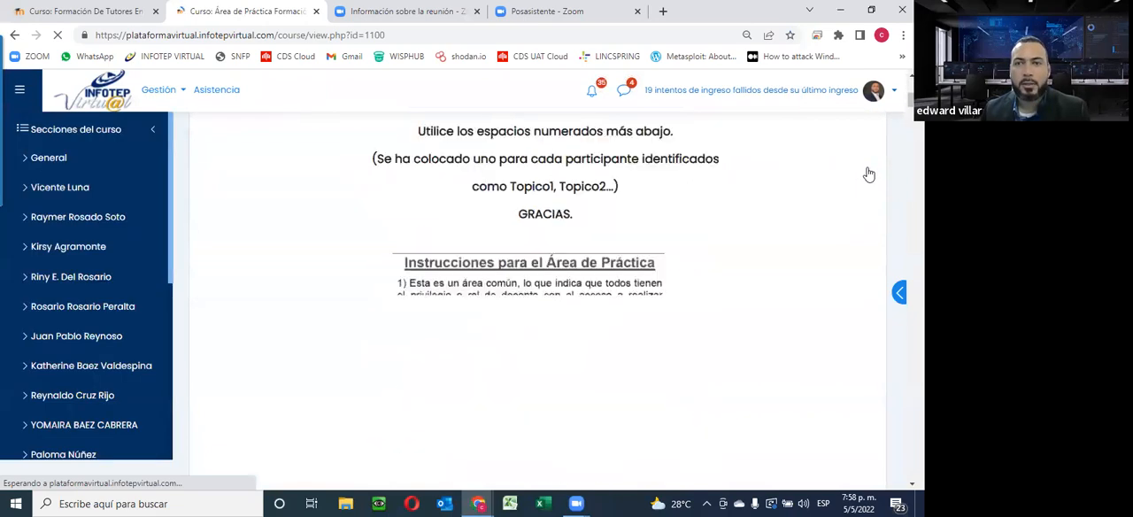
scroll(869, 174, down, 2)
Open Editar configuración for the practice course and review its full name.
click(863, 170)
click(682, 196)
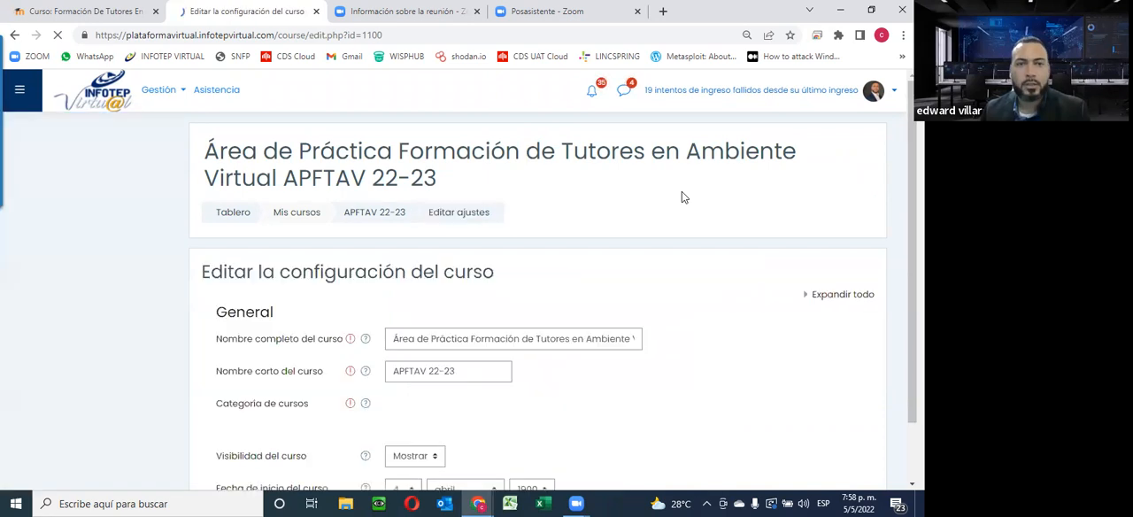
scroll(687, 201, down, 2)
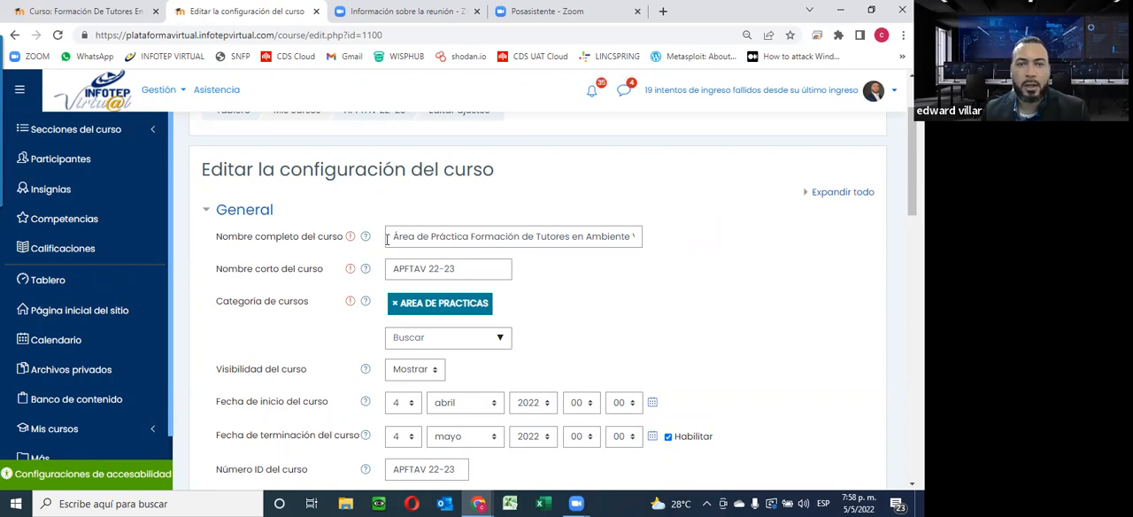
drag(395, 237, 675, 242)
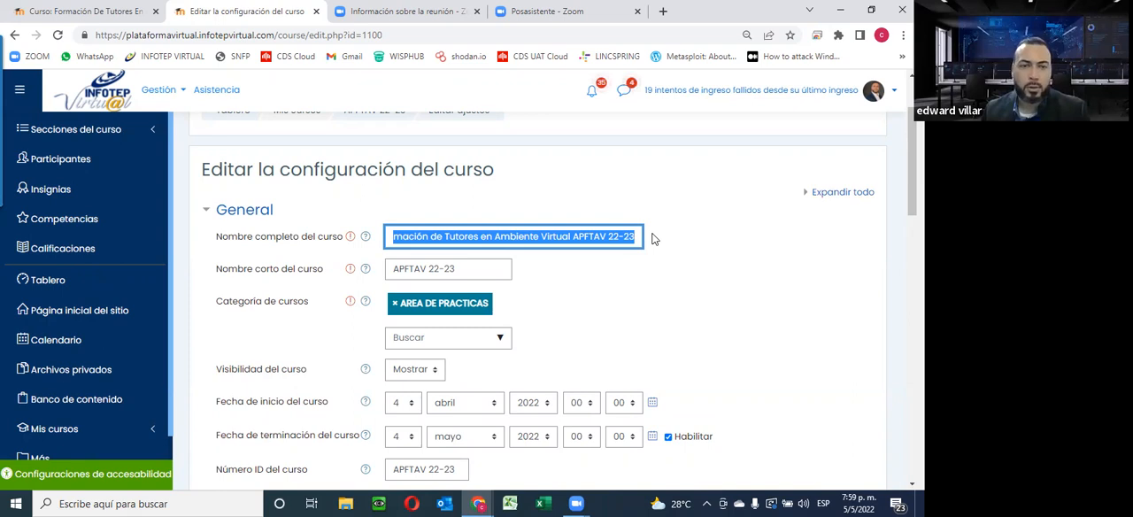
click(444, 336)
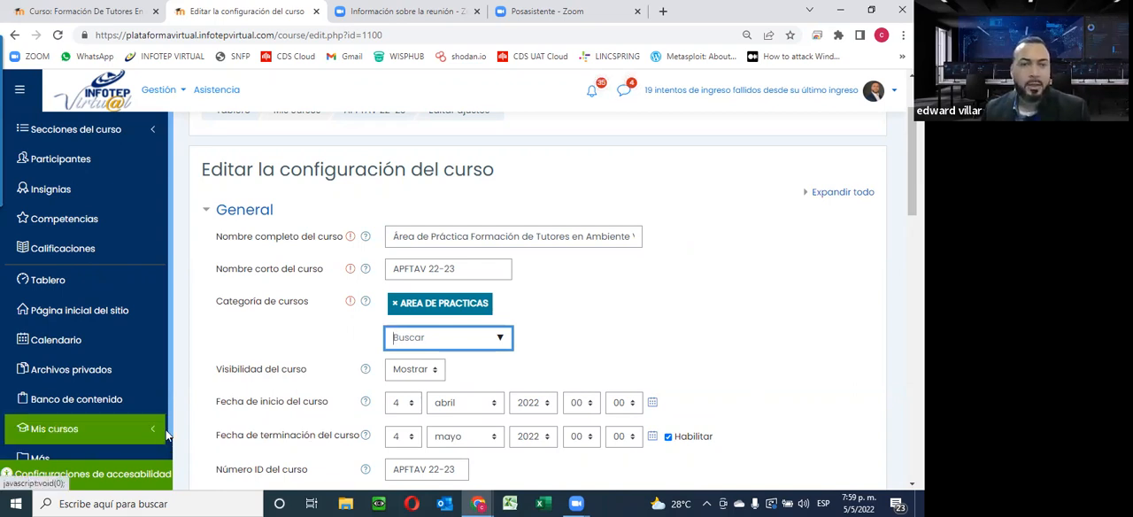
scroll(265, 354, down, 2)
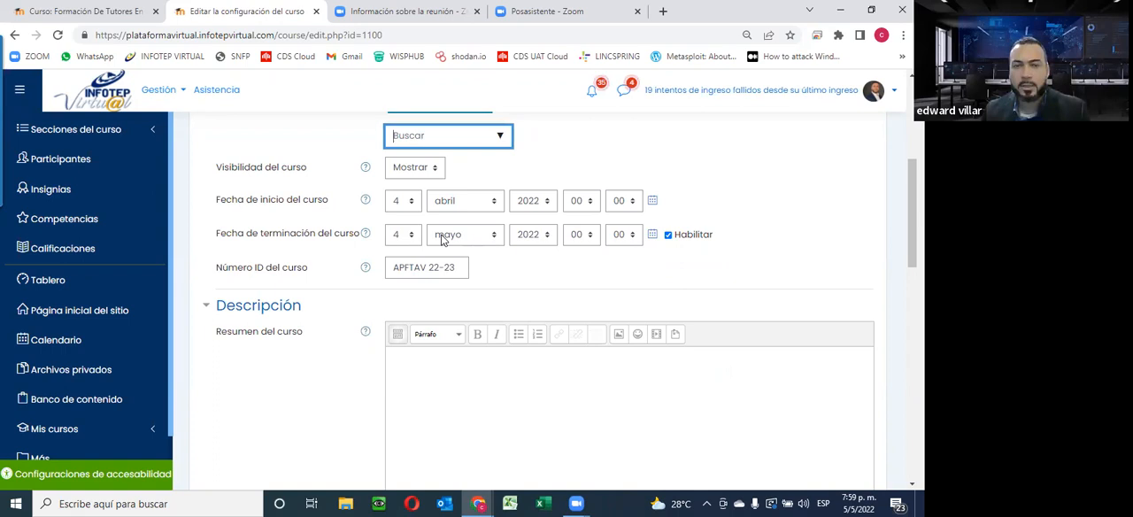
Set the course end month to agosto and save the settings.
click(473, 235)
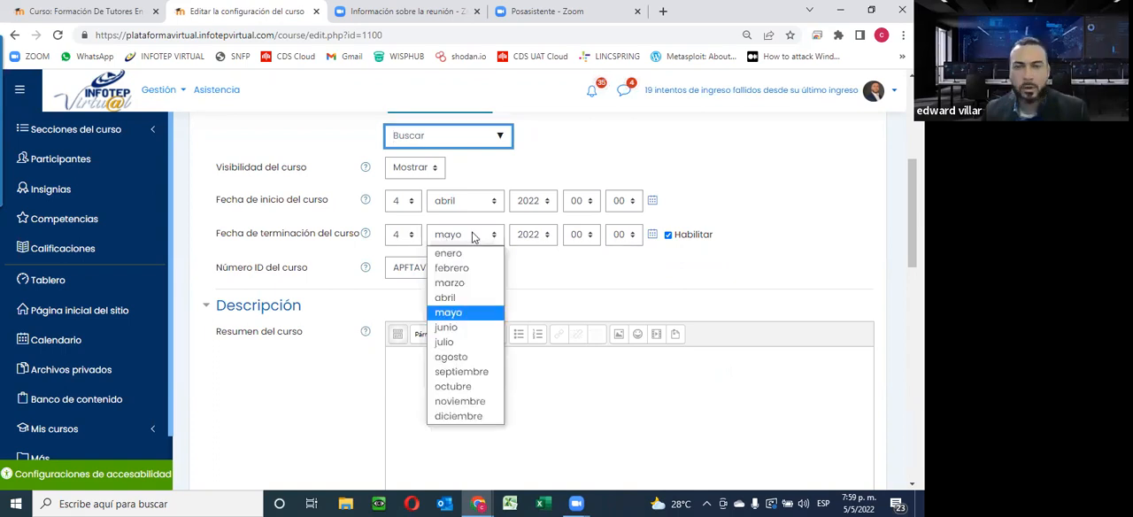
key(Down)
key(Down)
key(Down)
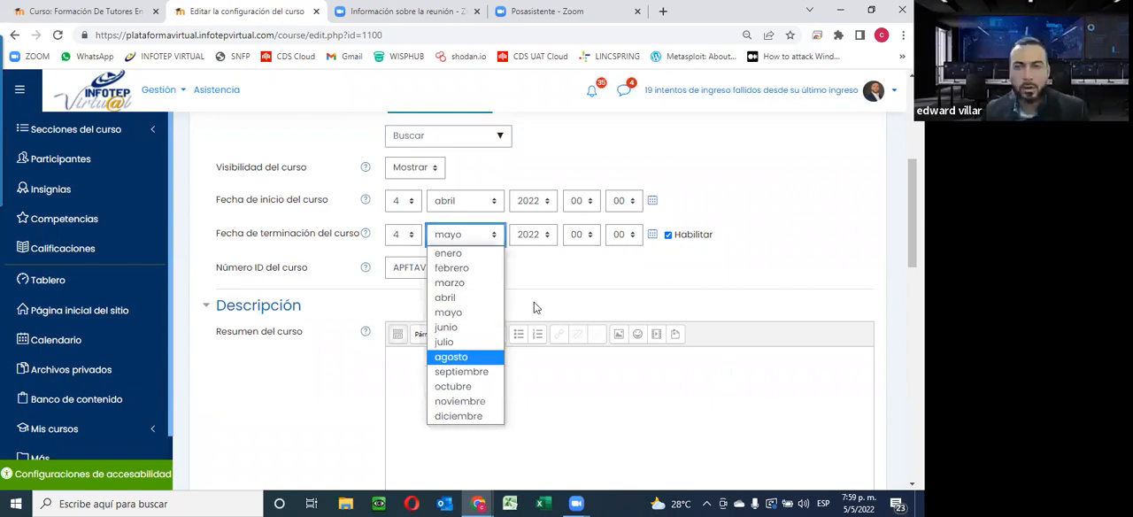
click(282, 315)
scroll(282, 315, down, 3)
scroll(283, 315, down, 3)
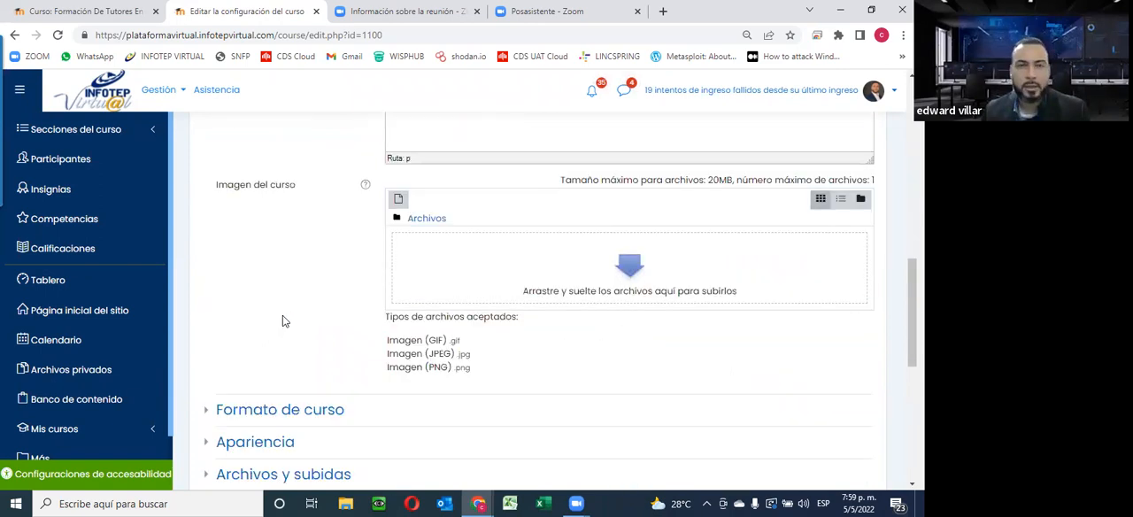
scroll(282, 315, down, 2)
scroll(282, 315, down, 3)
scroll(283, 321, down, 1)
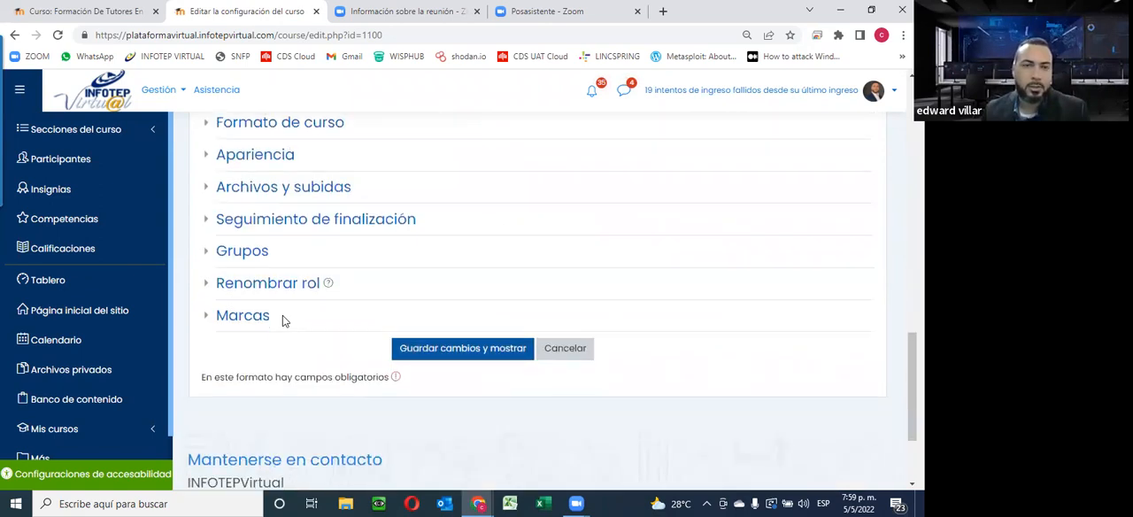
key(Return)
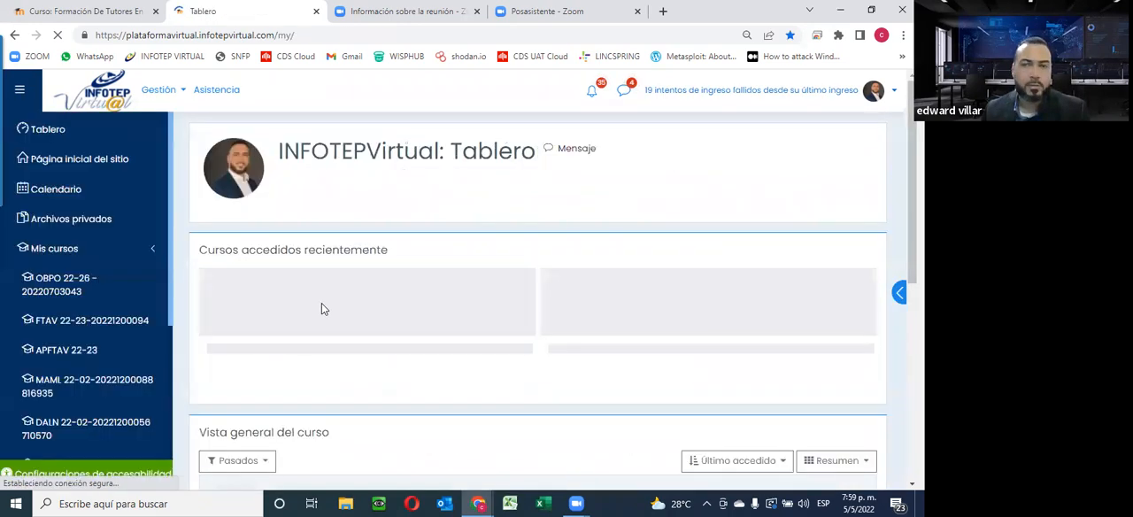
scroll(321, 303, down, 3)
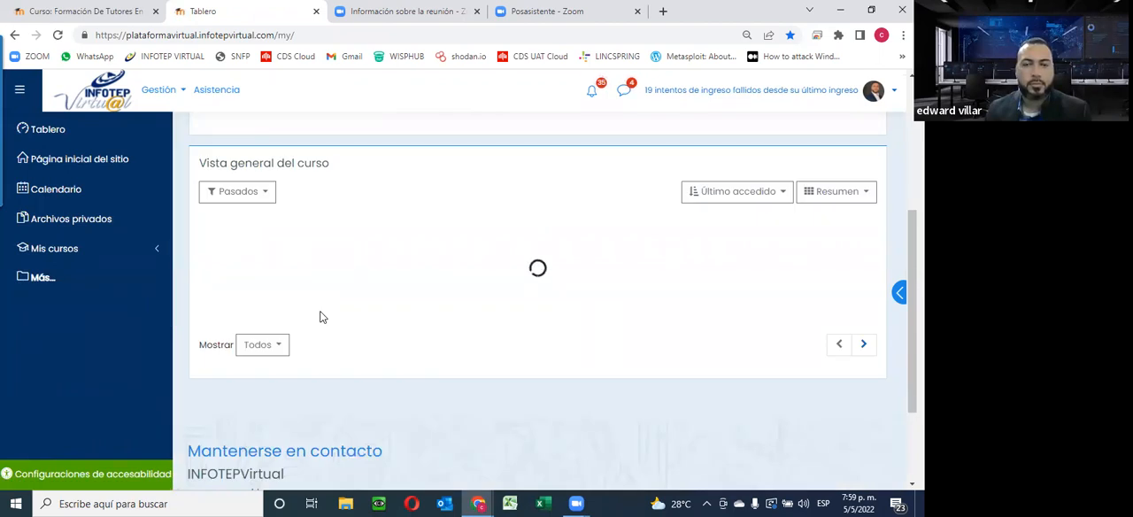
Cycle the overview filter through Todos, Pasados and En progreso, then open APFTAV 22-23.
click(239, 193)
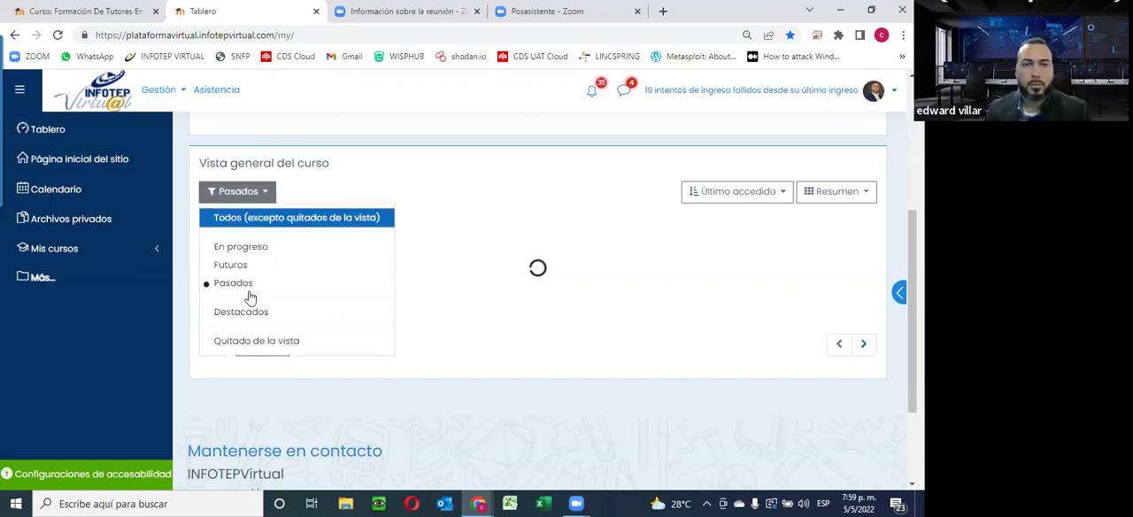
click(228, 219)
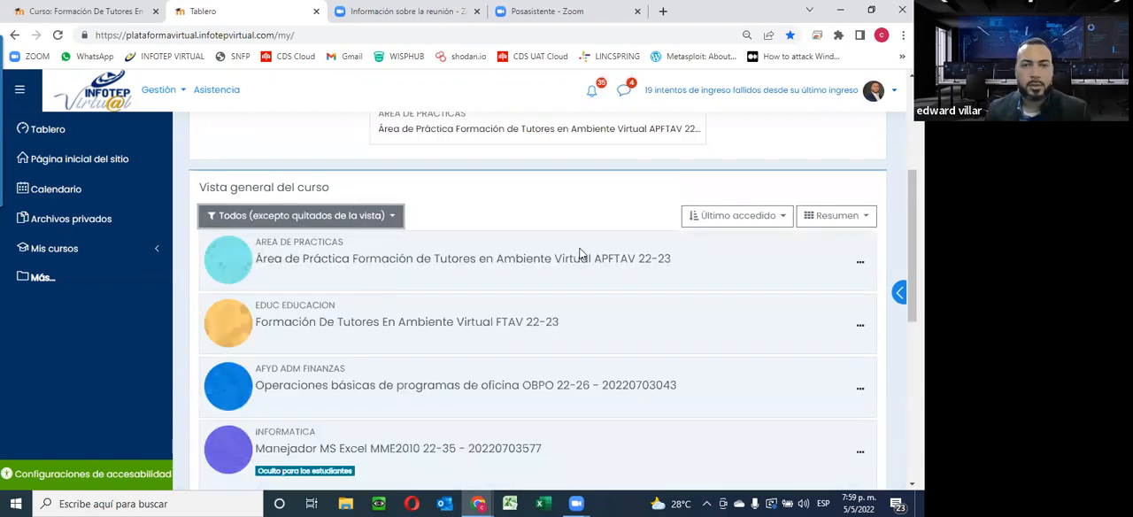
click(347, 228)
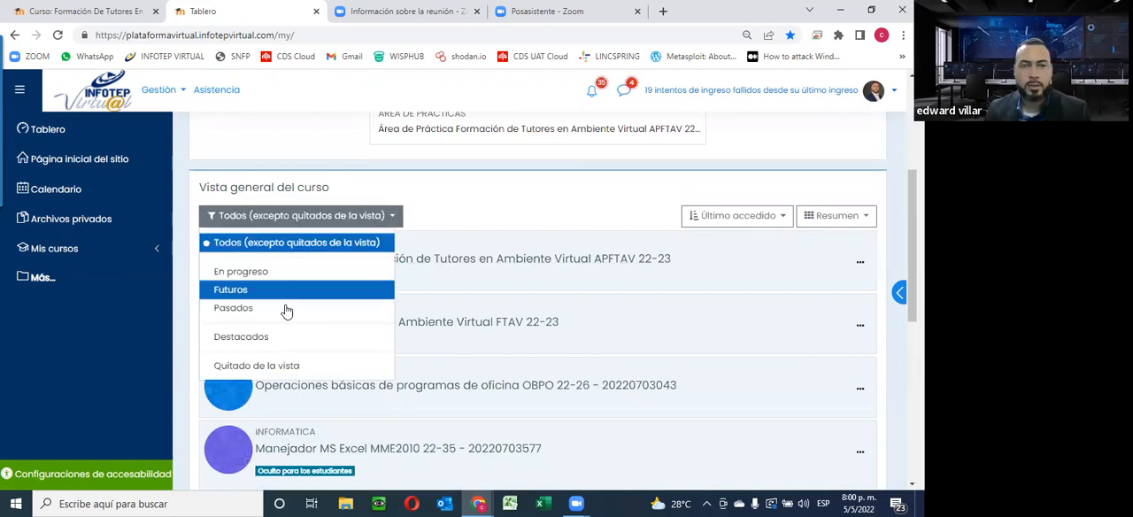
click(285, 311)
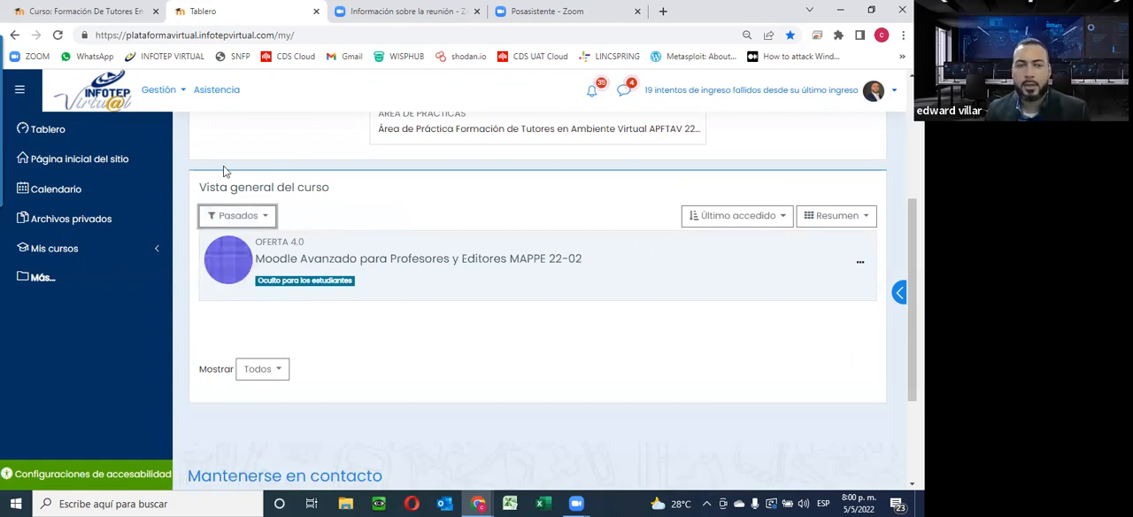
click(238, 215)
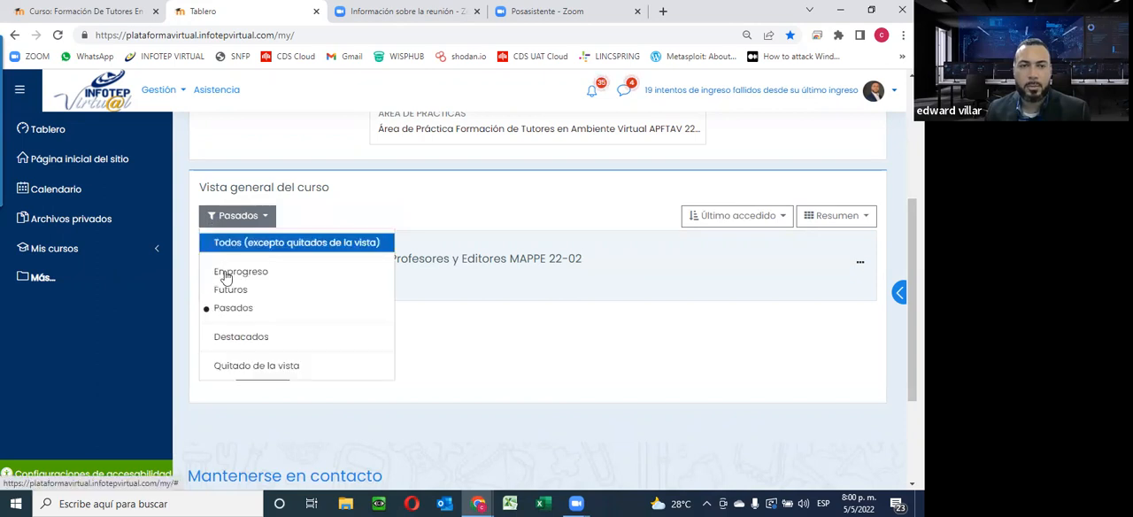
click(224, 272)
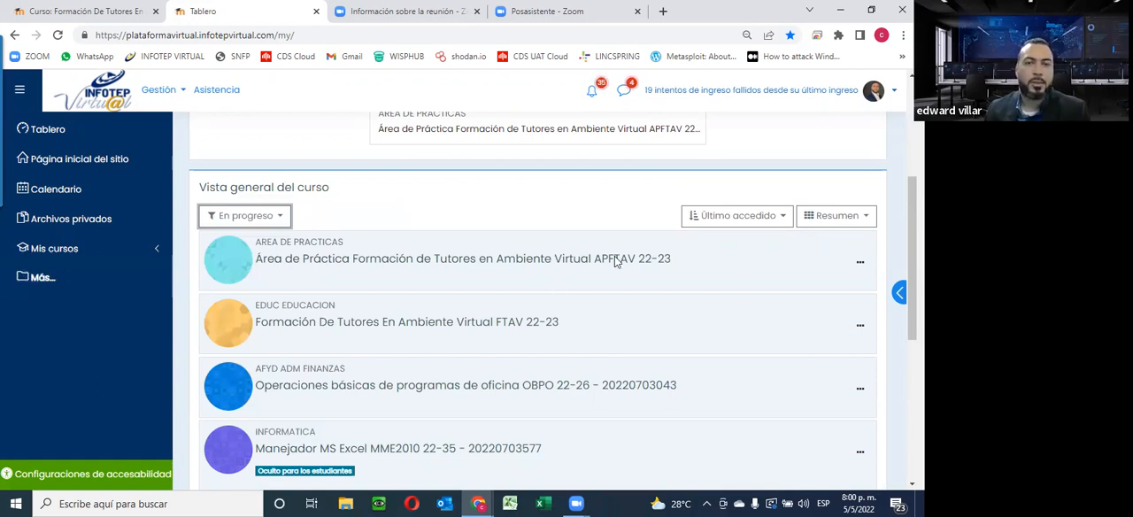
click(520, 260)
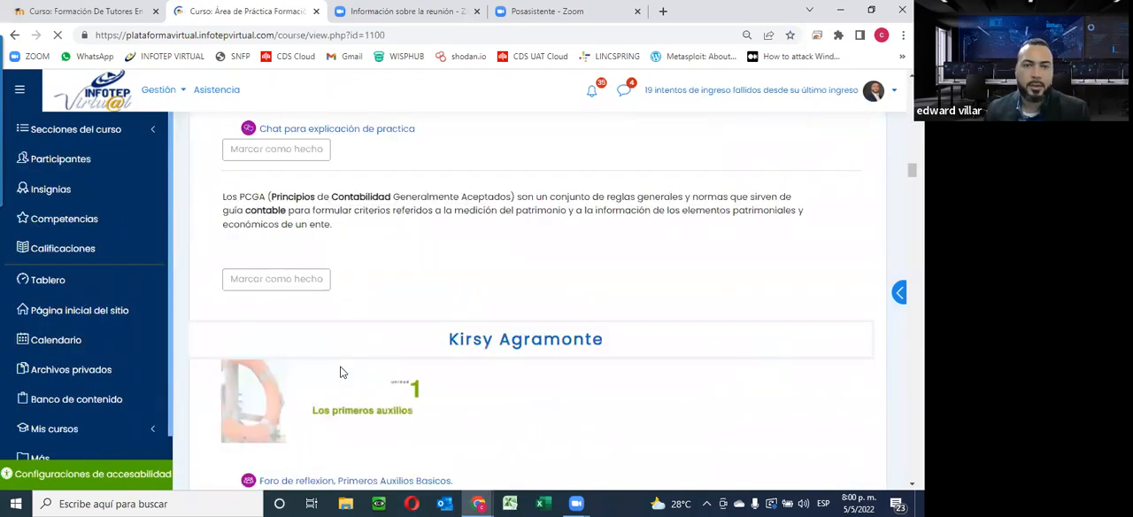
scroll(342, 372, down, 4)
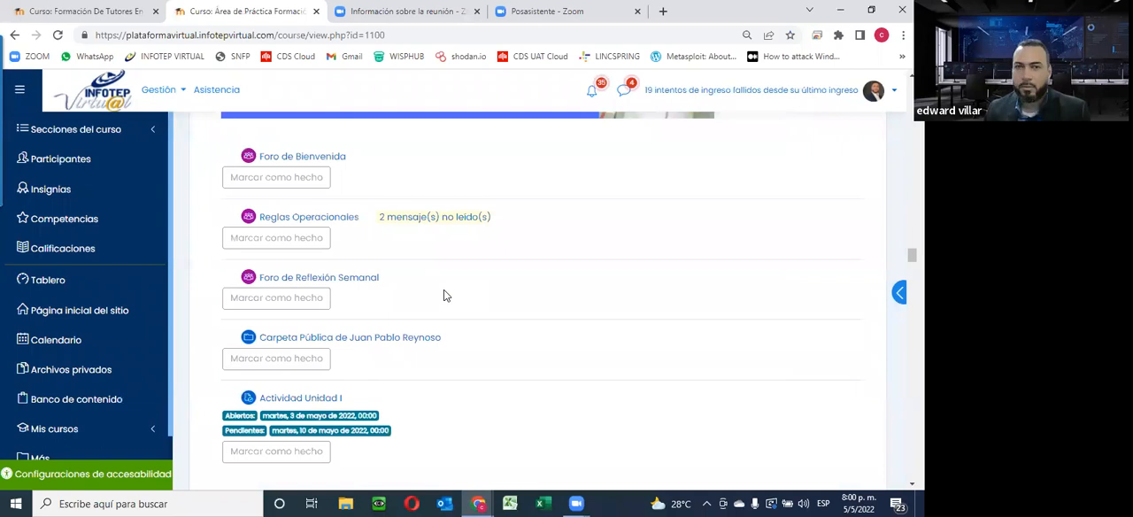
scroll(445, 294, down, 5)
scroll(445, 295, down, 5)
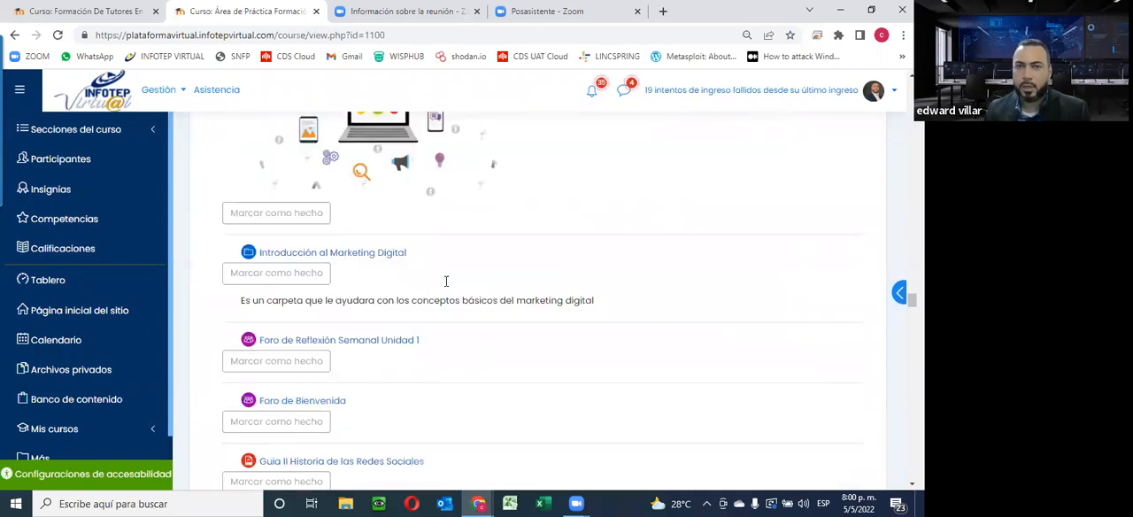
scroll(446, 281, down, 5)
scroll(443, 297, down, 5)
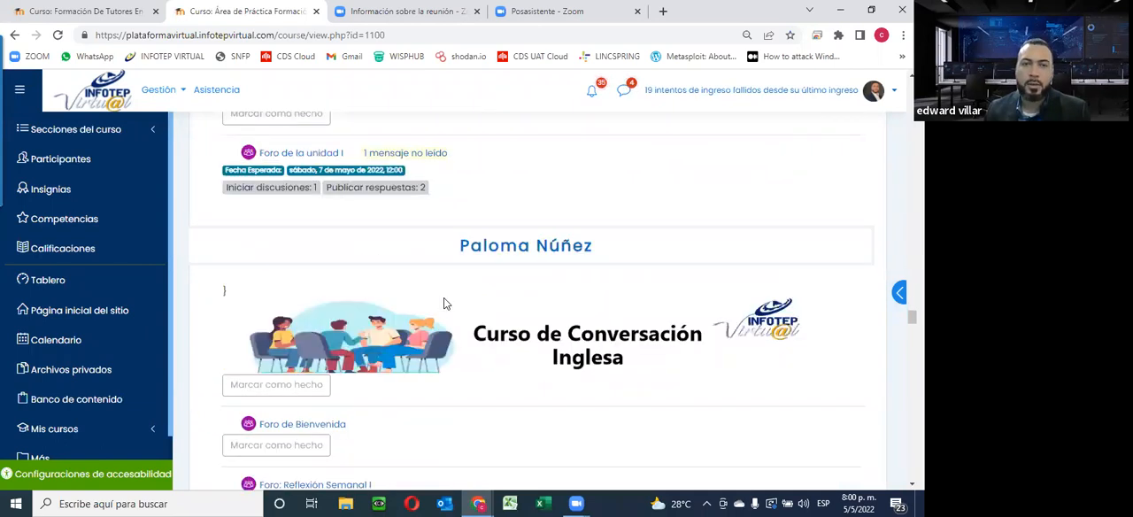
scroll(443, 297, down, 2)
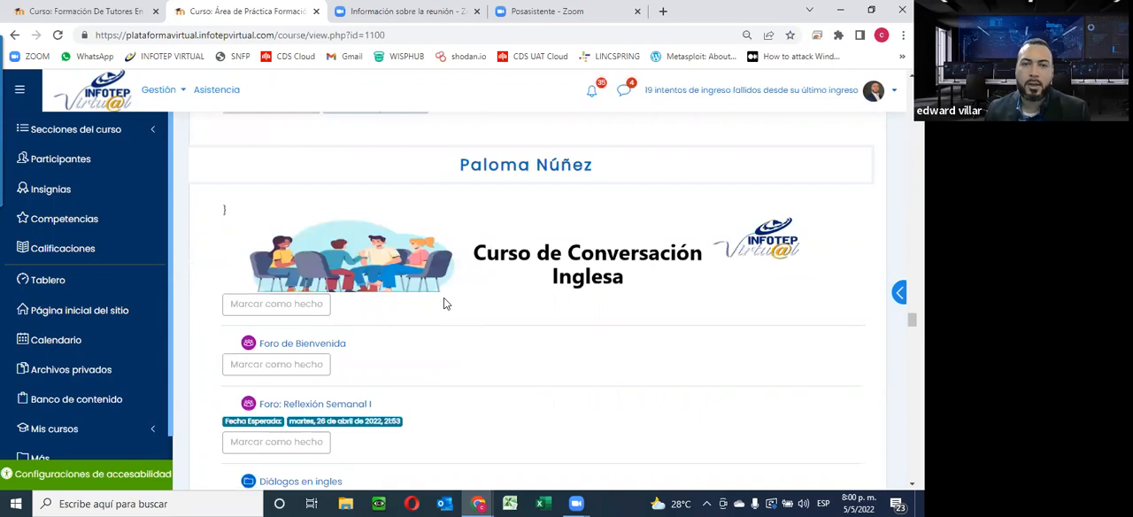
scroll(443, 297, down, 3)
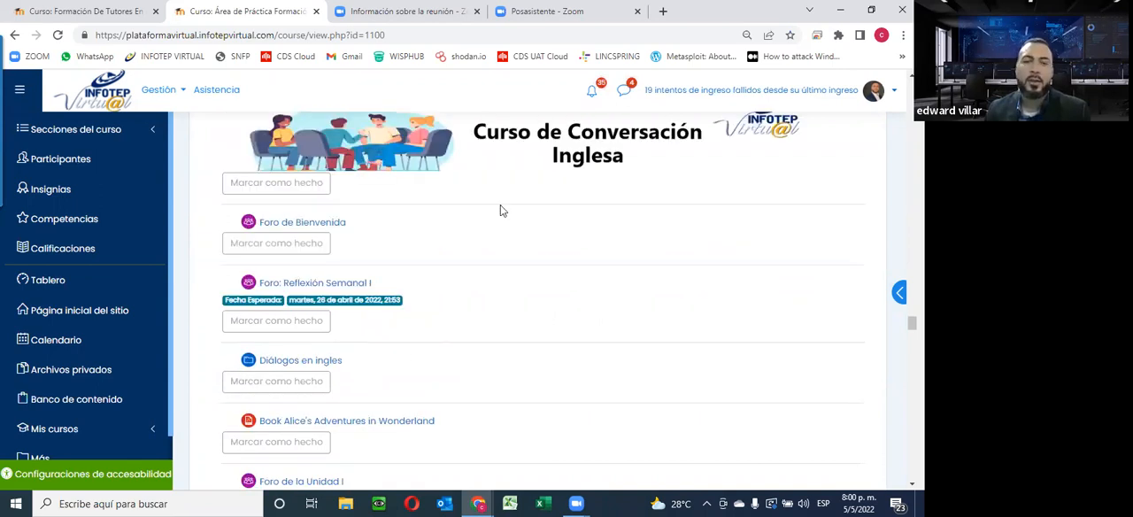
scroll(472, 166, down, 3)
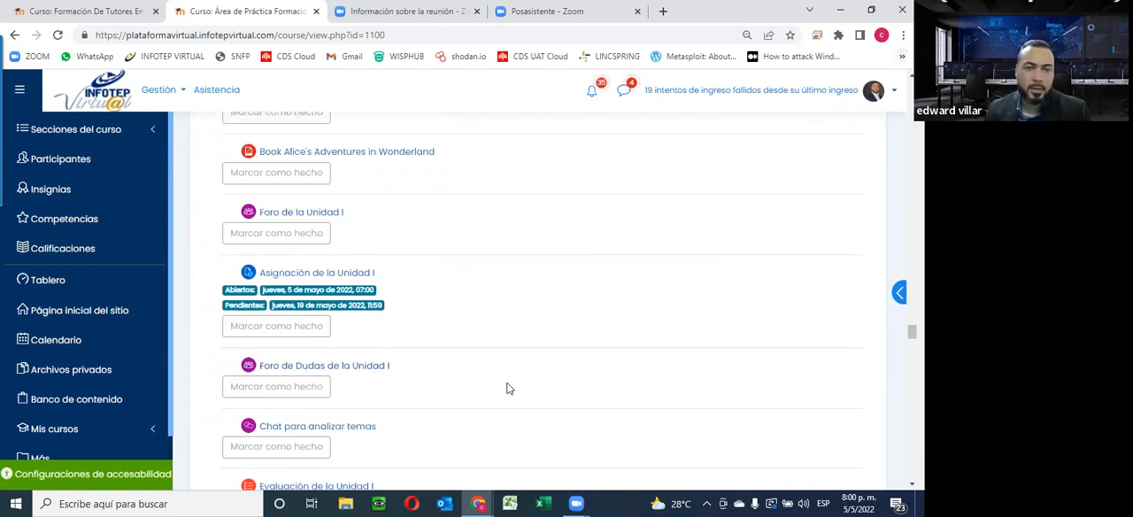
scroll(451, 232, up, 3)
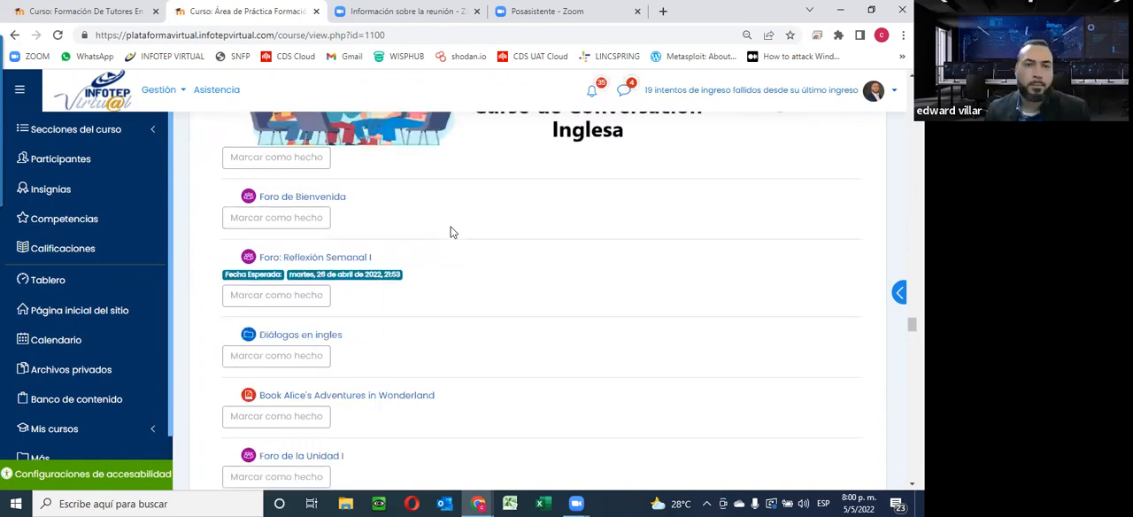
scroll(449, 232, up, 1)
scroll(450, 232, up, 3)
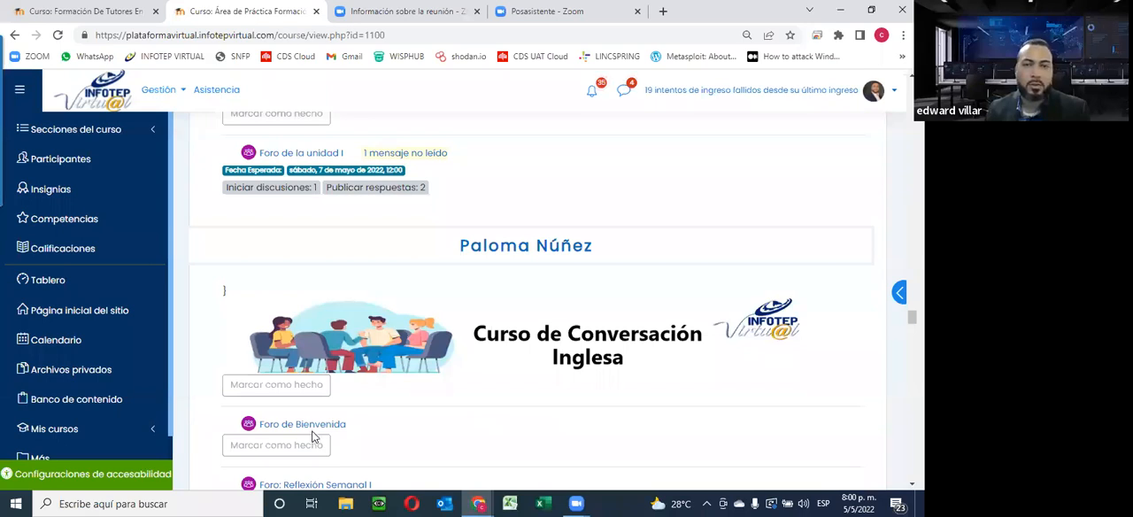
scroll(313, 435, down, 2)
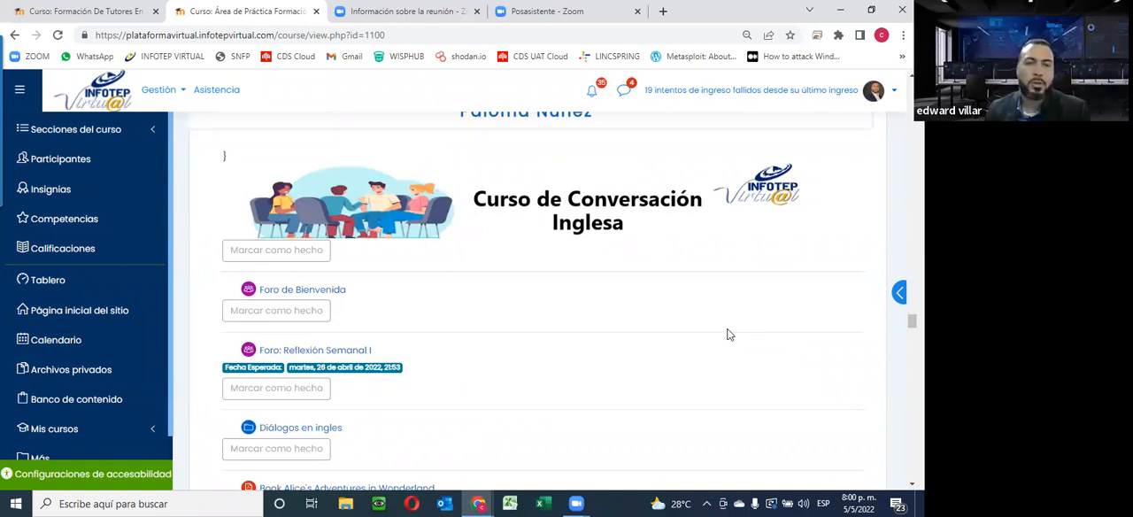
scroll(729, 334, down, 2)
scroll(729, 335, down, 3)
scroll(729, 334, down, 3)
scroll(729, 335, down, 4)
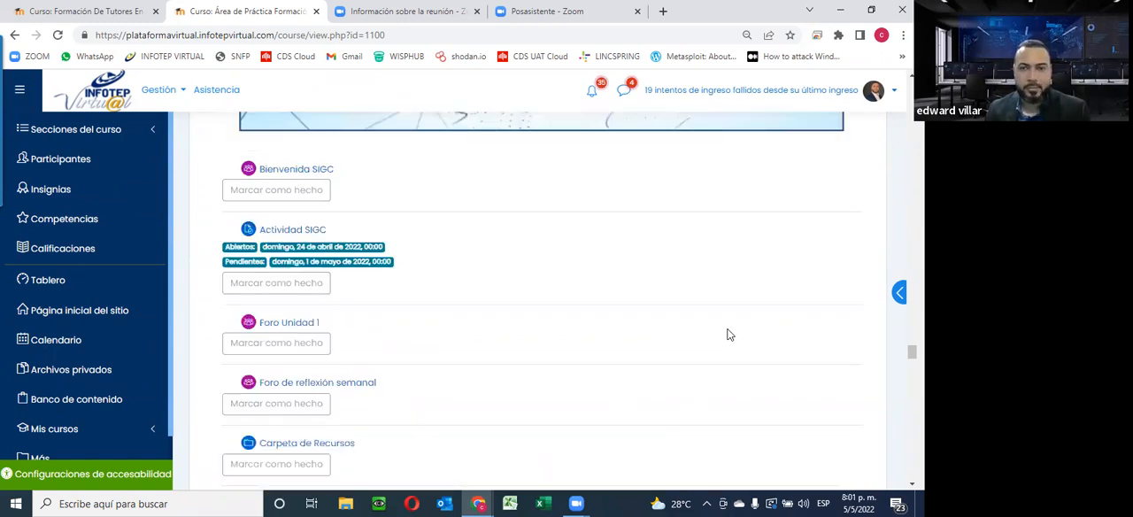
scroll(729, 335, down, 5)
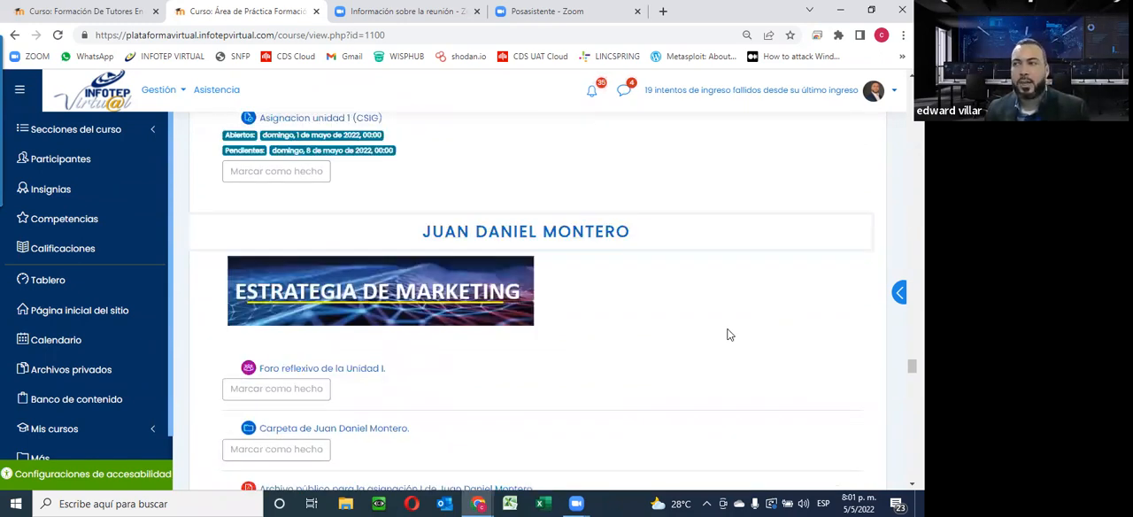
scroll(729, 335, down, 10)
scroll(729, 335, down, 3)
scroll(729, 334, down, 2)
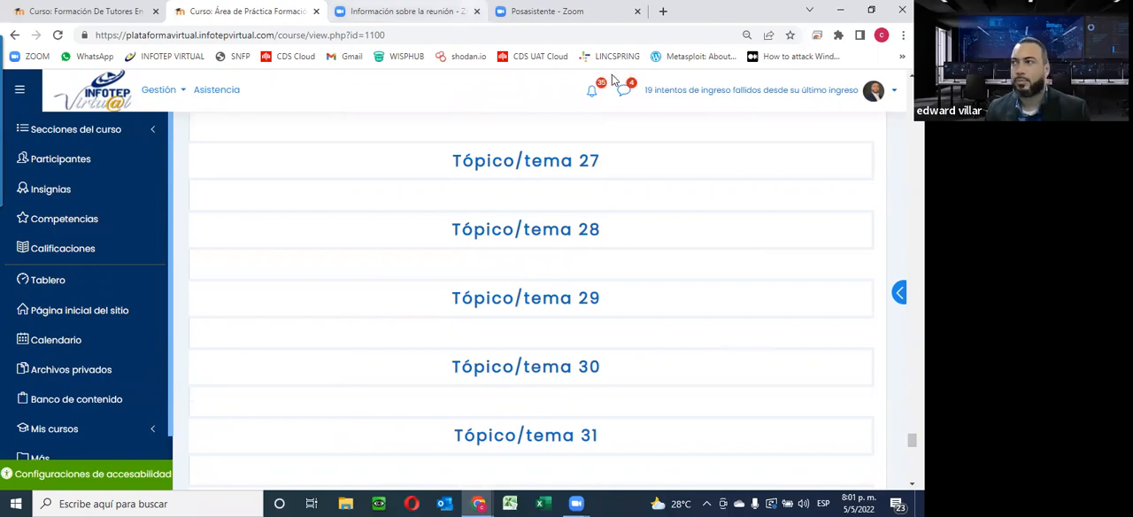
Switch to the Zoom post-meeting browser tab.
key(ctrl+4)
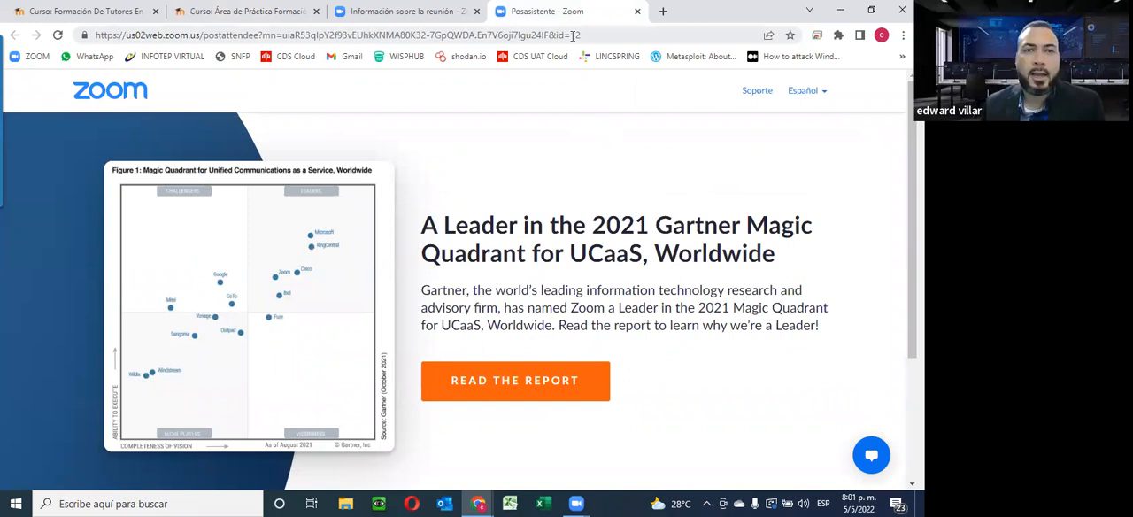
Load milaulas.com from the address bar, then return to the practice course tab.
click(574, 34)
text(mil)
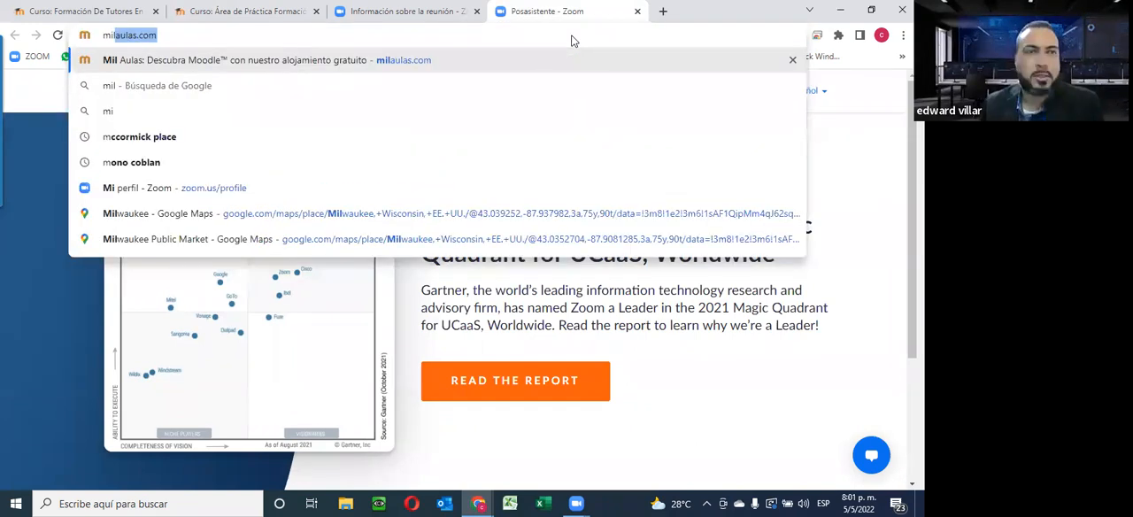
key(Return)
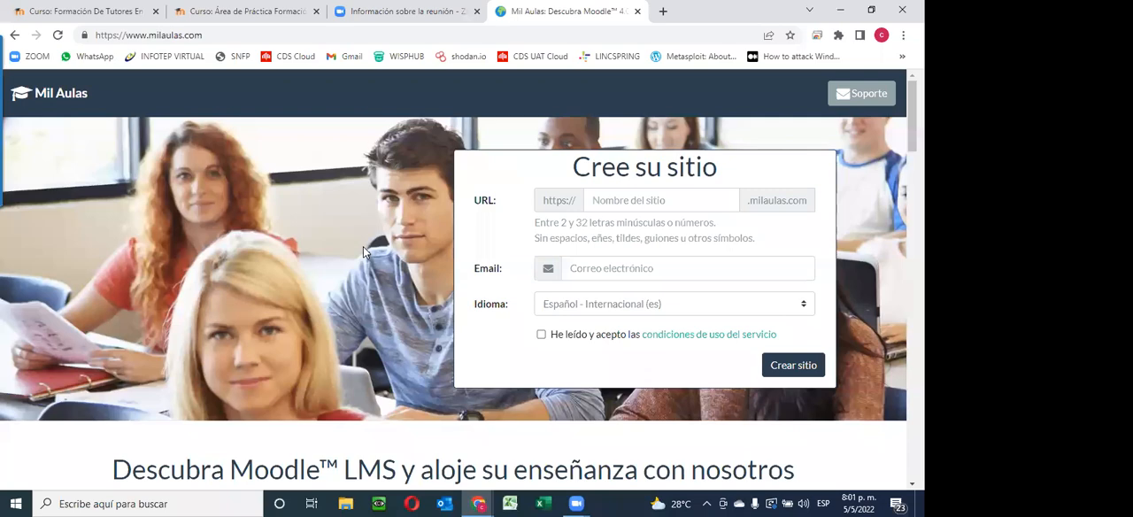
scroll(362, 246, down, 1)
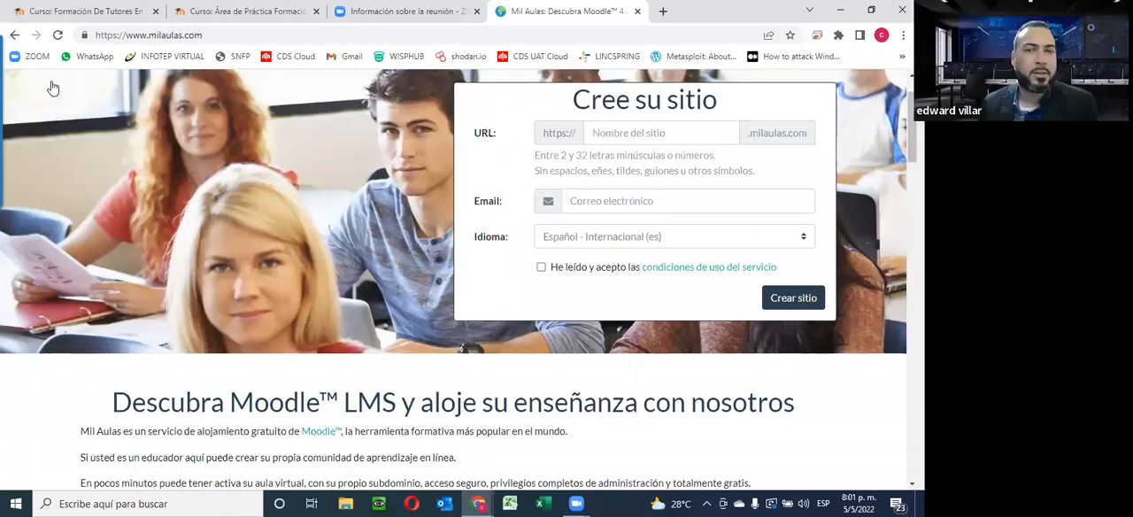
scroll(53, 88, up, 1)
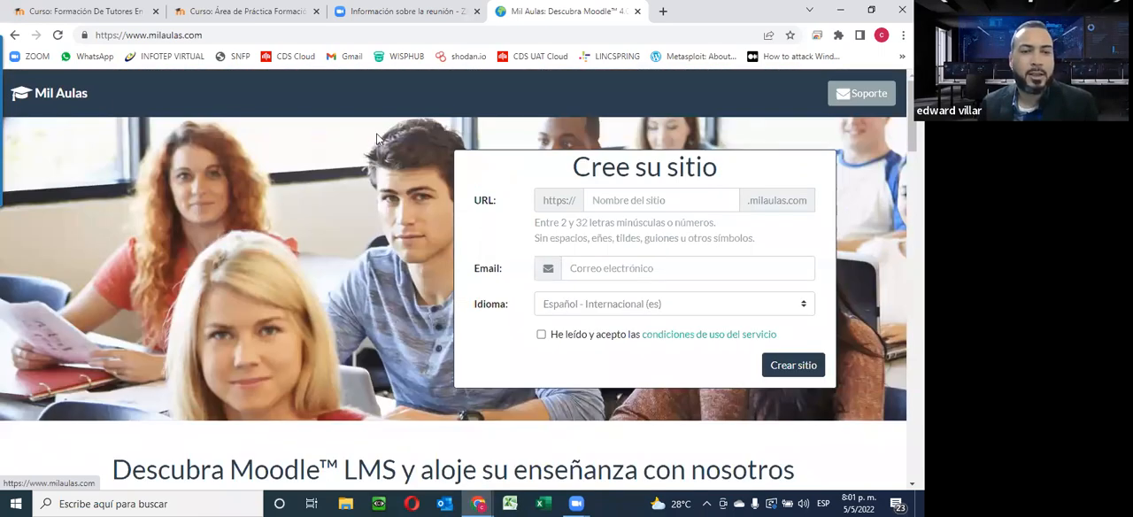
scroll(563, 282, down, 1)
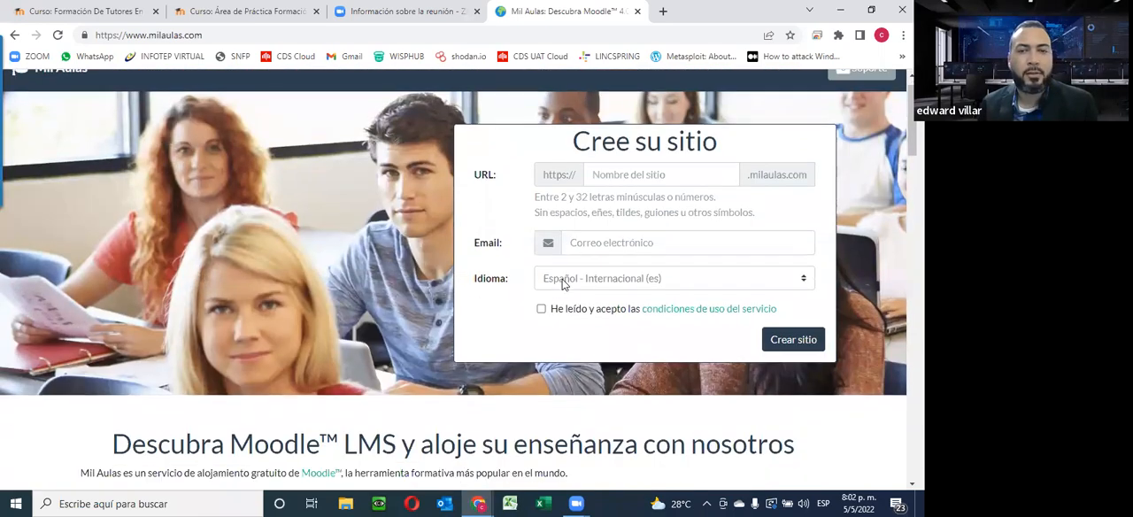
scroll(492, 266, down, 1)
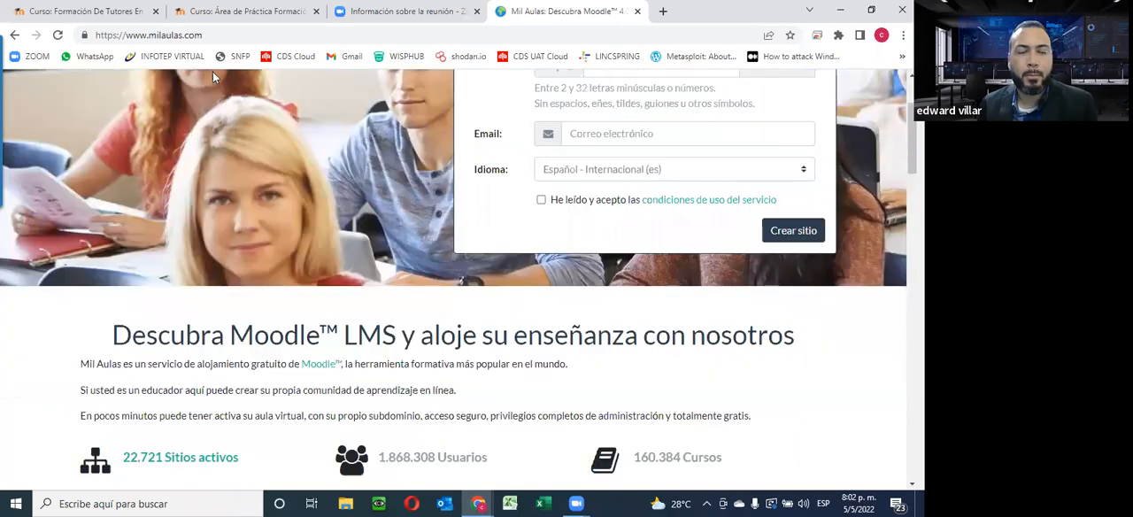
scroll(443, 113, up, 2)
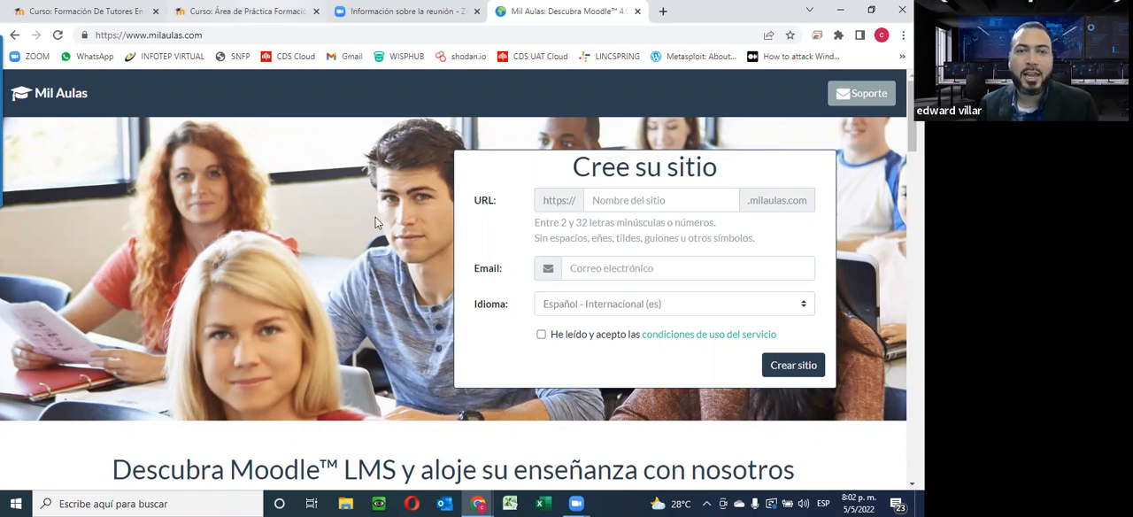
key(ctrl+2)
scroll(368, 224, up, 4)
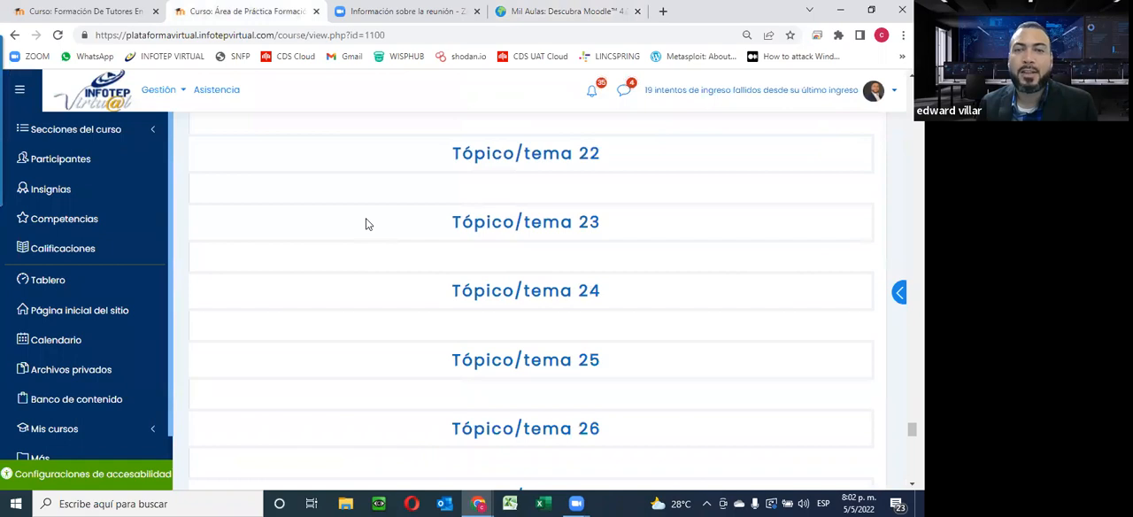
scroll(368, 224, up, 6)
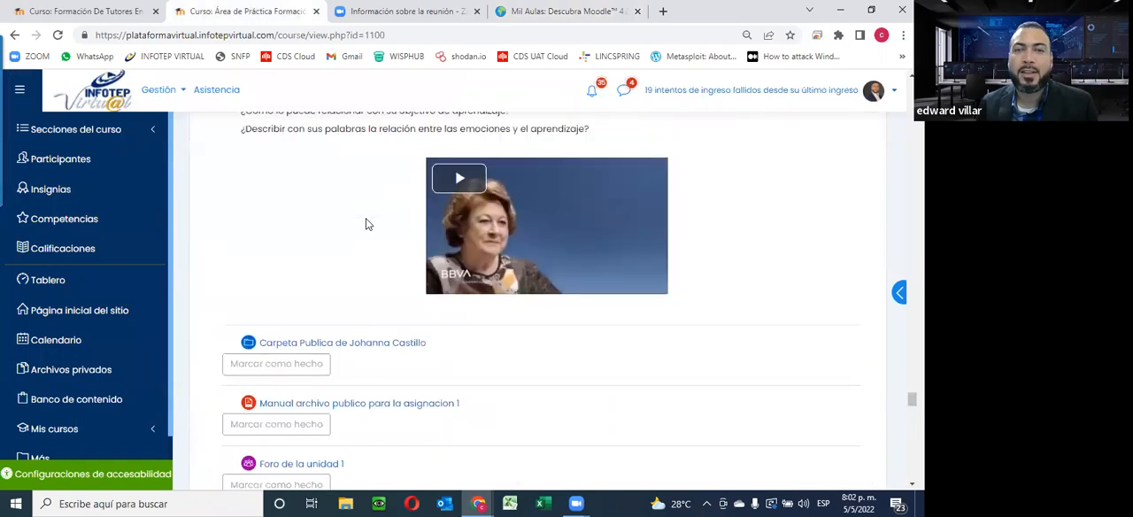
scroll(368, 224, up, 6)
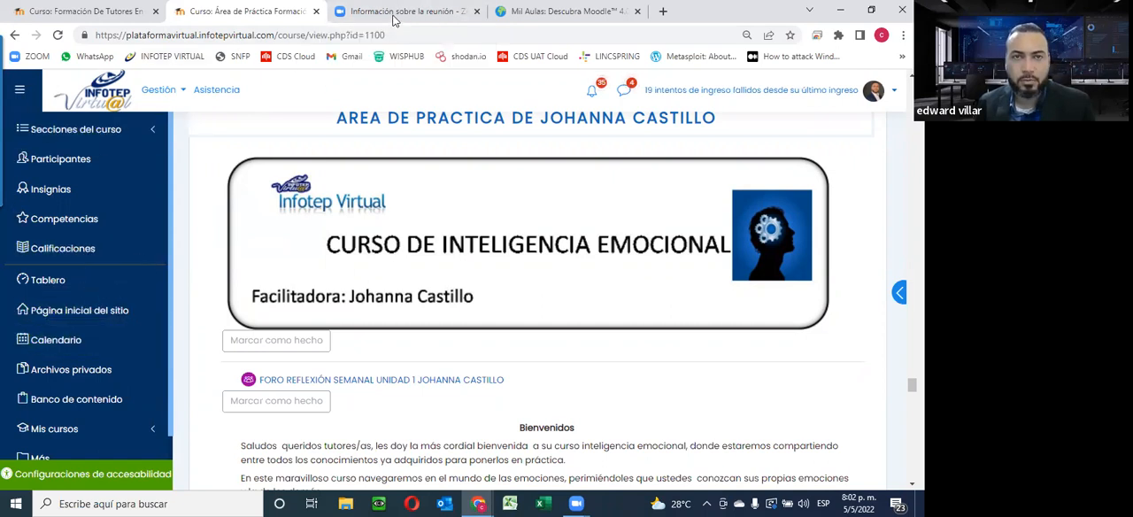
Fill the Mil Aulas site name field with the saved suggested name.
key(ctrl+Tab)
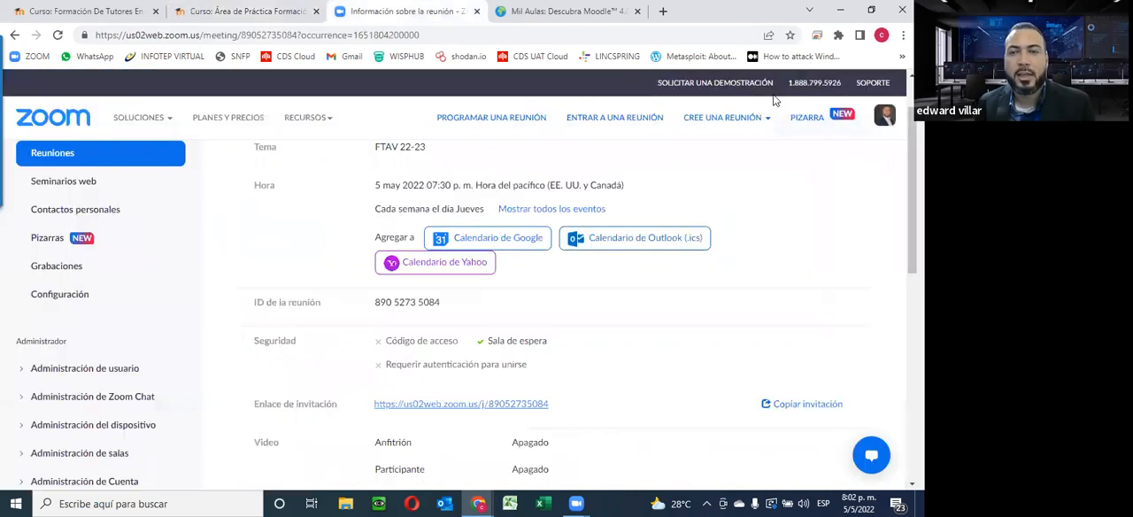
key(ctrl+Tab)
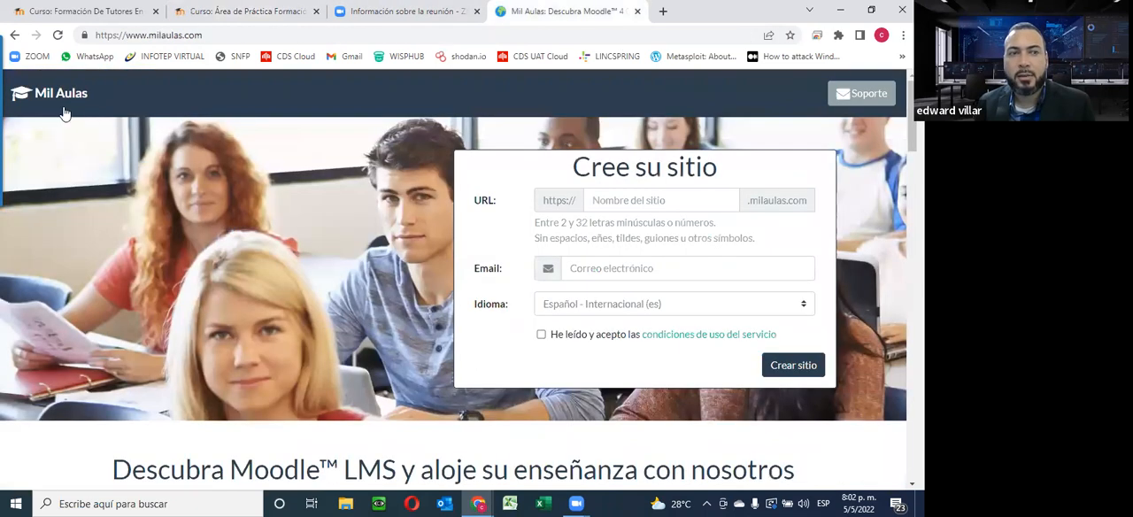
click(679, 198)
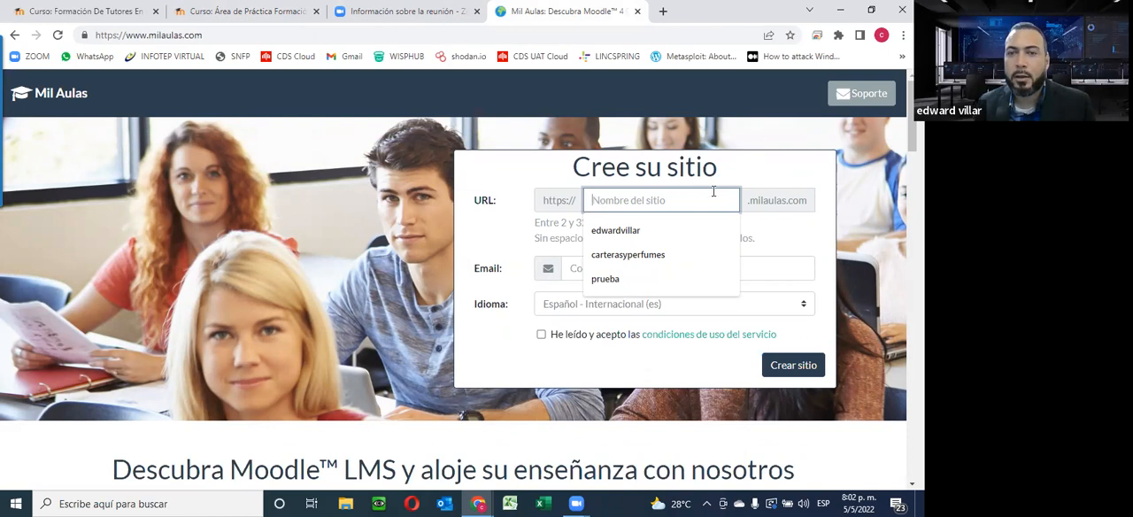
key(Down)
key(Return)
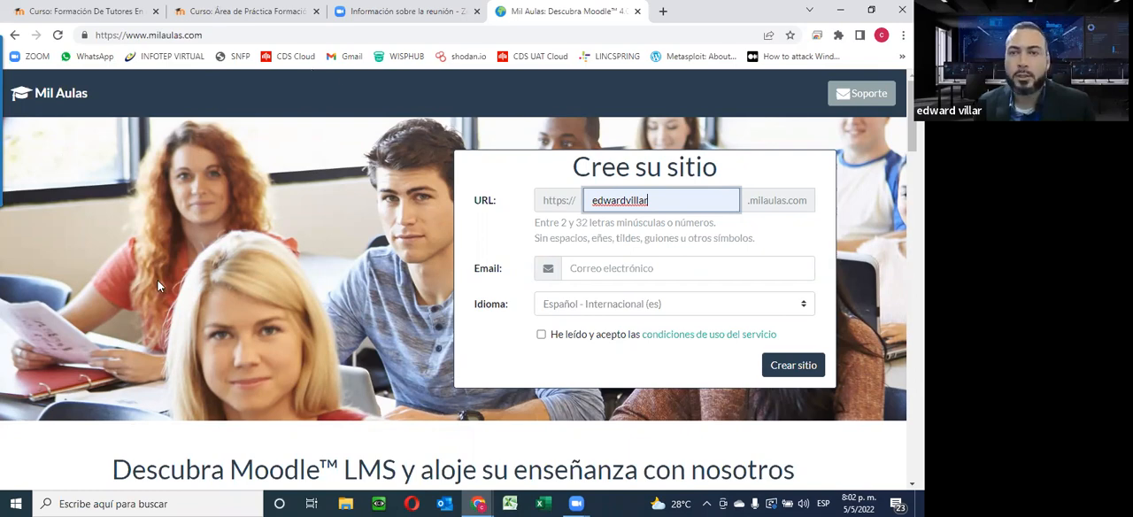
key(ctrl+2)
click(535, 10)
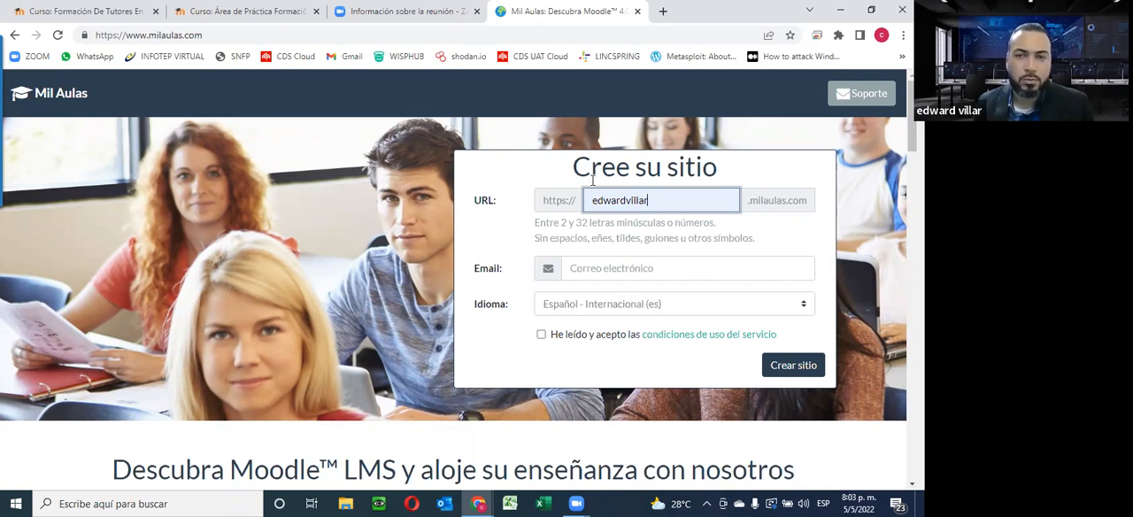
Review the practice course's welcome post, then return to the Mil Aulas form.
click(246, 10)
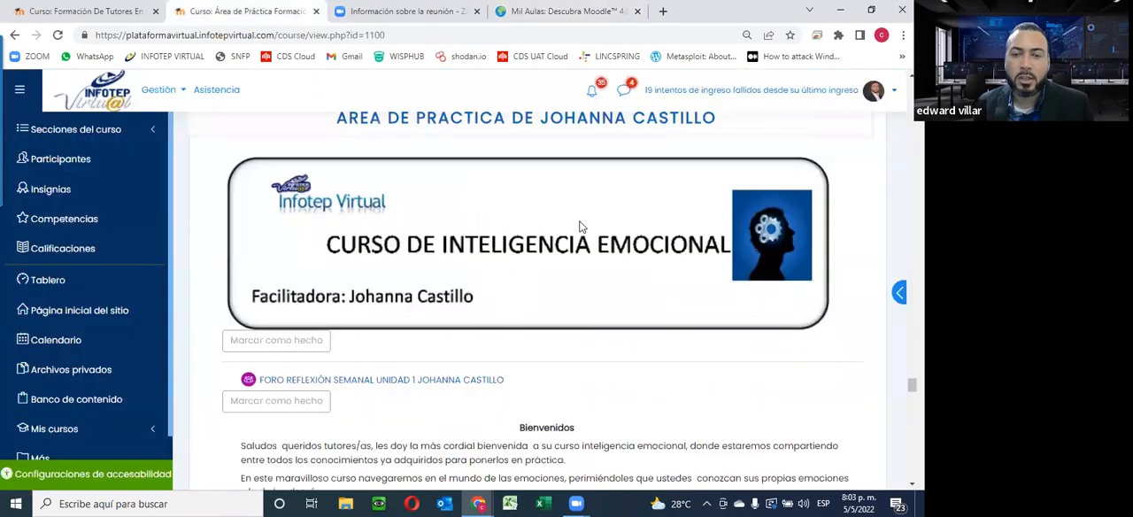
scroll(580, 226, down, 3)
scroll(580, 225, down, 3)
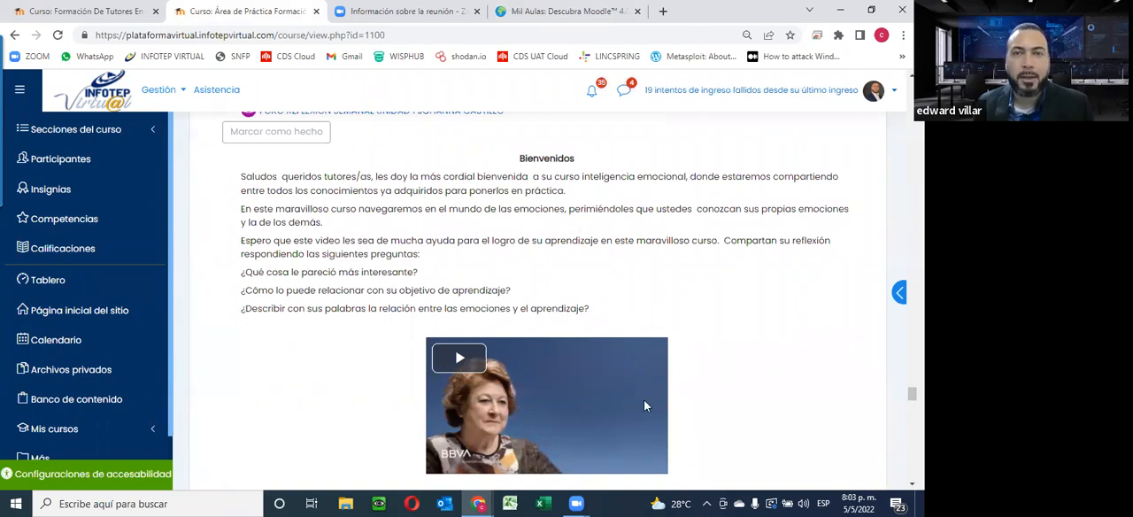
key(ctrl+4)
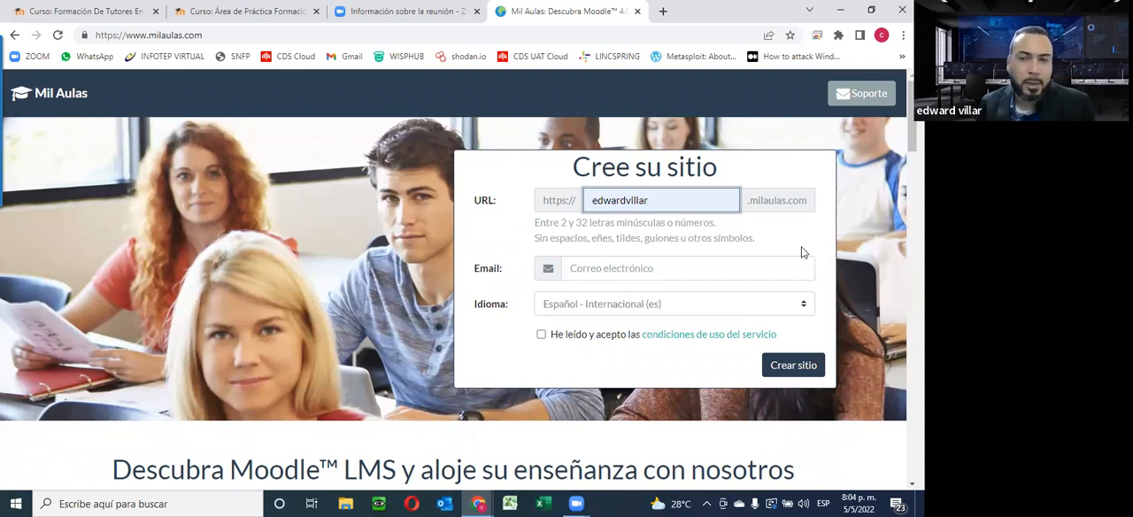
Select the .milaulas.com suffix, close the Mil Aulas tab and return to the course page.
drag(752, 198, 807, 201)
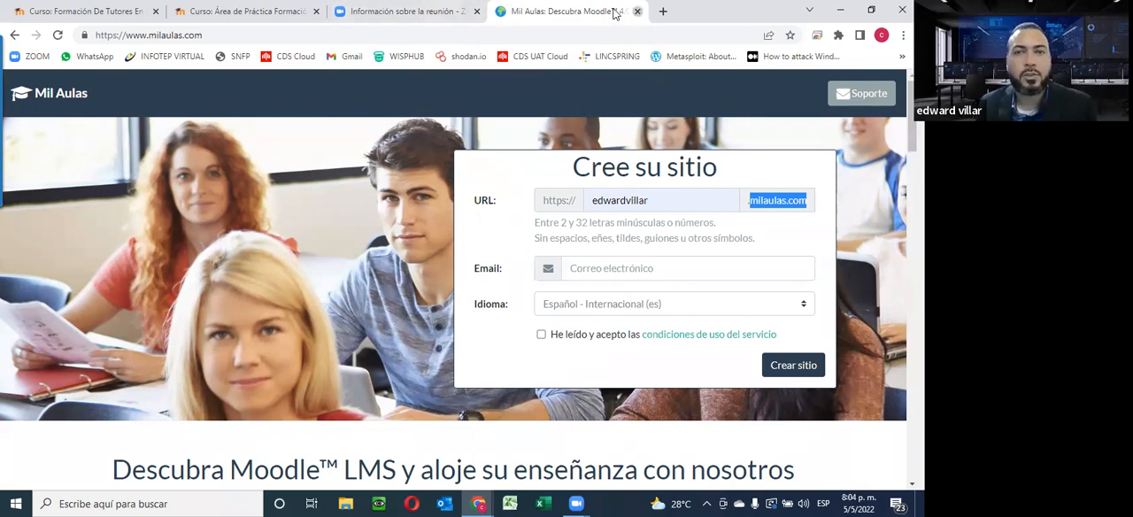
click(637, 11)
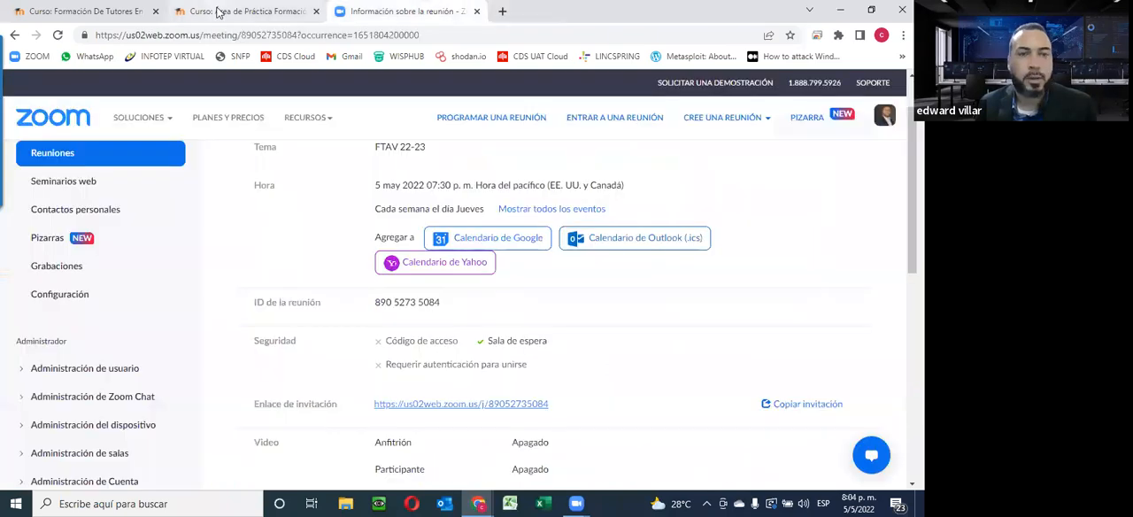
click(239, 11)
On the tutor-training course, open the Guia de la Unidad IV PDF.
click(107, 10)
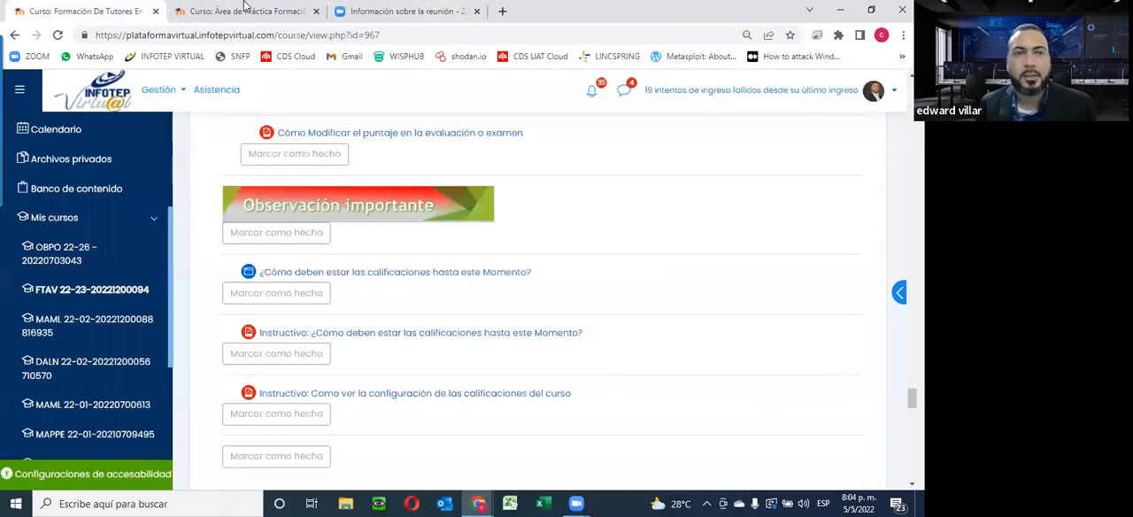
click(243, 10)
click(86, 11)
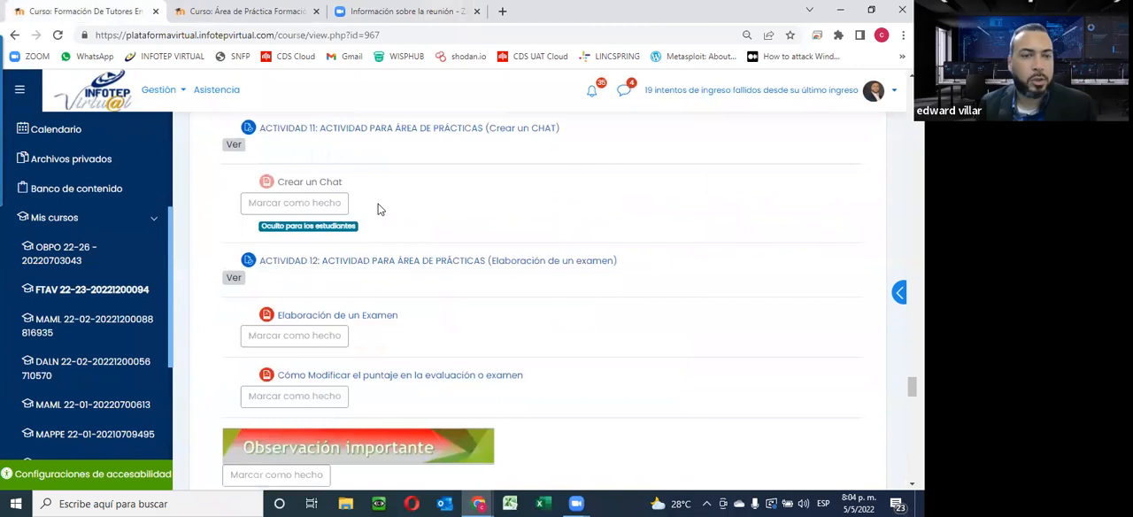
scroll(378, 209, down, 4)
scroll(378, 209, down, 4)
scroll(378, 208, down, 3)
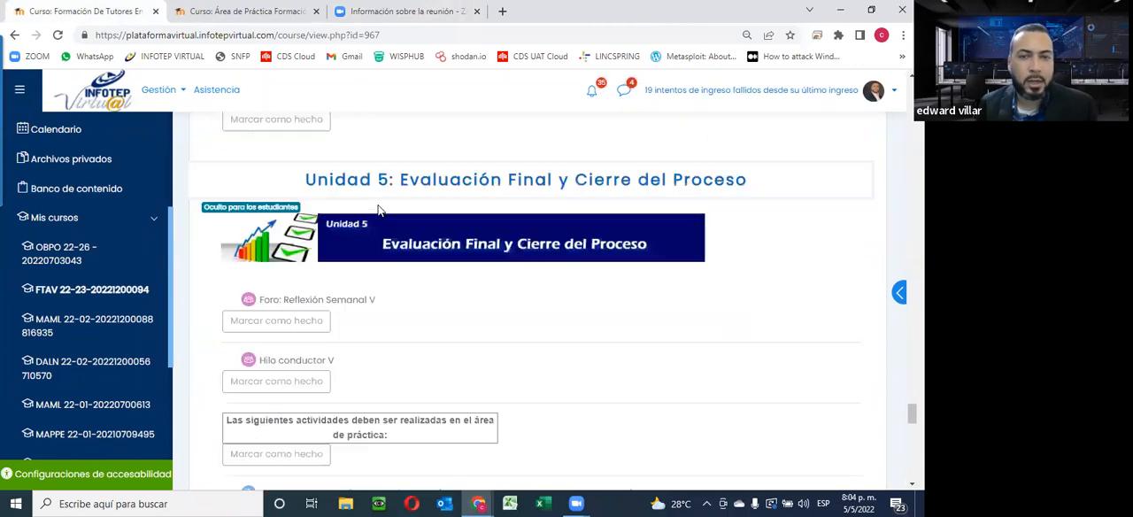
scroll(378, 209, up, 5)
scroll(378, 209, up, 4)
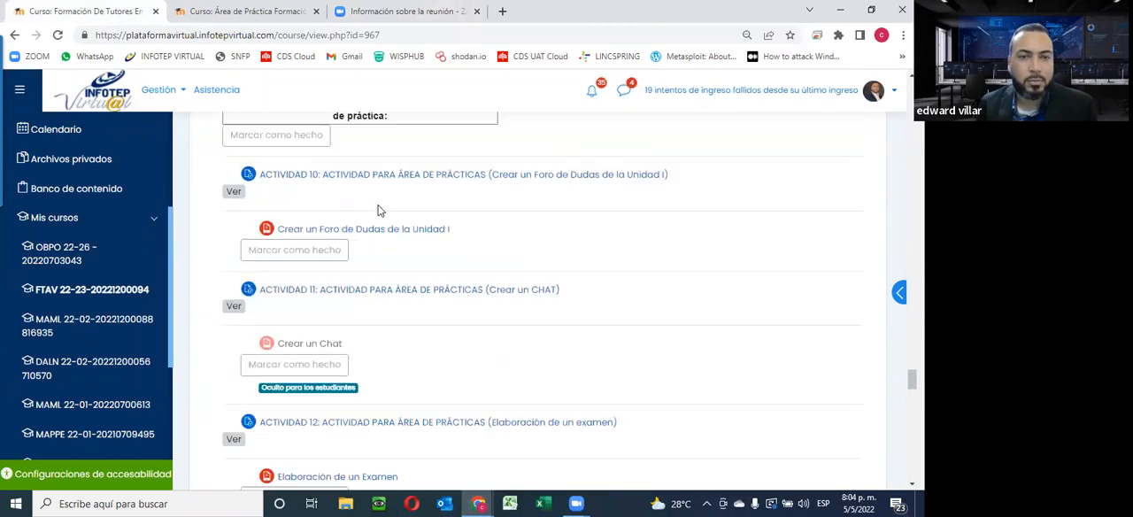
scroll(378, 208, up, 4)
scroll(378, 208, up, 3)
scroll(378, 209, up, 3)
scroll(378, 208, up, 1)
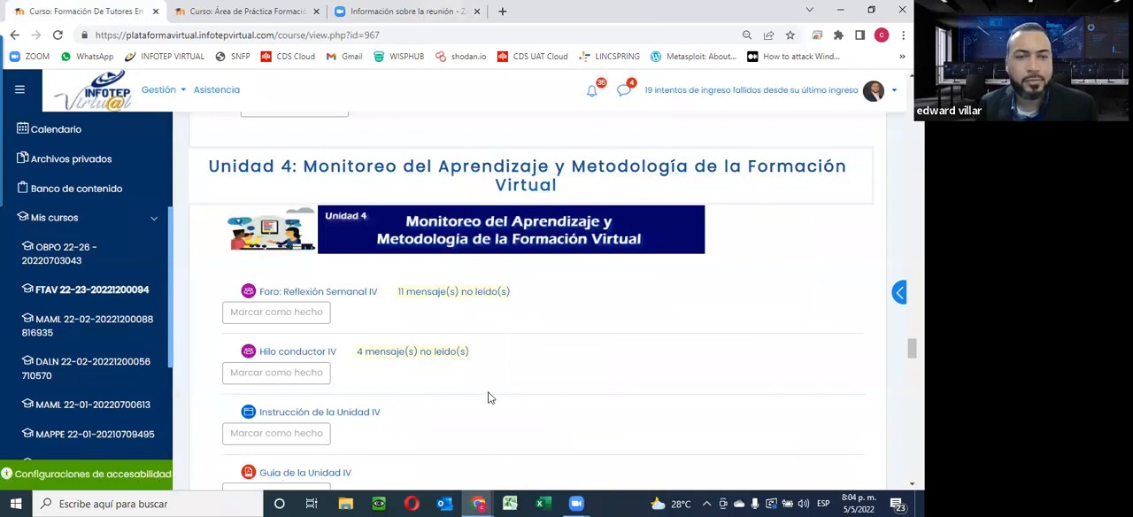
scroll(488, 379, down, 1)
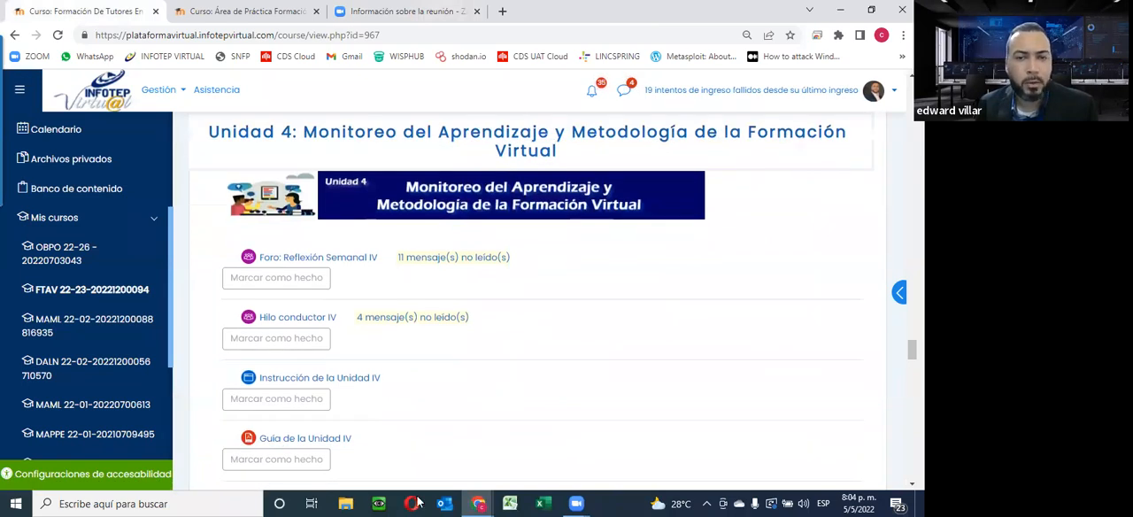
scroll(524, 119, down, 1)
click(447, 504)
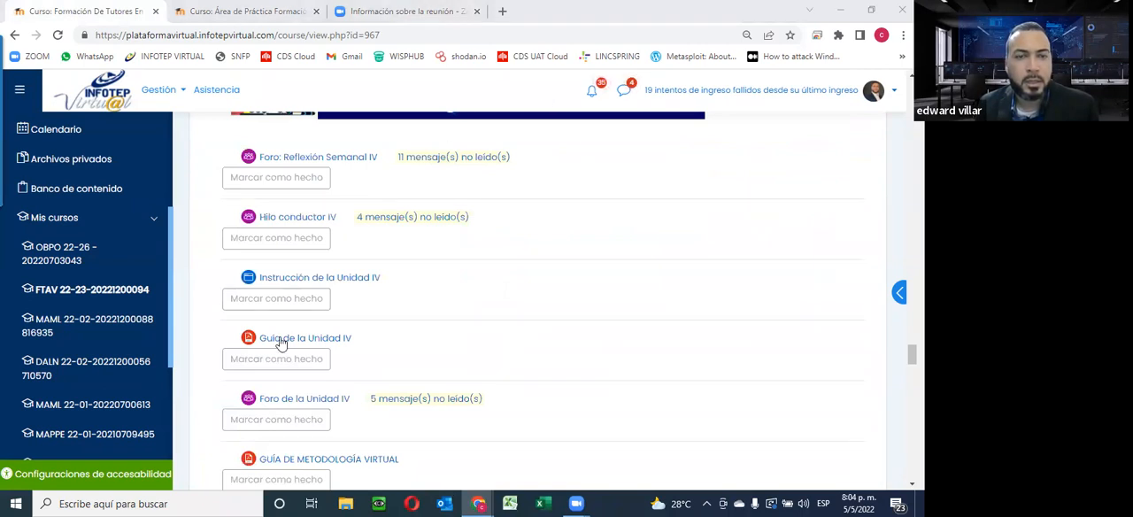
scroll(410, 263, down, 1)
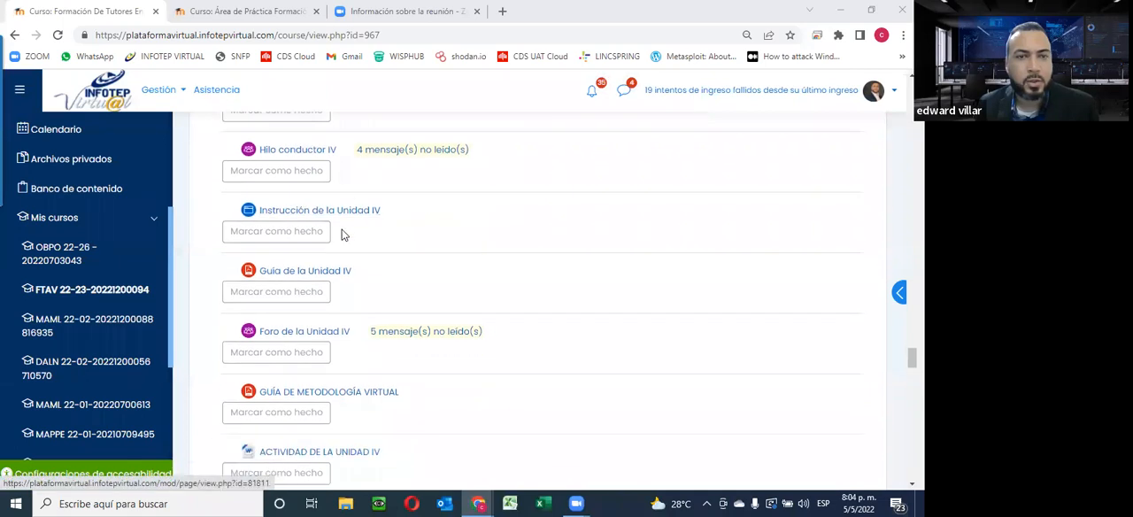
scroll(362, 257, up, 2)
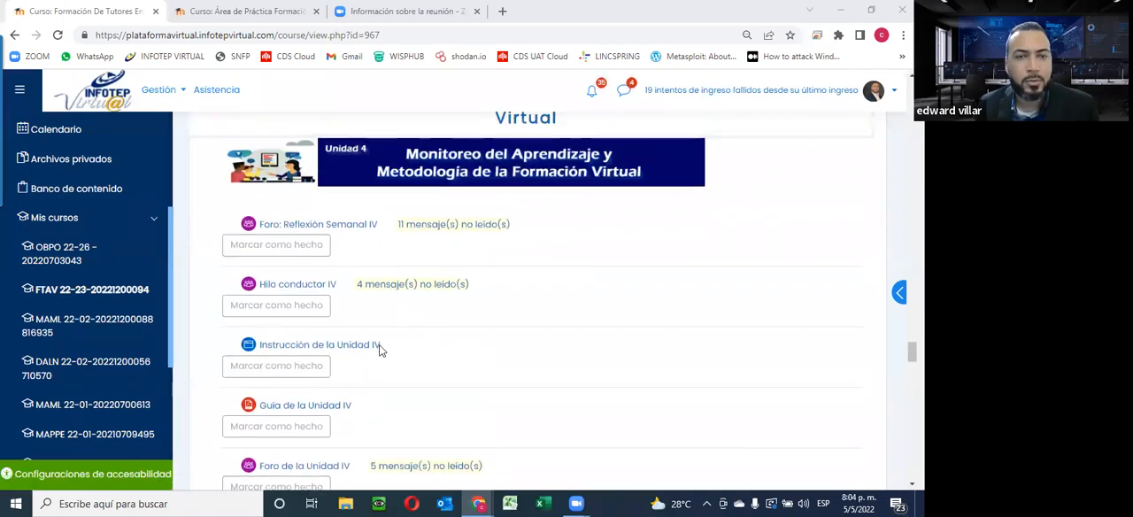
click(310, 406)
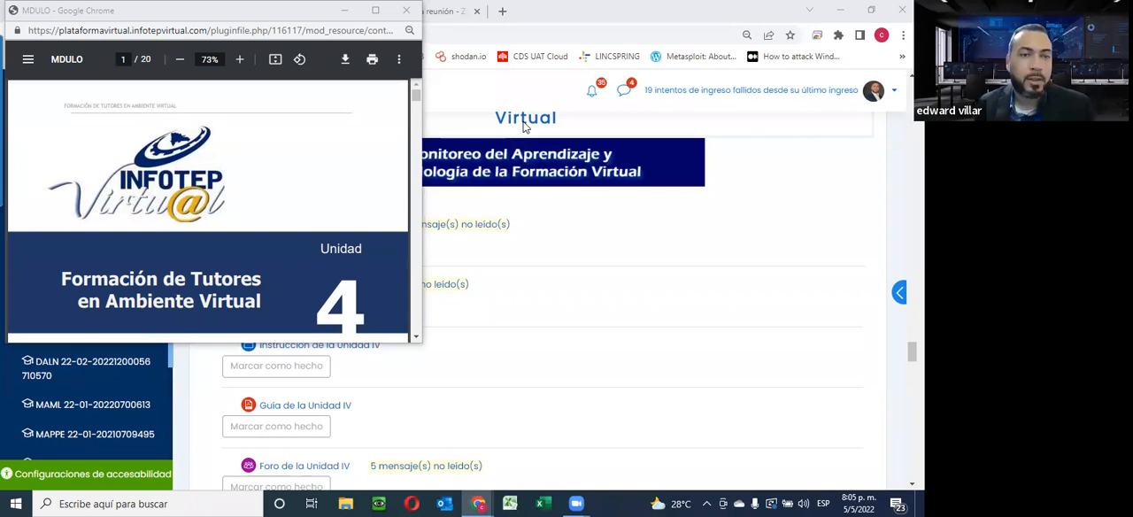
Close the Unit 4 PDF popup window.
click(405, 11)
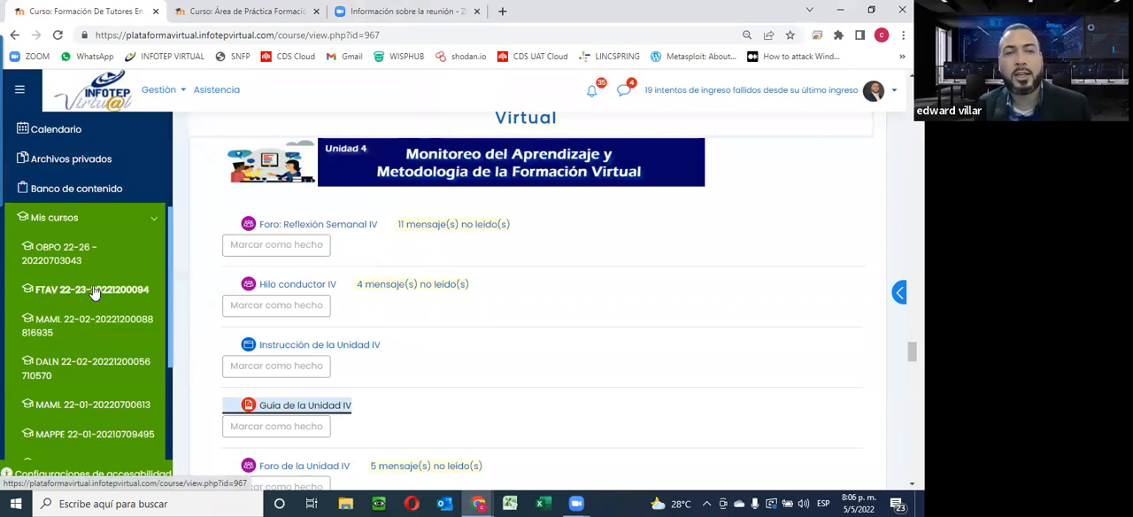
scroll(794, 310, up, 5)
scroll(788, 311, up, 5)
scroll(783, 312, up, 5)
scroll(780, 313, up, 5)
scroll(779, 313, down, 2)
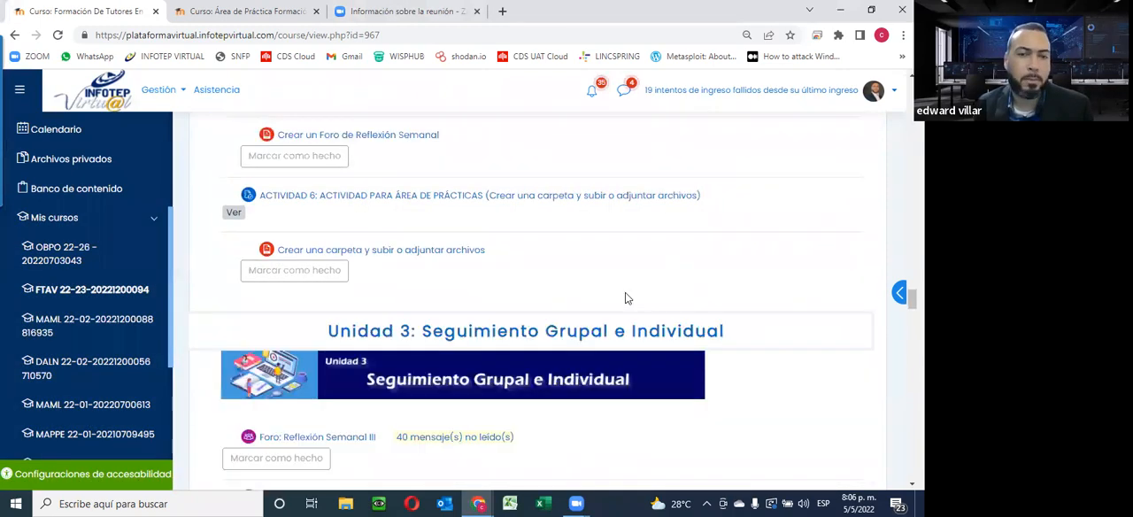
scroll(708, 305, down, 2)
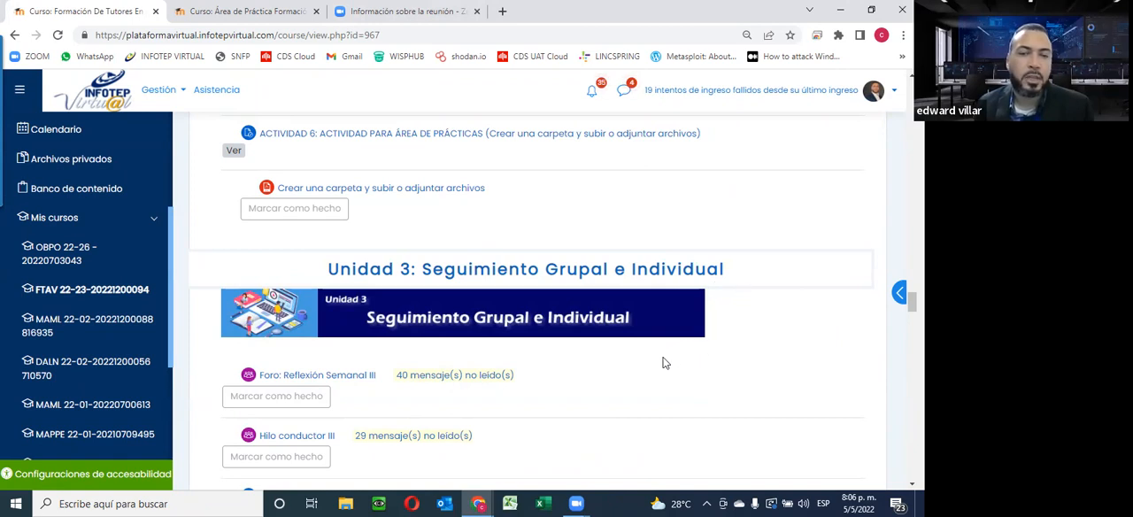
scroll(669, 352, up, 5)
scroll(669, 352, up, 5)
scroll(655, 346, up, 3)
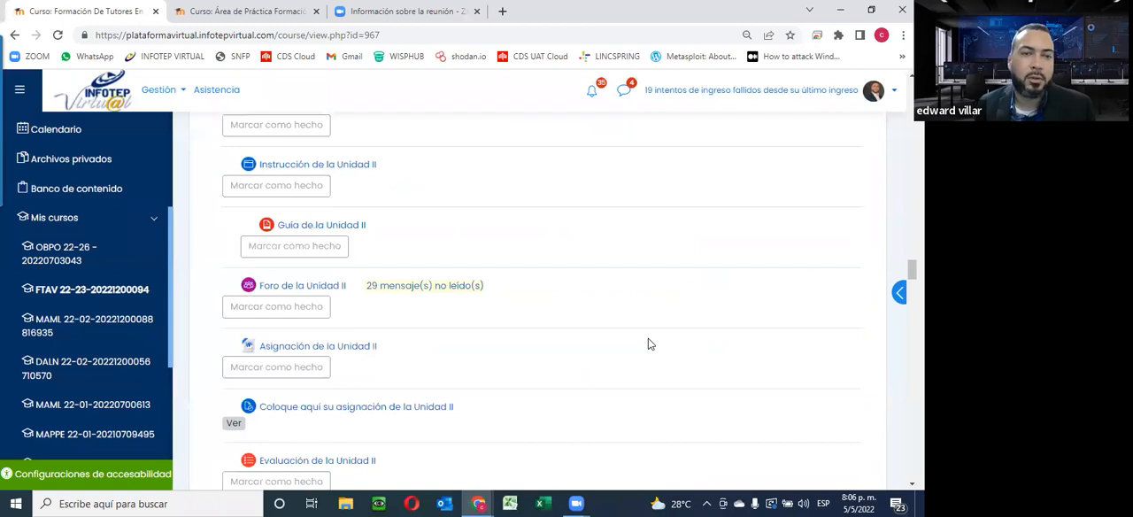
scroll(650, 343, up, 4)
scroll(587, 345, up, 4)
scroll(587, 345, up, 2)
scroll(588, 345, up, 3)
scroll(262, 239, up, 2)
scroll(263, 240, up, 5)
scroll(263, 240, up, 4)
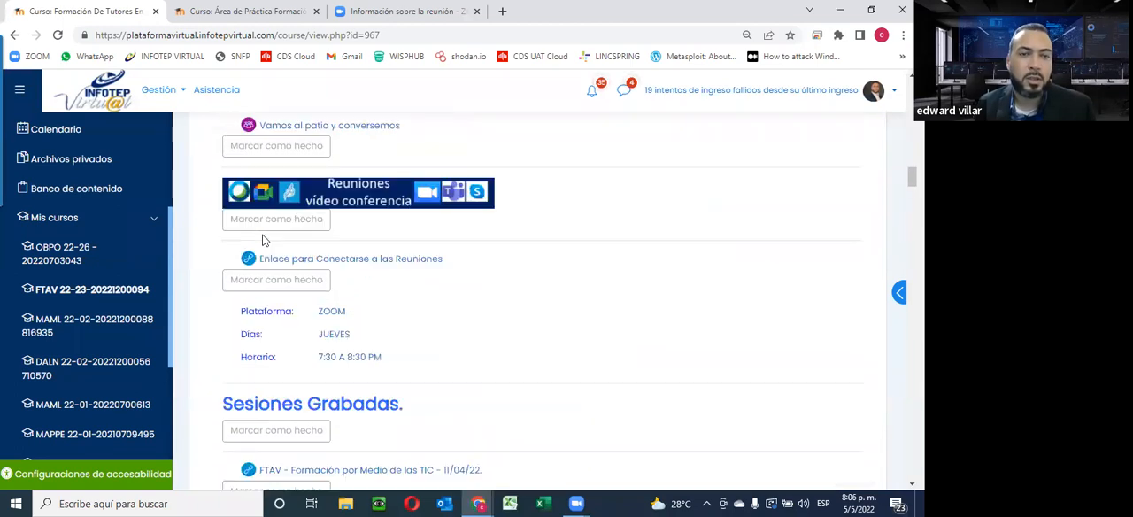
scroll(263, 239, up, 5)
scroll(263, 240, up, 4)
scroll(263, 240, up, 4)
scroll(245, 219, up, 4)
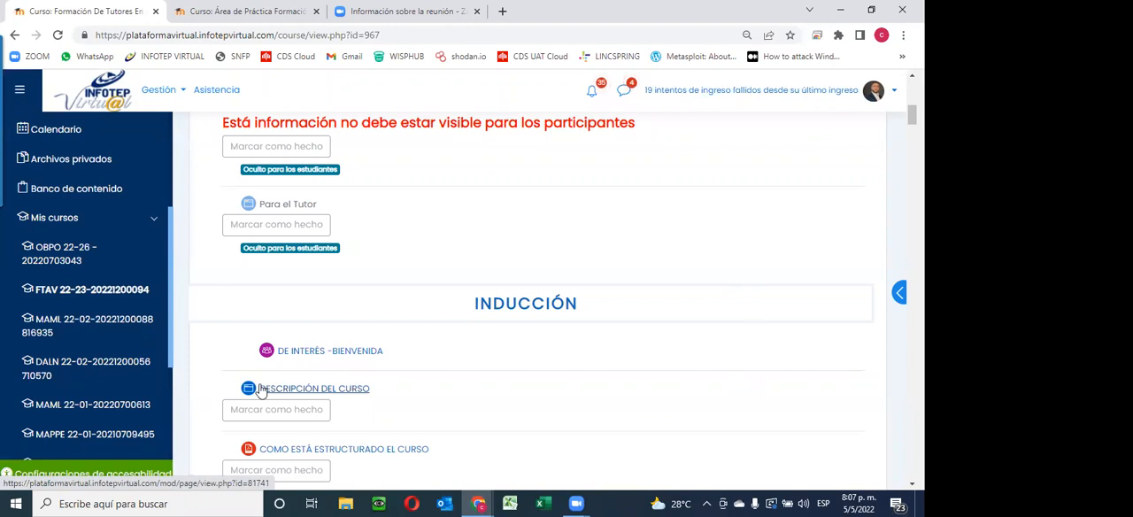
scroll(266, 372, down, 3)
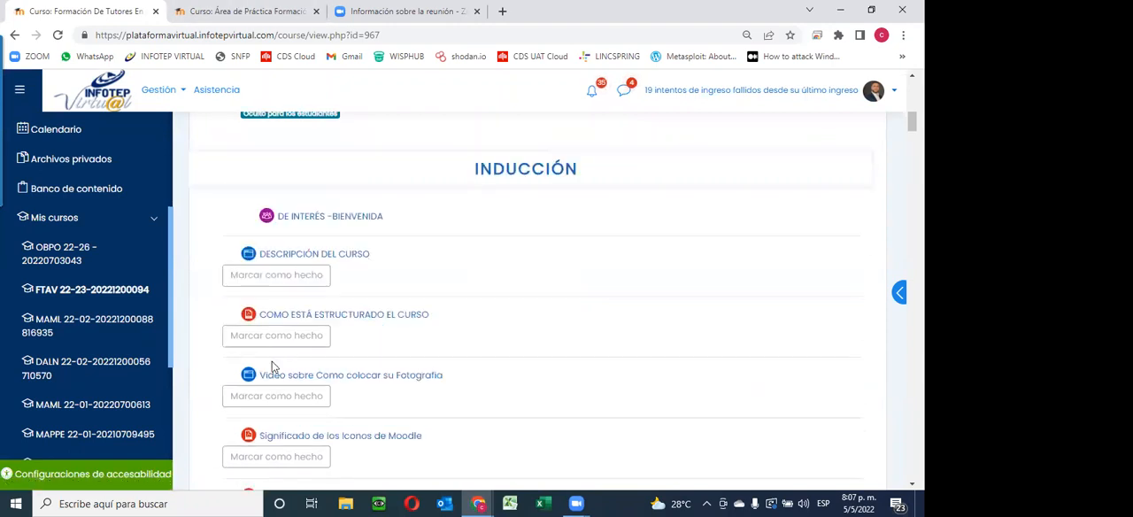
scroll(272, 366, down, 3)
scroll(272, 366, down, 5)
scroll(273, 366, down, 3)
scroll(272, 366, down, 4)
scroll(272, 365, down, 4)
scroll(272, 366, down, 2)
scroll(273, 365, down, 3)
scroll(272, 365, down, 5)
scroll(294, 367, down, 5)
scroll(519, 103, down, 5)
scroll(518, 103, down, 5)
scroll(427, 283, down, 5)
scroll(380, 337, down, 5)
scroll(380, 336, down, 5)
scroll(379, 344, down, 5)
scroll(379, 343, down, 5)
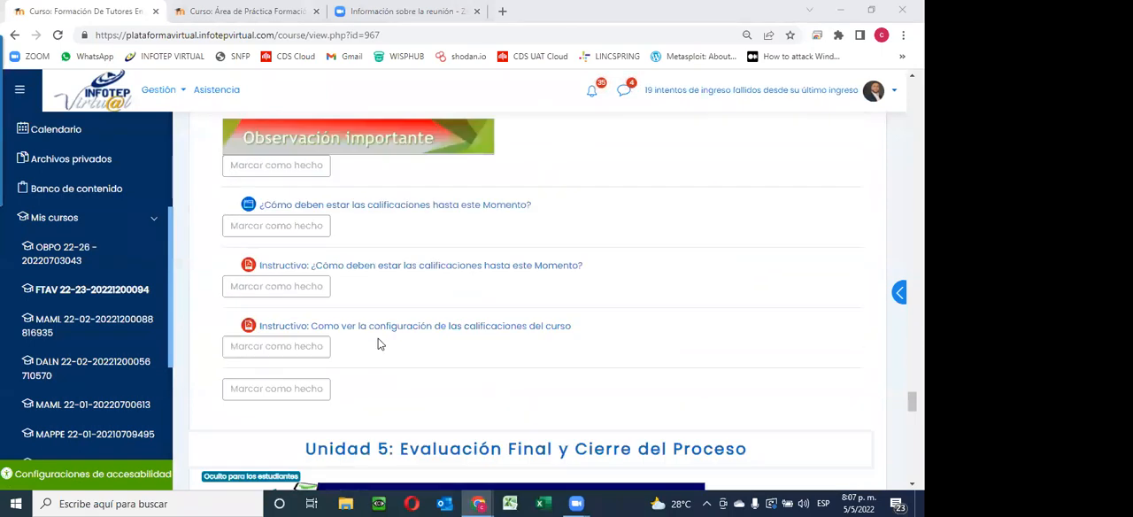
scroll(379, 343, down, 1)
scroll(379, 343, down, 4)
scroll(379, 344, down, 2)
scroll(378, 343, up, 5)
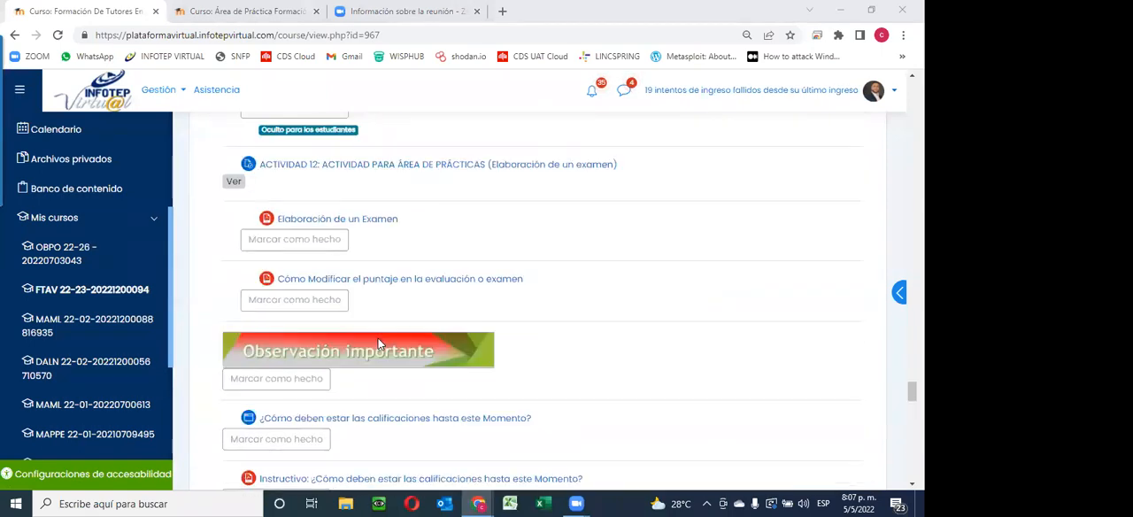
scroll(379, 343, up, 3)
scroll(378, 343, up, 5)
scroll(379, 343, up, 3)
scroll(378, 343, up, 2)
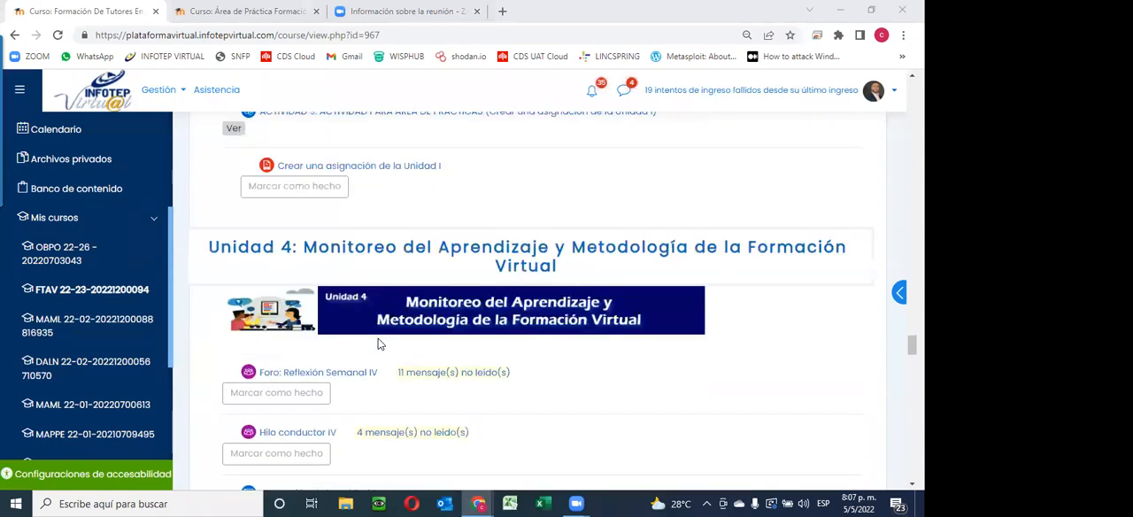
scroll(379, 343, down, 2)
Open the 'Guía de metodología virtual' resource from Unit 4.
click(319, 324)
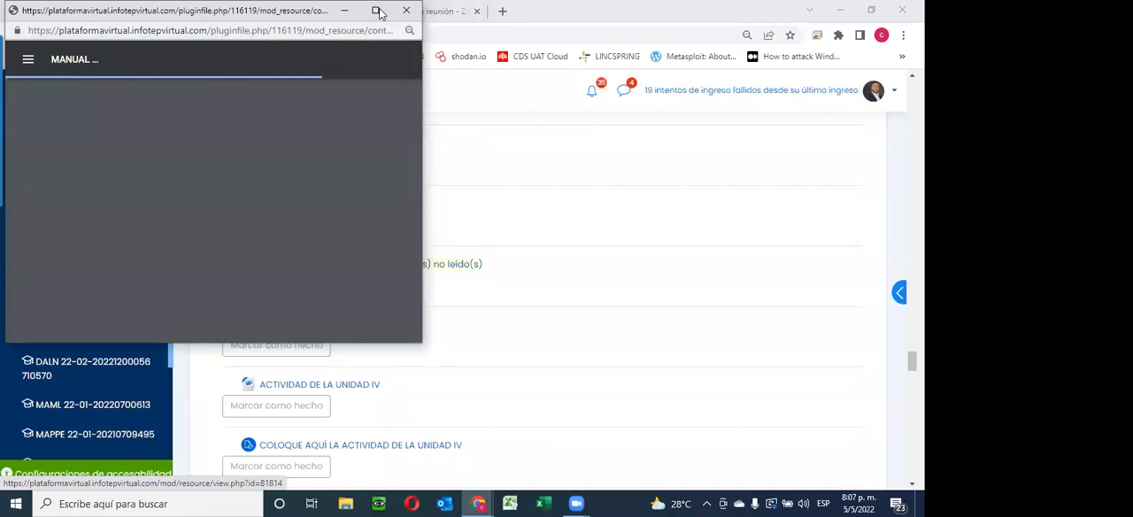
Maximize the popup and open the 'Guía de la Unidad IV' PDF full screen.
click(379, 11)
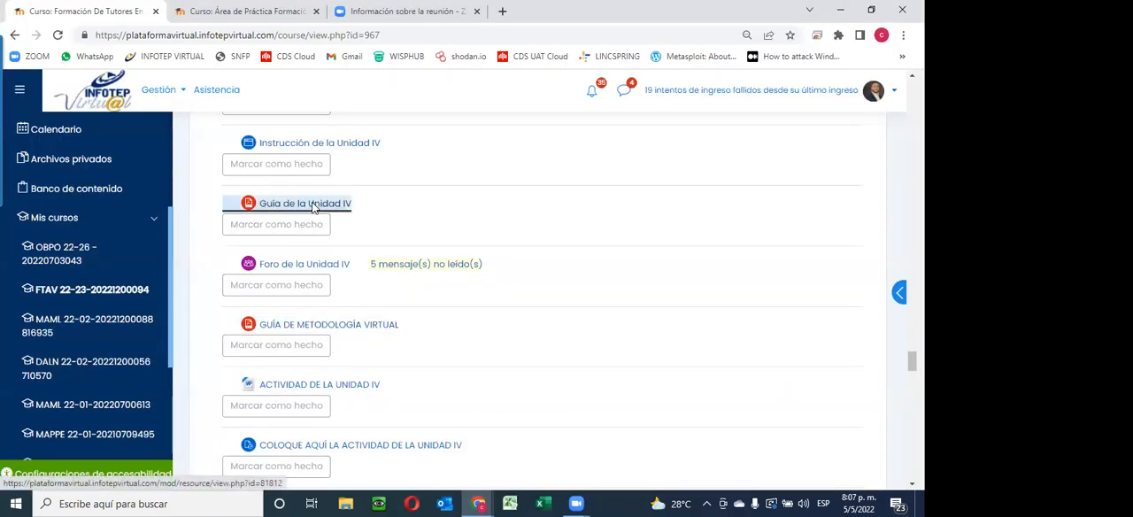
click(301, 203)
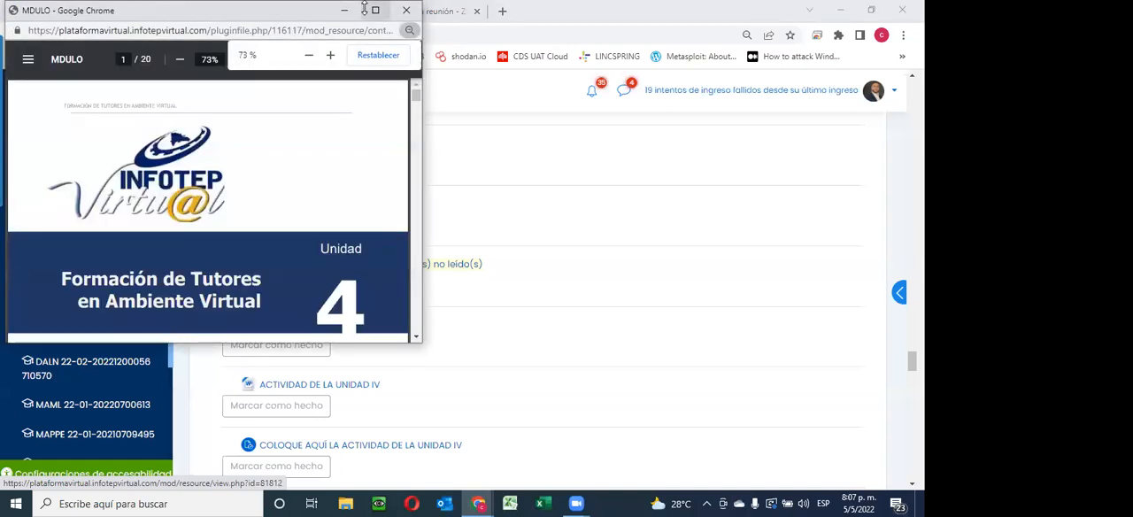
click(375, 11)
scroll(457, 322, down, 5)
scroll(531, 265, down, 5)
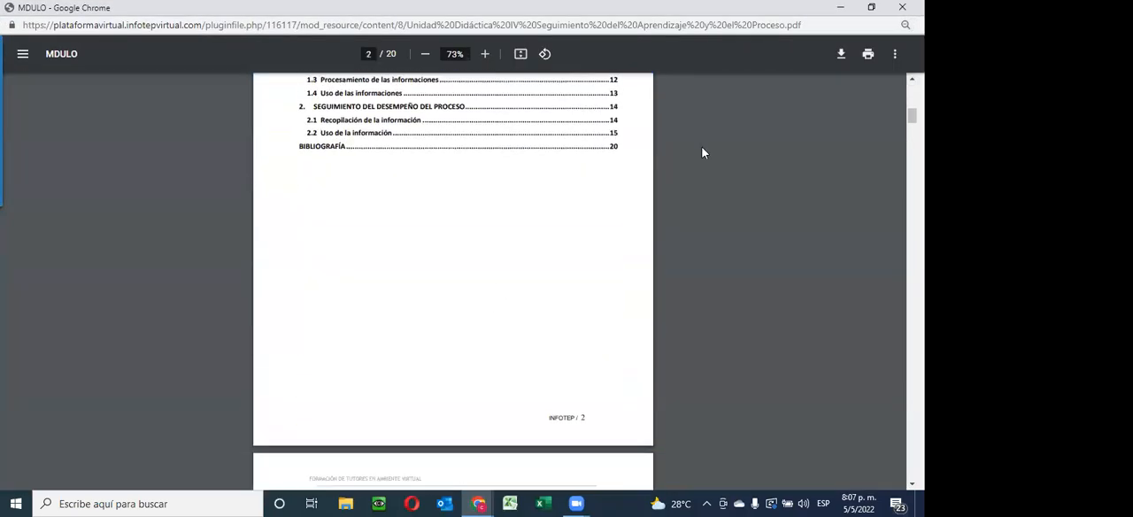
scroll(879, 301, down, 8)
scroll(879, 301, down, 8)
scroll(879, 301, down, 8)
scroll(878, 301, down, 8)
scroll(878, 307, down, 8)
scroll(876, 316, down, 8)
scroll(874, 355, down, 8)
scroll(879, 397, down, 6)
scroll(878, 396, down, 6)
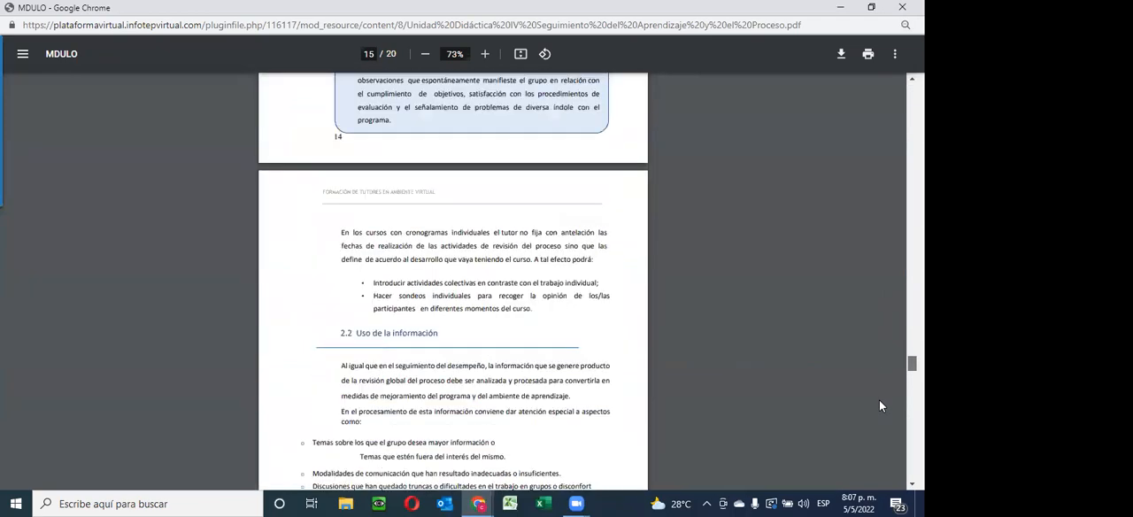
scroll(878, 399, down, 6)
scroll(878, 411, down, 6)
scroll(879, 432, down, 6)
scroll(881, 442, down, 6)
scroll(881, 452, down, 6)
scroll(882, 456, down, 3)
scroll(881, 456, up, 5)
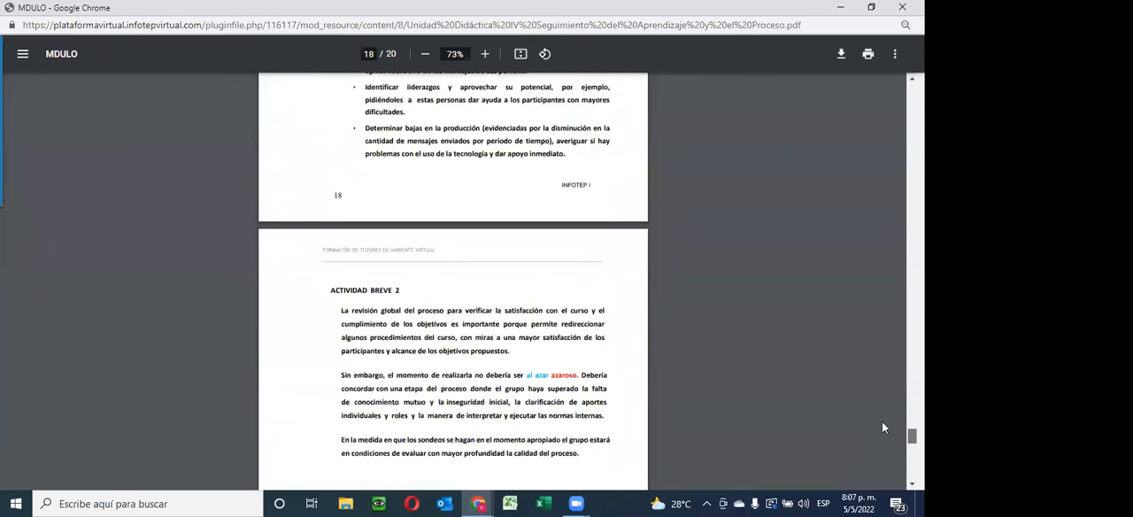
scroll(881, 425, up, 4)
scroll(882, 418, up, 4)
scroll(882, 414, up, 4)
scroll(883, 409, up, 3)
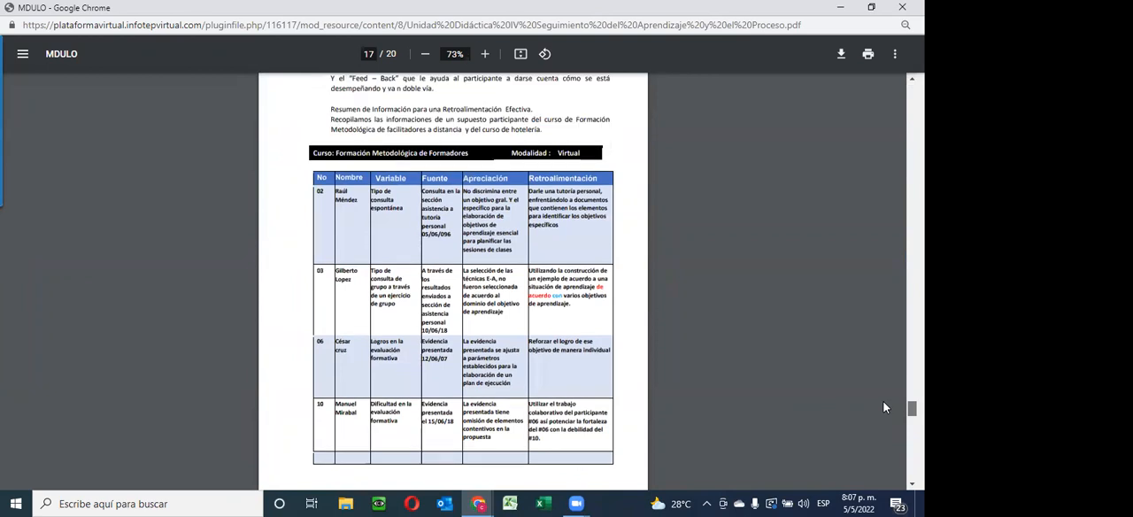
scroll(883, 407, up, 3)
scroll(883, 402, up, 3)
scroll(883, 396, up, 3)
scroll(883, 393, up, 3)
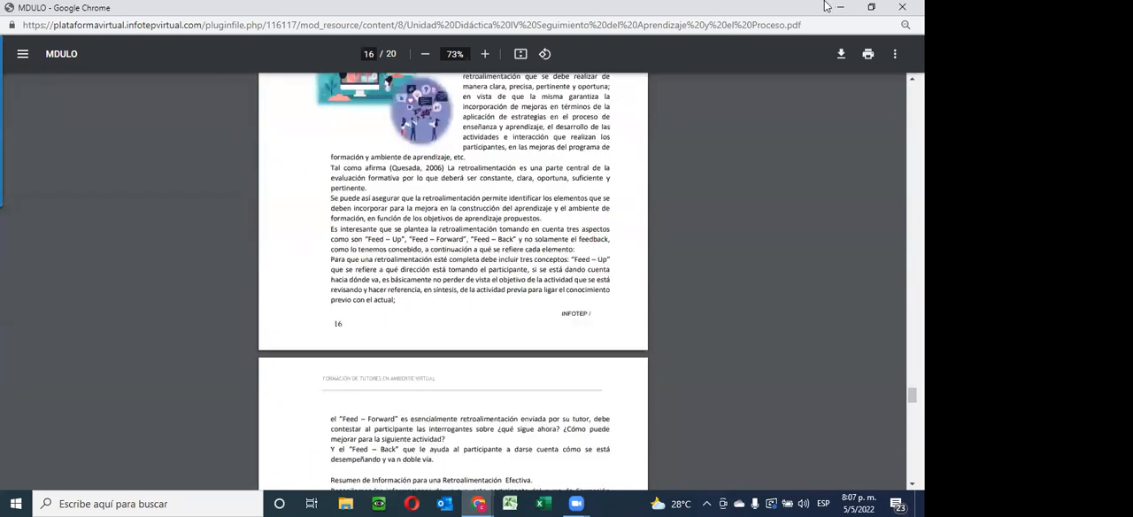
Minimize the guide window and return to the APFTAV 22-23 practice course tab.
click(839, 7)
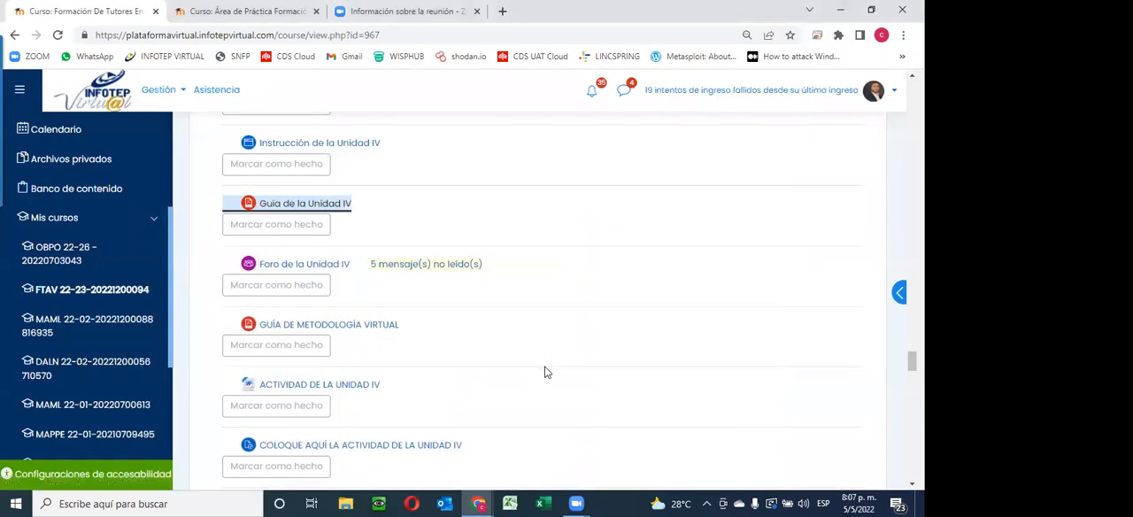
scroll(531, 310, up, 3)
click(246, 10)
scroll(297, 236, down, 10)
scroll(298, 236, down, 10)
scroll(650, 275, up, 4)
scroll(650, 275, up, 3)
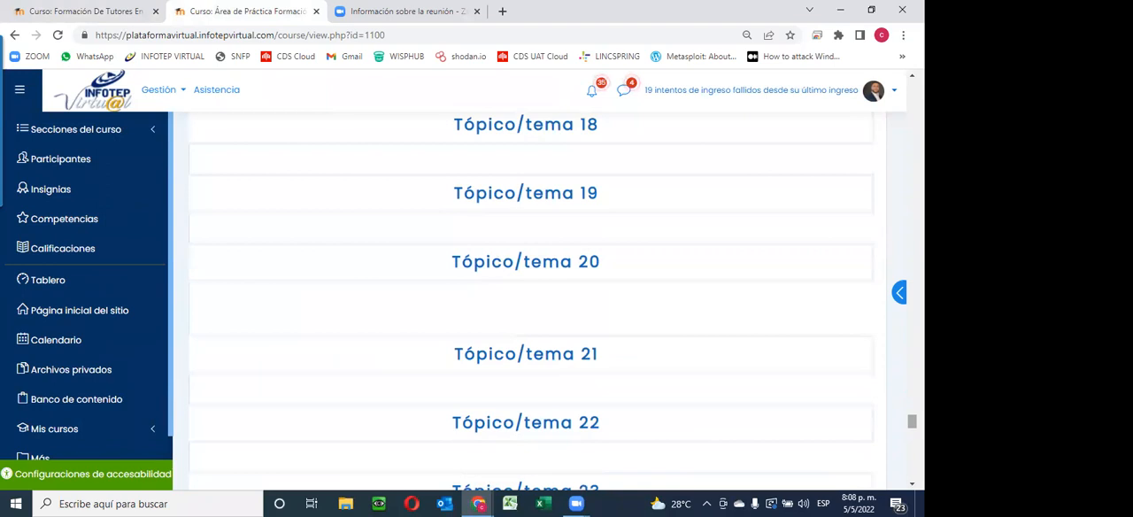
scroll(531, 292, up, 8)
scroll(531, 292, up, 8)
scroll(531, 292, up, 8)
scroll(531, 292, up, 6)
scroll(531, 292, up, 6)
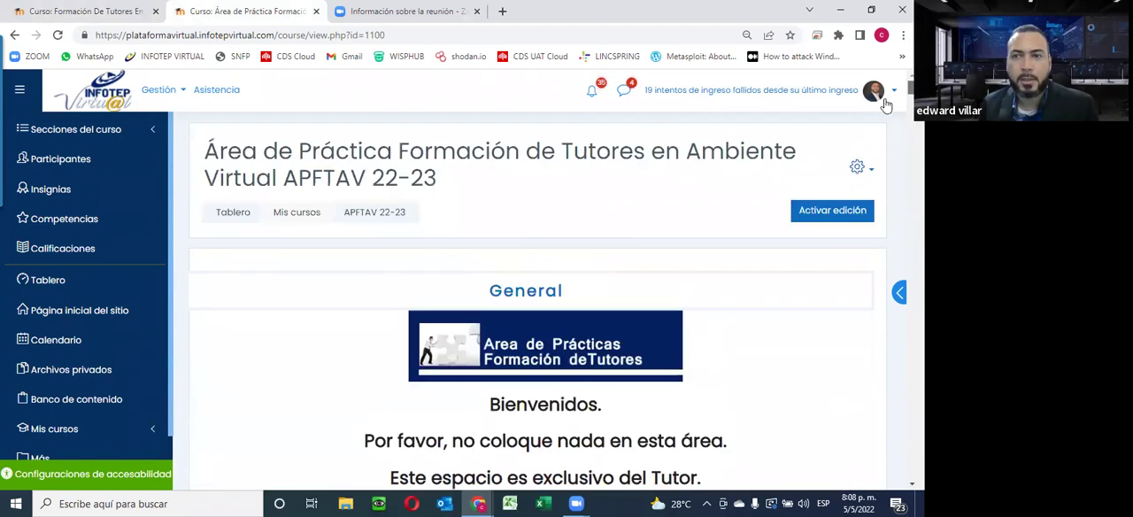
Turn on course editing, then open and dismiss the add-activity chooser in the last section.
click(824, 212)
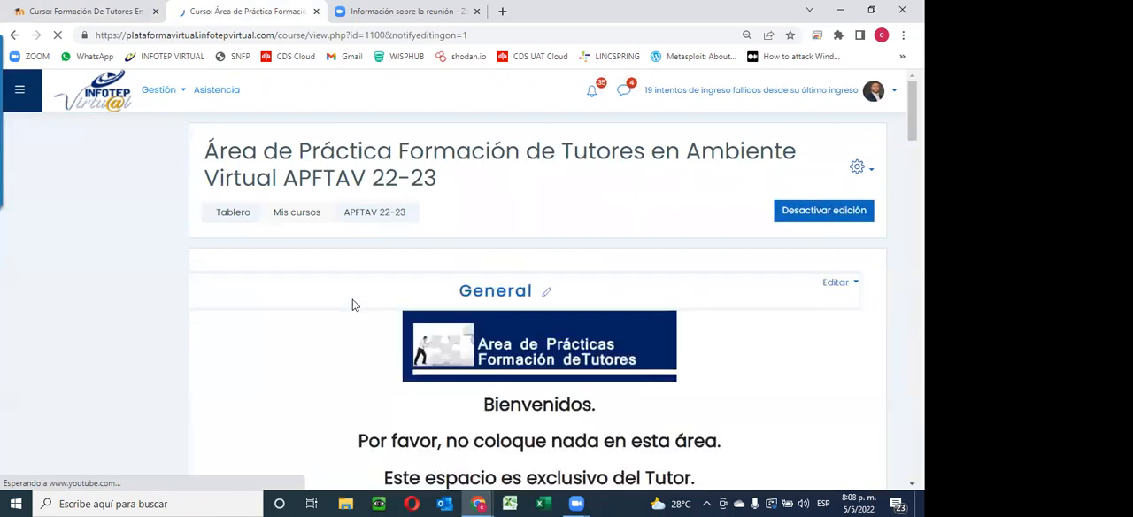
scroll(352, 306, down, 3)
scroll(363, 312, down, 3)
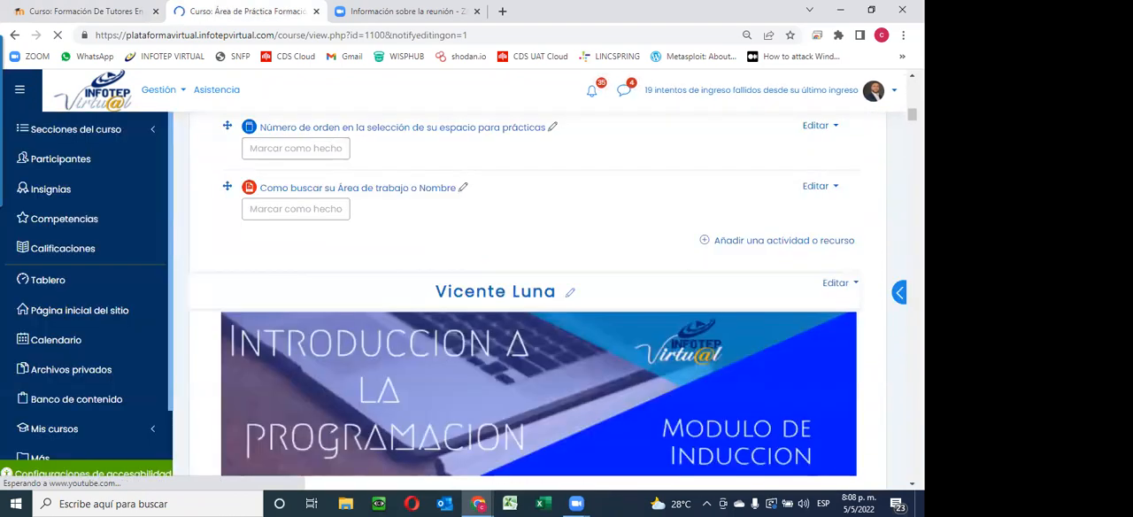
scroll(531, 309, down, 15)
scroll(531, 310, down, 15)
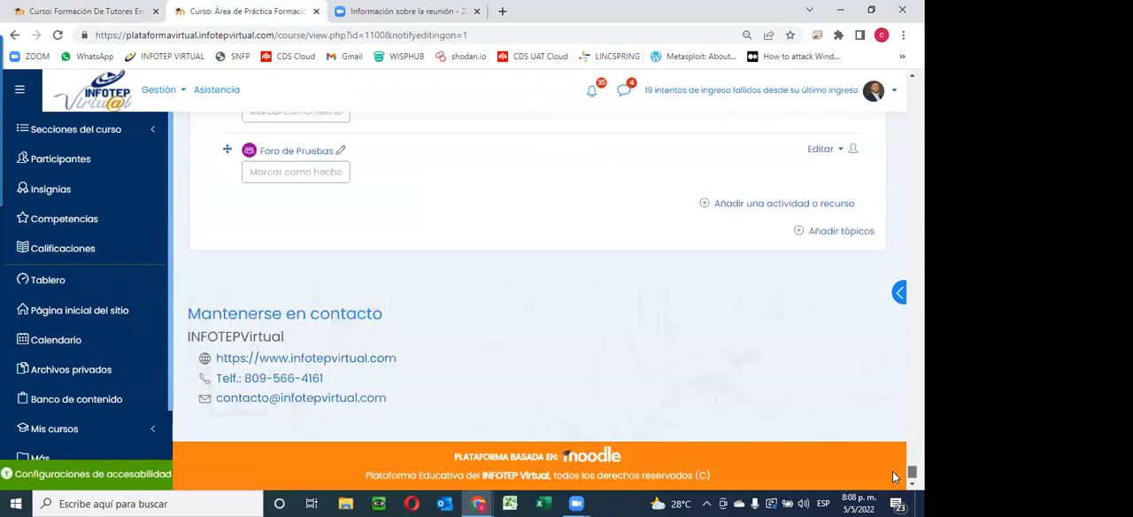
scroll(891, 466, down, 2)
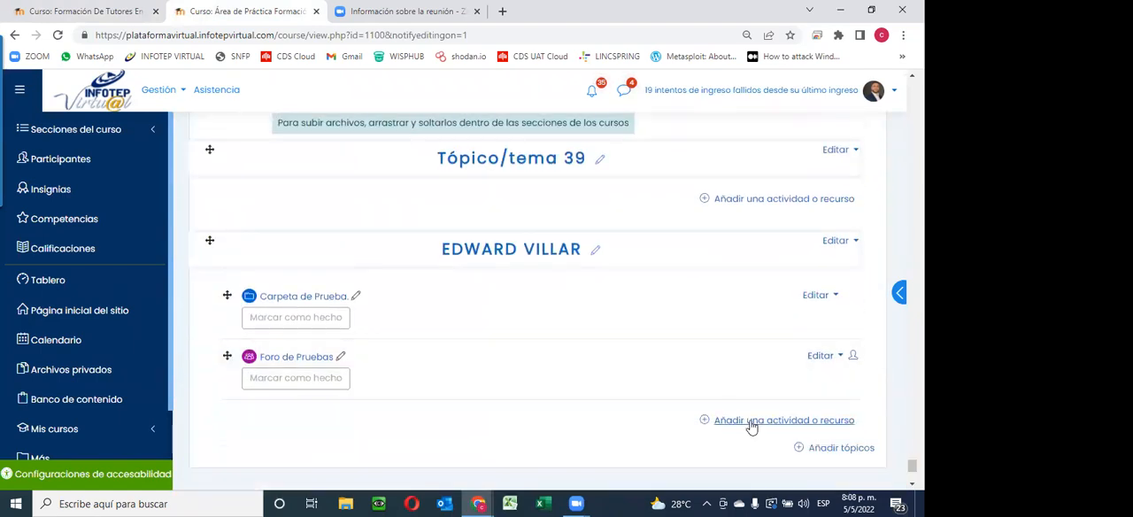
click(751, 425)
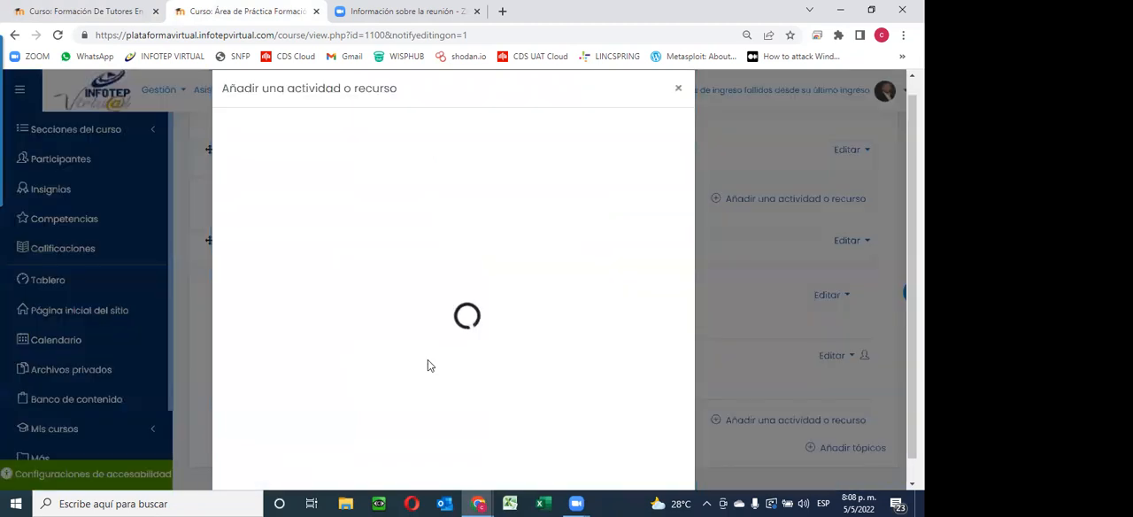
click(678, 89)
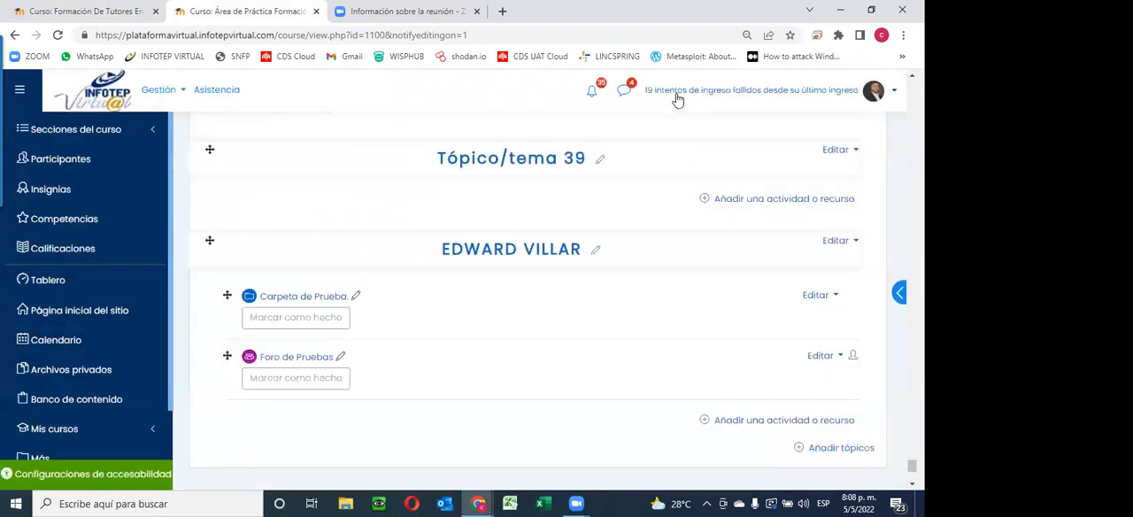
drag(912, 464, 911, 434)
Find 'paloma' in the page and open the Editar menu for Evaluación de la Unidad I.
key(ctrl+f)
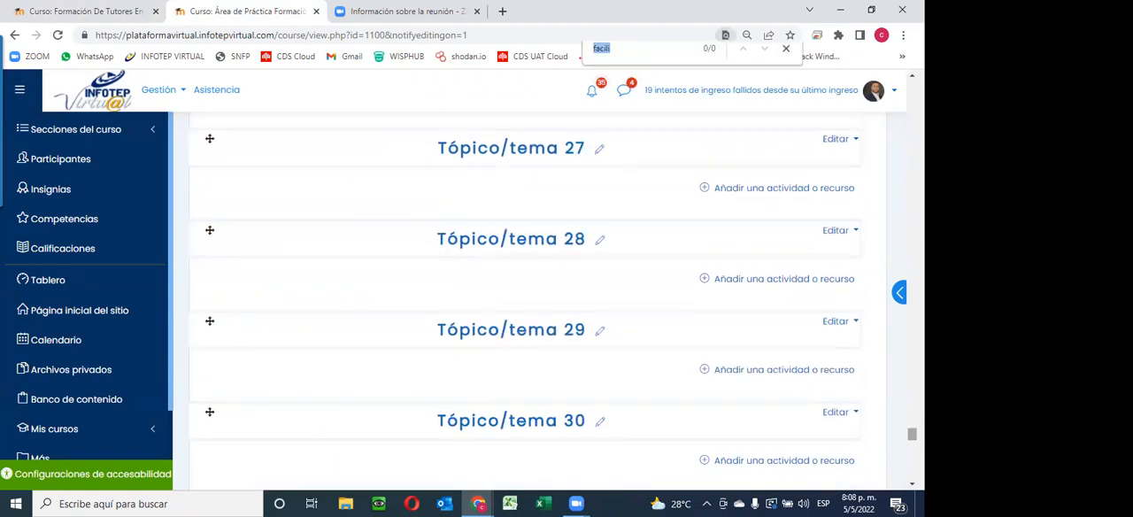
text(palo)
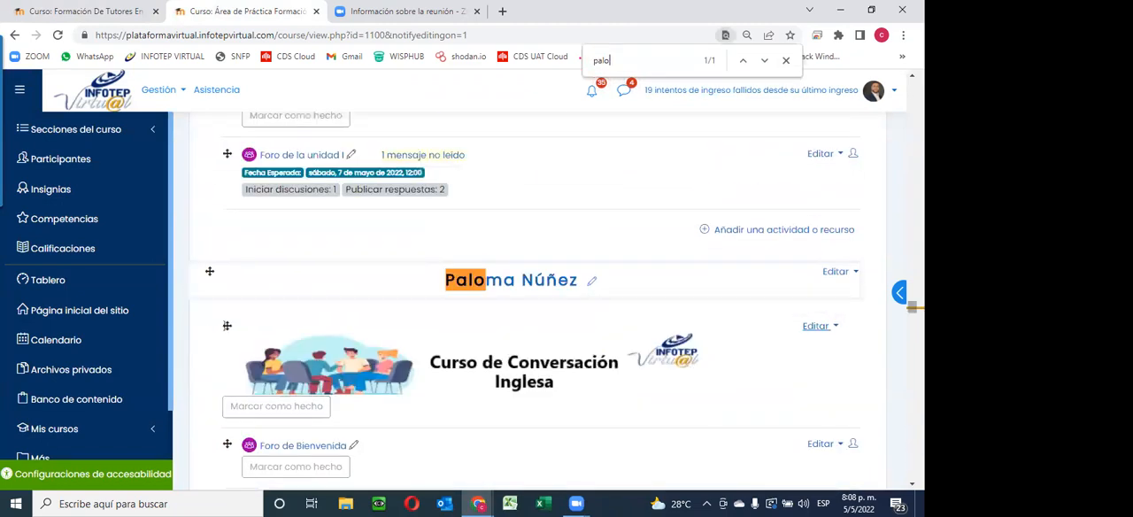
text(ma)
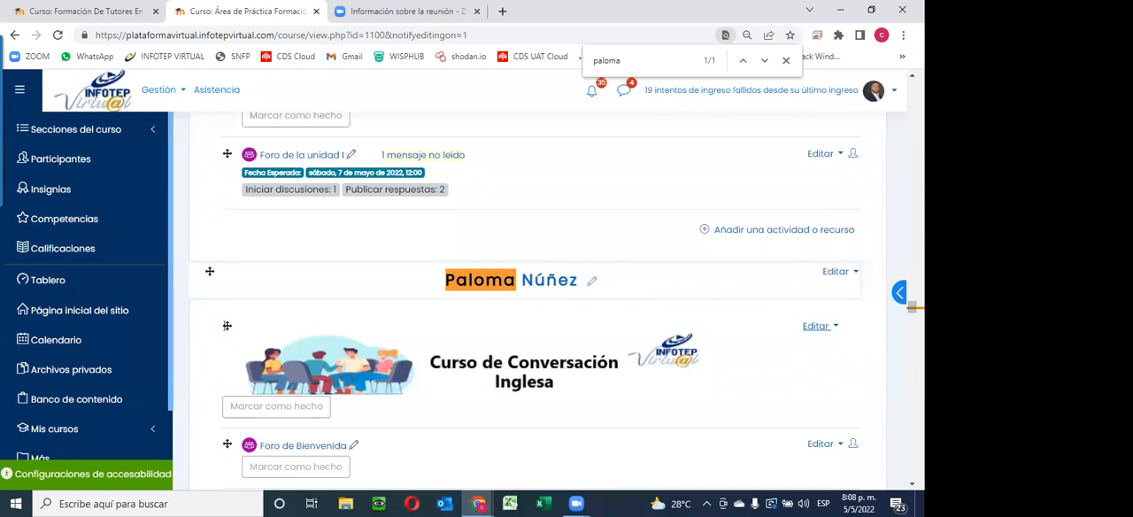
scroll(643, 346, down, 5)
scroll(642, 346, down, 5)
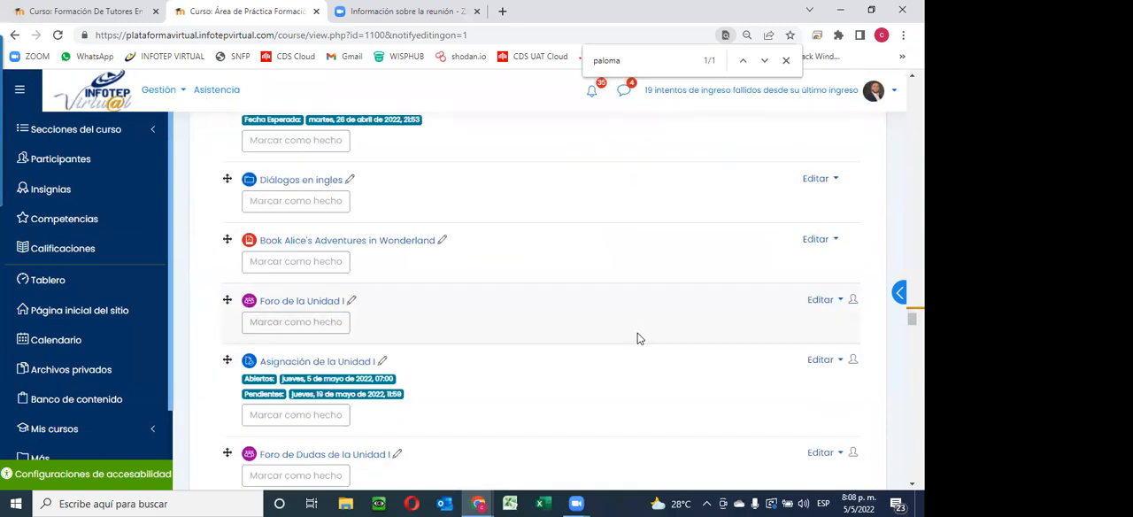
scroll(639, 338, down, 4)
scroll(640, 338, down, 4)
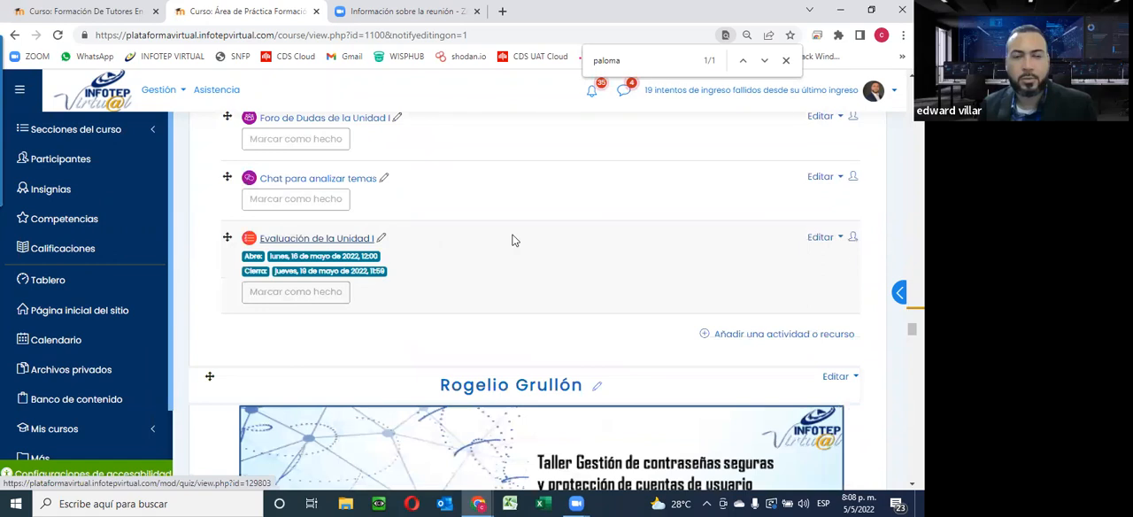
click(824, 237)
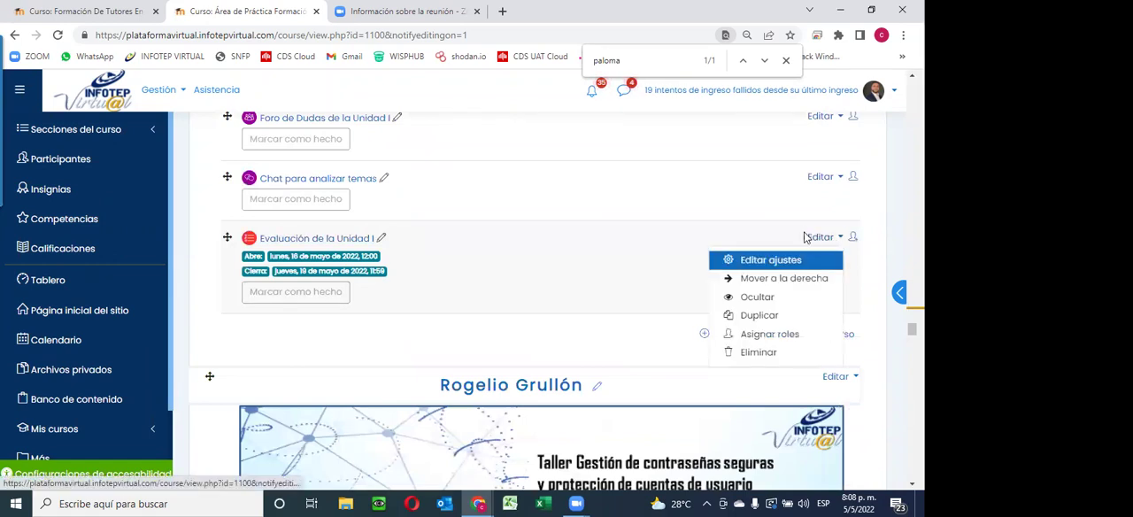
Open the quiz settings, expand Calificación and change the passing grade from 10.00 to 30.00.
click(768, 260)
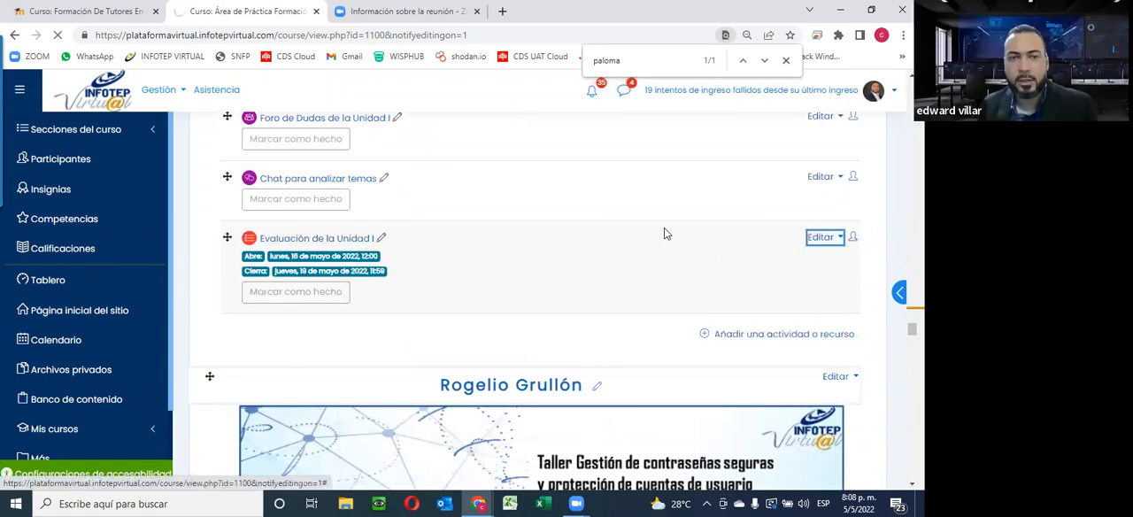
scroll(598, 252, down, 8)
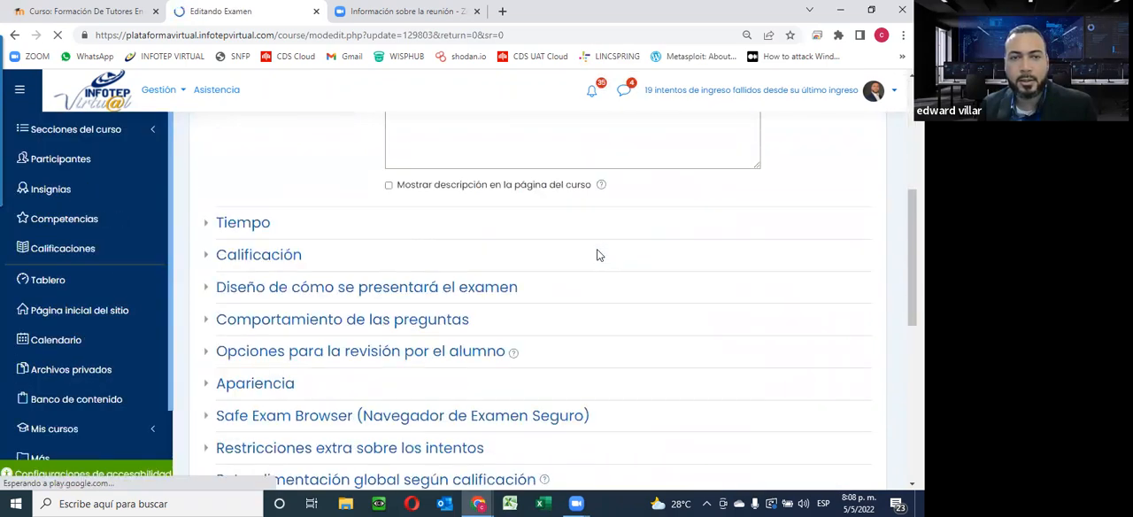
scroll(597, 252, up, 5)
scroll(265, 256, down, 2)
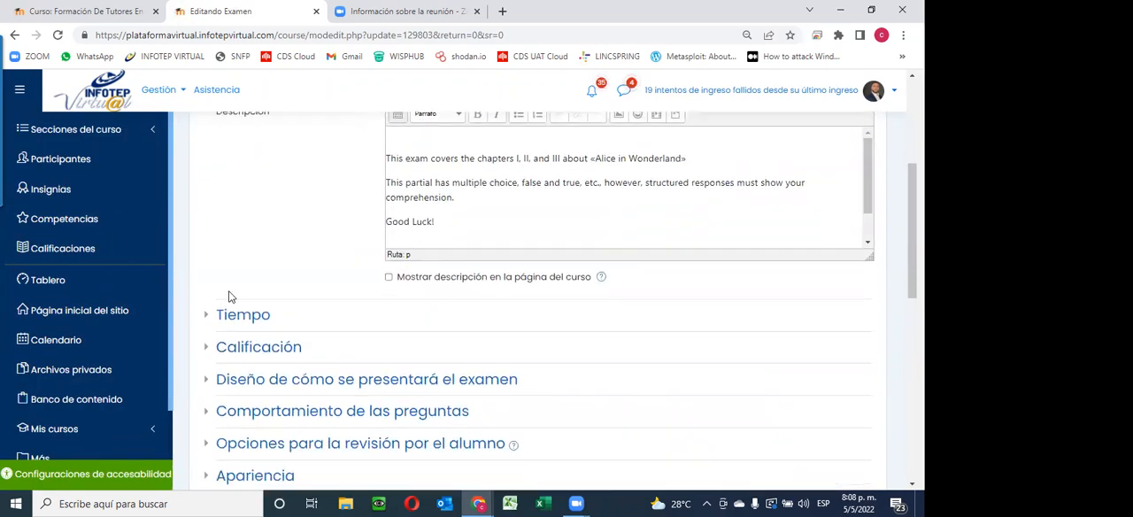
click(206, 275)
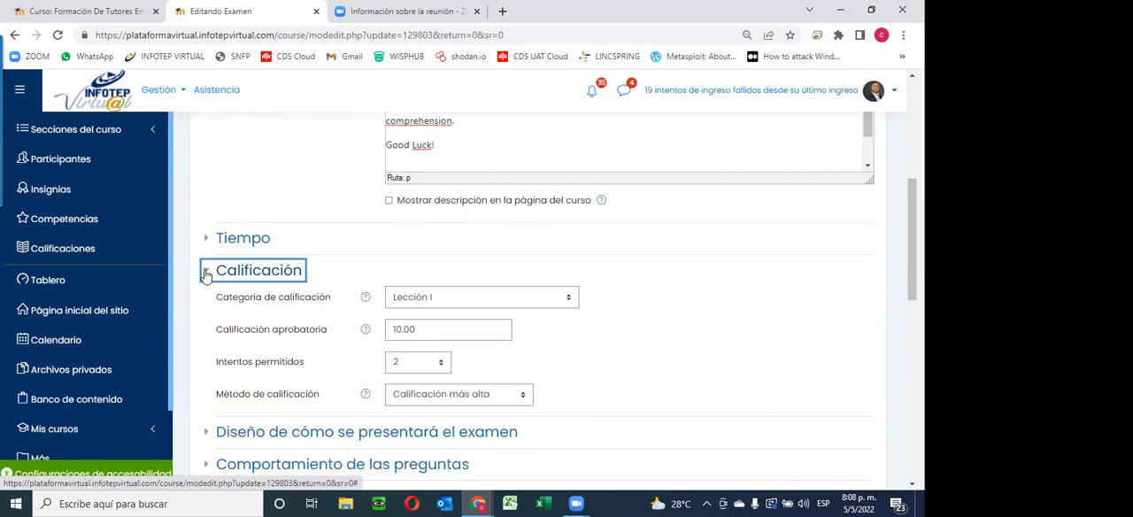
scroll(443, 309, down, 2)
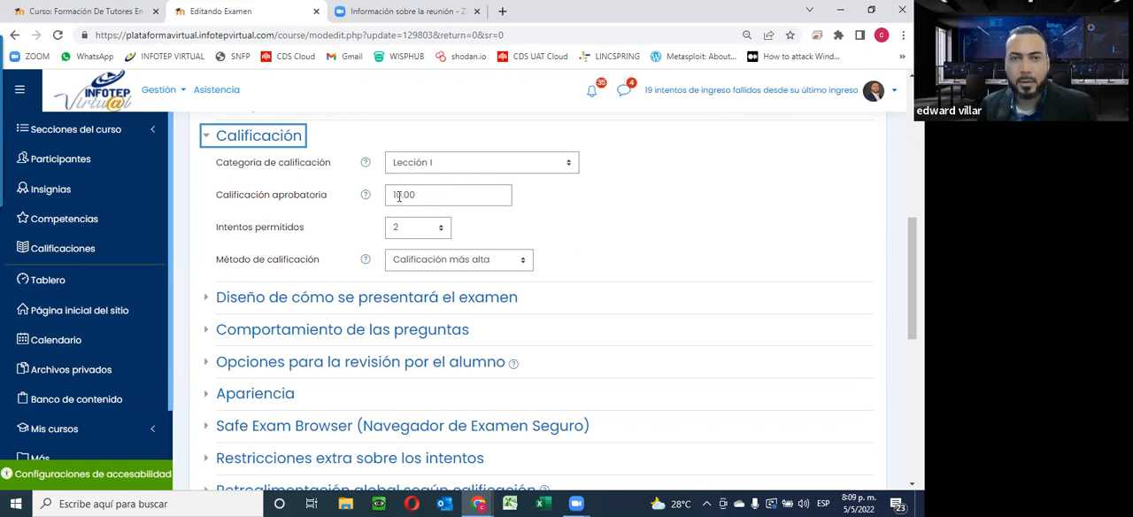
click(394, 196)
key(Delete)
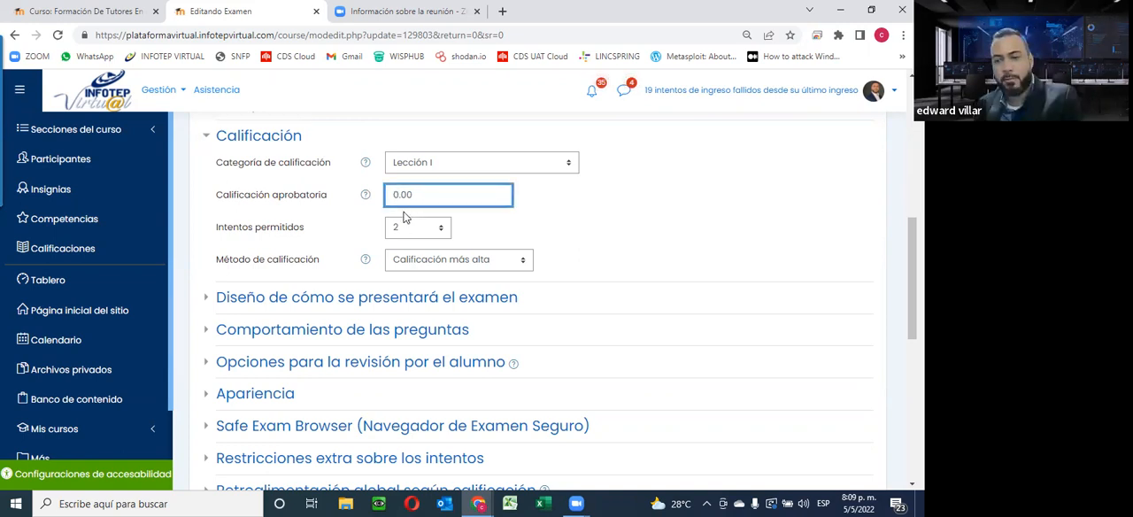
text(3)
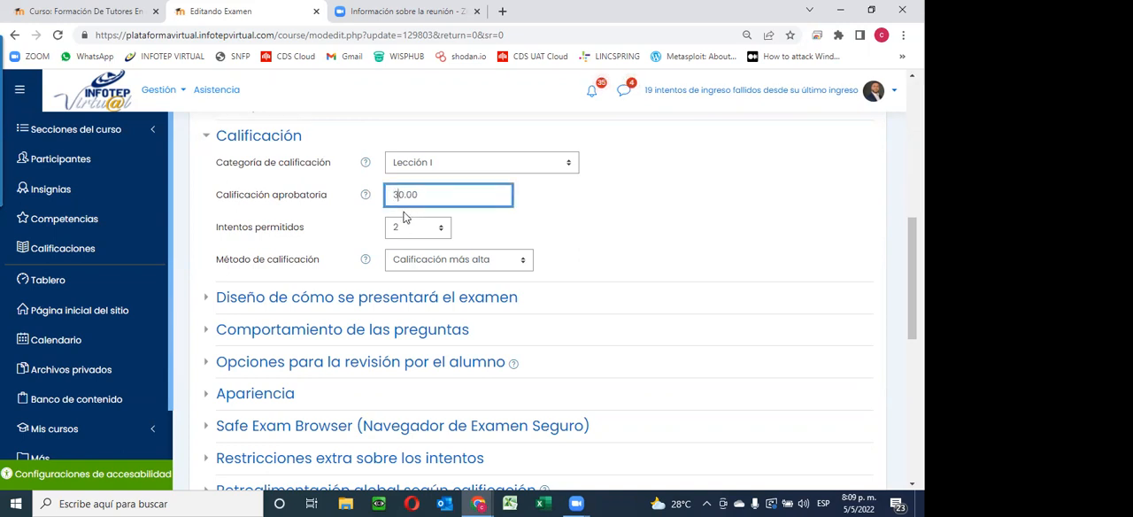
scroll(403, 216, down, 5)
scroll(531, 310, down, 3)
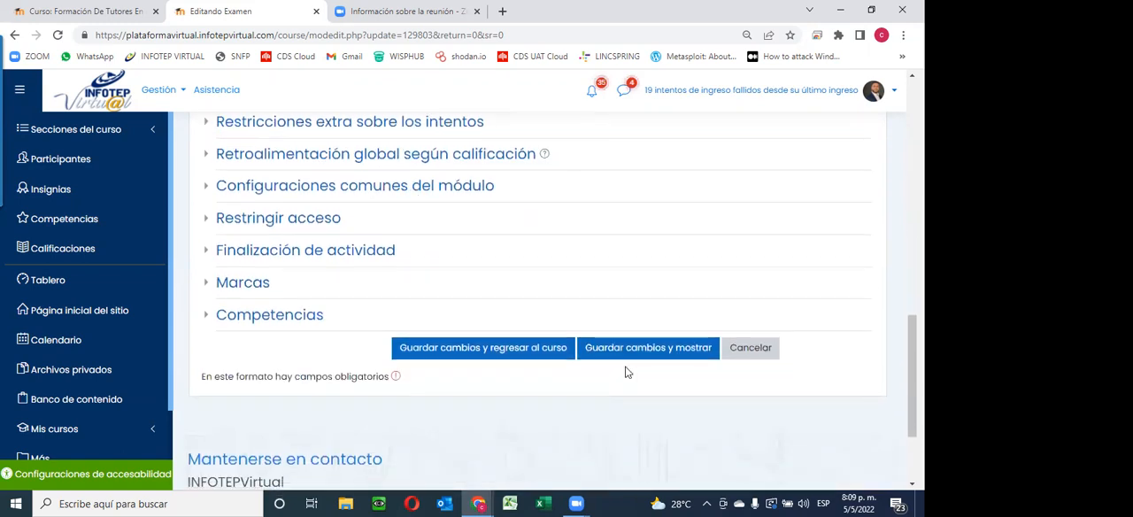
Attempt to save, hit the maximum-grade-11 error, and restore the passing grade to 10.00.
click(648, 353)
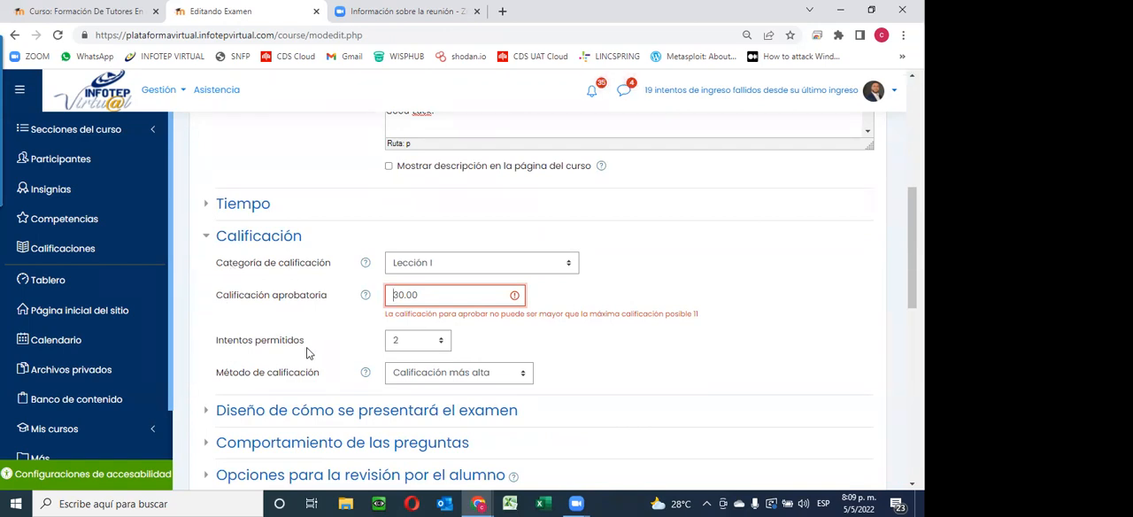
scroll(234, 332, down, 2)
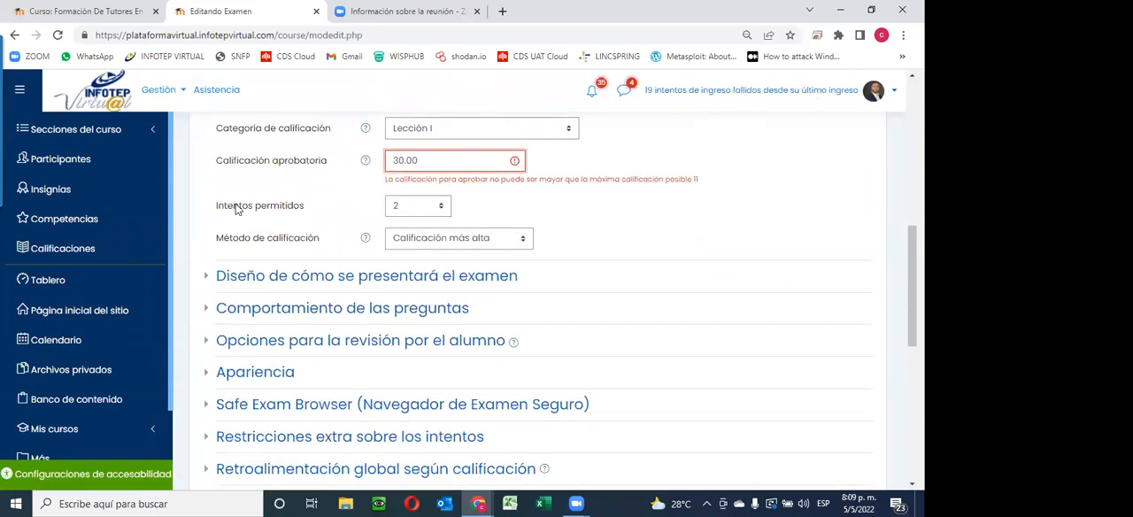
scroll(239, 212, down, 2)
scroll(245, 203, up, 3)
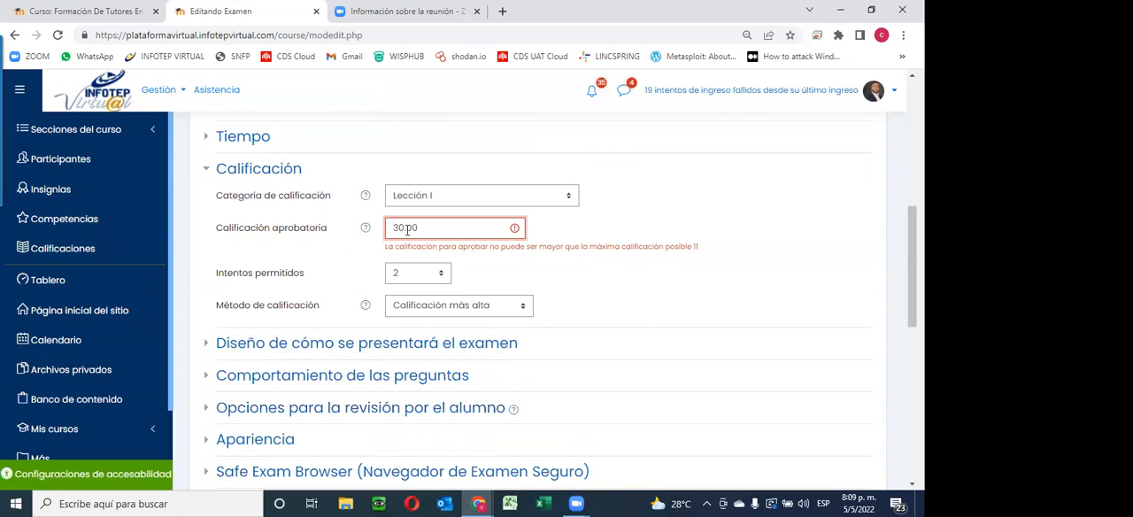
key(Delete)
text(1)
click(409, 232)
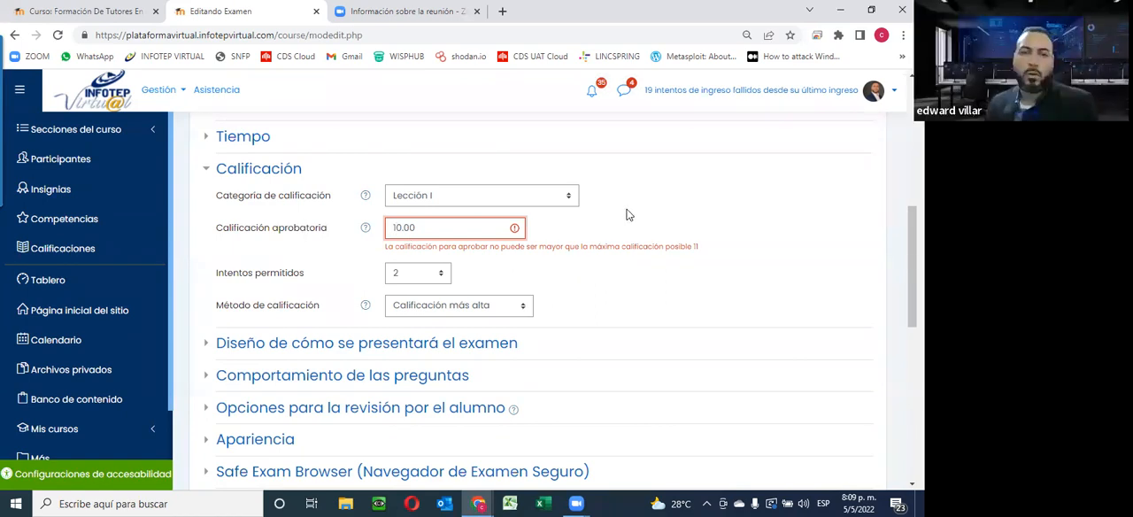
scroll(407, 254, down, 2)
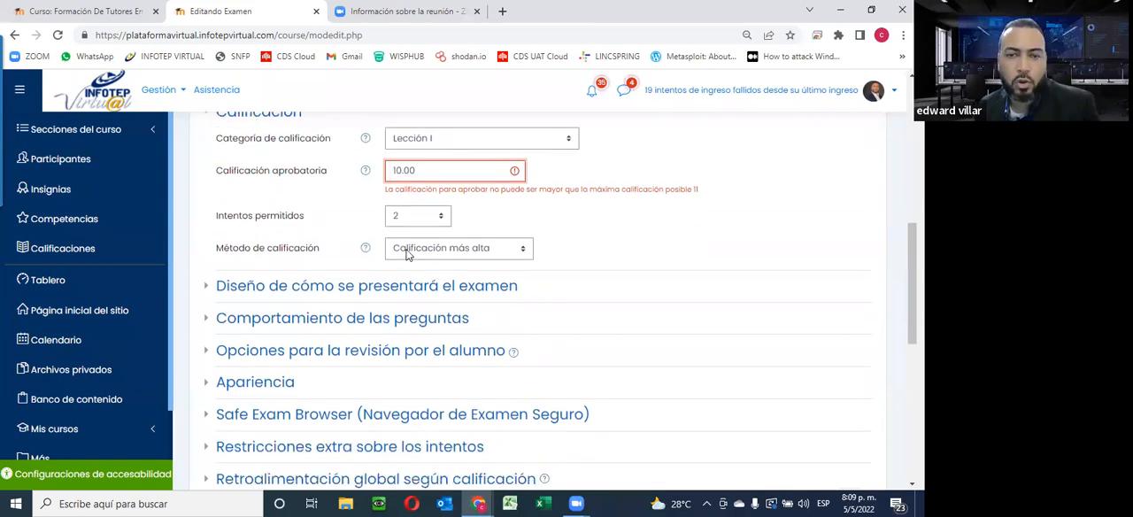
scroll(531, 354, down, 3)
scroll(608, 399, up, 4)
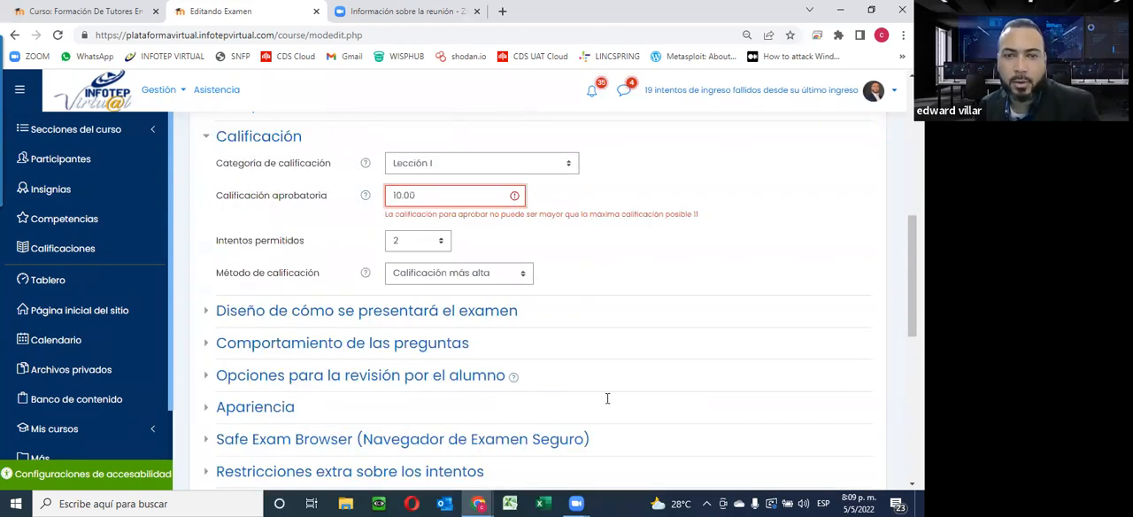
scroll(608, 400, up, 8)
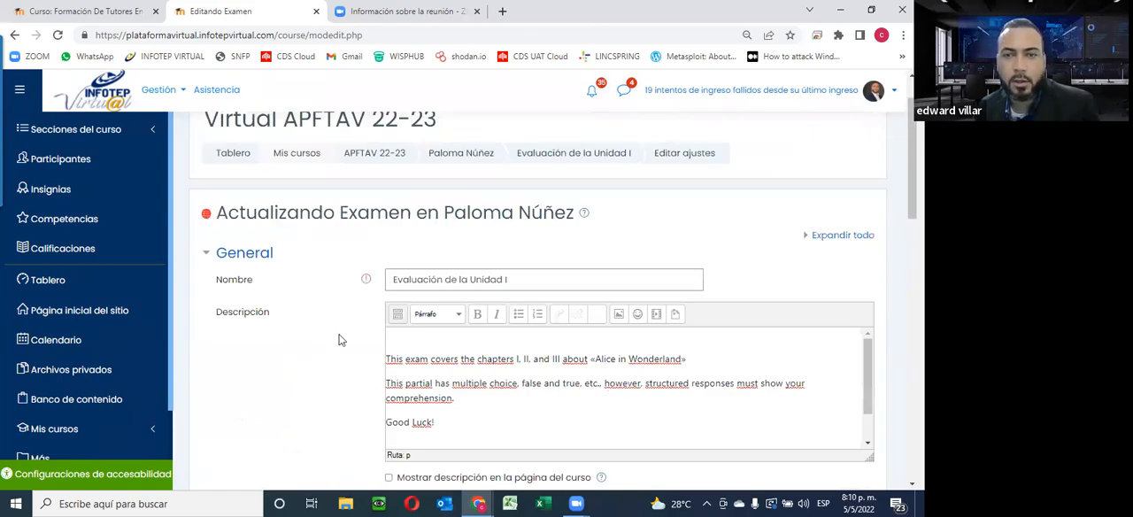
scroll(608, 399, up, 3)
scroll(531, 309, down, 5)
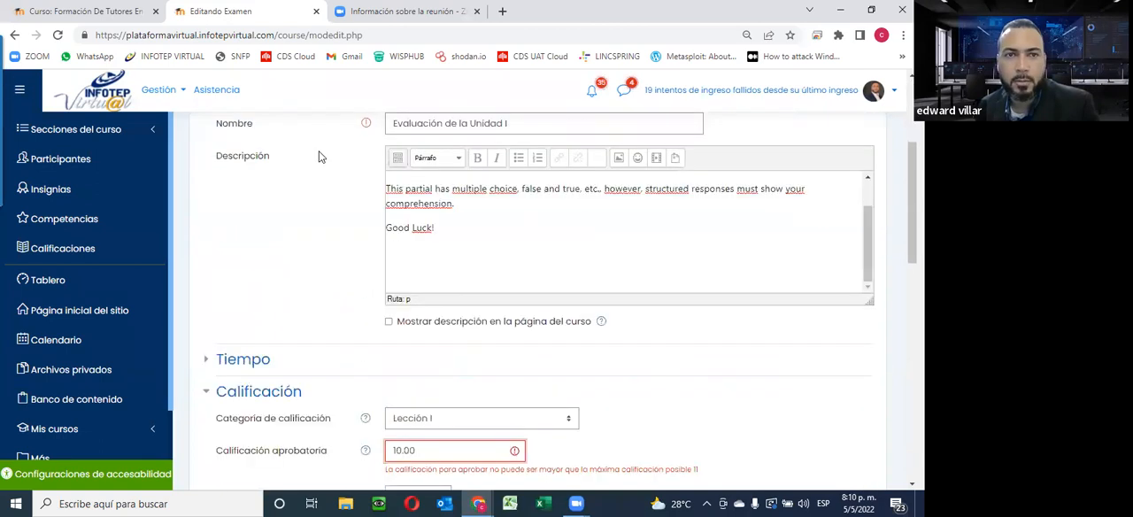
scroll(531, 309, down, 5)
scroll(498, 265, down, 5)
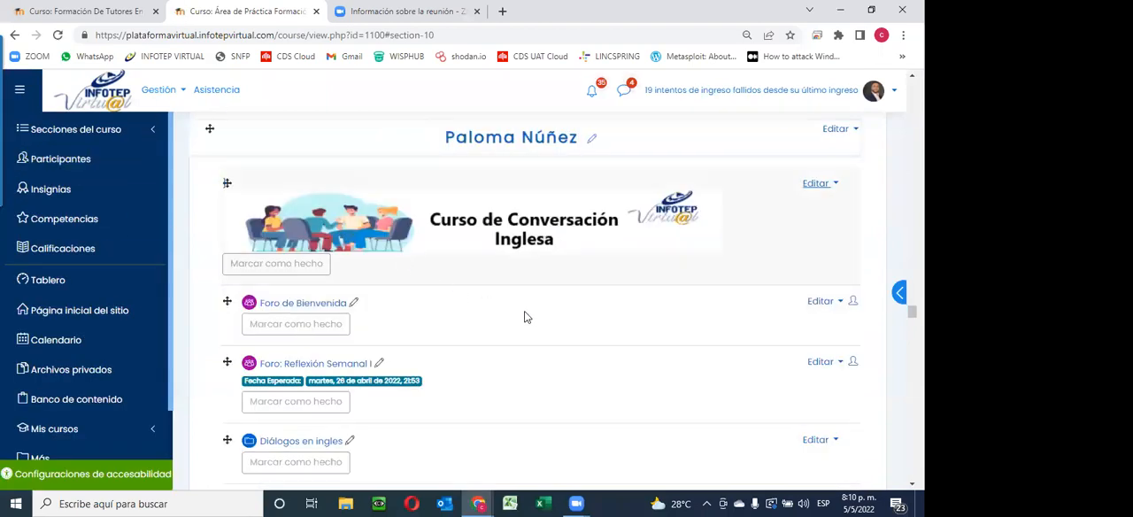
scroll(519, 316, down, 1)
scroll(509, 338, down, 5)
scroll(509, 338, down, 1)
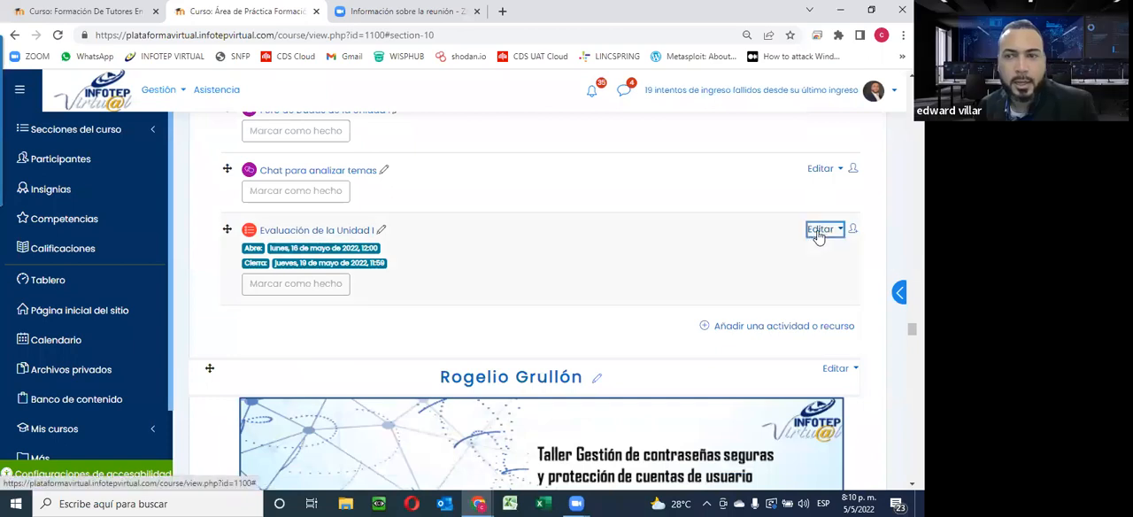
Revisit the quiz's Editar ajustes, back out, and open the Evaluación de la Unidad I quiz page.
click(821, 229)
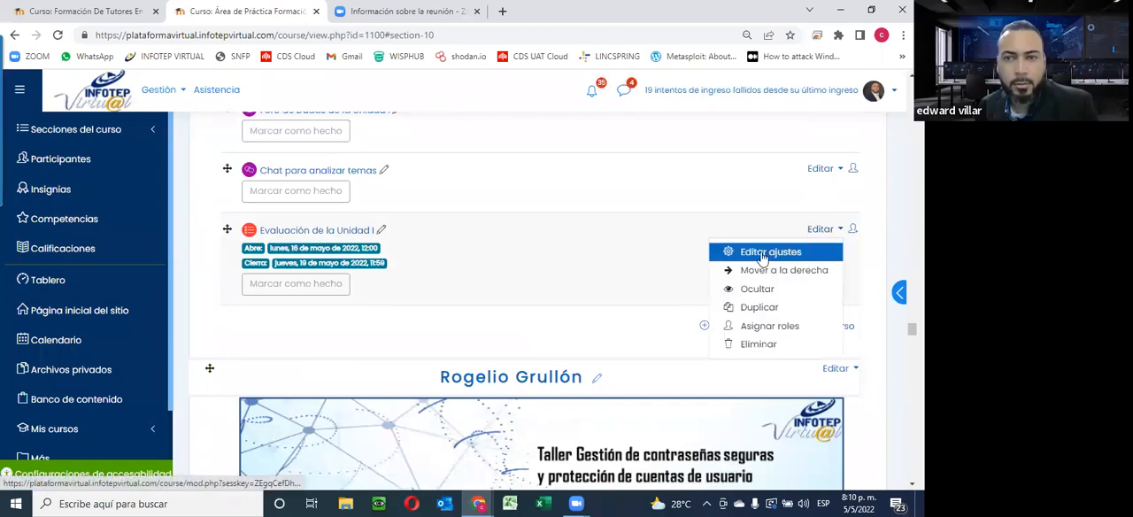
click(761, 255)
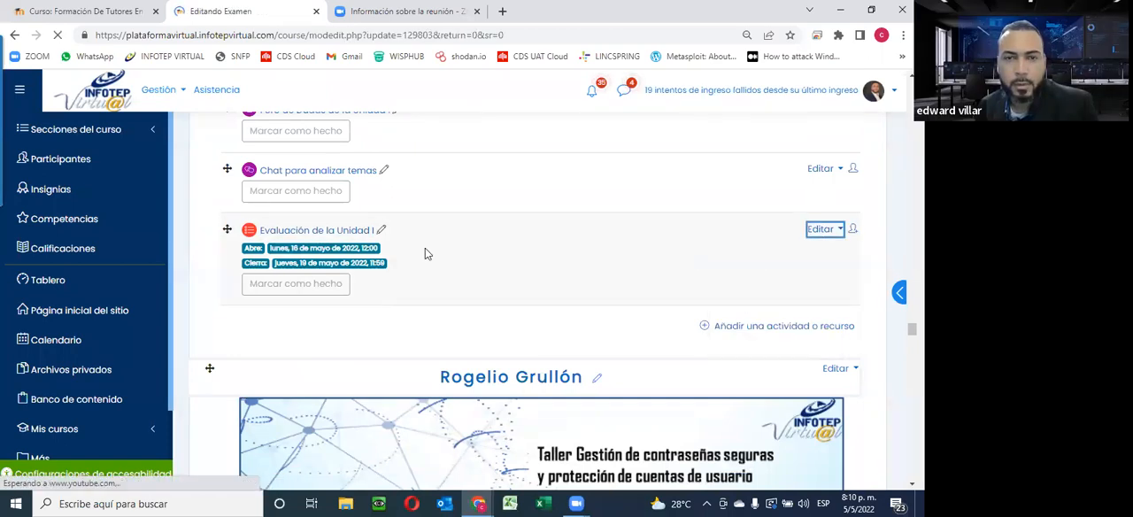
click(16, 35)
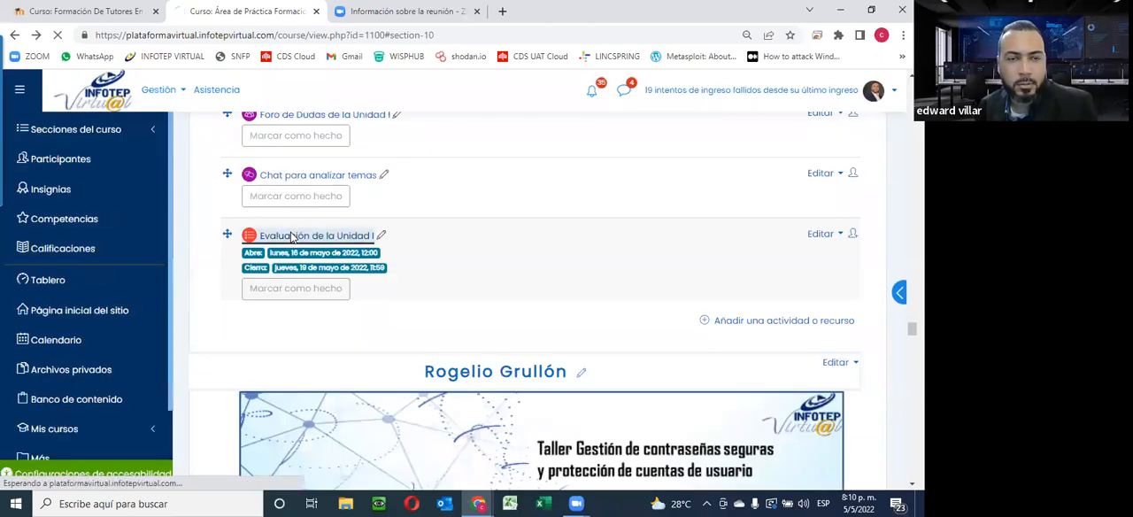
click(292, 236)
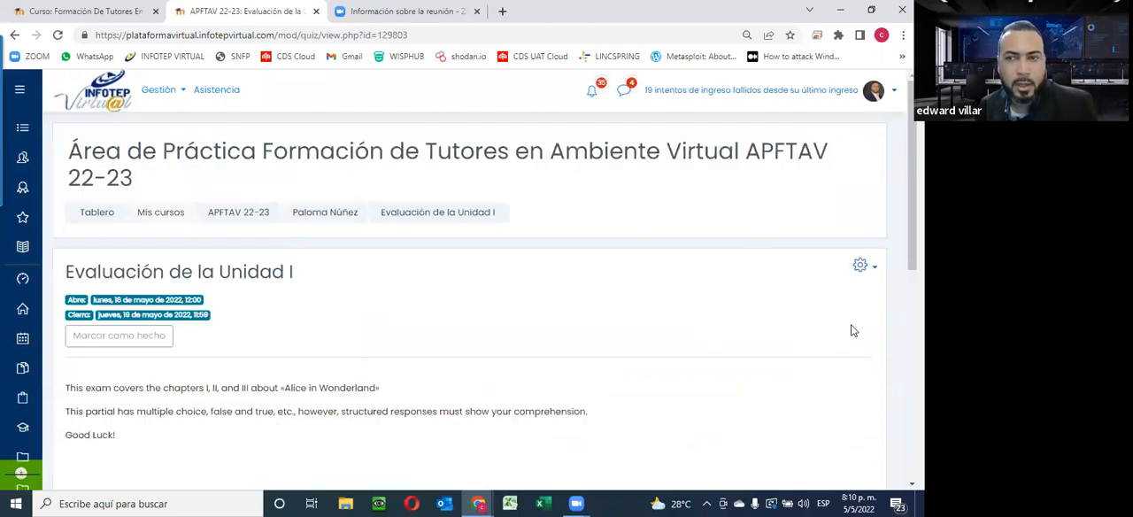
In Editar examen, set the quiz's maximum grade to 30 and highlight 'Total de puntos: 11.00'.
click(863, 265)
scroll(787, 292, down, 1)
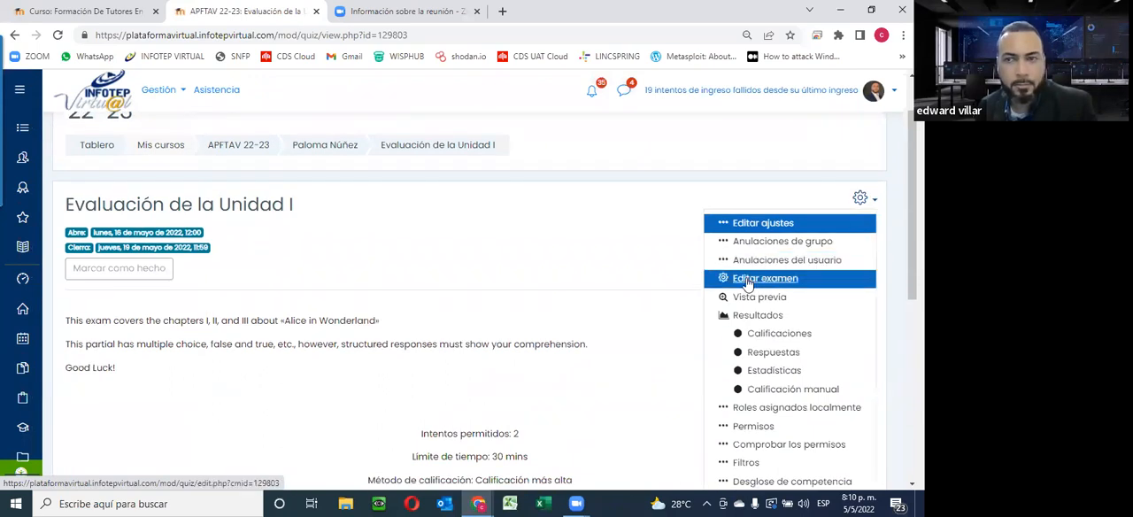
click(748, 281)
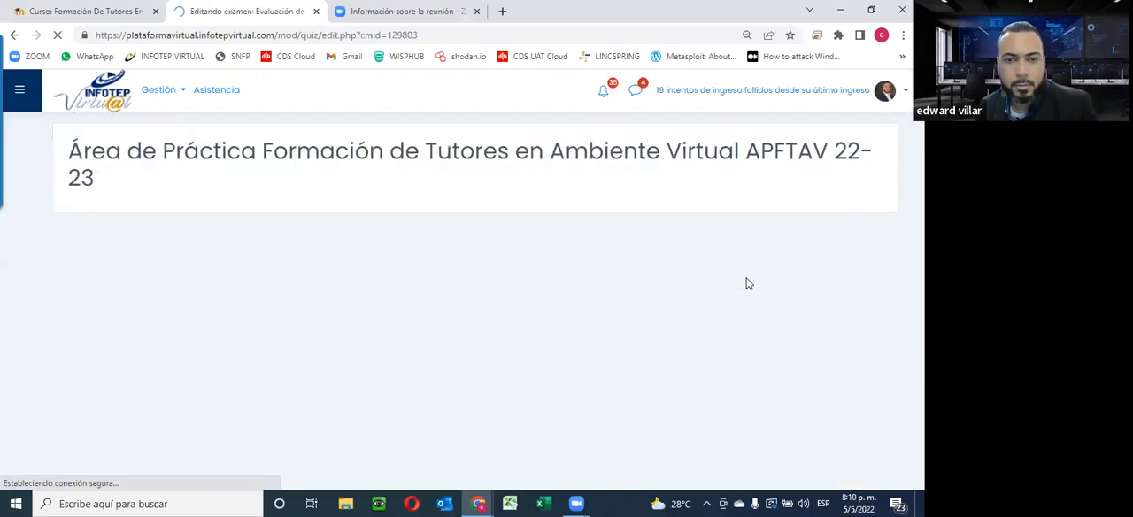
scroll(756, 195, down, 1)
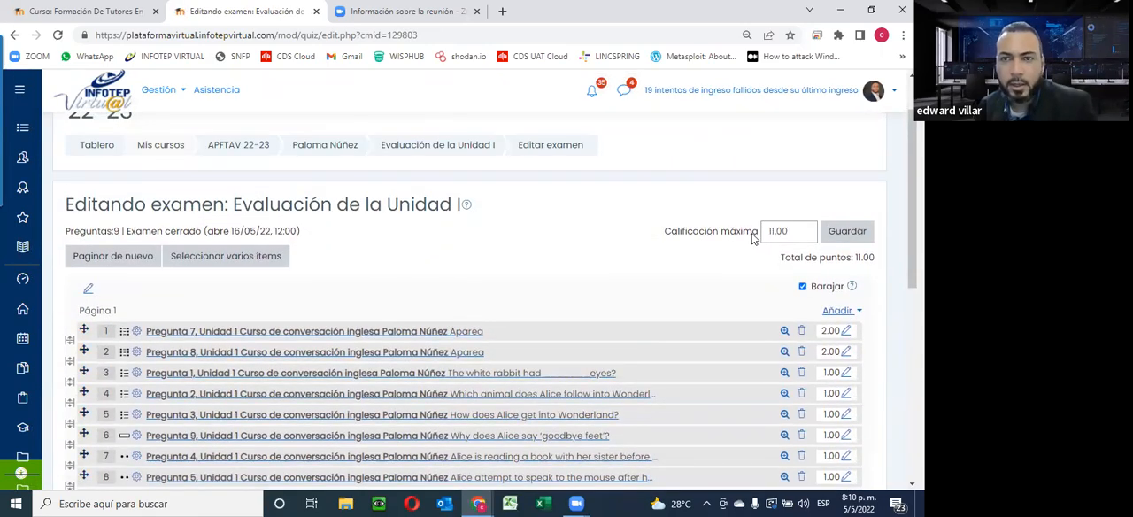
click(787, 231)
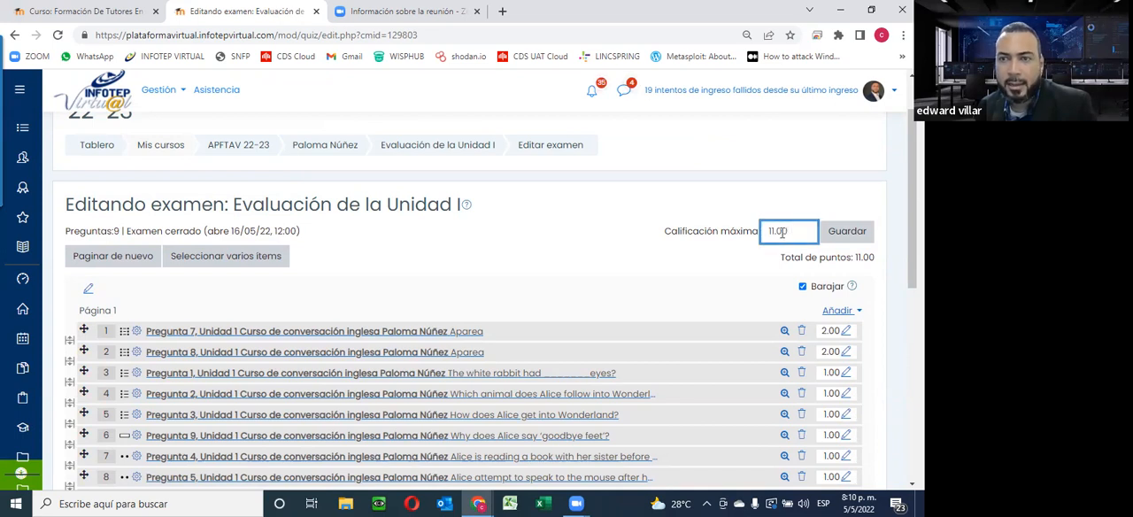
double_click(770, 231)
text(30)
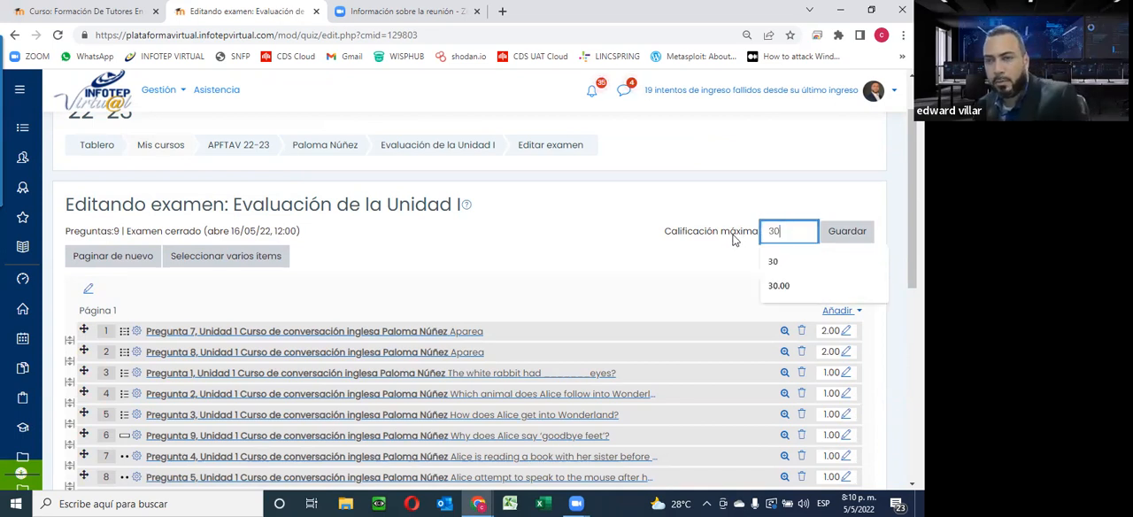
click(847, 231)
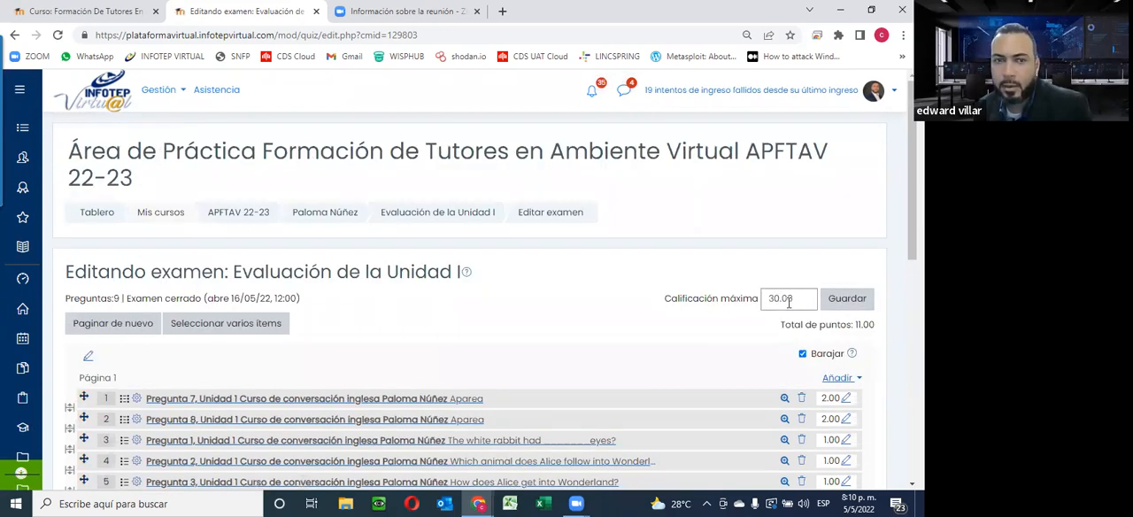
scroll(531, 310, down, 3)
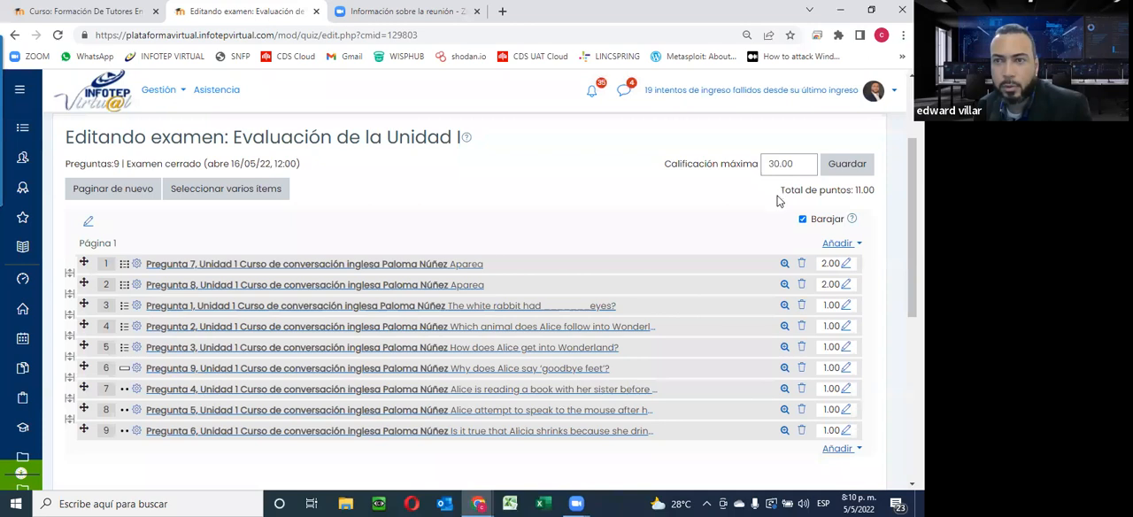
drag(778, 189, 878, 188)
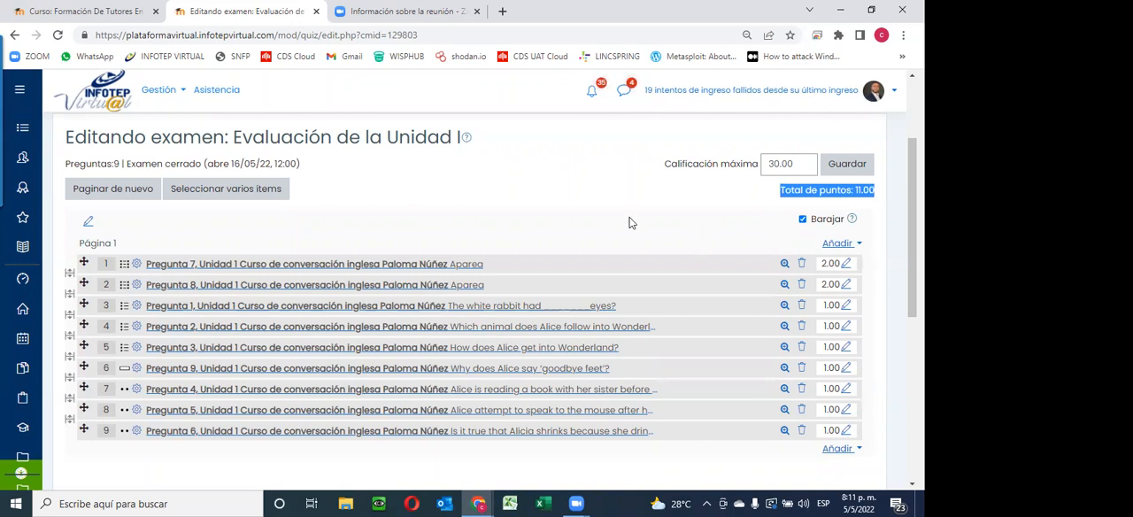
scroll(548, 371, up, 4)
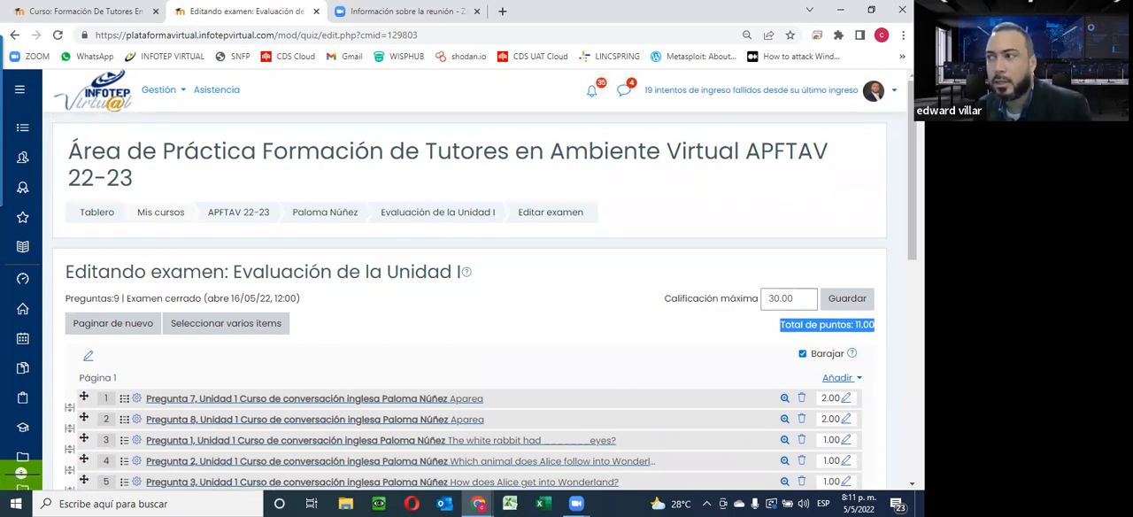
Open Evaluación de la Unidad I in a new tab and go to its Editar ajustes form.
right_click(434, 218)
click(505, 225)
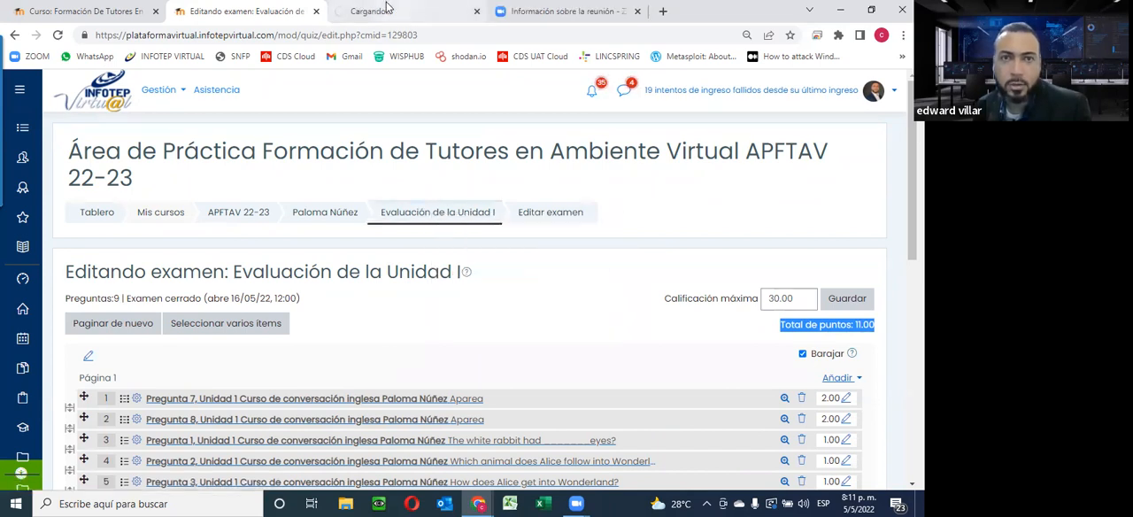
click(387, 9)
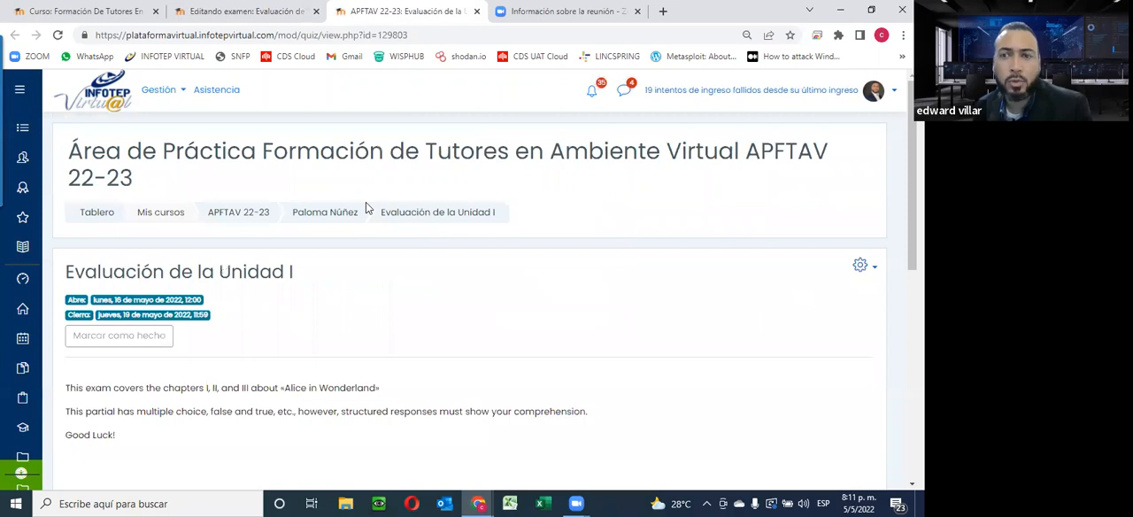
scroll(365, 202, down, 1)
click(863, 198)
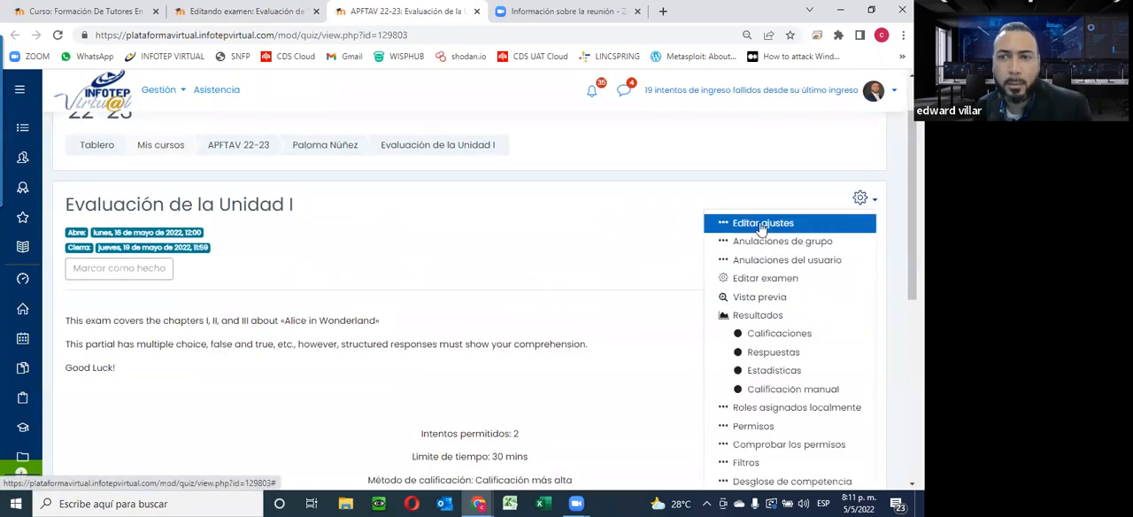
click(761, 223)
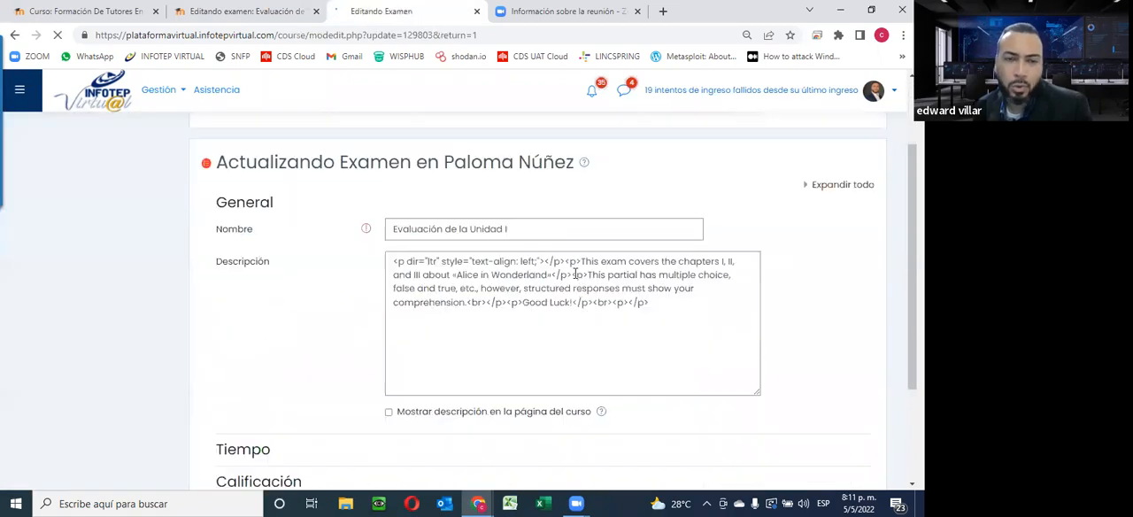
scroll(541, 272, down, 3)
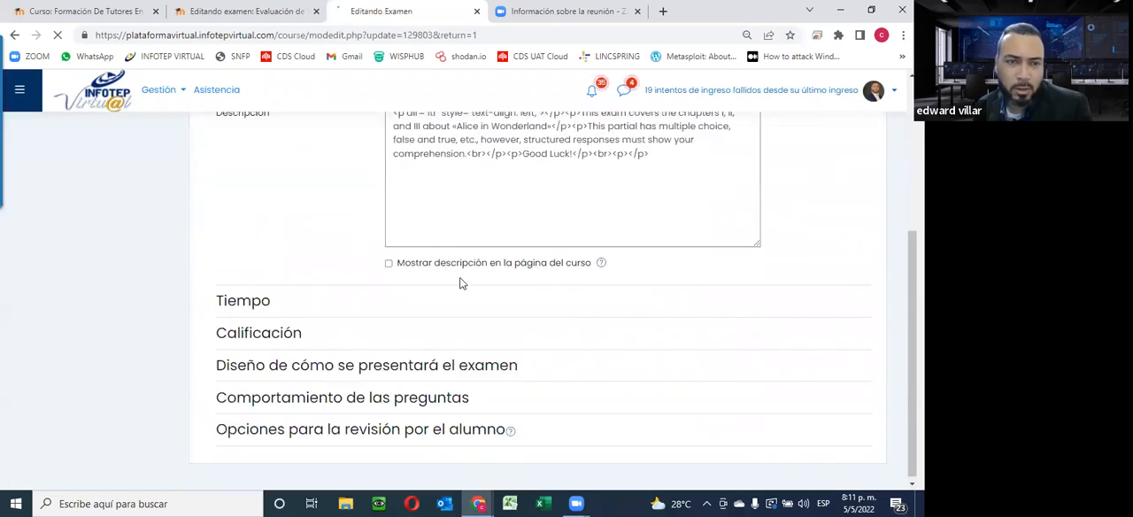
scroll(354, 279, down, 2)
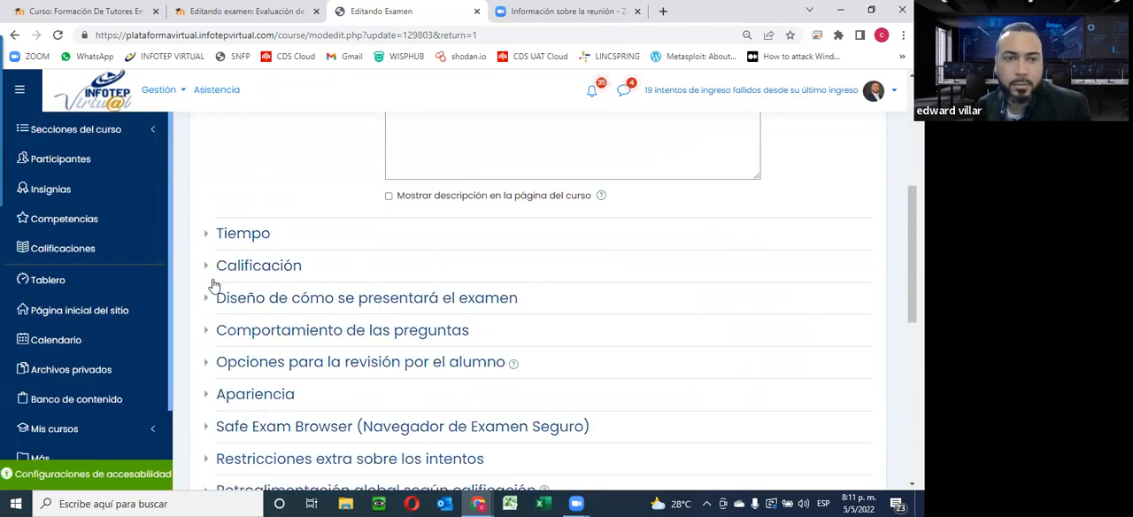
Review the grading method, keeping Calificación más alta, and return to the exam question list.
click(213, 282)
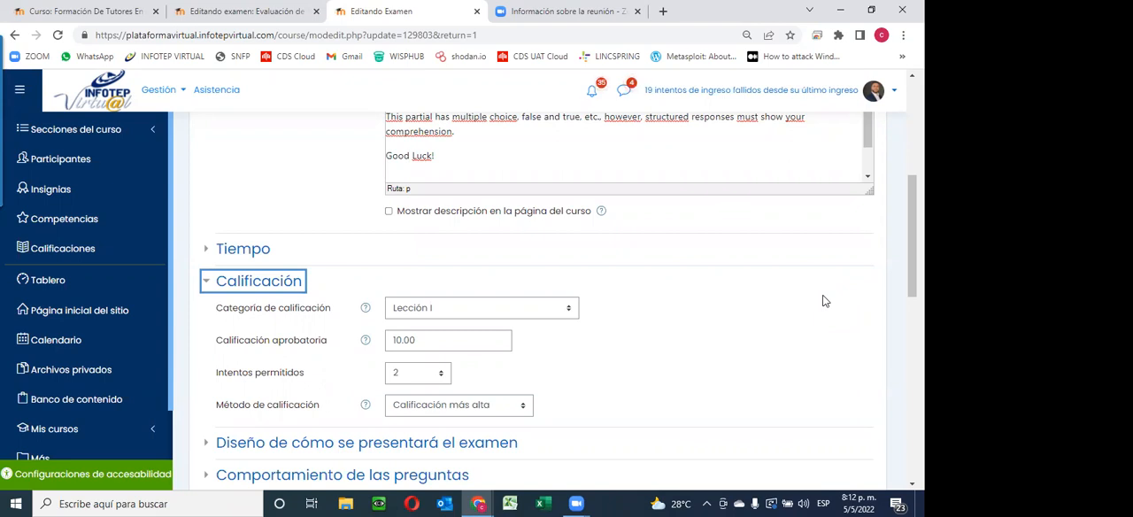
click(507, 409)
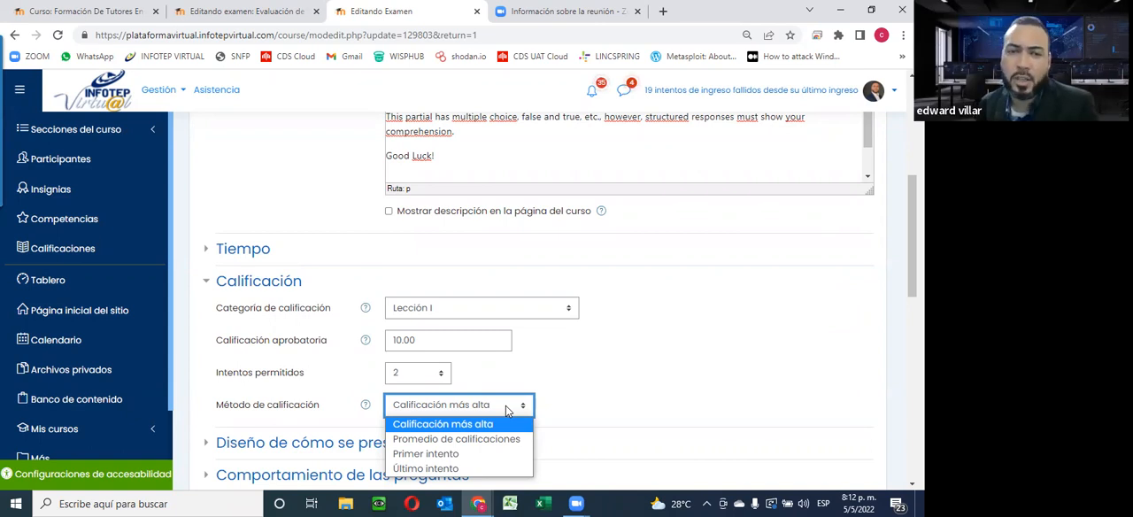
click(660, 313)
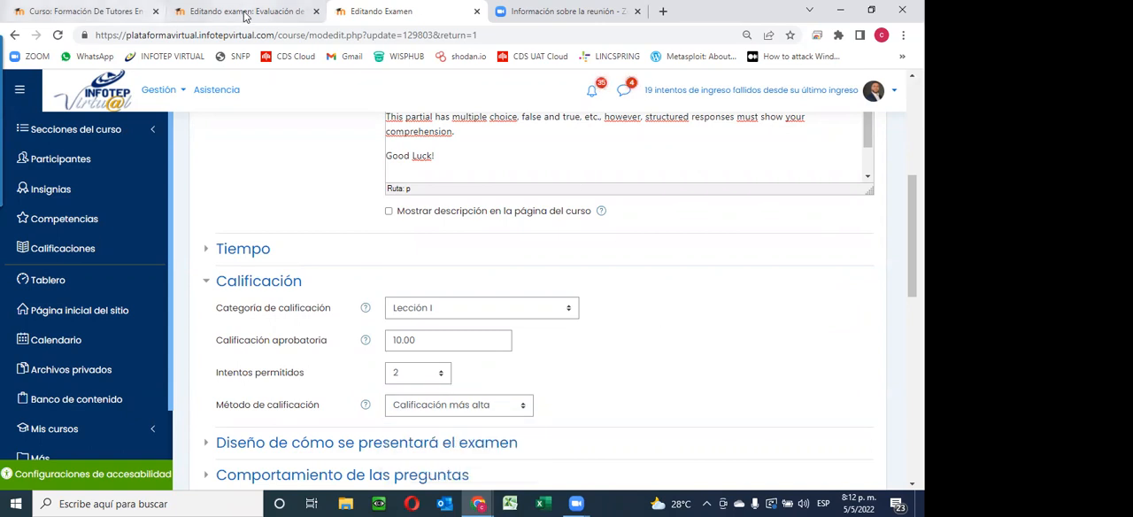
key(ctrl+shift+Tab)
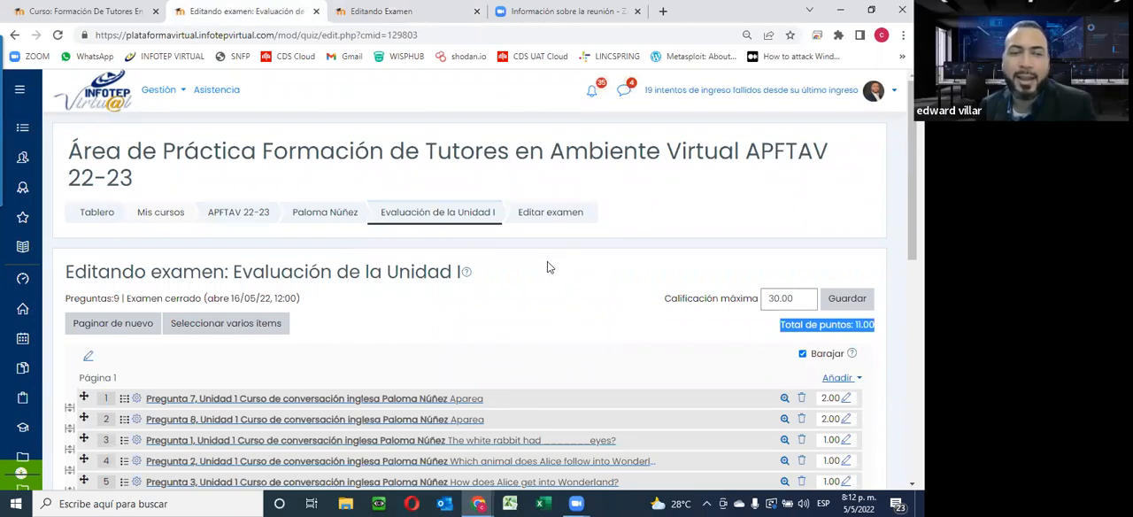
scroll(537, 286, down, 1)
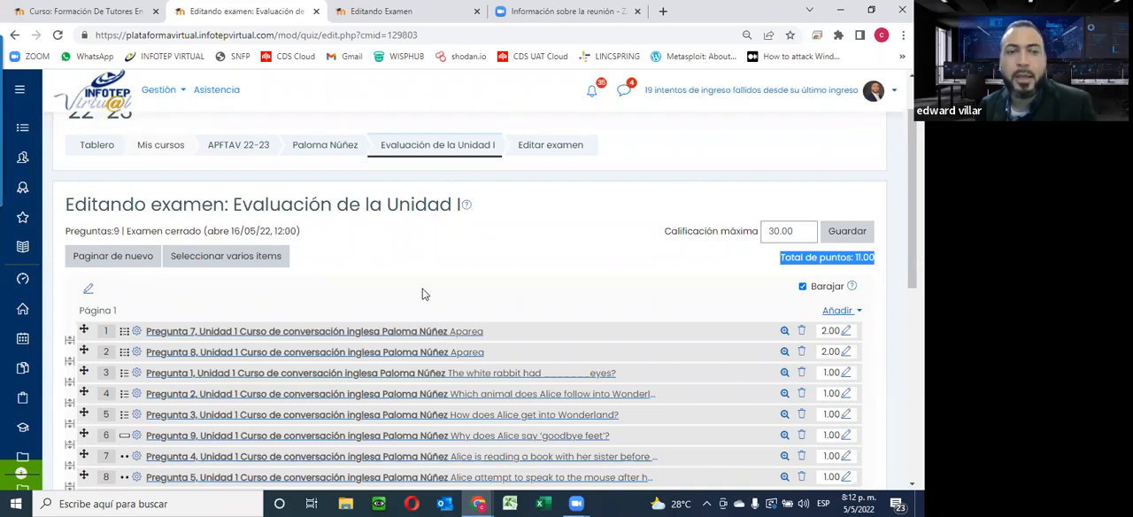
scroll(420, 292, down, 1)
scroll(416, 294, down, 1)
scroll(410, 294, down, 1)
scroll(409, 294, up, 1)
scroll(212, 283, up, 1)
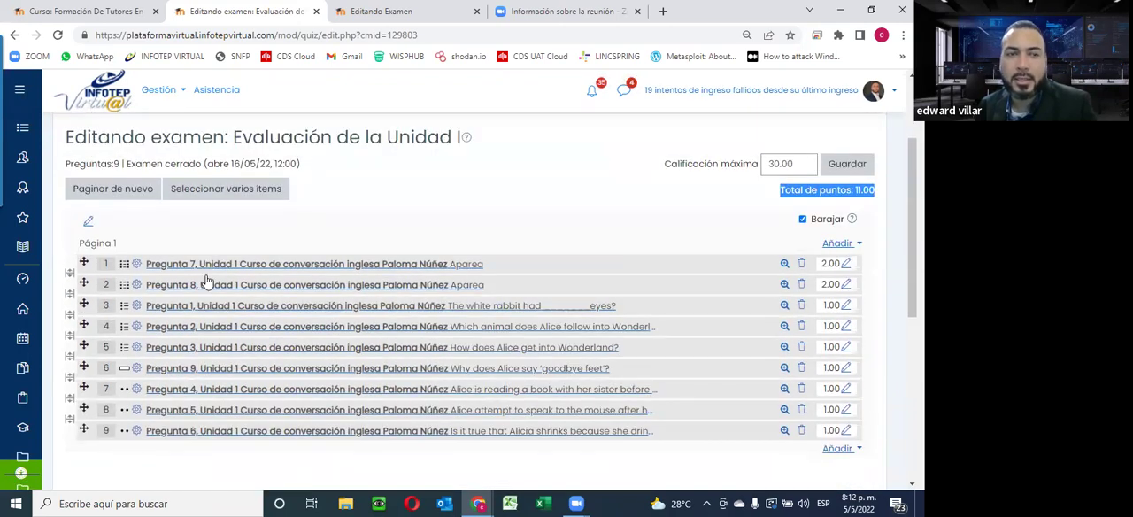
click(84, 10)
scroll(404, 360, up, 1)
scroll(389, 363, down, 2)
scroll(354, 336, down, 1)
scroll(304, 292, down, 1)
scroll(304, 292, down, 3)
scroll(303, 292, down, 1)
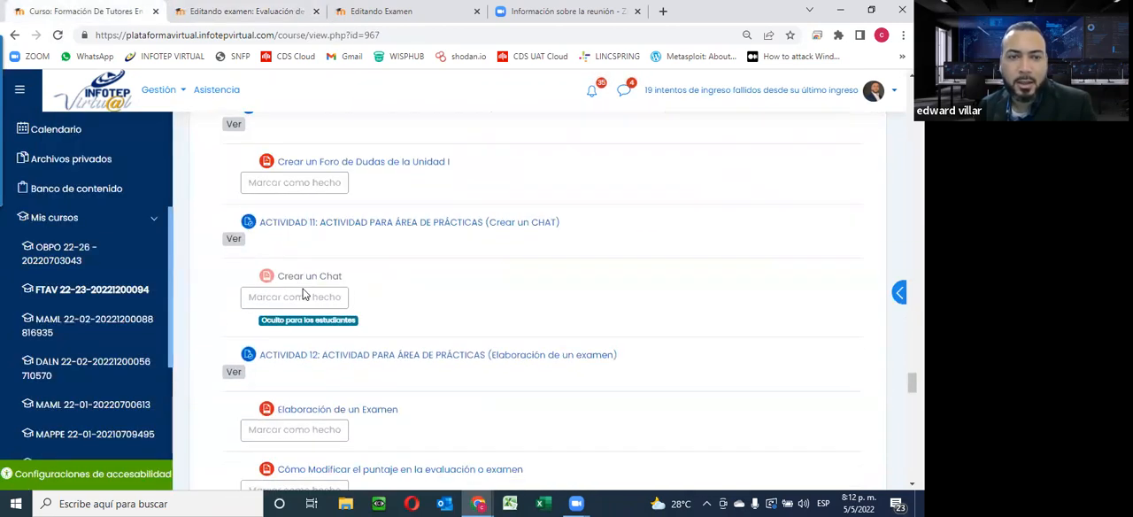
scroll(303, 292, up, 1)
scroll(303, 292, down, 2)
scroll(303, 292, down, 3)
scroll(373, 297, up, 1)
scroll(373, 297, up, 2)
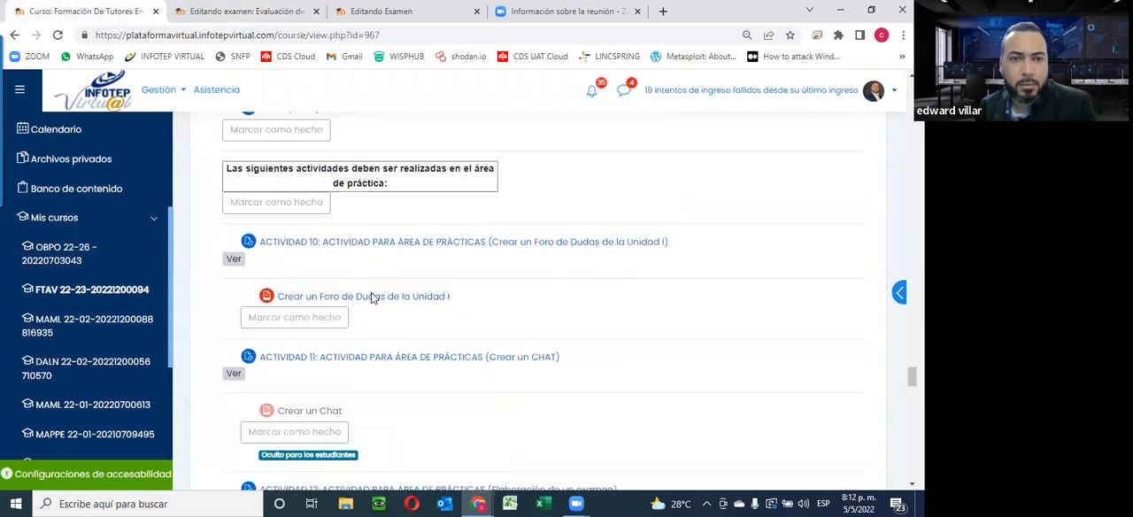
scroll(373, 297, up, 10)
scroll(373, 297, down, 4)
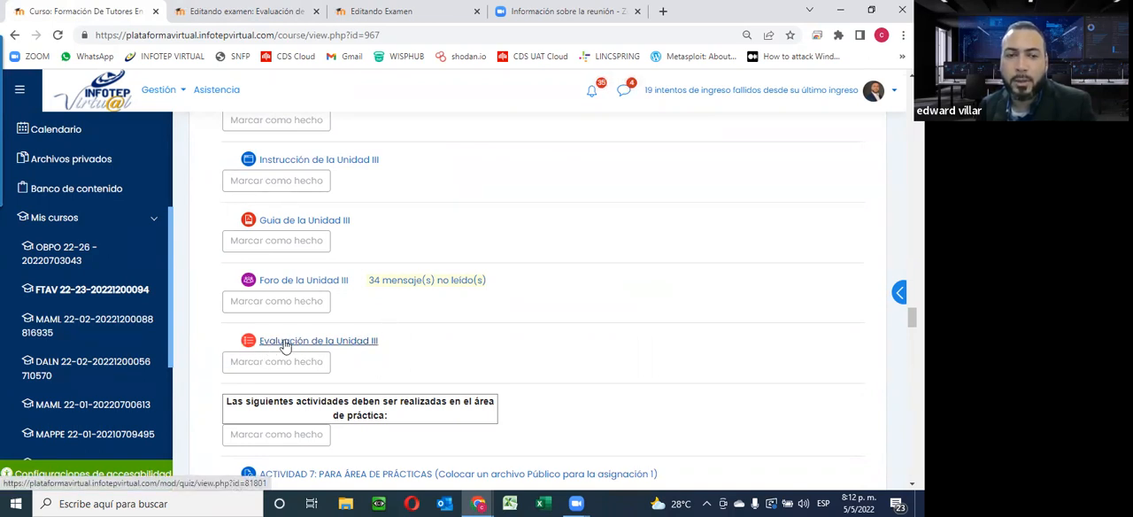
scroll(268, 344, up, 2)
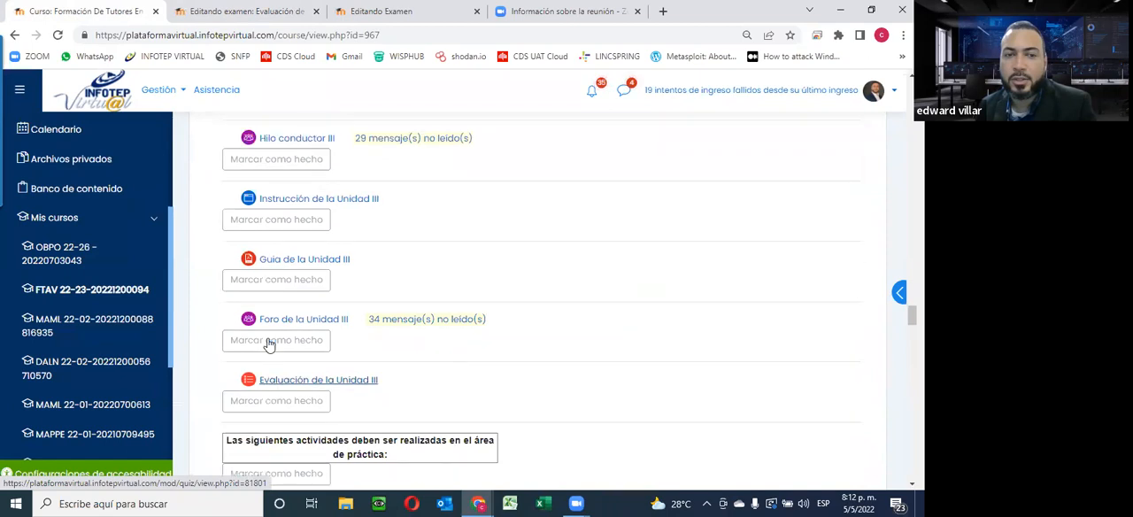
scroll(275, 341, up, 3)
scroll(283, 339, up, 2)
scroll(285, 339, up, 3)
scroll(285, 339, up, 4)
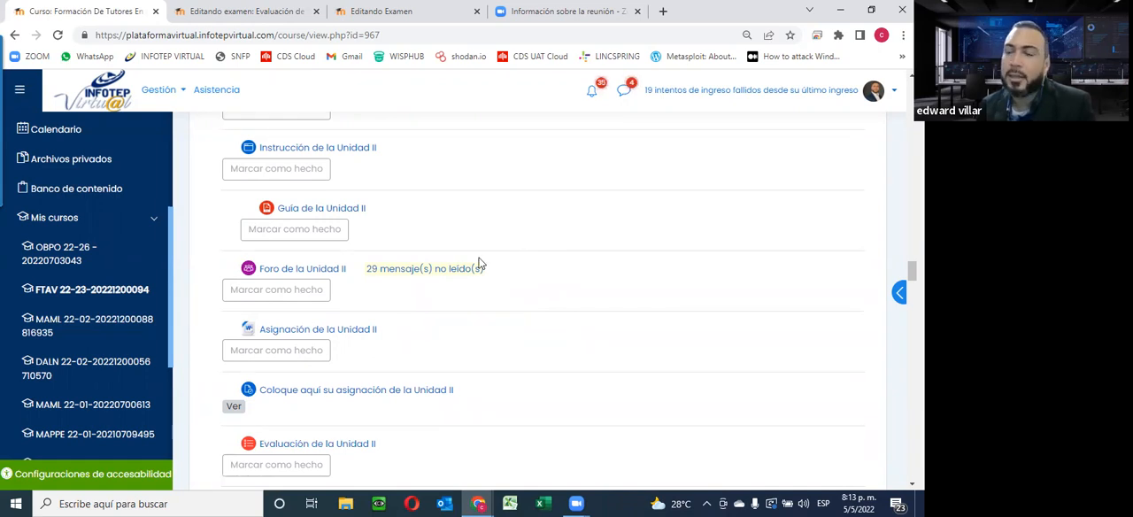
scroll(478, 264, down, 3)
scroll(398, 221, down, 2)
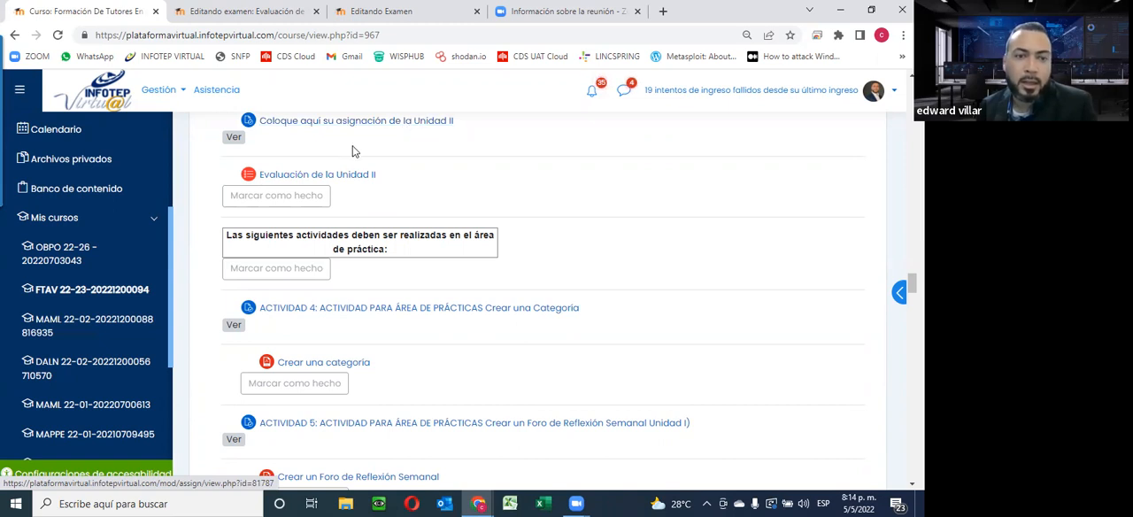
scroll(353, 151, down, 2)
scroll(381, 212, down, 2)
scroll(407, 256, down, 2)
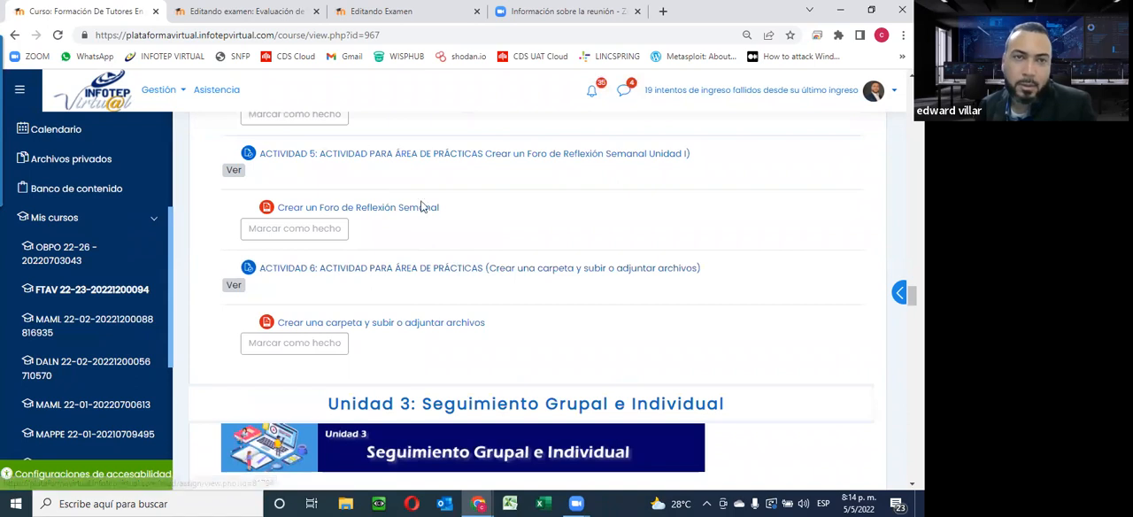
click(380, 11)
click(230, 11)
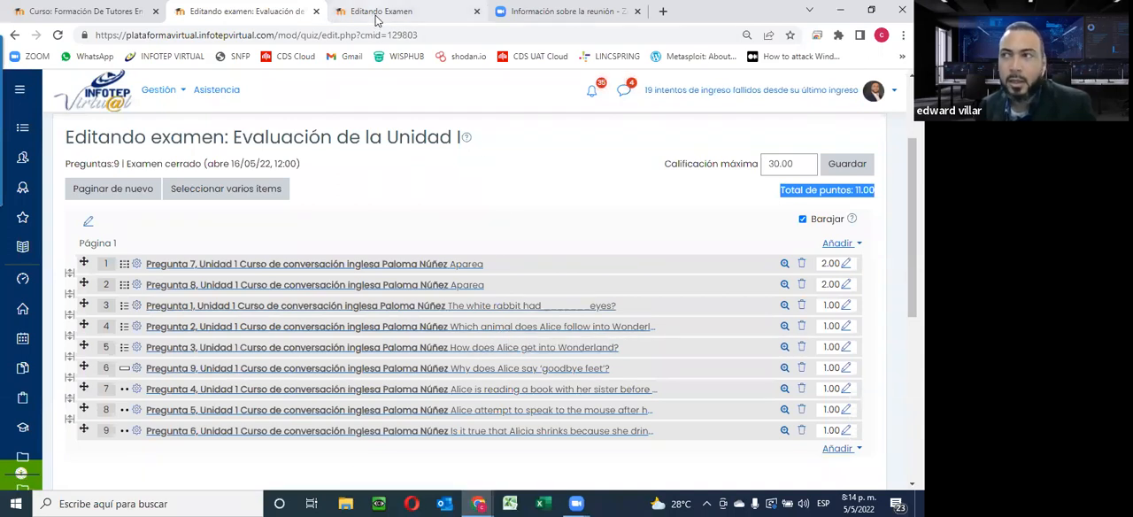
Switch back to the Editando Examen settings form.
key(ctrl+Tab)
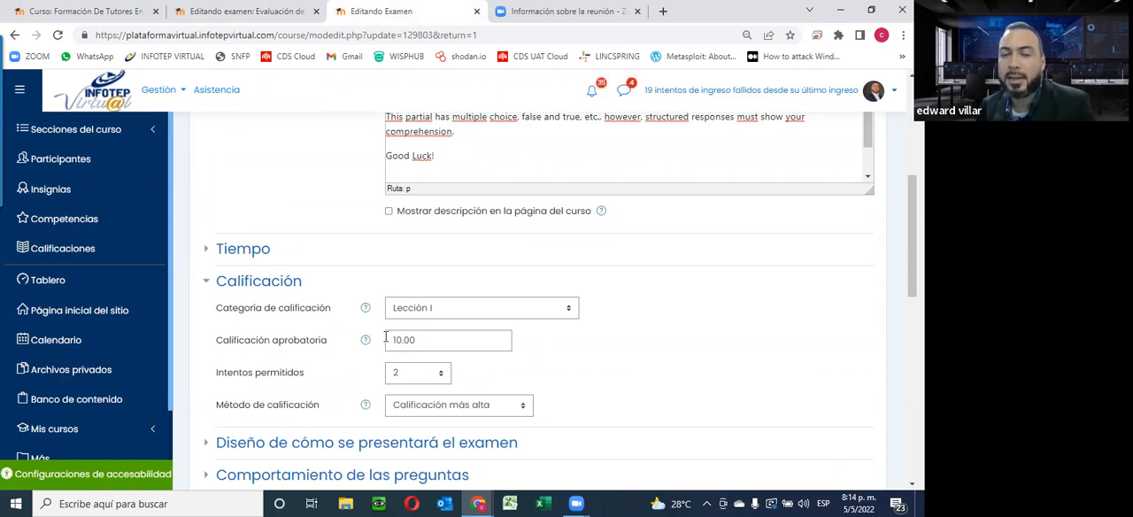
Change the Calificación aprobatoria from 10.00 to 25 and save the quiz settings.
click(437, 339)
click(567, 355)
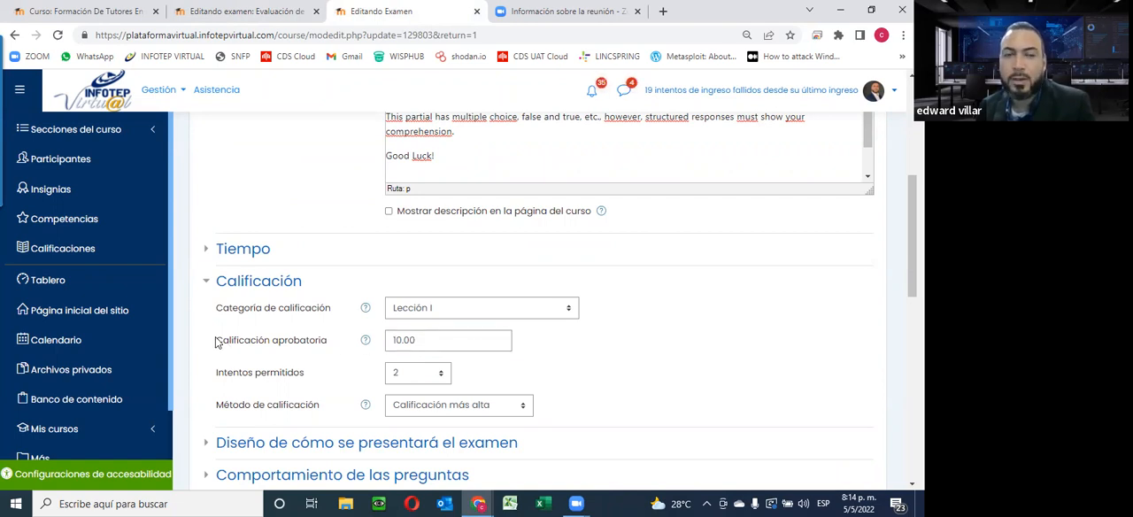
scroll(354, 345, down, 3)
scroll(363, 354, down, 1)
scroll(325, 95, down, 2)
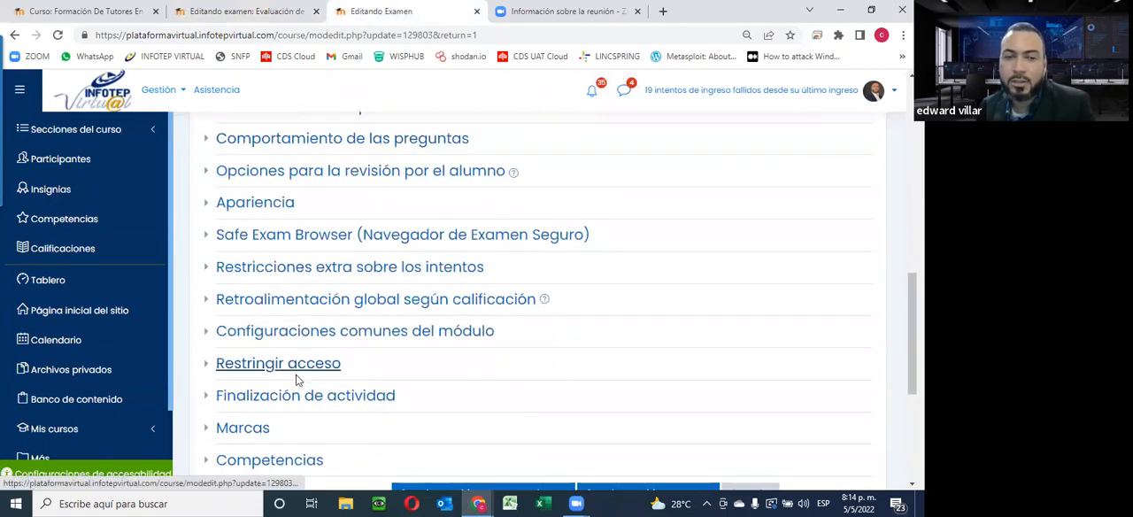
scroll(298, 378, down, 4)
scroll(283, 292, up, 1)
scroll(274, 354, up, 1)
scroll(272, 357, up, 3)
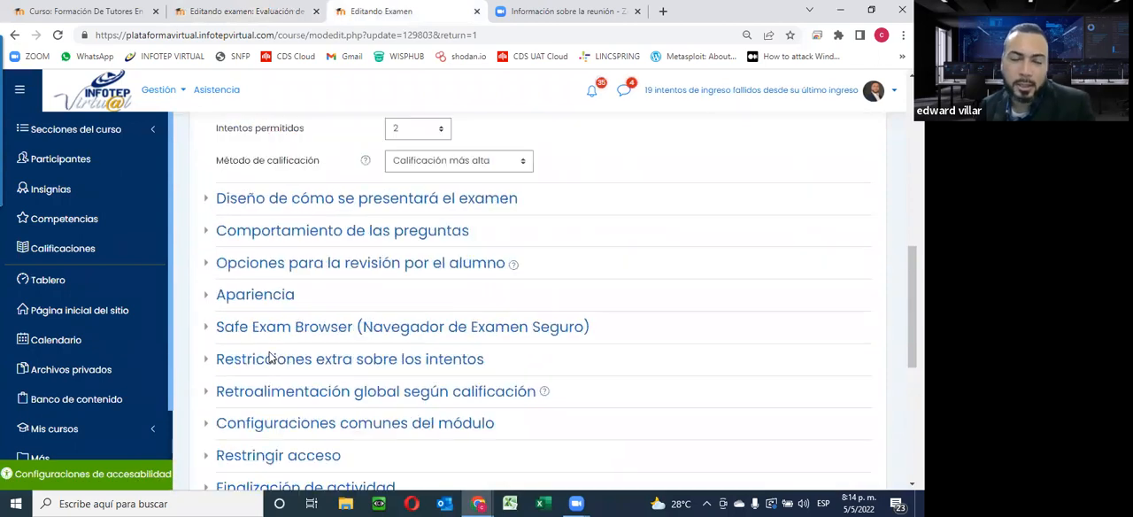
scroll(272, 357, up, 1)
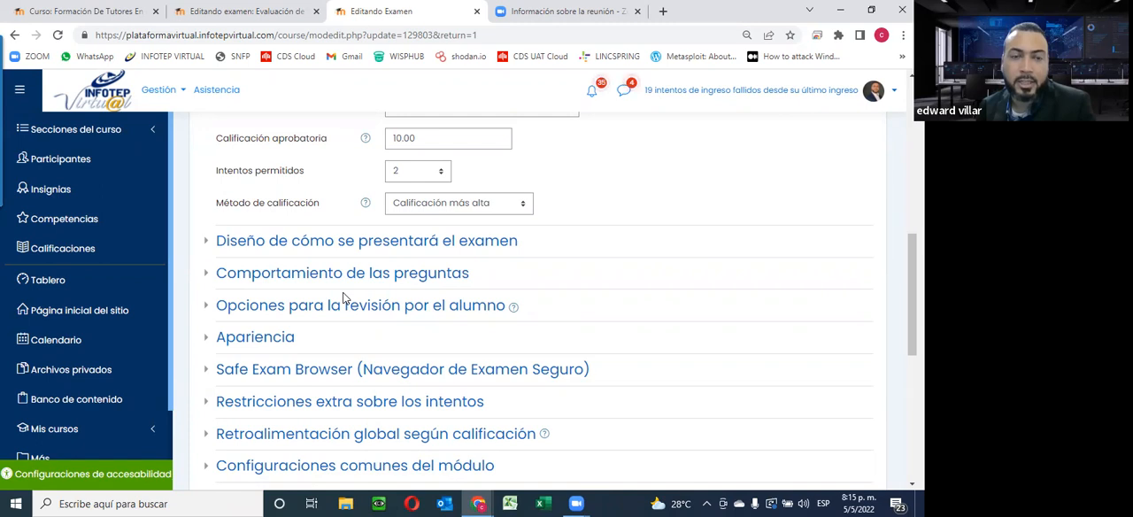
scroll(344, 299, up, 3)
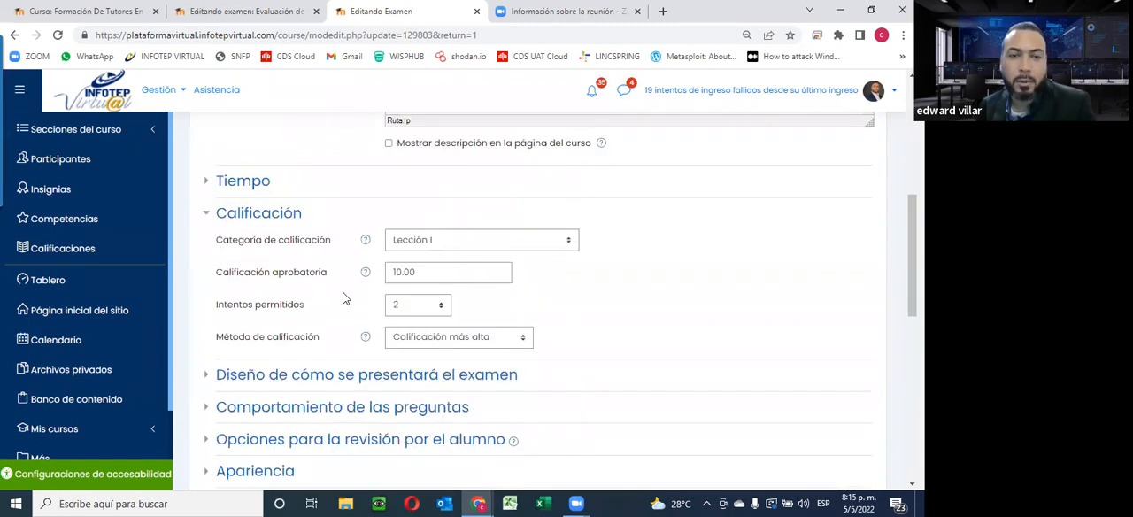
scroll(343, 298, up, 2)
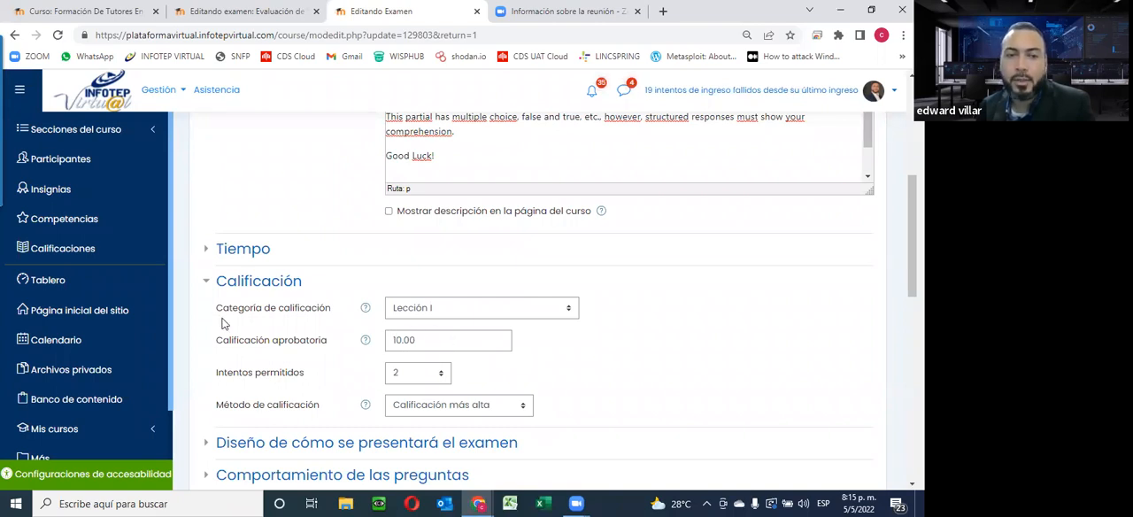
click(428, 340)
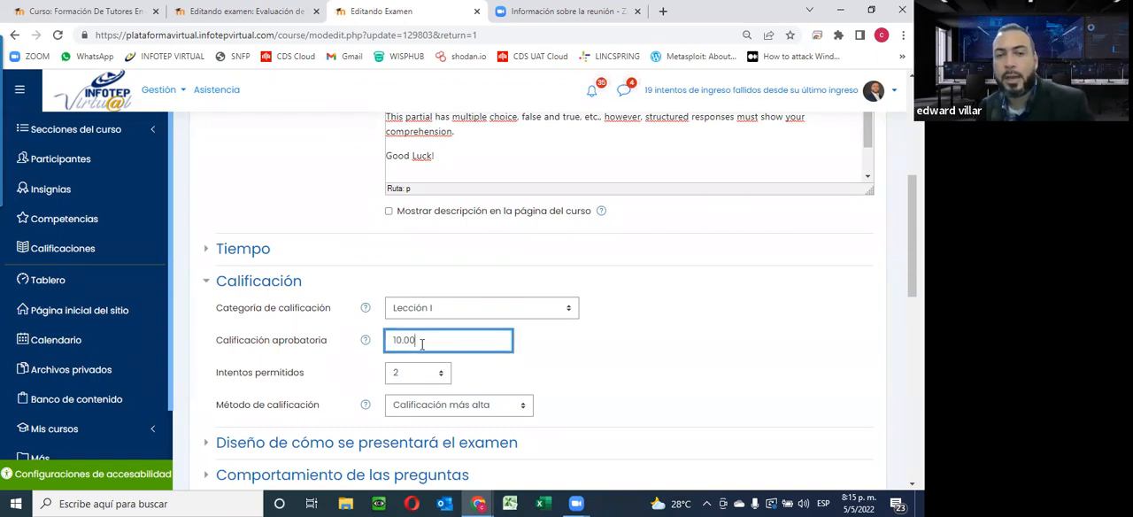
key(BackSpace)
key(BackSpace)
key(BackSpace)
key(BackSpace)
key(BackSpace)
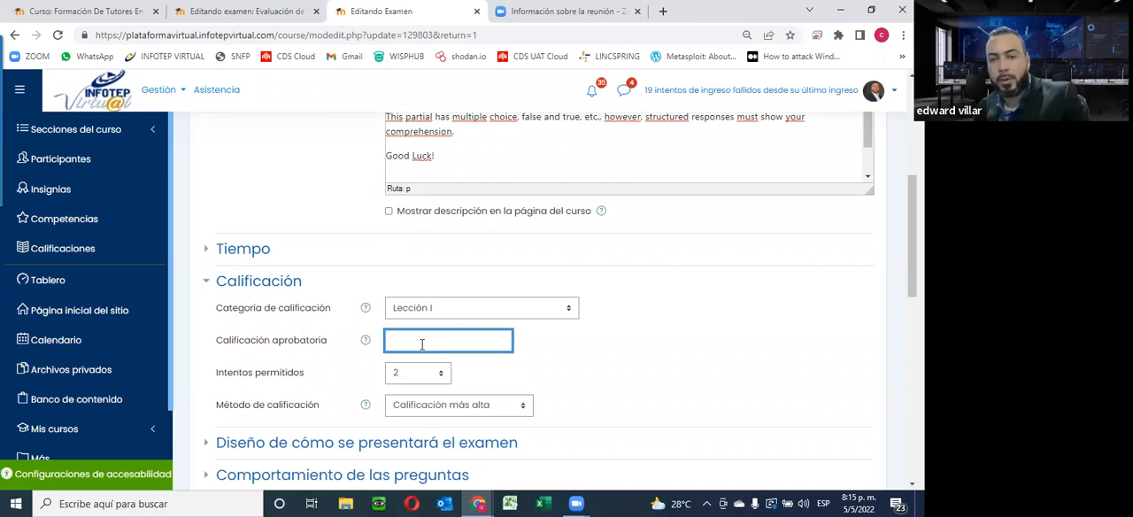
text(25)
click(593, 359)
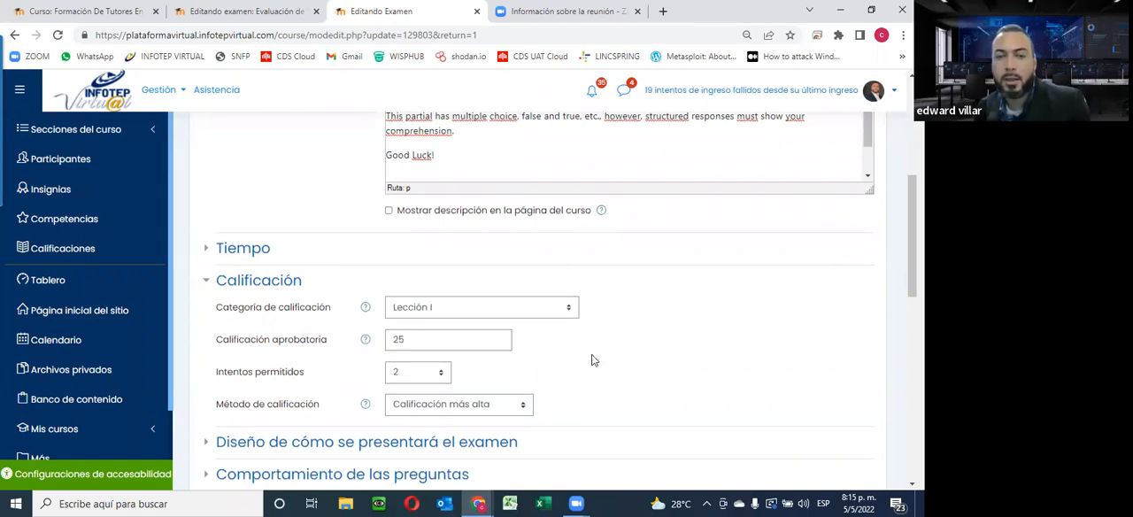
scroll(593, 359, down, 5)
scroll(593, 359, down, 8)
scroll(646, 221, down, 4)
click(642, 207)
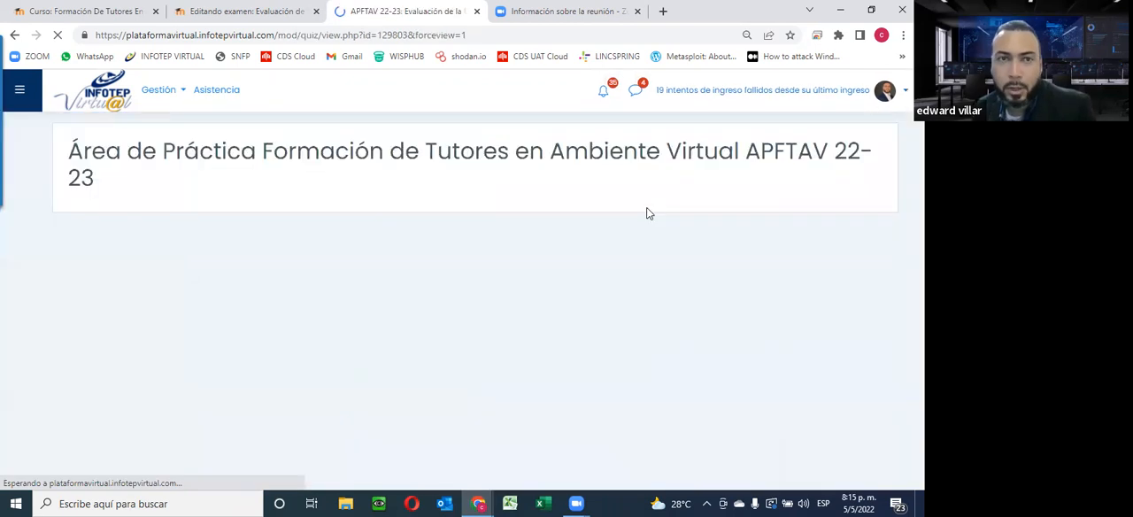
scroll(259, 357, down, 3)
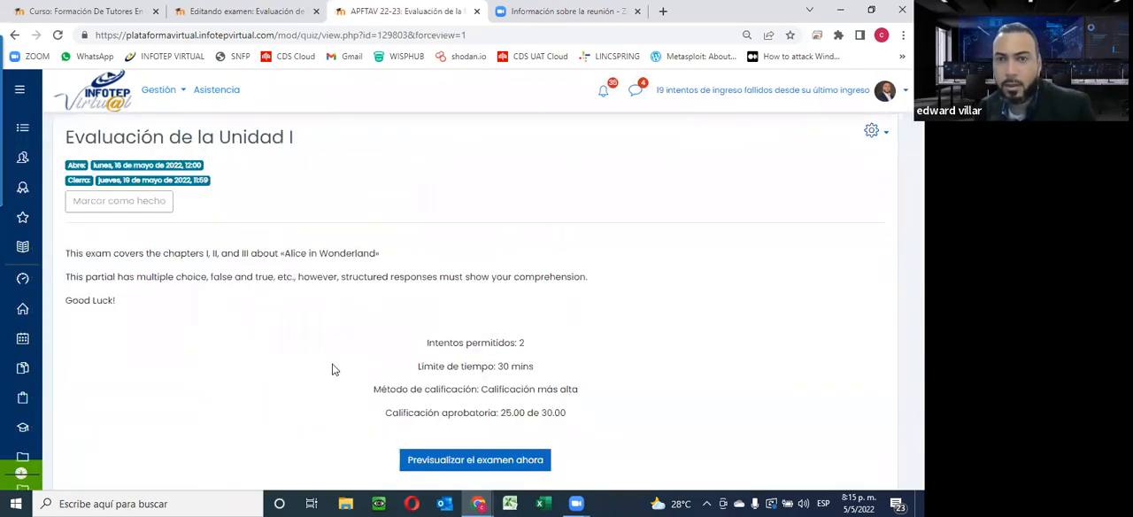
scroll(334, 367, down, 5)
scroll(334, 367, up, 2)
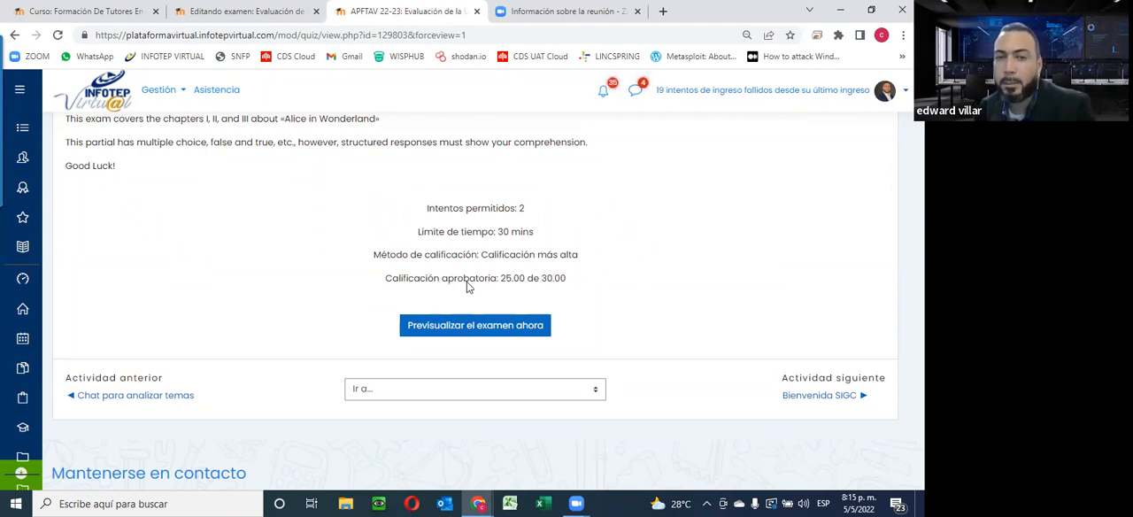
Highlight the 25.00 of 30.00 passing grade on the summary and open the quiz administration options.
drag(446, 280, 498, 284)
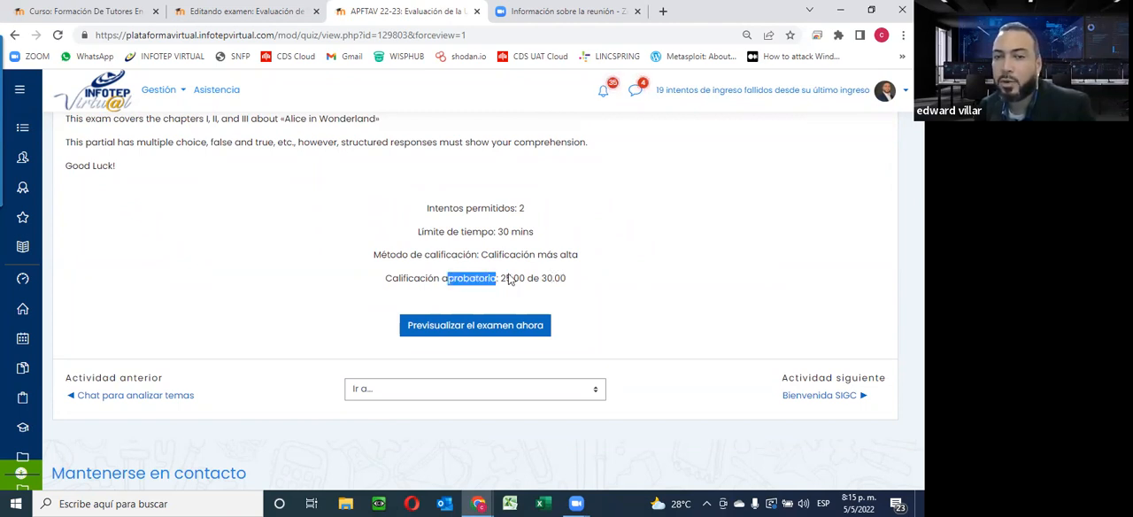
drag(542, 278, 577, 280)
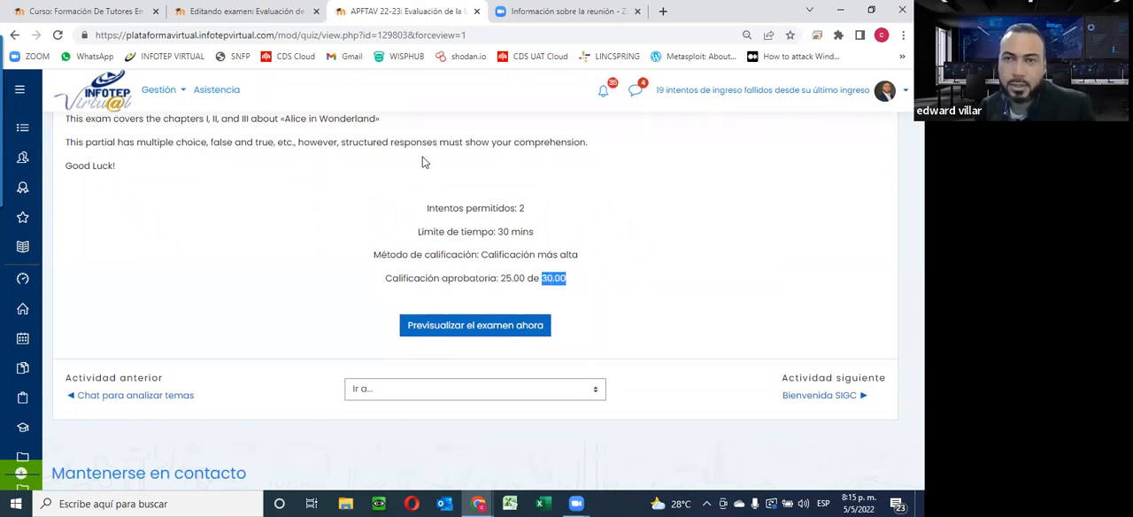
scroll(619, 262, up, 3)
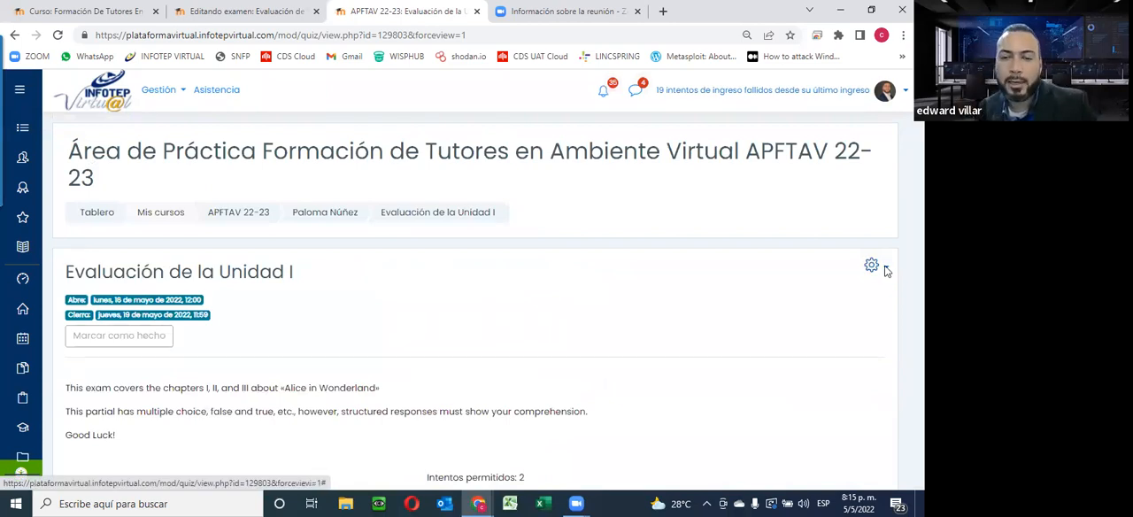
scroll(520, 352, down, 3)
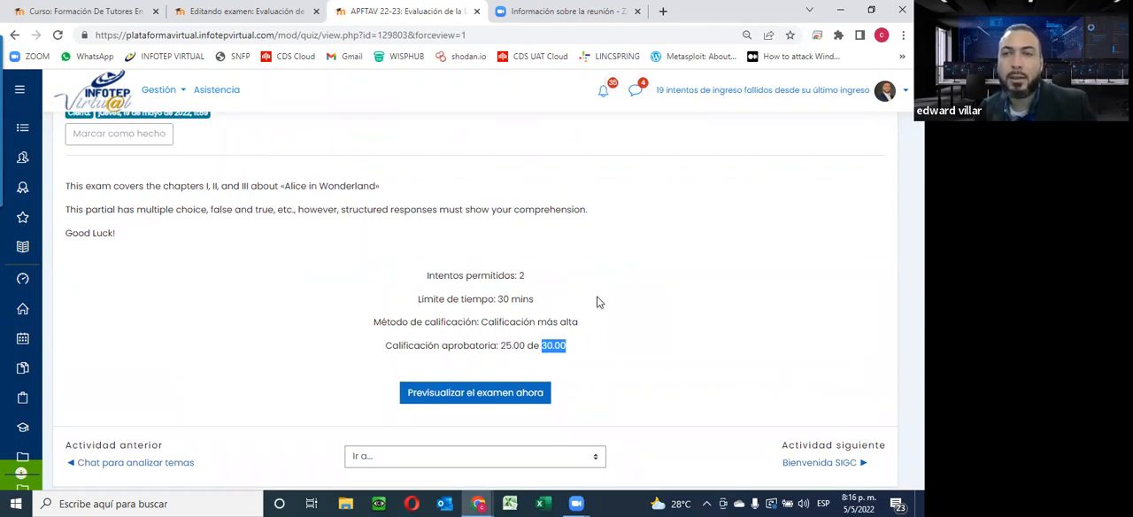
scroll(597, 302, up, 3)
scroll(842, 238, up, 3)
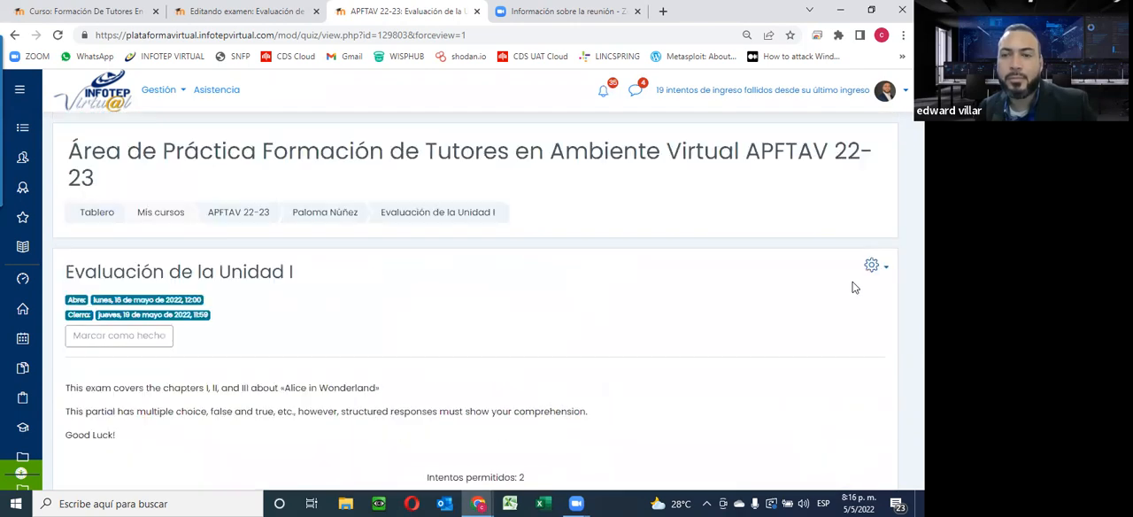
click(864, 265)
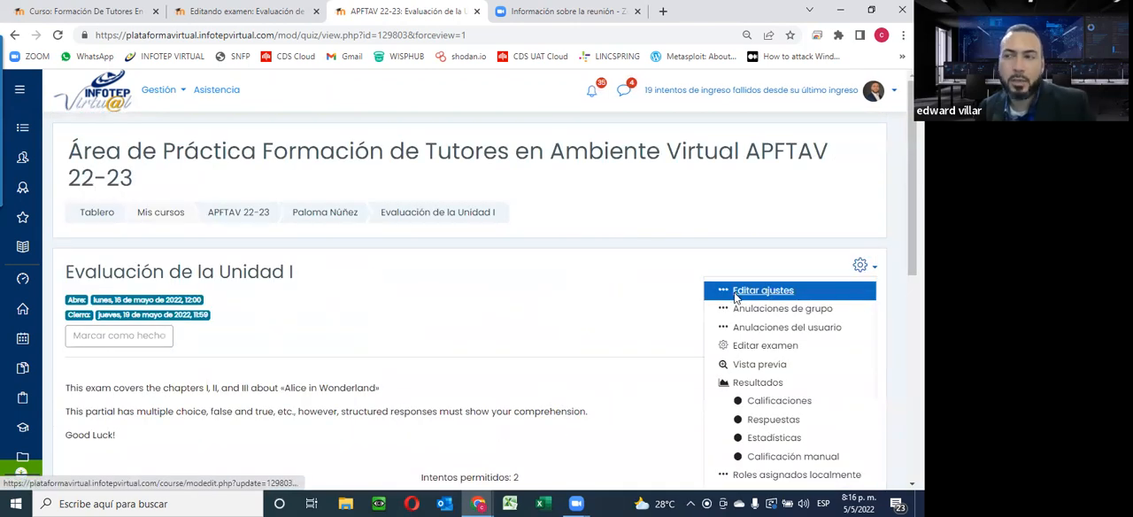
Reopen Editar ajustes and review the grading method, leaving Calificación más alta unchanged.
click(727, 285)
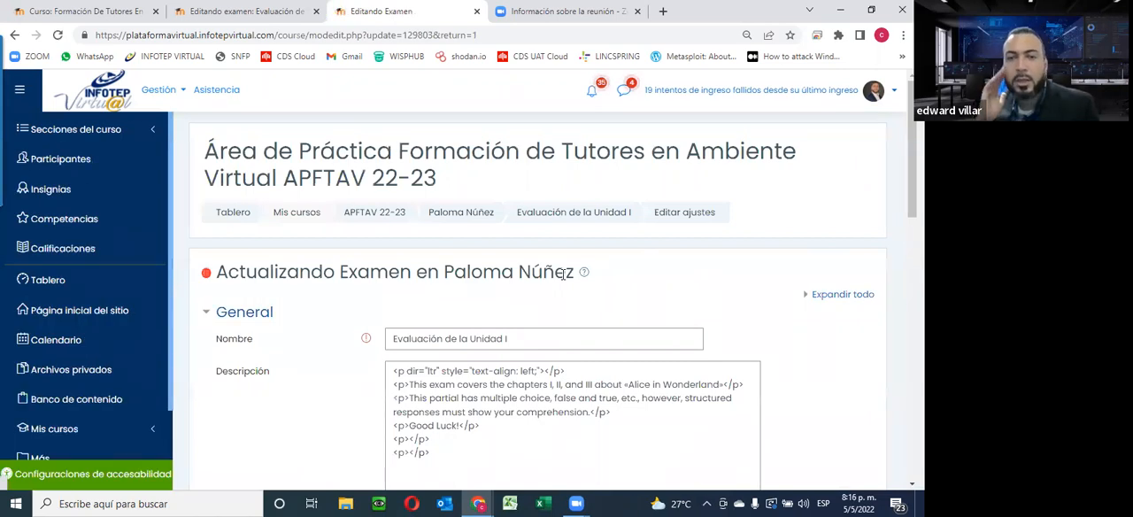
scroll(442, 309, down, 3)
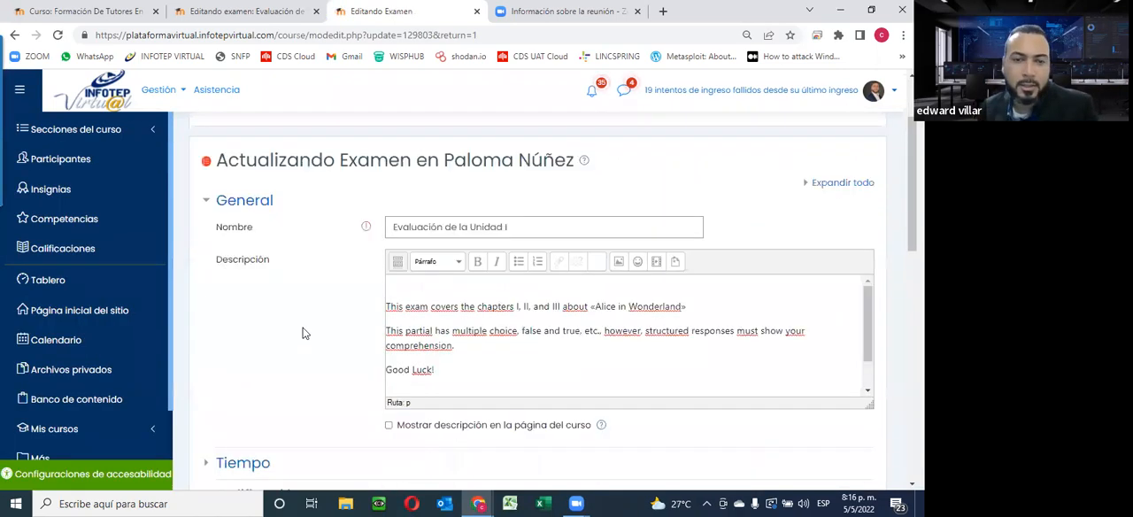
scroll(302, 333, down, 3)
click(208, 205)
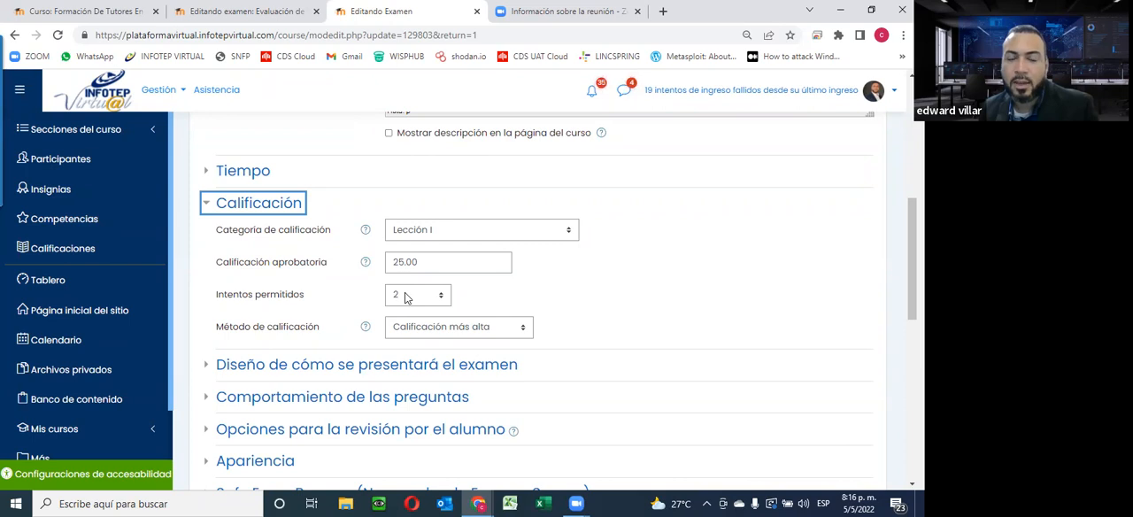
click(414, 328)
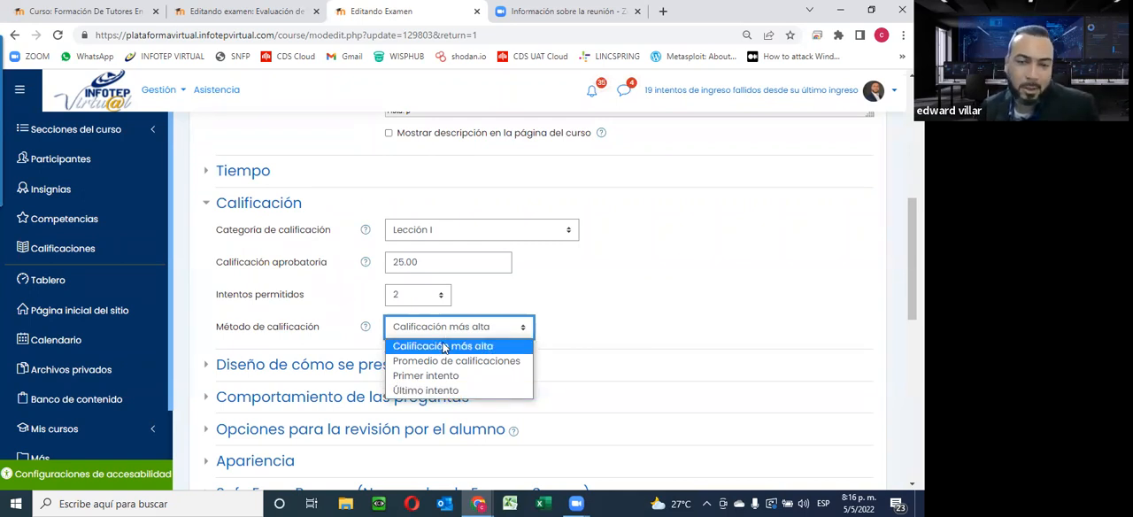
click(457, 409)
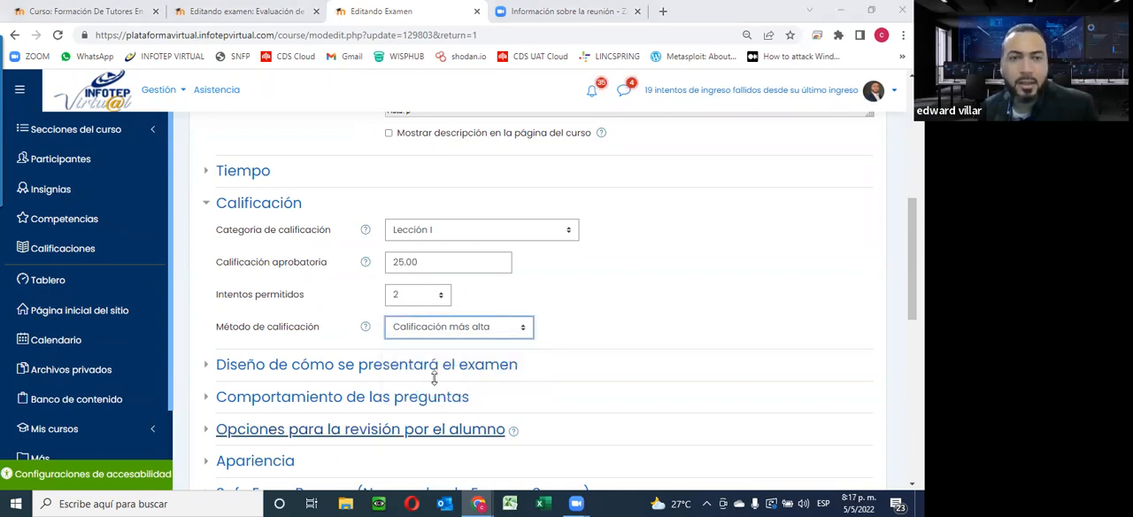
click(323, 354)
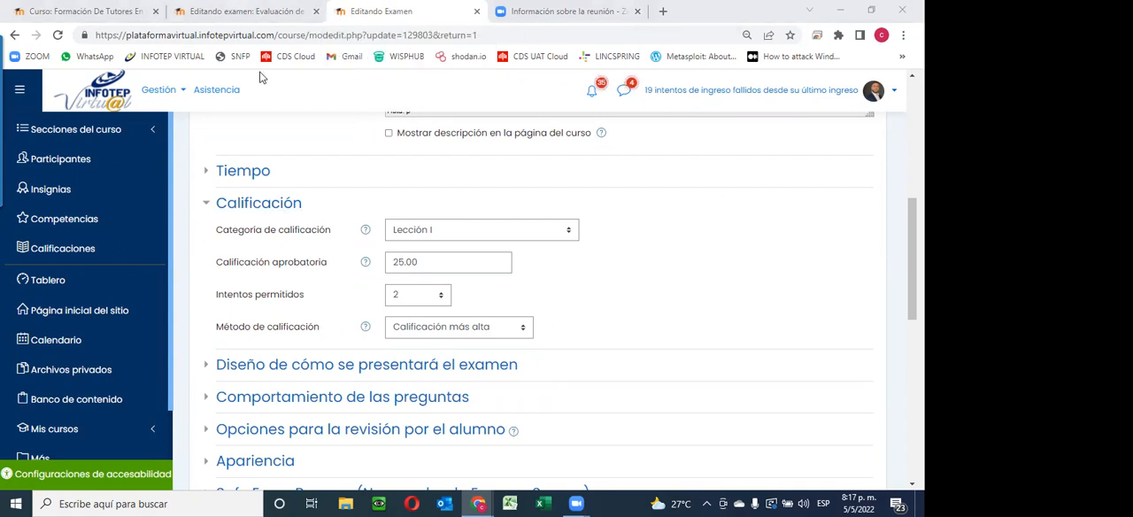
Switch through the quiz editor tab back to the course page.
click(230, 11)
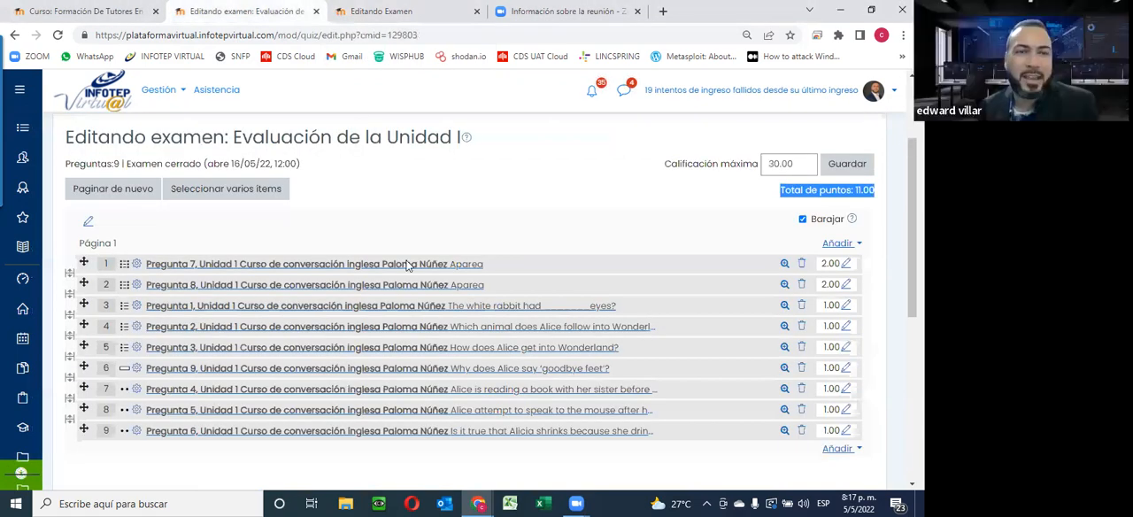
key(ctrl+shift+Tab)
scroll(539, 305, down, 5)
scroll(539, 305, down, 5)
scroll(539, 305, down, 5)
scroll(539, 306, down, 5)
scroll(539, 305, up, 2)
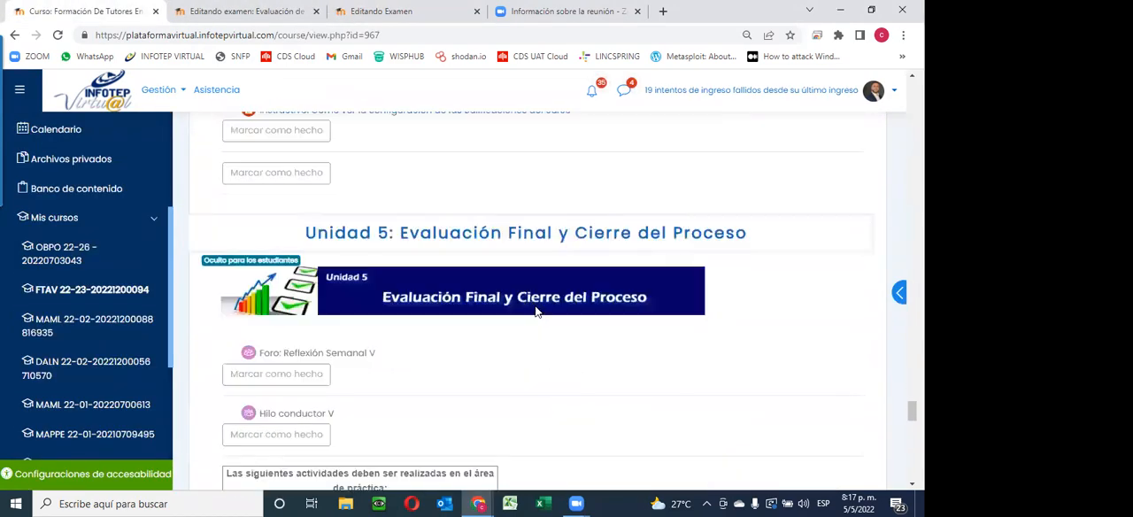
scroll(539, 305, up, 2)
scroll(539, 306, up, 3)
scroll(539, 305, up, 2)
scroll(534, 312, up, 2)
scroll(533, 311, up, 2)
scroll(534, 311, up, 2)
scroll(534, 311, up, 2)
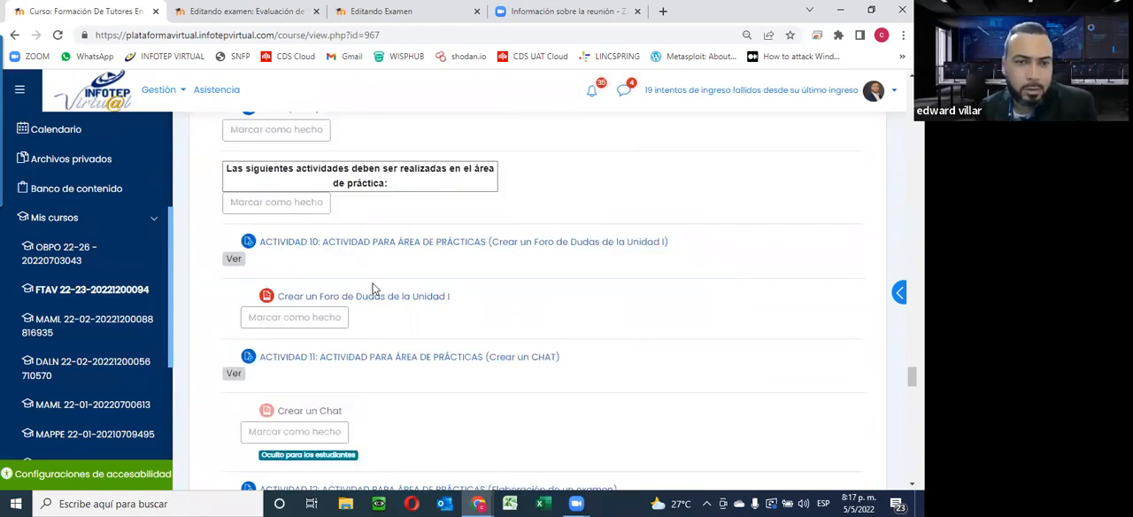
scroll(373, 288, up, 2)
scroll(372, 287, up, 2)
scroll(336, 274, up, 2)
scroll(299, 264, up, 2)
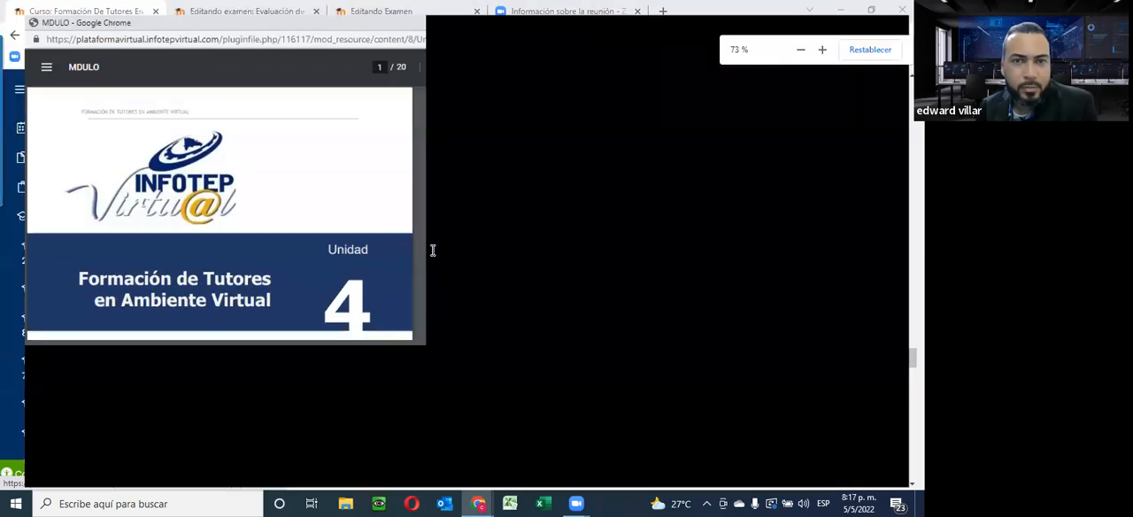
scroll(506, 290, down, 5)
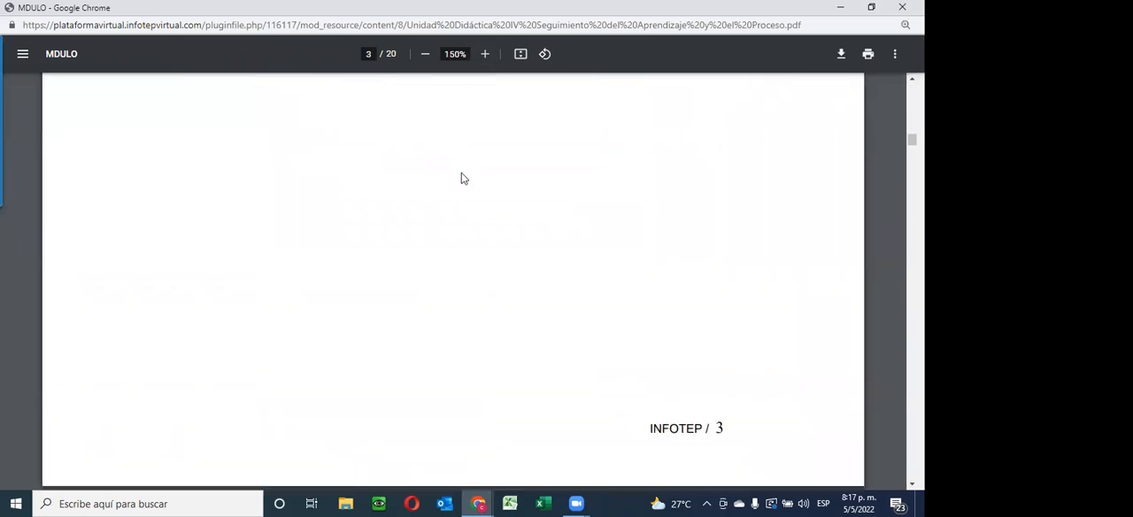
scroll(461, 179, down, 4)
scroll(466, 190, down, 4)
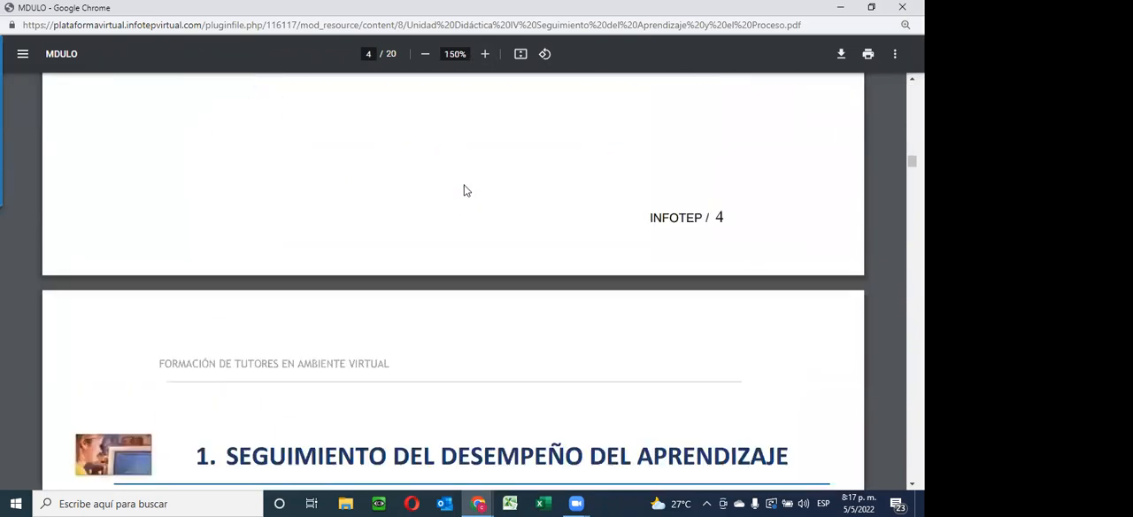
scroll(466, 190, down, 3)
scroll(466, 191, down, 3)
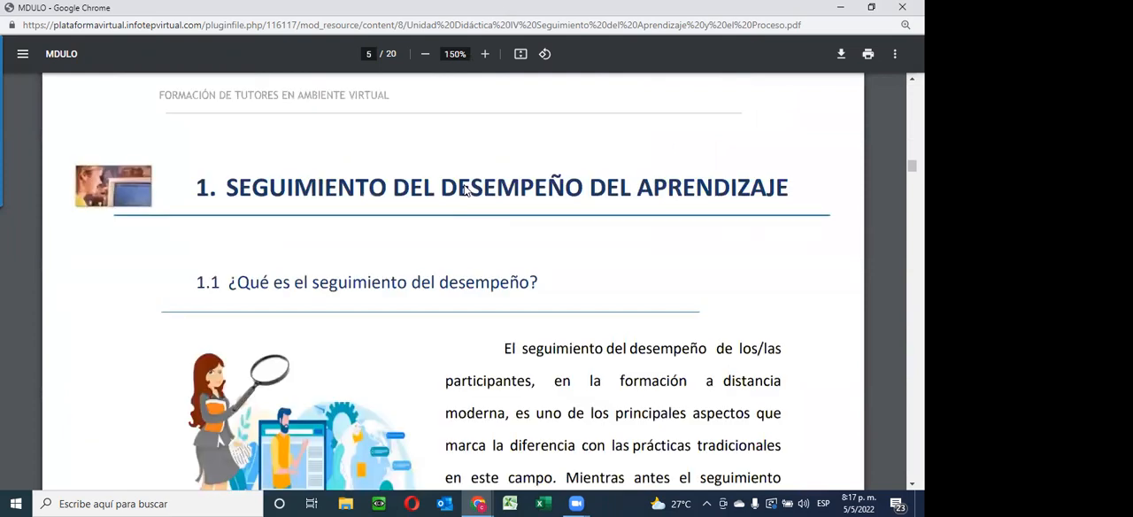
scroll(467, 190, down, 3)
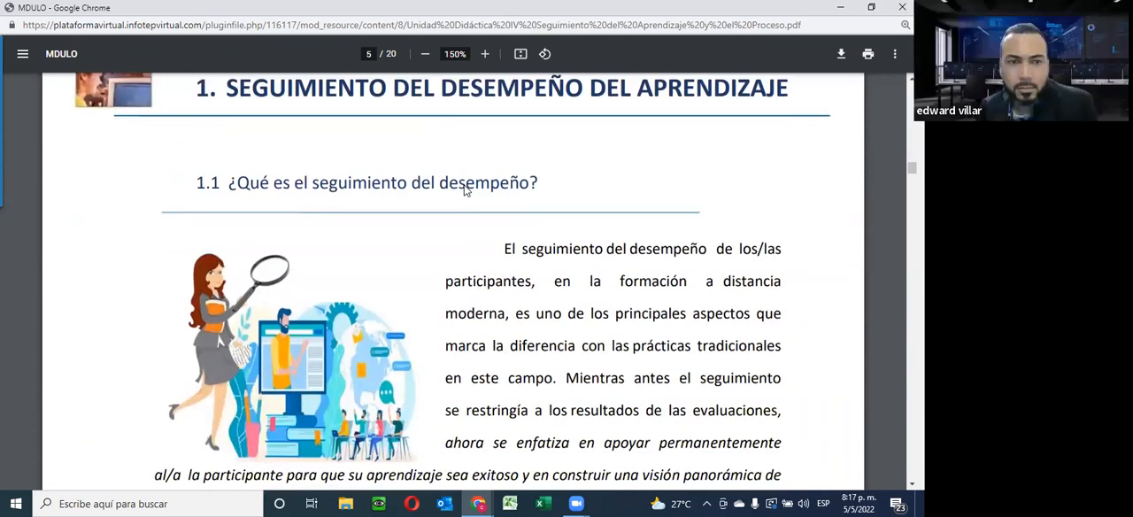
scroll(467, 190, down, 3)
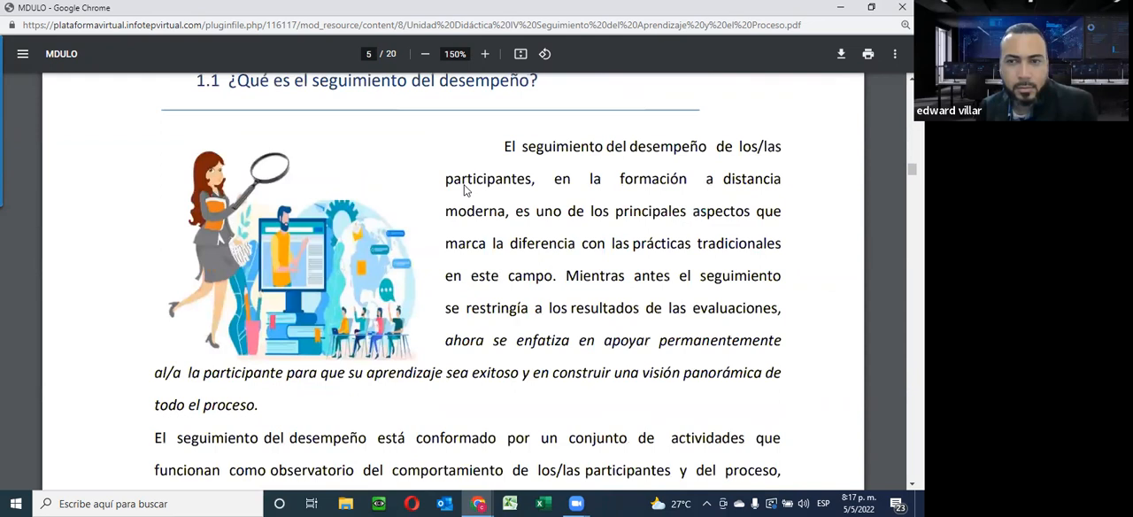
scroll(467, 190, down, 5)
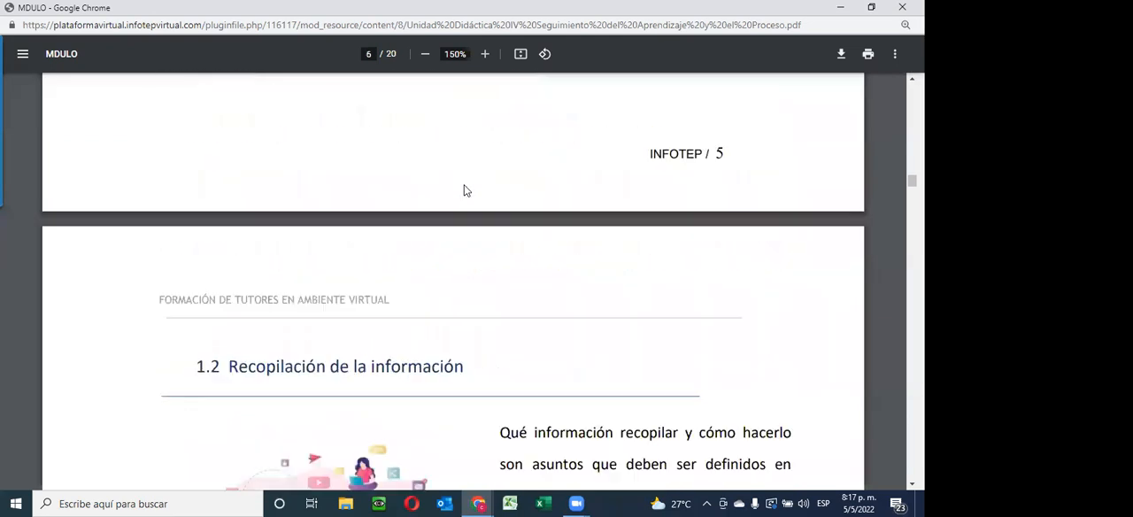
scroll(467, 190, down, 3)
scroll(466, 191, down, 2)
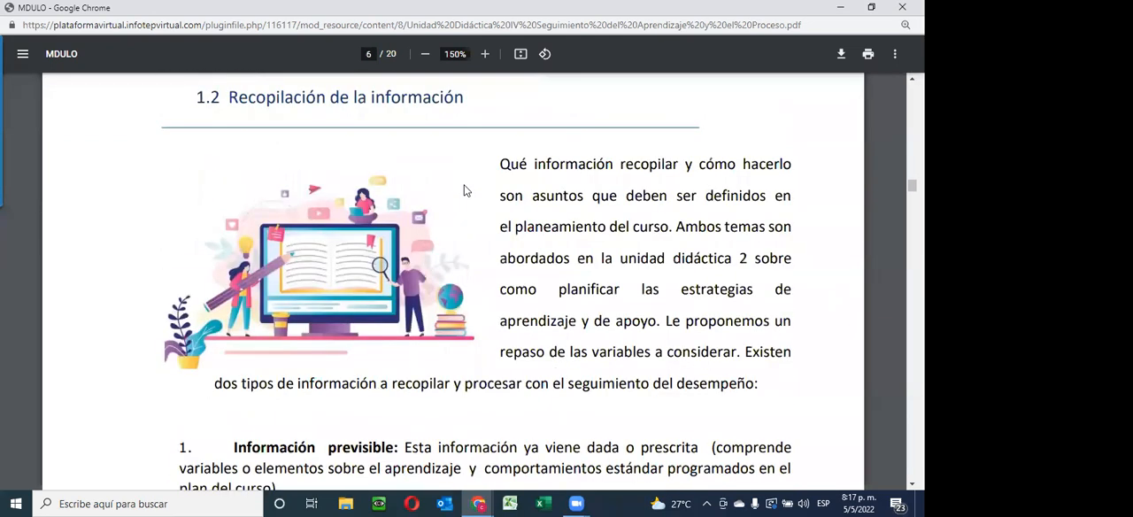
scroll(466, 190, down, 2)
scroll(466, 190, down, 5)
scroll(466, 190, down, 2)
scroll(466, 190, down, 2)
scroll(466, 191, down, 2)
scroll(467, 190, down, 4)
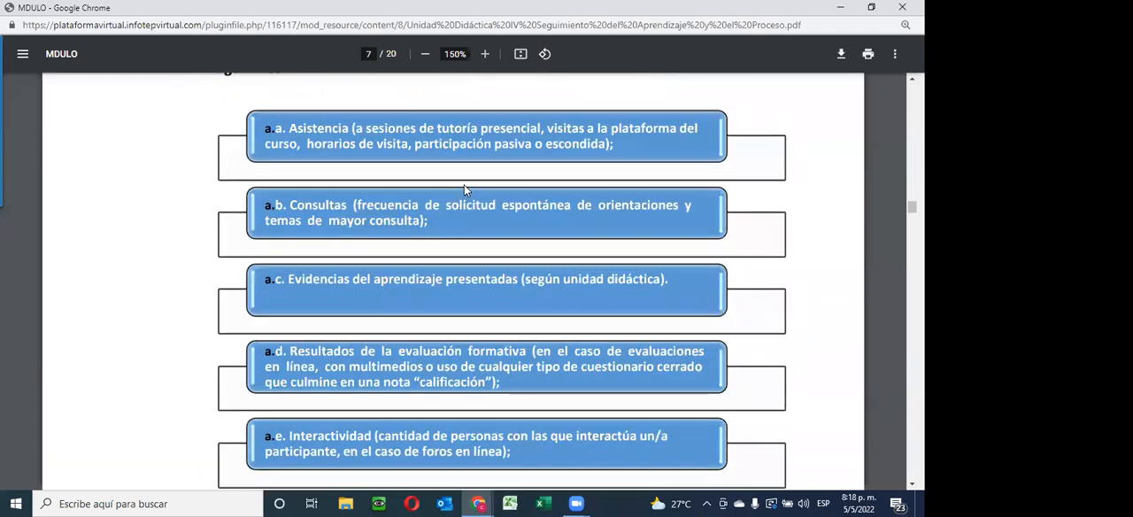
scroll(466, 190, down, 2)
scroll(466, 190, down, 5)
scroll(466, 190, down, 4)
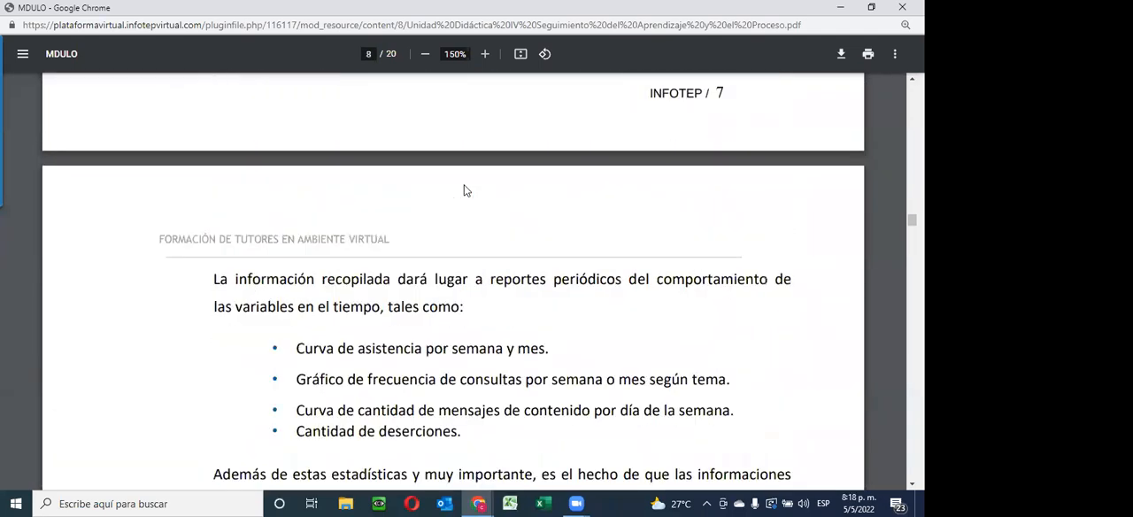
scroll(466, 190, down, 1)
scroll(467, 191, down, 4)
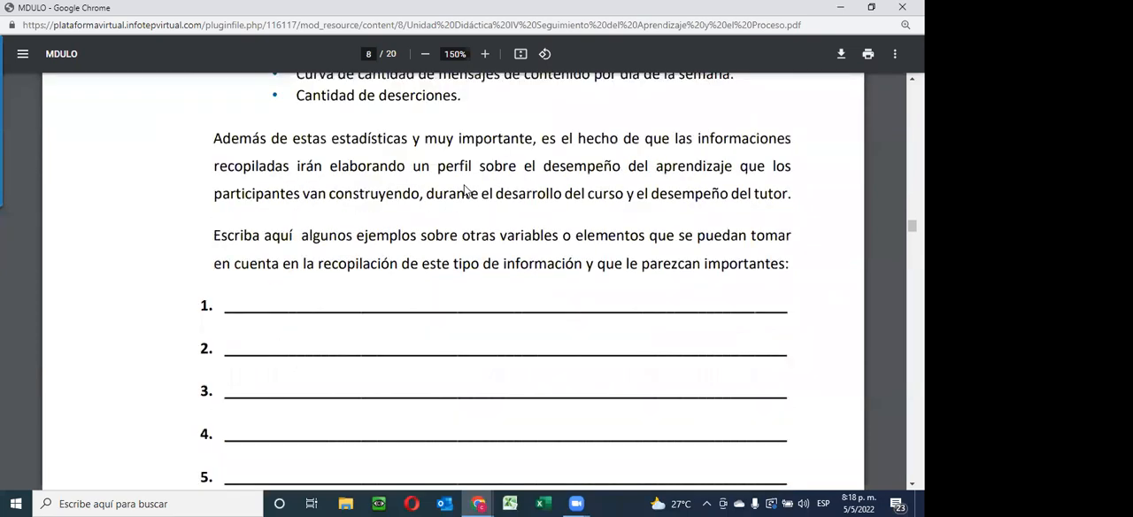
scroll(467, 190, down, 5)
scroll(467, 190, down, 2)
scroll(466, 190, down, 2)
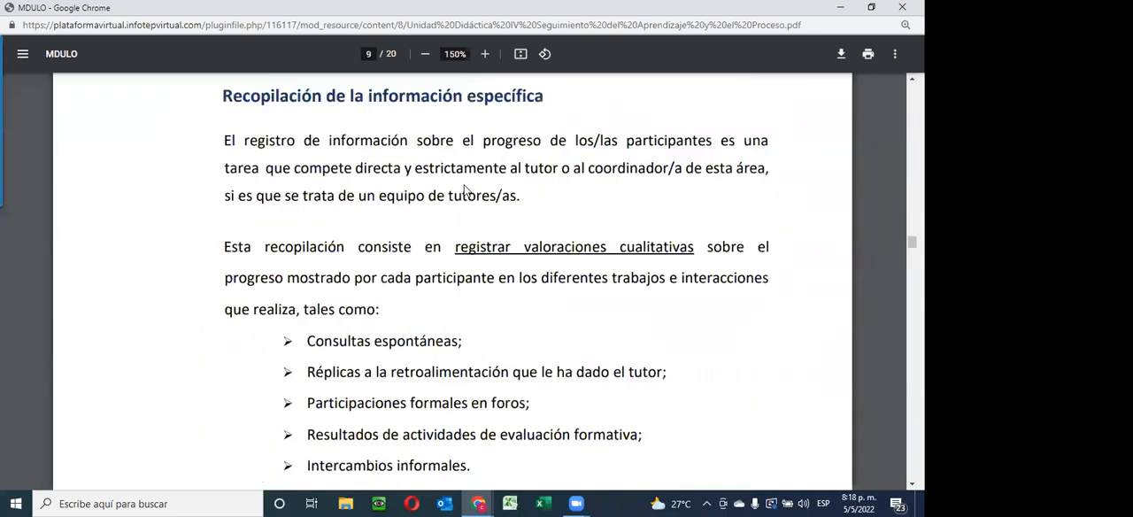
scroll(466, 190, down, 4)
scroll(466, 190, down, 6)
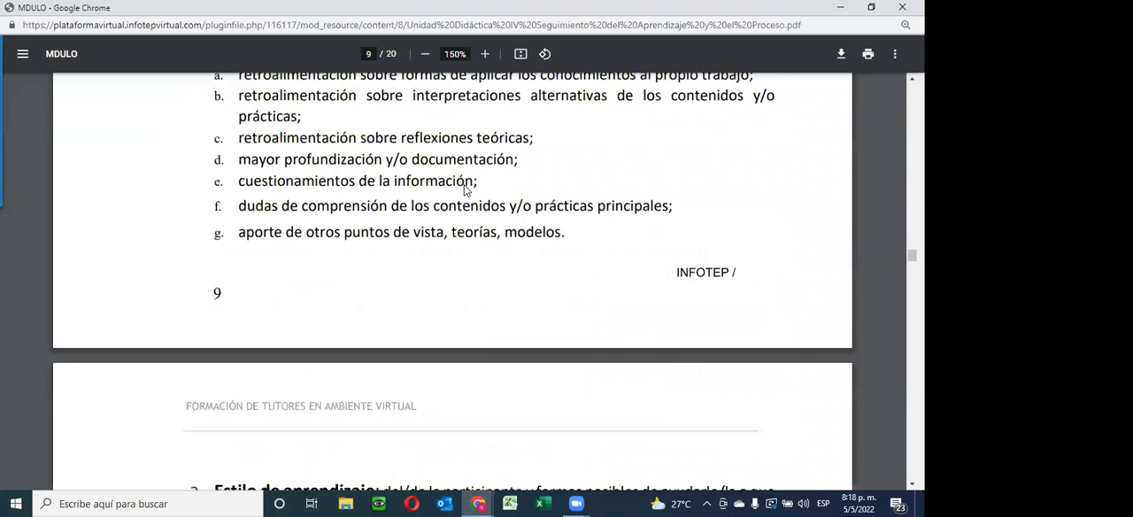
scroll(467, 190, down, 5)
scroll(466, 190, down, 6)
scroll(467, 190, down, 4)
scroll(466, 190, down, 5)
scroll(467, 190, down, 6)
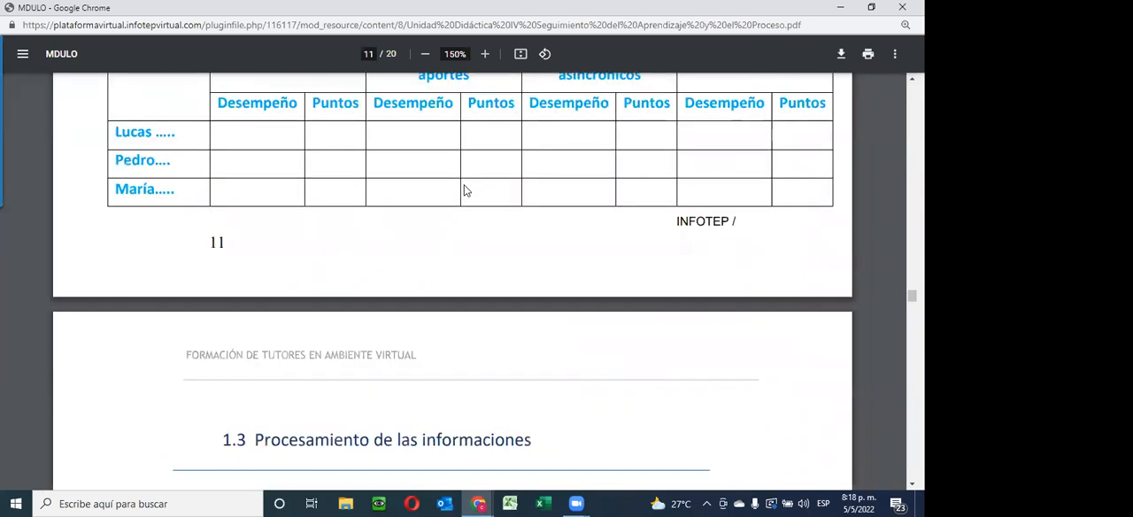
scroll(467, 191, down, 5)
scroll(466, 191, down, 5)
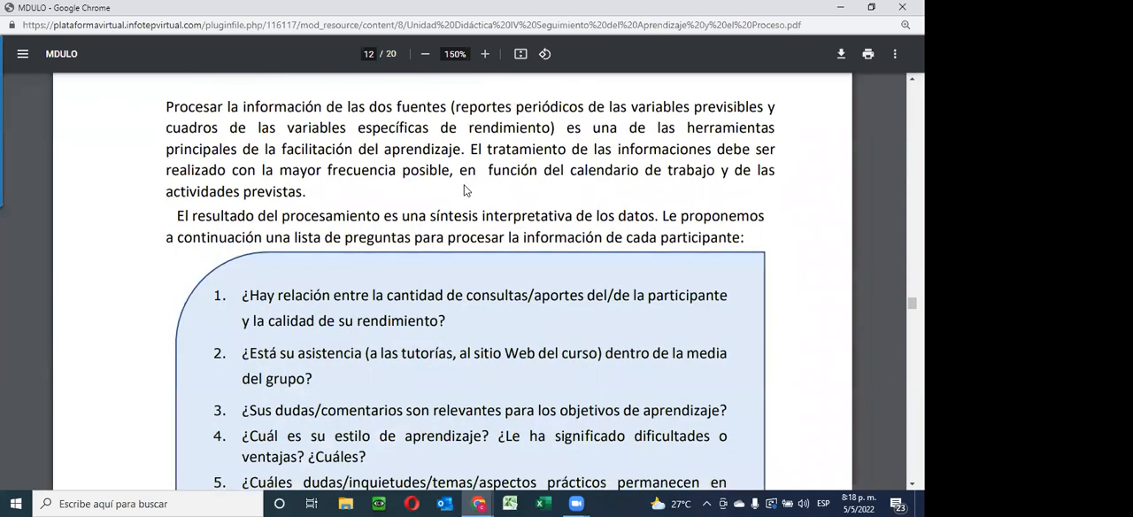
scroll(467, 190, down, 5)
scroll(466, 190, down, 3)
scroll(464, 185, down, 3)
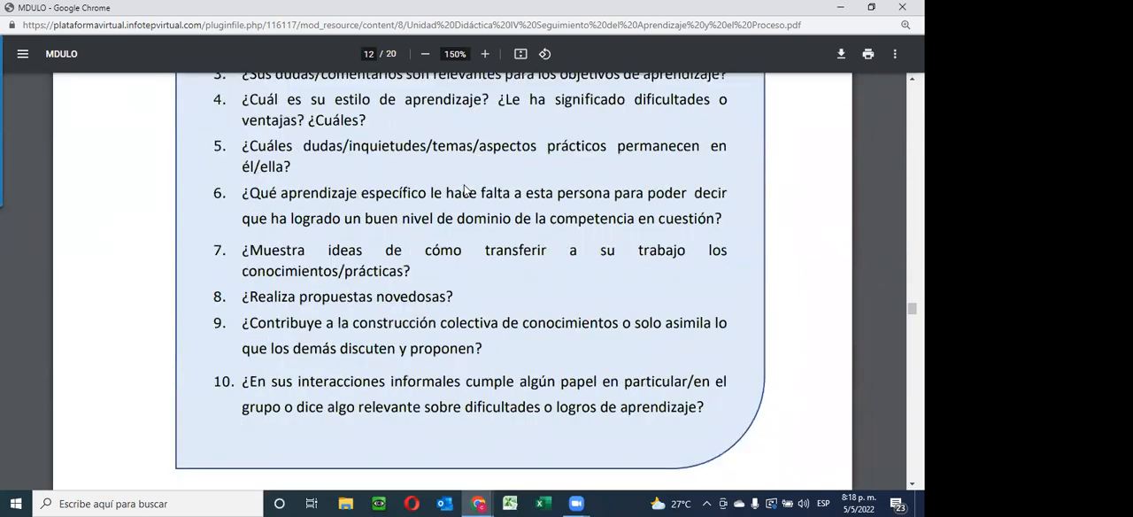
scroll(466, 190, down, 6)
scroll(467, 191, down, 1)
scroll(466, 191, down, 3)
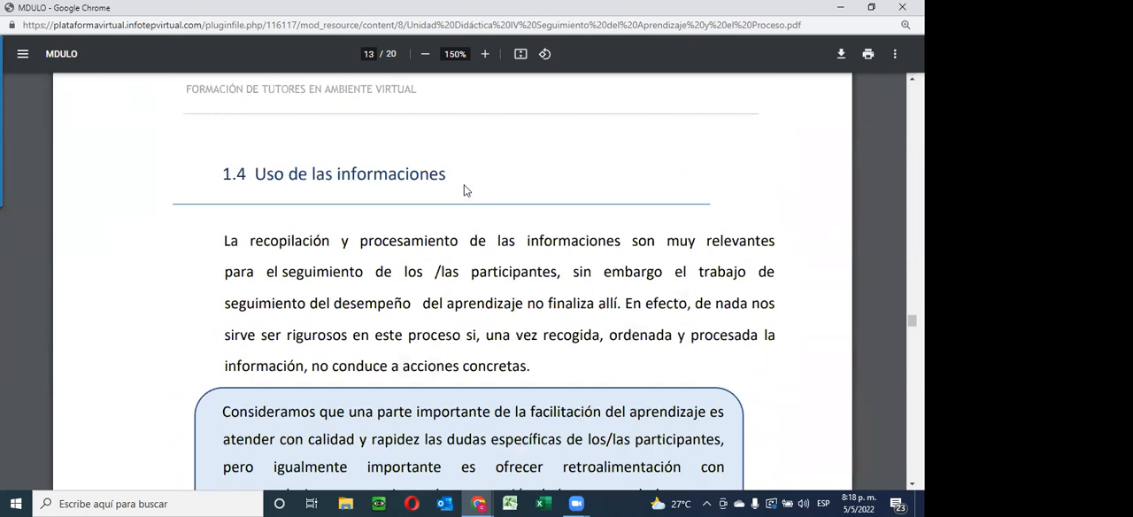
scroll(466, 190, down, 5)
scroll(466, 190, down, 5)
scroll(467, 190, down, 5)
scroll(467, 190, down, 2)
scroll(466, 190, down, 3)
scroll(466, 190, down, 3)
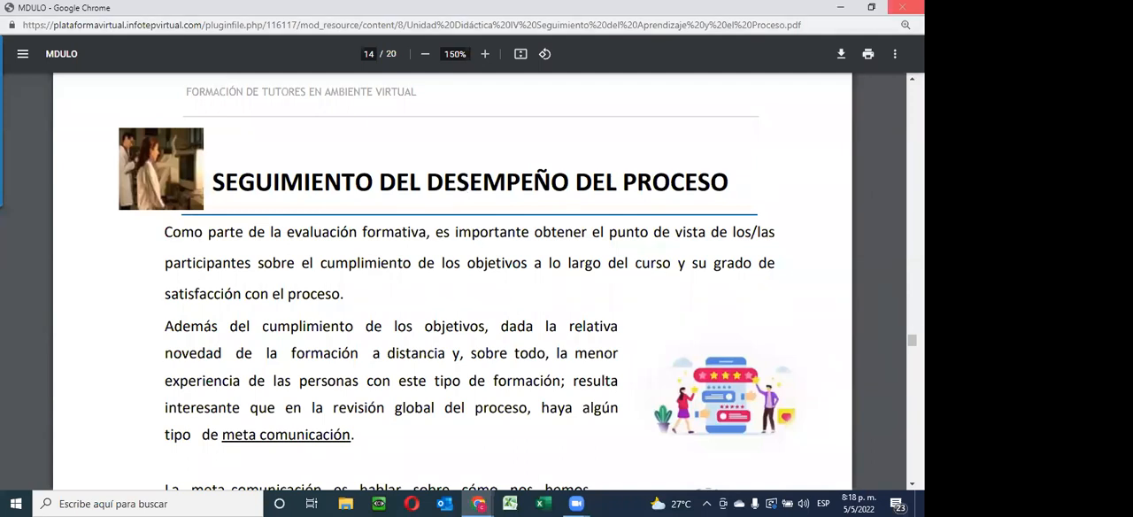
Close the PDF module window and open the course administration options.
click(839, 7)
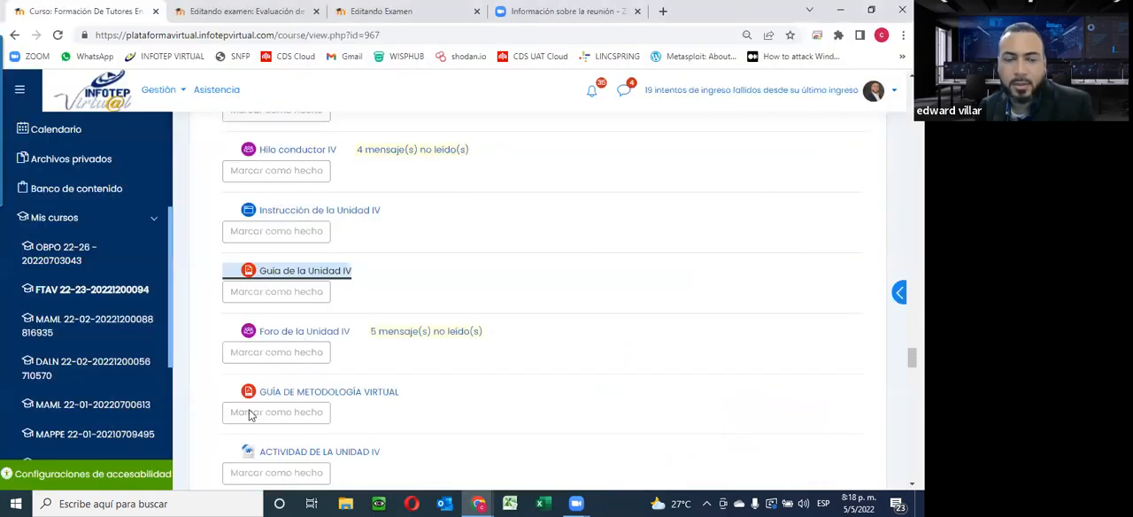
scroll(257, 358, down, 3)
scroll(258, 376, up, 3)
scroll(256, 376, up, 5)
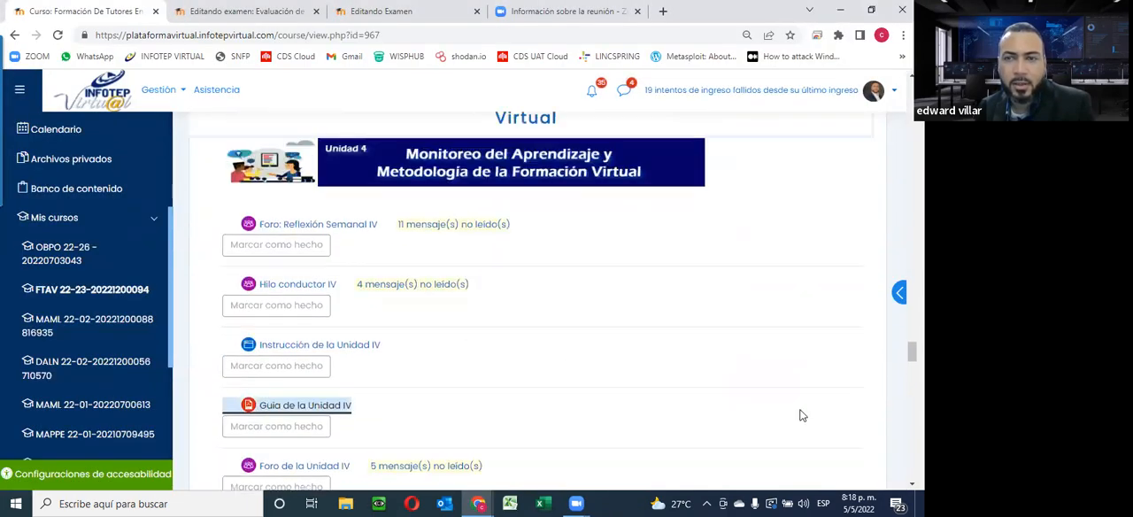
drag(912, 352, 894, 84)
scroll(531, 266, up, 5)
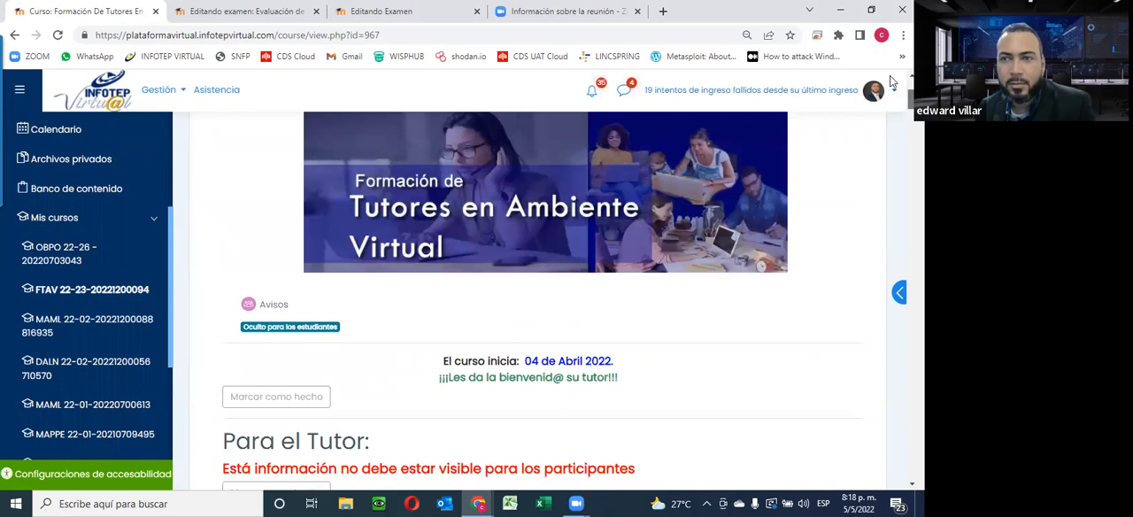
click(857, 153)
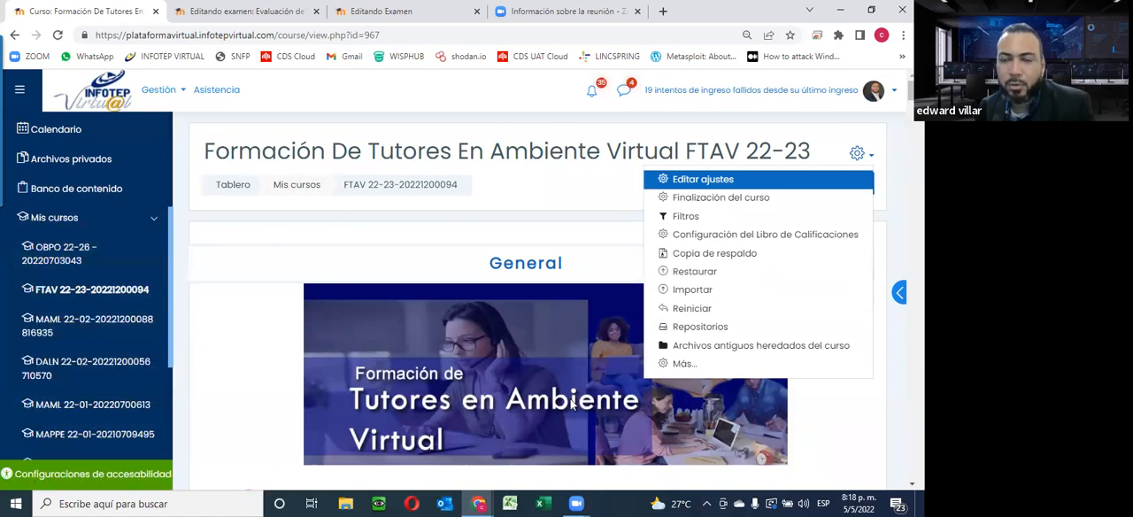
scroll(633, 423, down, 2)
scroll(633, 423, down, 5)
scroll(633, 423, down, 3)
scroll(634, 423, down, 3)
scroll(442, 195, down, 3)
scroll(443, 194, down, 2)
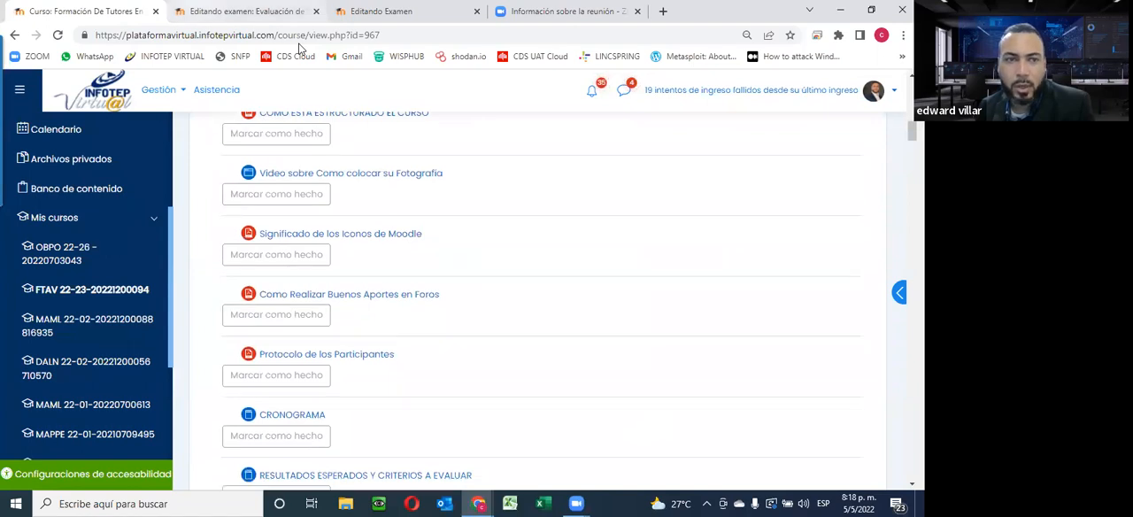
Return to the quiz editor and open the Añadir options for adding questions.
key(ctrl+Tab)
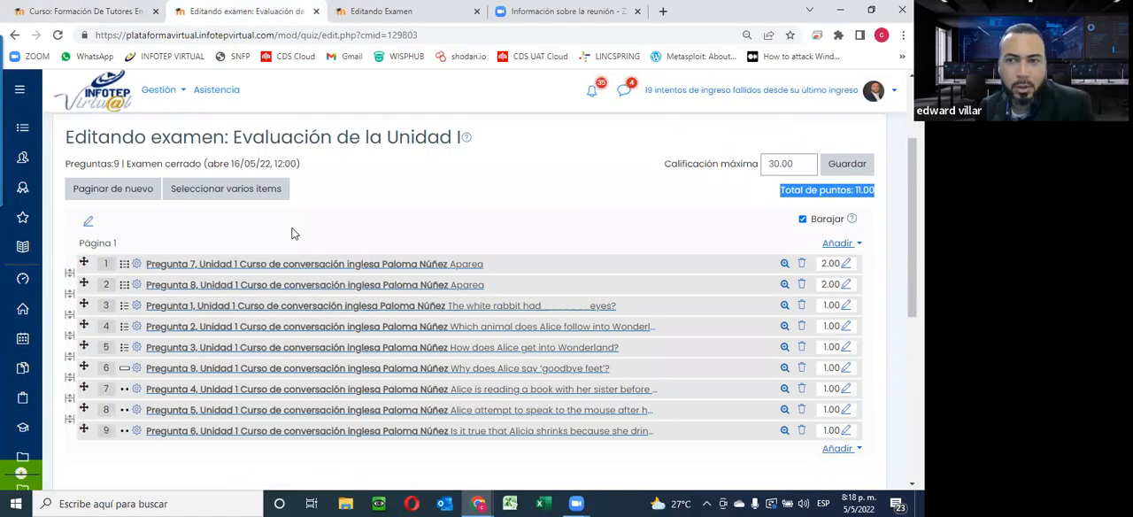
scroll(295, 232, down, 3)
scroll(295, 233, down, 1)
scroll(295, 233, down, 1)
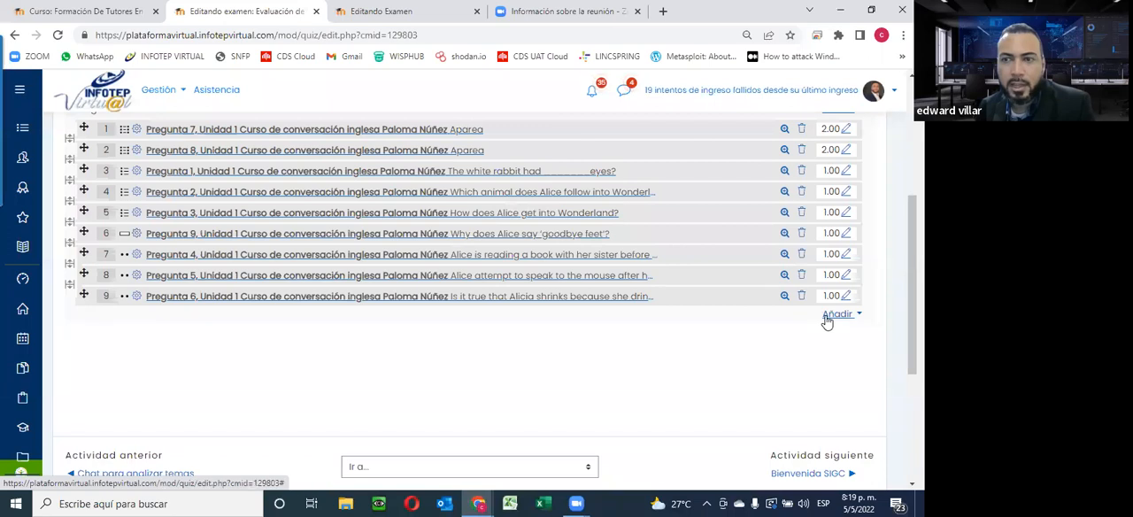
click(836, 314)
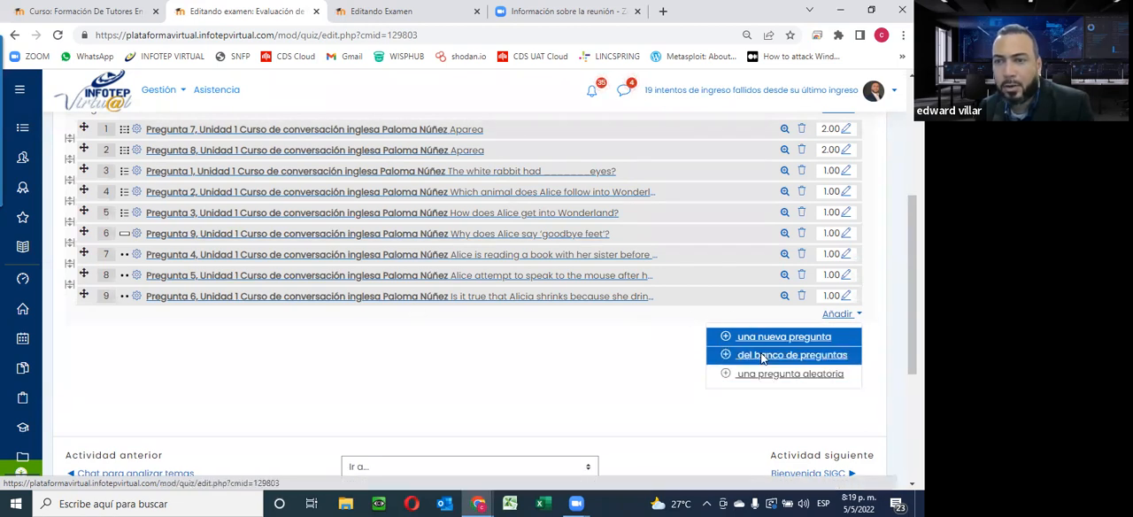
Browse the question bank's Por defecto en APHDAPEA 21-14 (34) category, then close the dialog without adding.
click(765, 355)
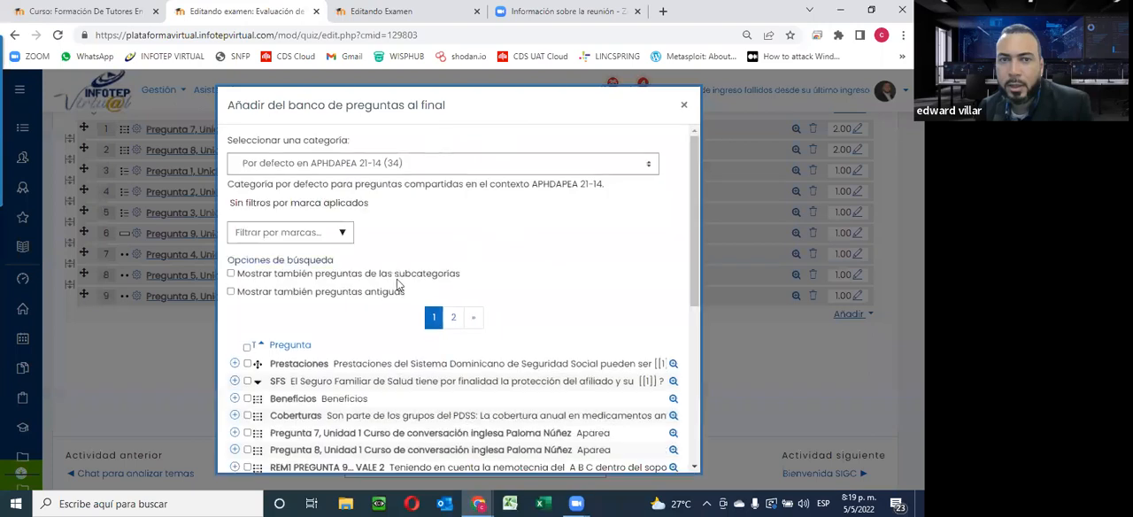
scroll(395, 284, down, 4)
scroll(396, 292, down, 4)
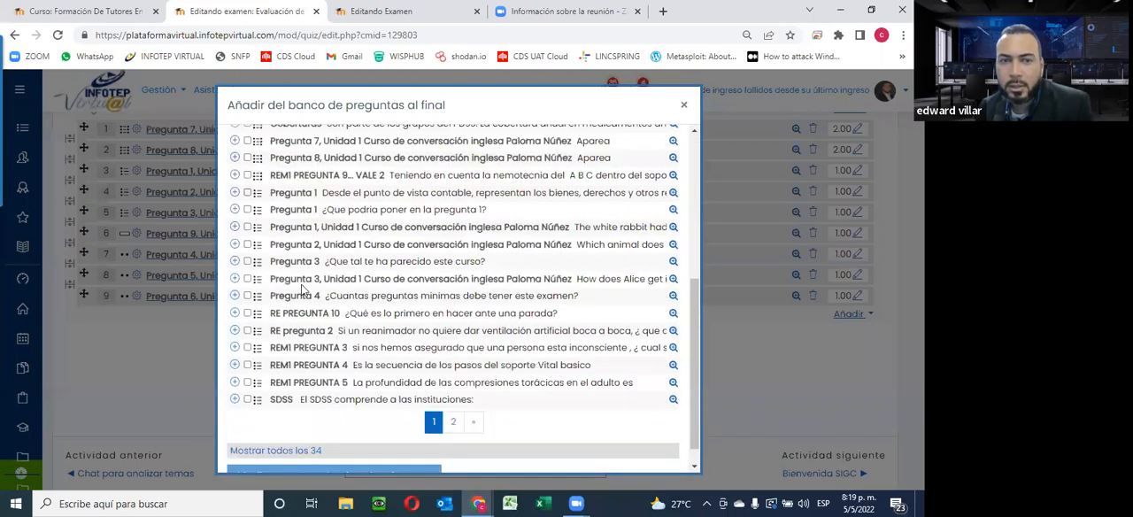
click(453, 399)
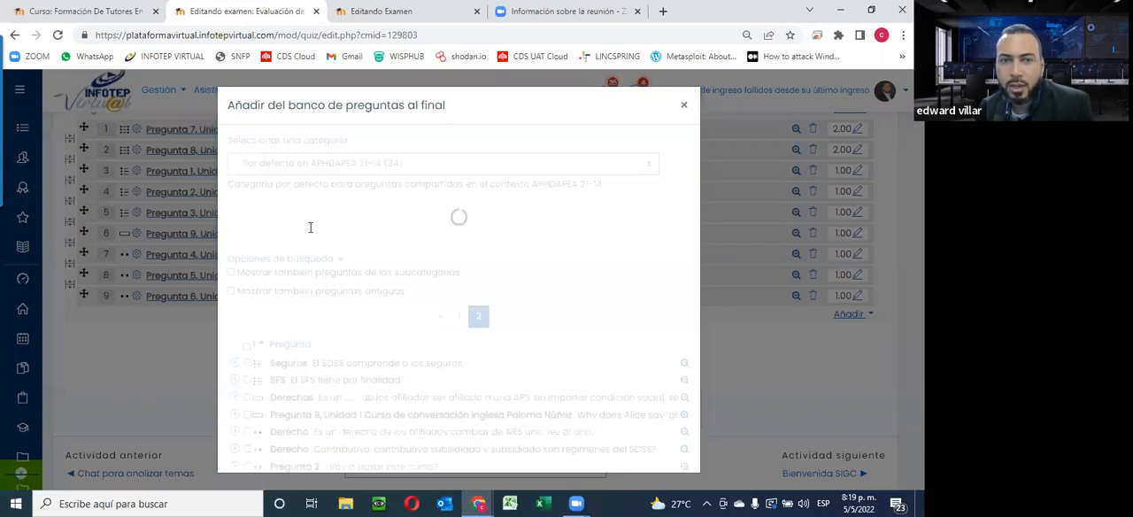
scroll(359, 318, down, 5)
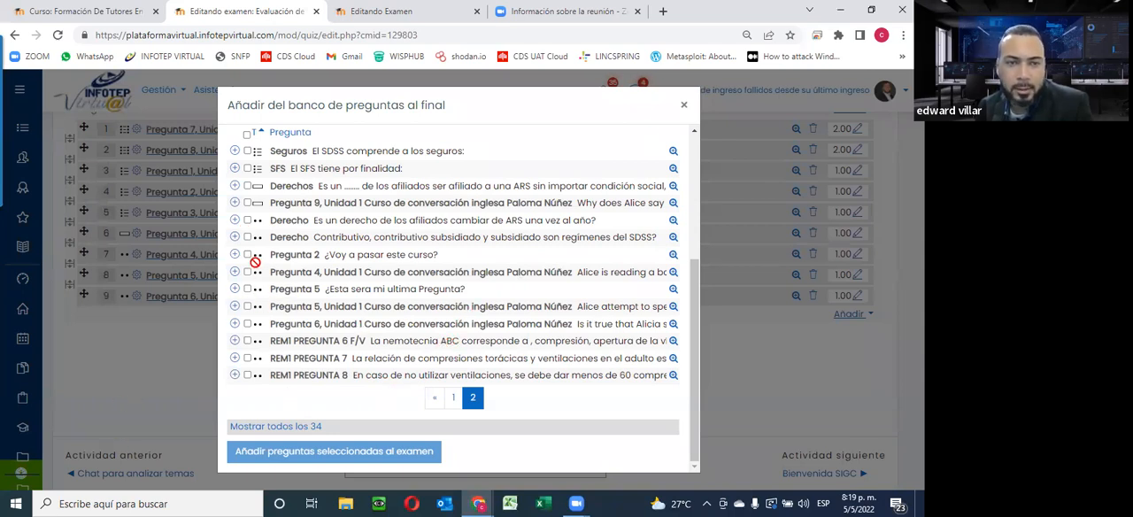
scroll(401, 151, up, 5)
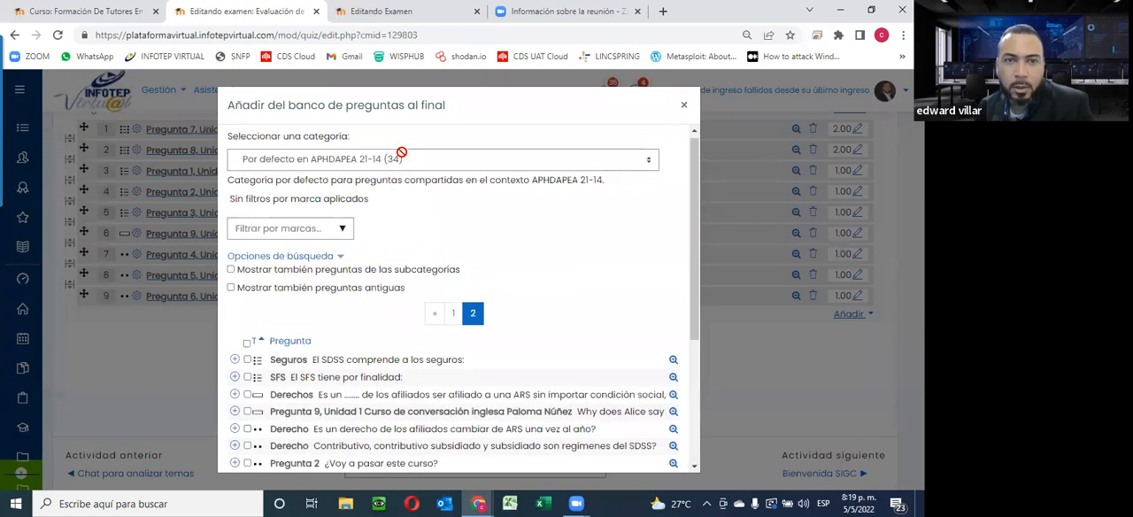
click(442, 162)
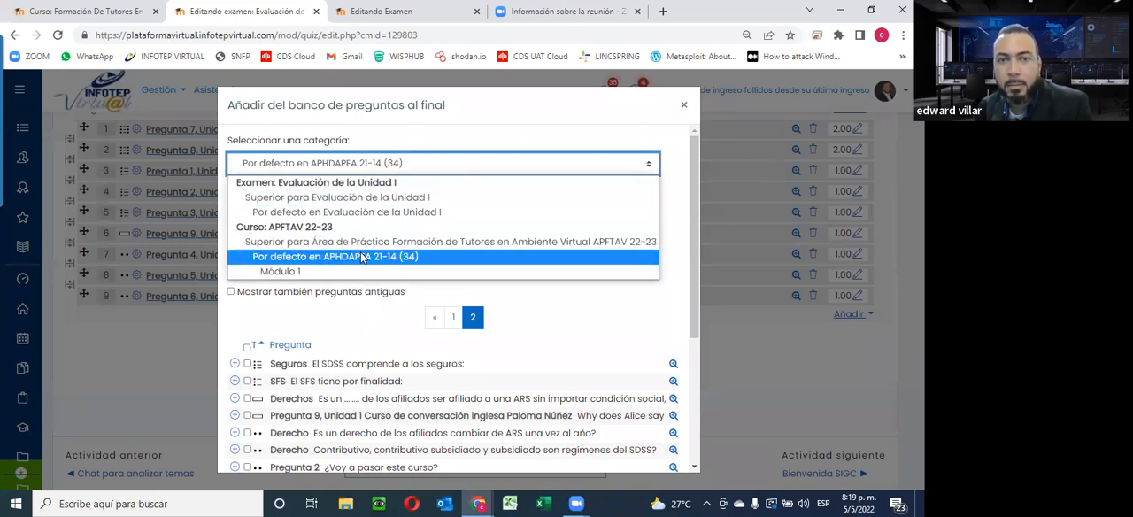
click(362, 256)
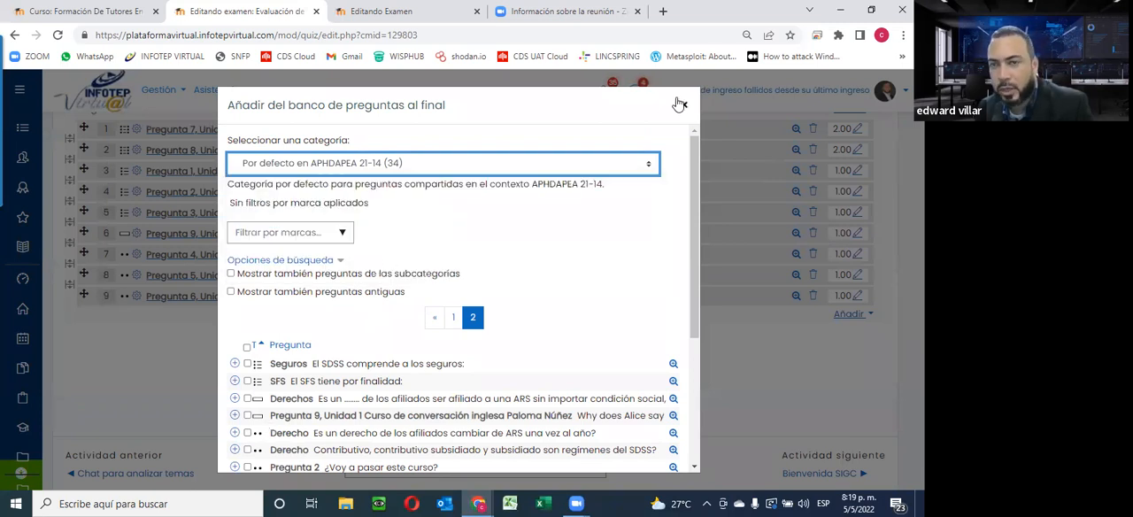
click(687, 107)
scroll(478, 292, up, 5)
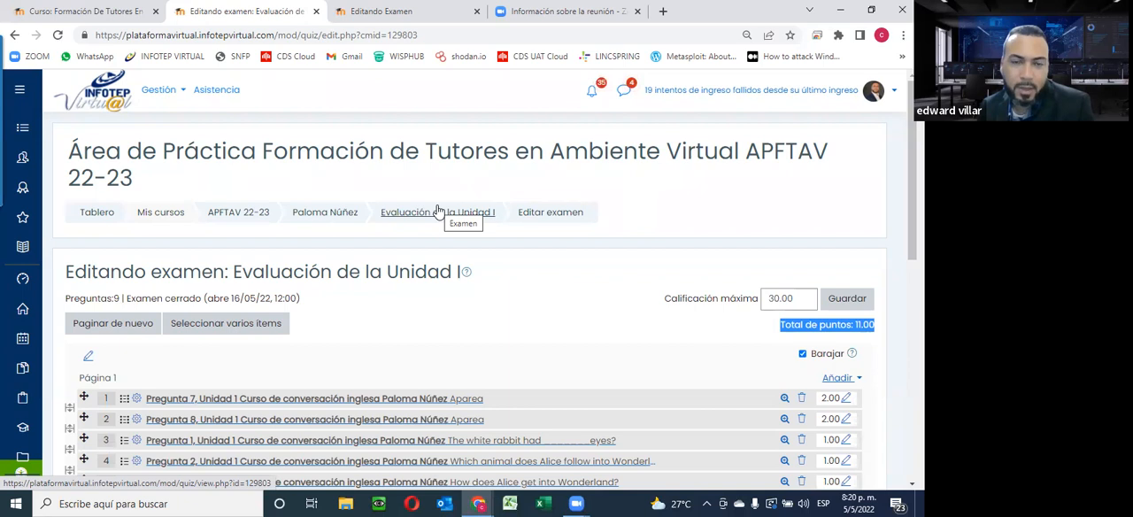
Return to the Curso: Formación De Tutores course page.
click(85, 7)
scroll(438, 233, up, 10)
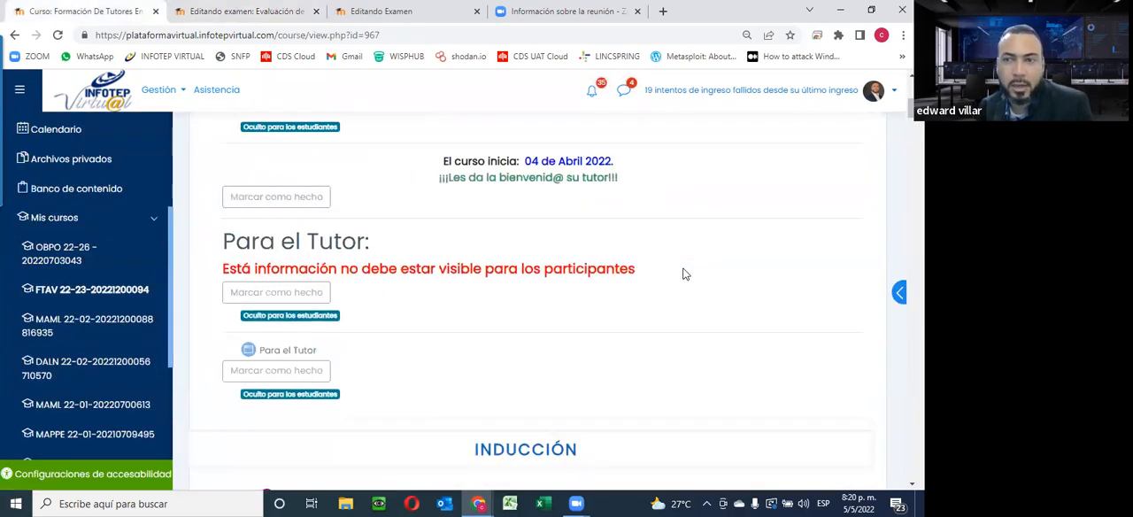
click(856, 153)
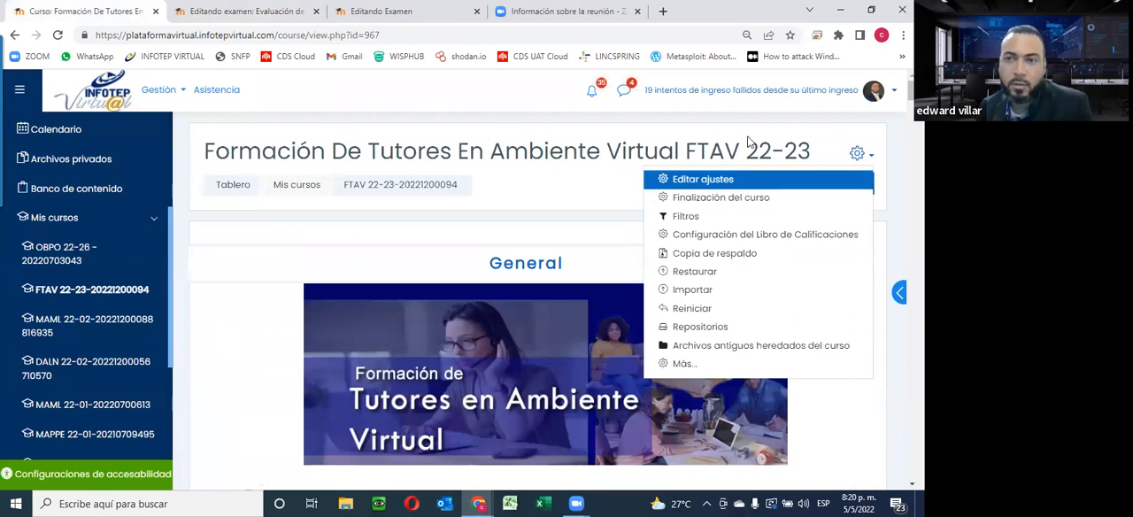
click(857, 153)
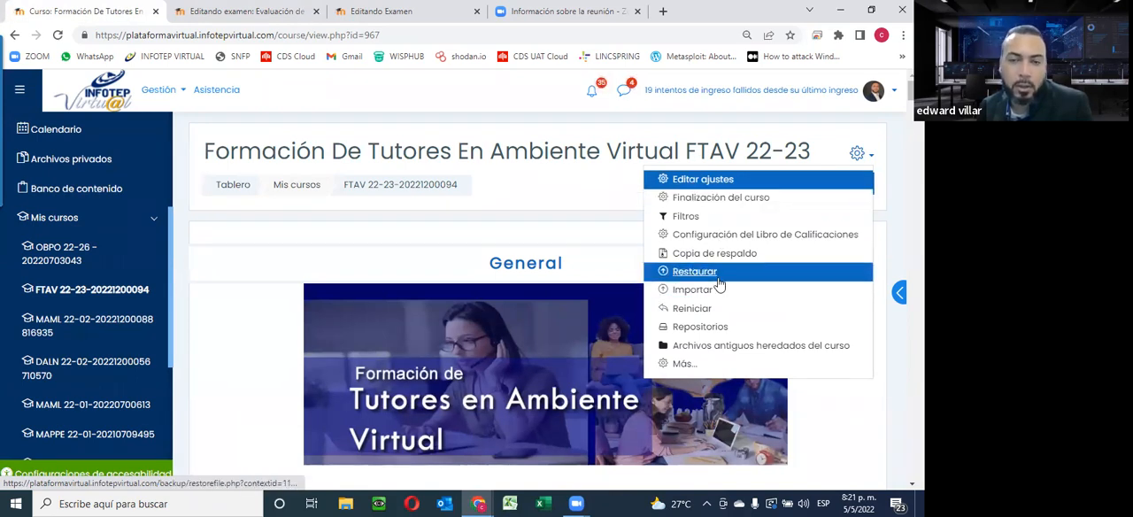
click(407, 256)
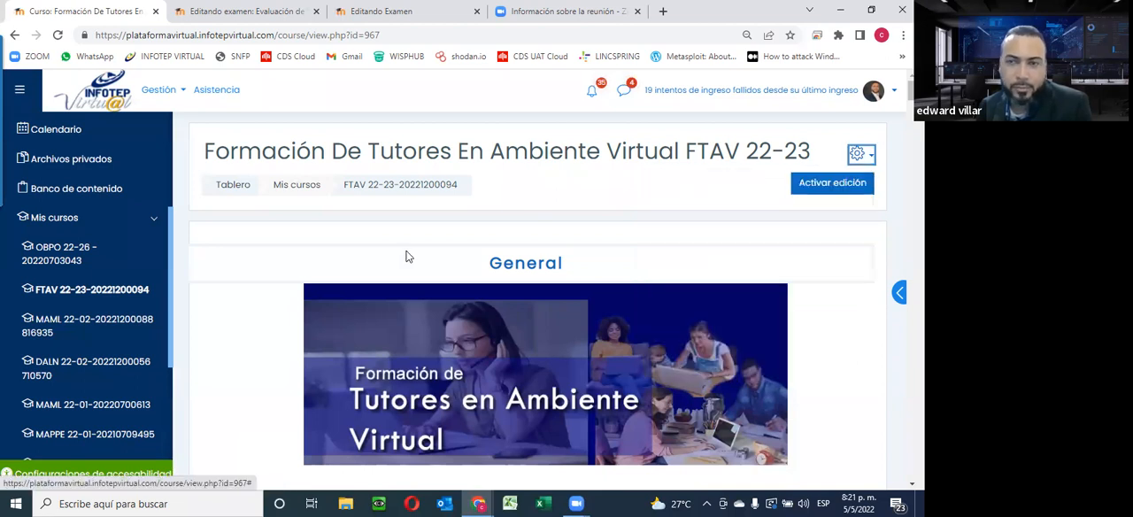
scroll(407, 256, down, 3)
scroll(407, 256, down, 4)
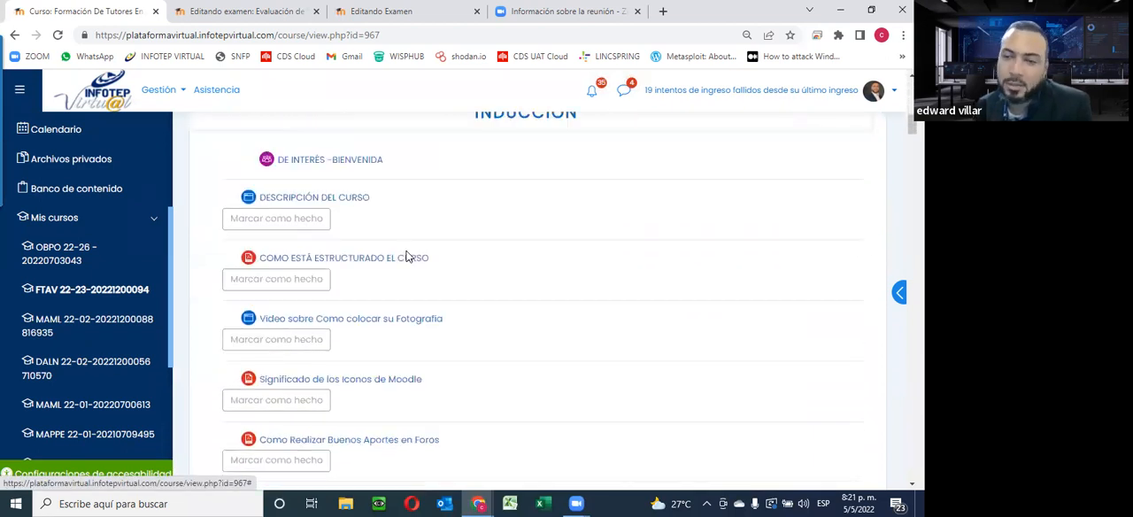
scroll(407, 256, down, 5)
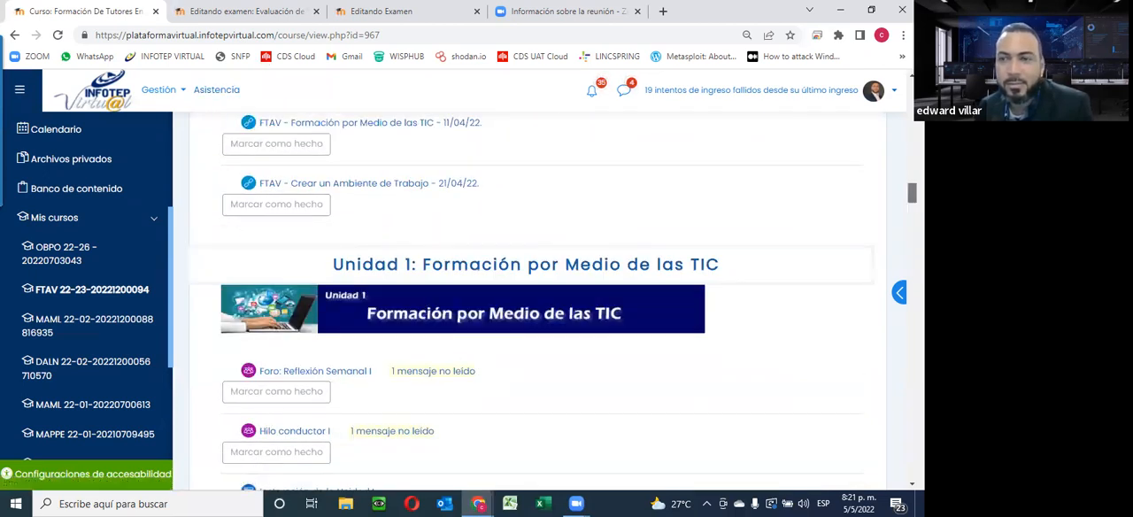
scroll(881, 184, up, 3)
scroll(911, 181, up, 5)
Turn on editing and mark the 'Crear un Foro de Dudas de la Unidad I' activity row.
key(F5)
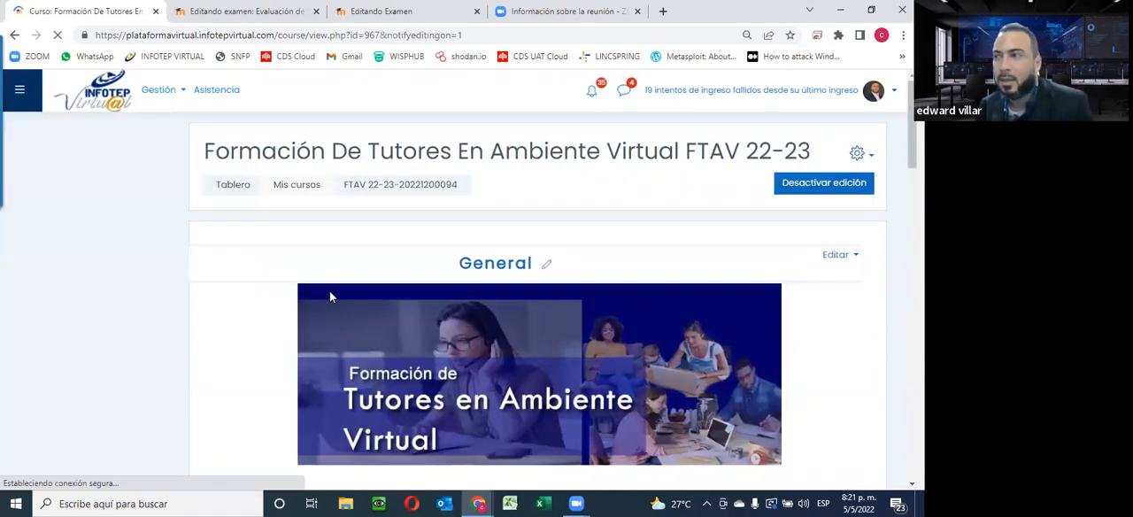
scroll(329, 290, down, 5)
scroll(329, 289, down, 5)
scroll(331, 298, down, 5)
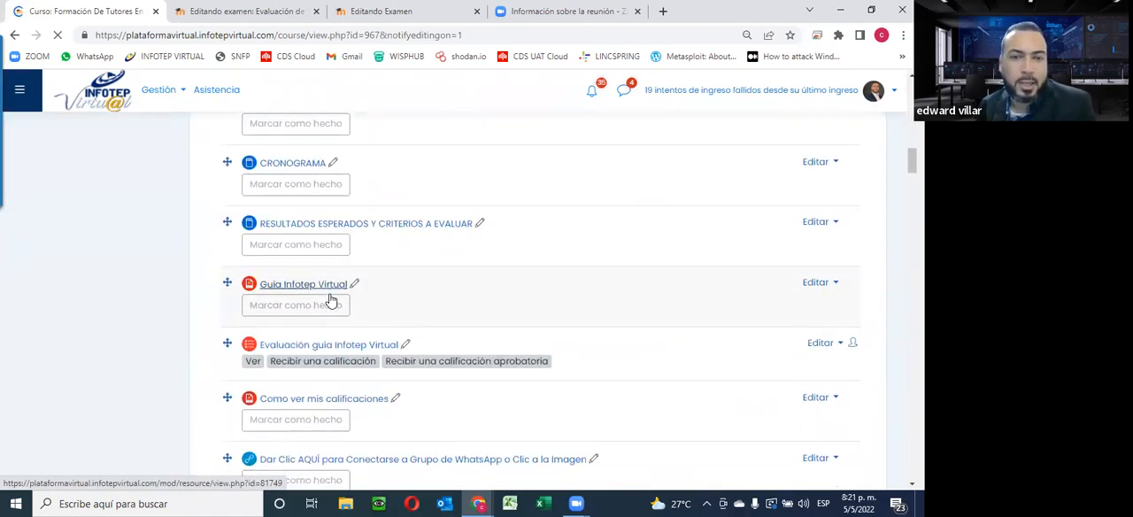
scroll(331, 298, down, 5)
scroll(331, 298, down, 3)
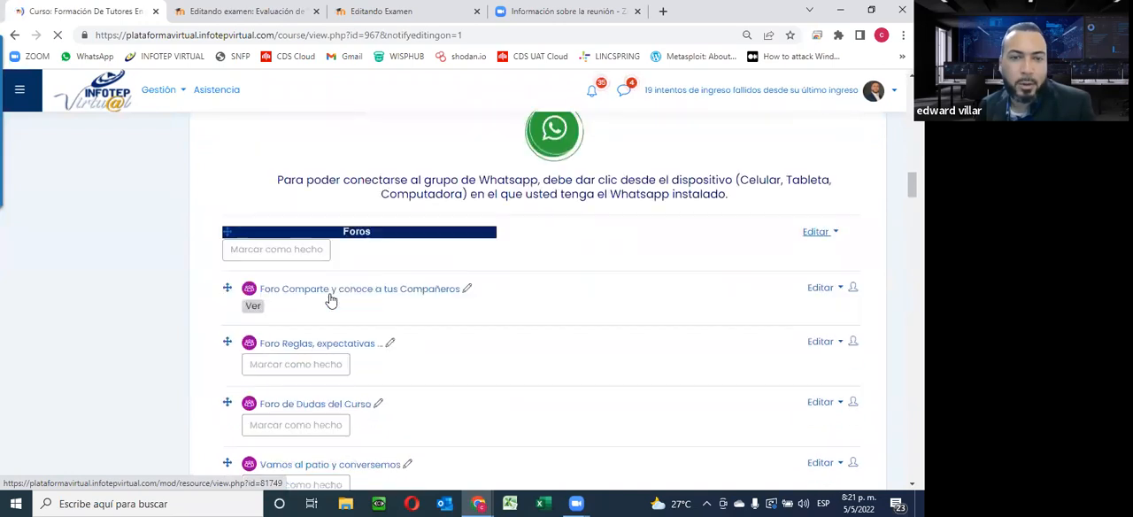
scroll(331, 298, down, 8)
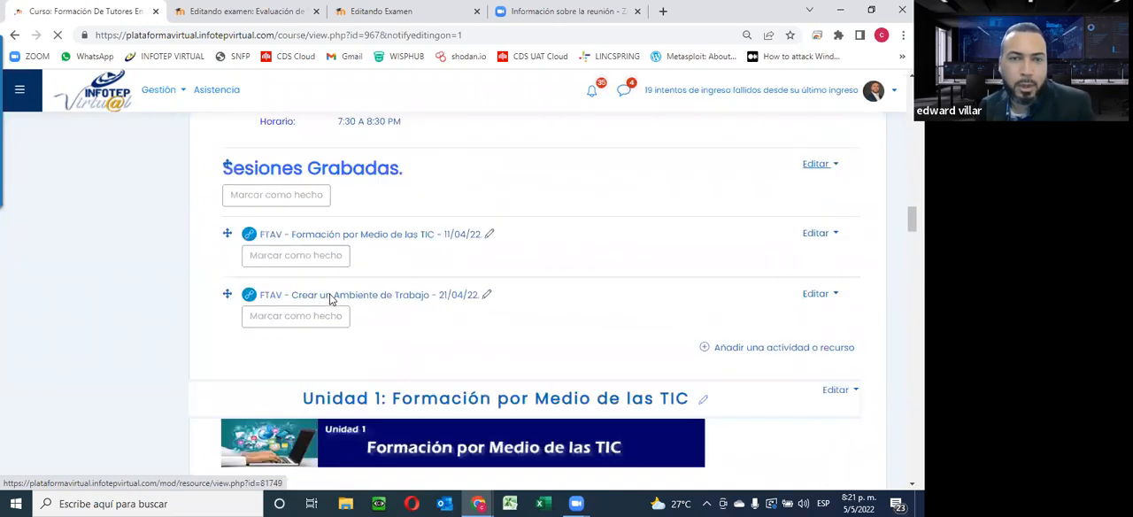
scroll(330, 298, down, 8)
scroll(331, 298, down, 8)
scroll(331, 298, down, 8)
scroll(331, 298, down, 8)
scroll(331, 298, down, 6)
scroll(331, 298, down, 6)
scroll(331, 299, down, 6)
scroll(331, 298, down, 4)
scroll(331, 298, down, 4)
scroll(331, 298, down, 5)
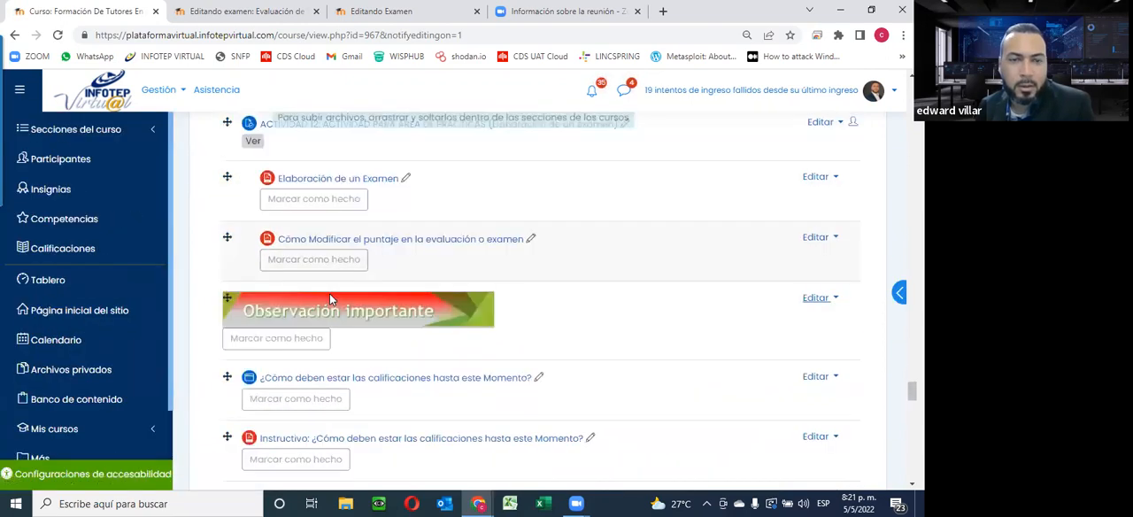
scroll(329, 298, down, 5)
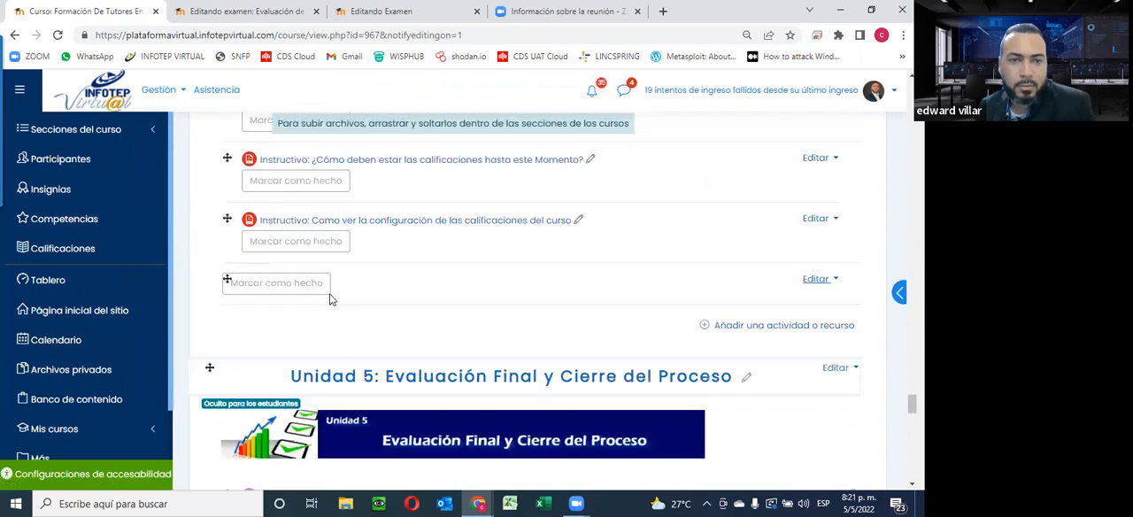
scroll(330, 298, down, 2)
scroll(330, 299, down, 2)
scroll(329, 298, down, 2)
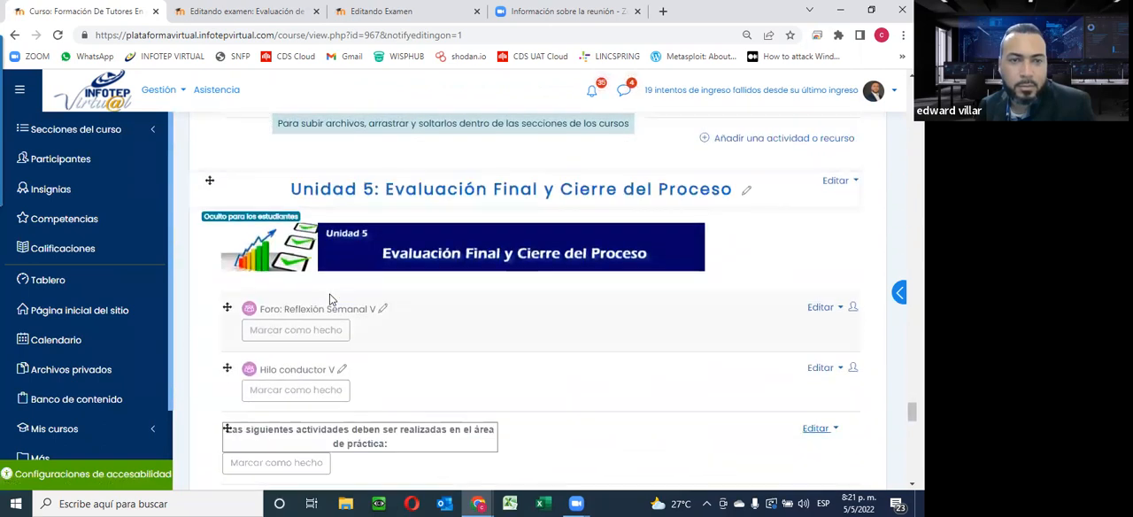
scroll(329, 292, up, 4)
scroll(358, 270, up, 4)
scroll(358, 270, up, 2)
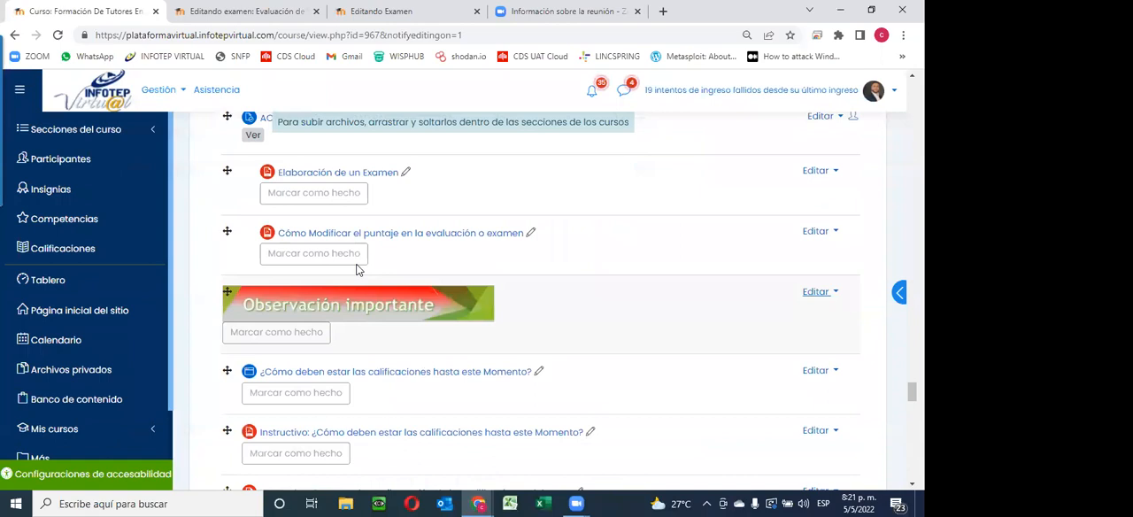
scroll(359, 269, up, 6)
scroll(381, 277, up, 2)
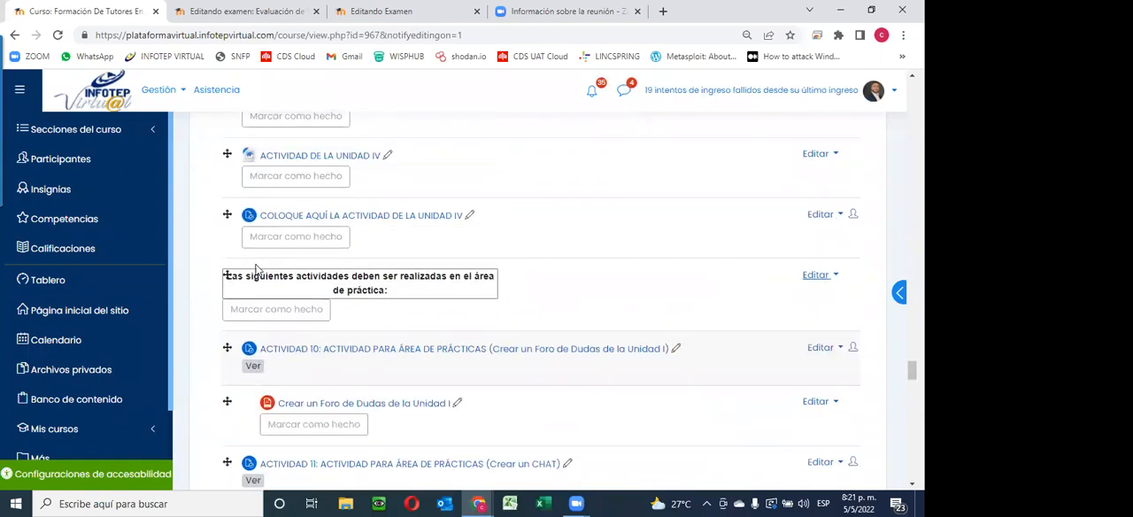
scroll(257, 267, up, 2)
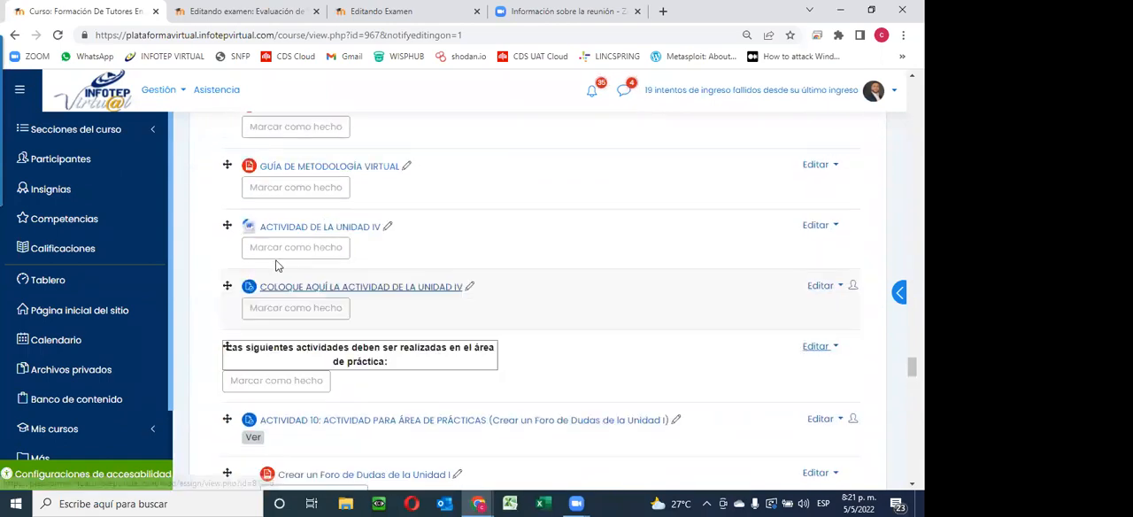
scroll(272, 263, down, 4)
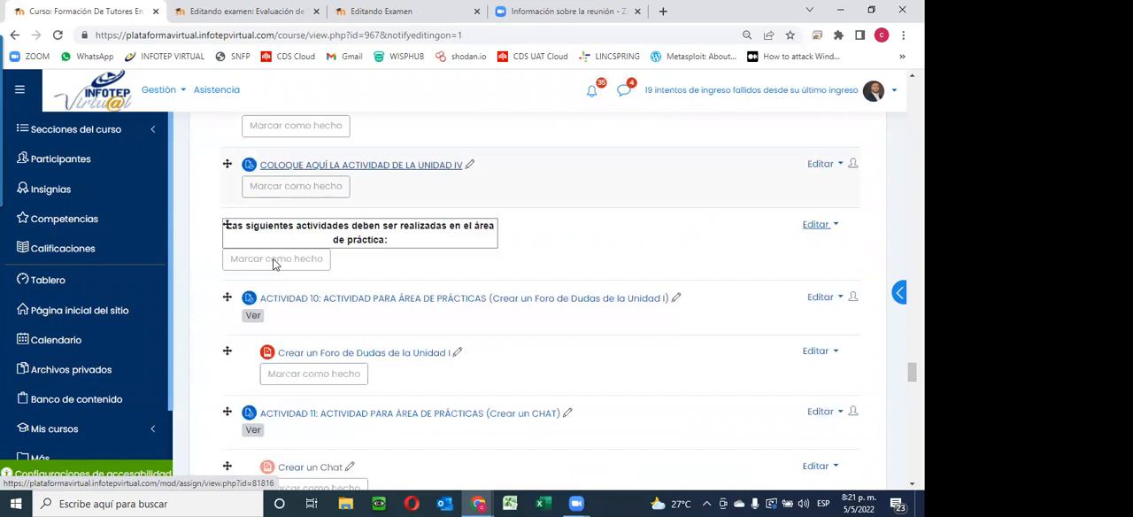
scroll(274, 262, down, 3)
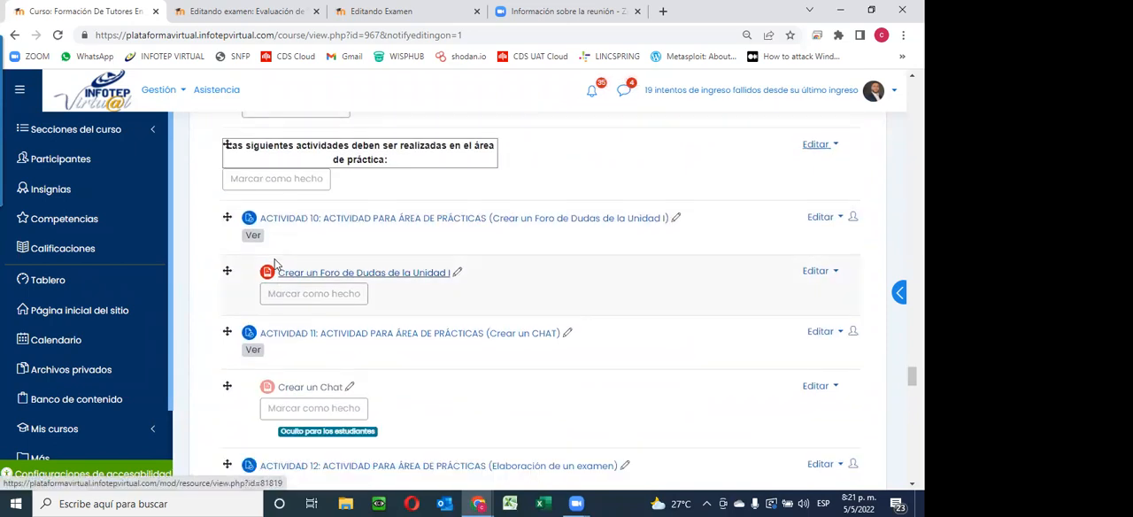
drag(265, 271, 517, 300)
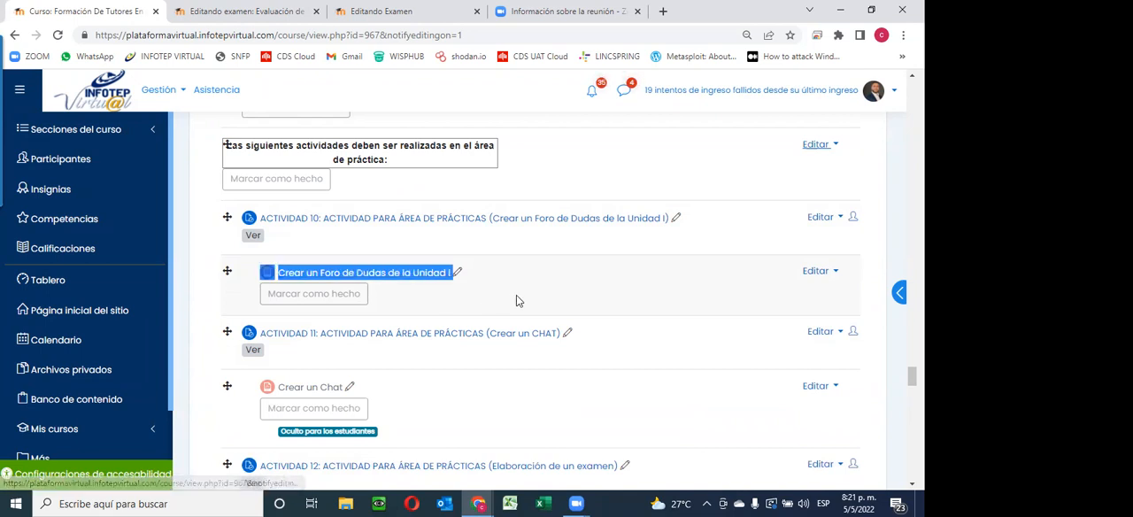
click(516, 295)
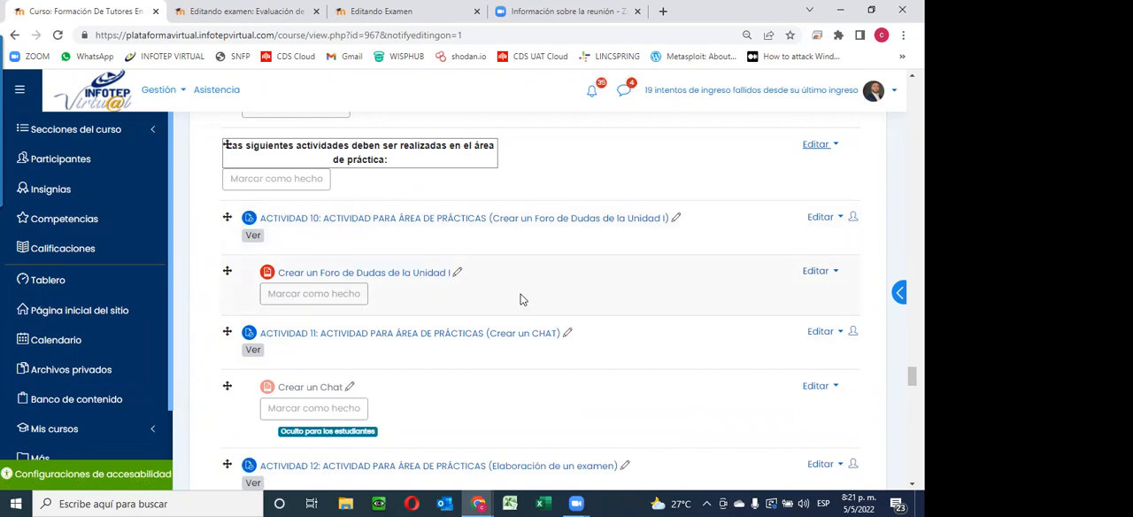
triple_click(520, 299)
scroll(521, 299, down, 1)
scroll(521, 299, down, 2)
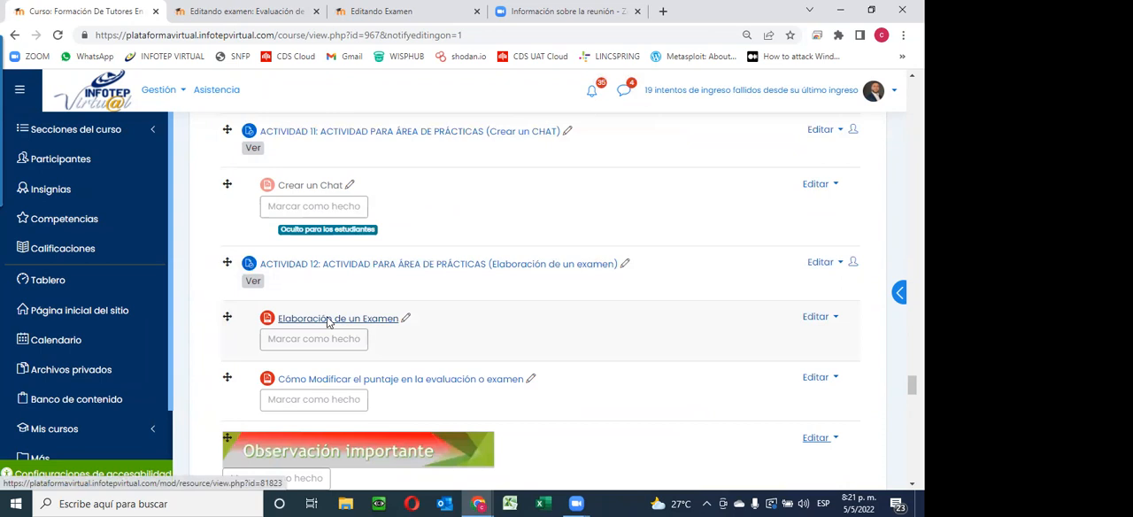
View the Elaboración de un Examen (Trabajo Final) PDF to page 3, then close its window.
click(328, 320)
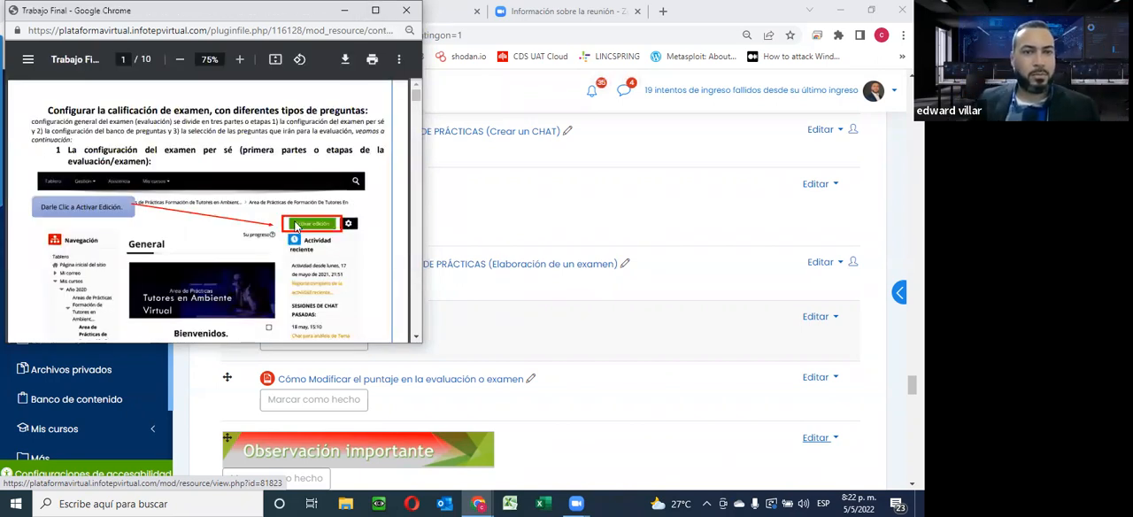
scroll(289, 246, down, 1)
scroll(290, 246, down, 3)
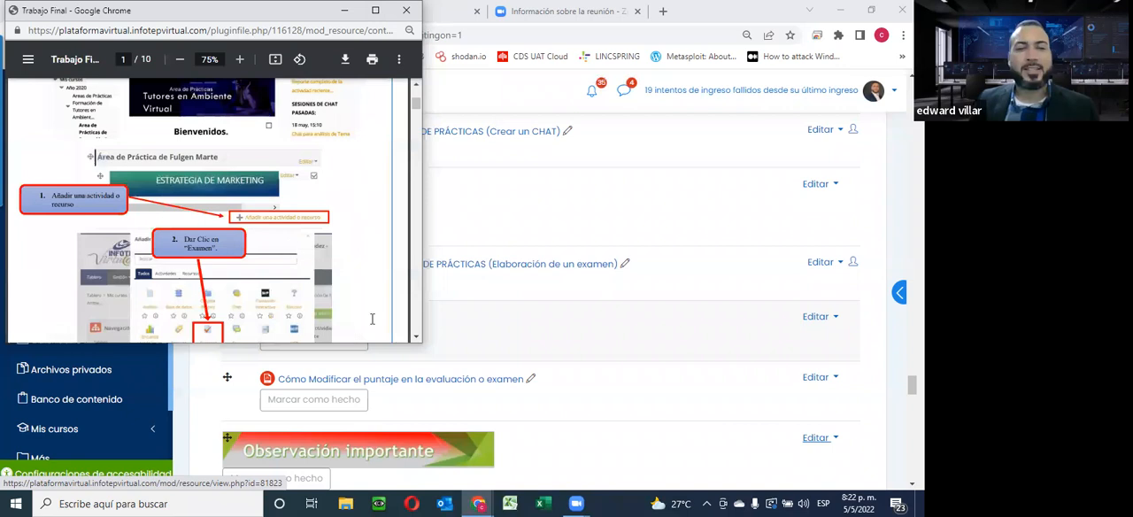
scroll(335, 248, down, 3)
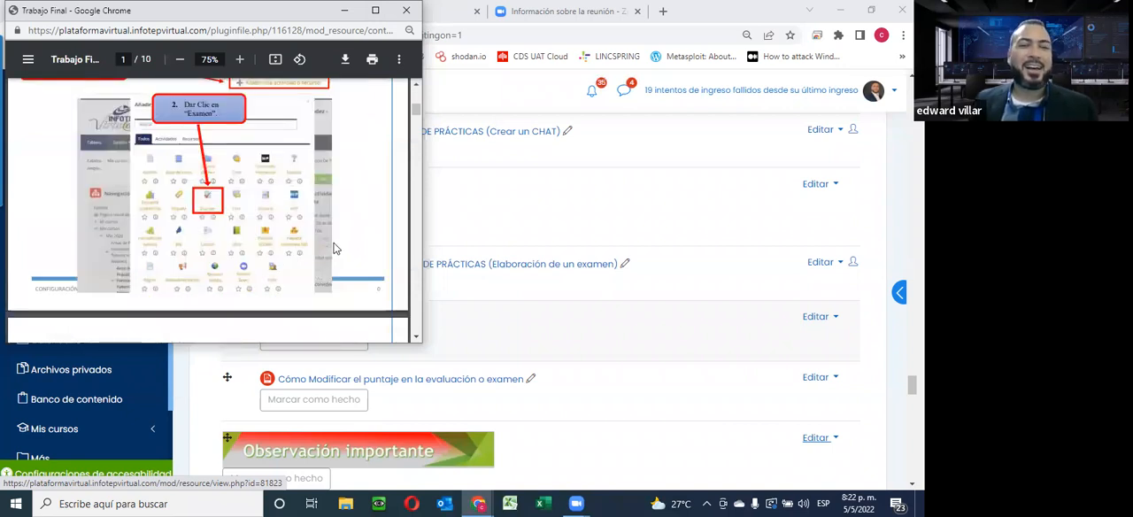
scroll(335, 248, down, 5)
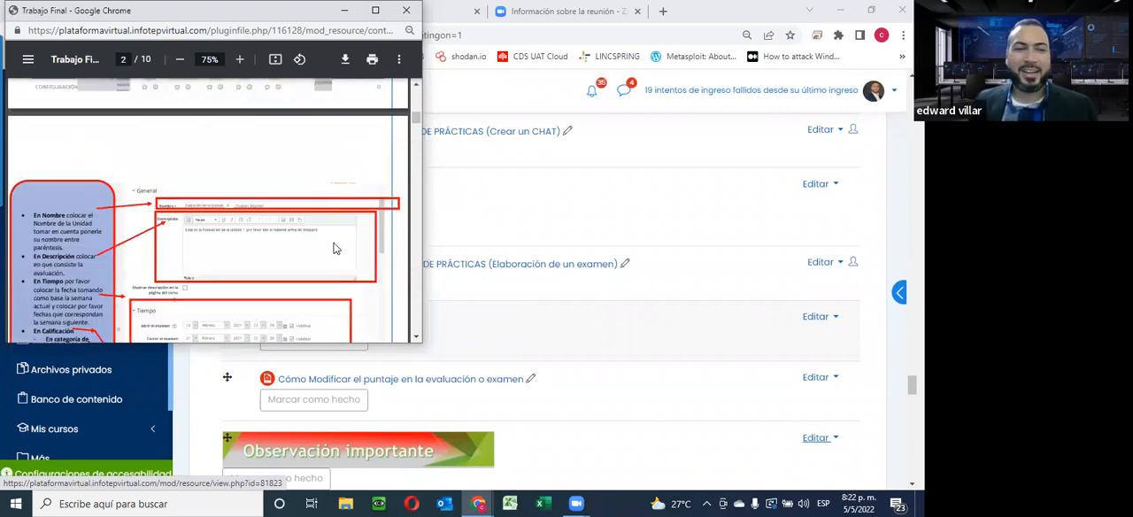
scroll(335, 248, up, 5)
scroll(312, 232, down, 5)
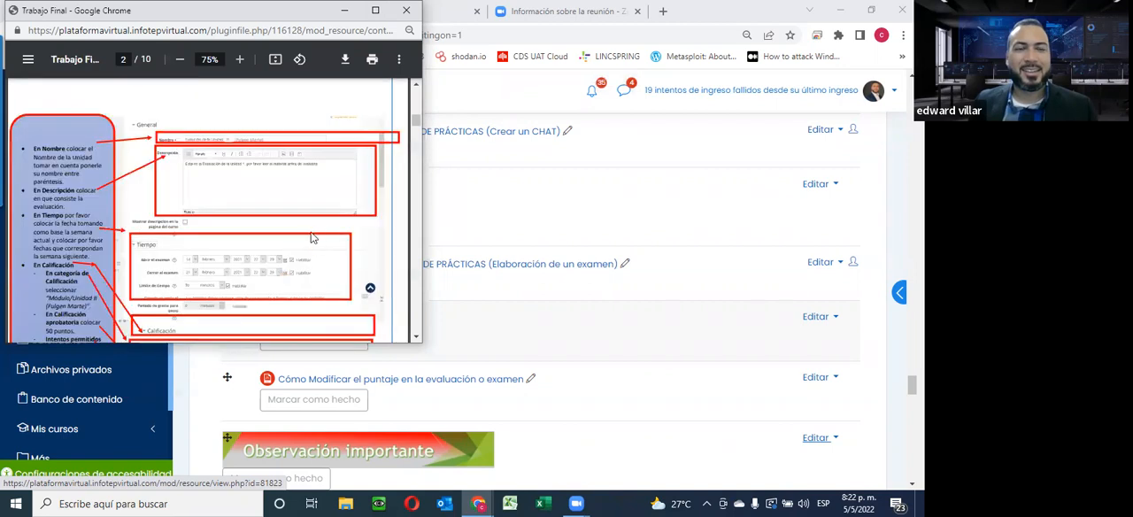
scroll(311, 233, down, 4)
scroll(408, 21, down, 5)
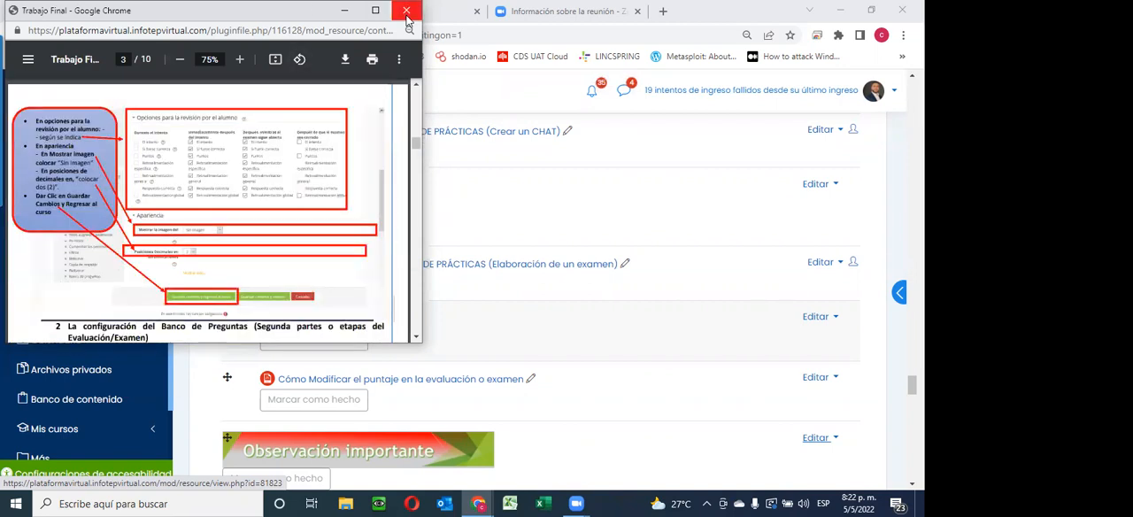
click(408, 12)
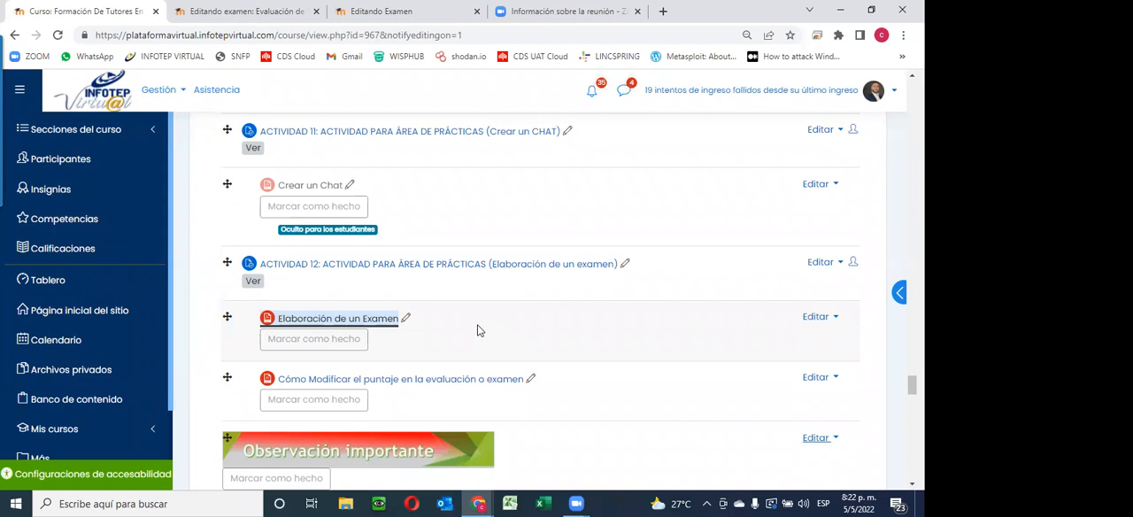
scroll(476, 330, down, 4)
scroll(476, 330, up, 3)
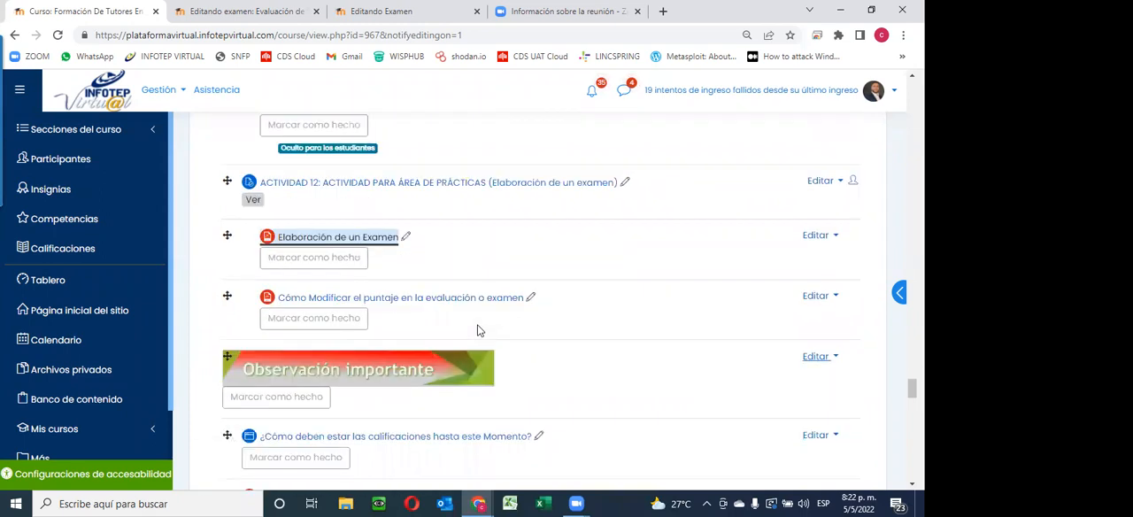
scroll(476, 330, up, 1)
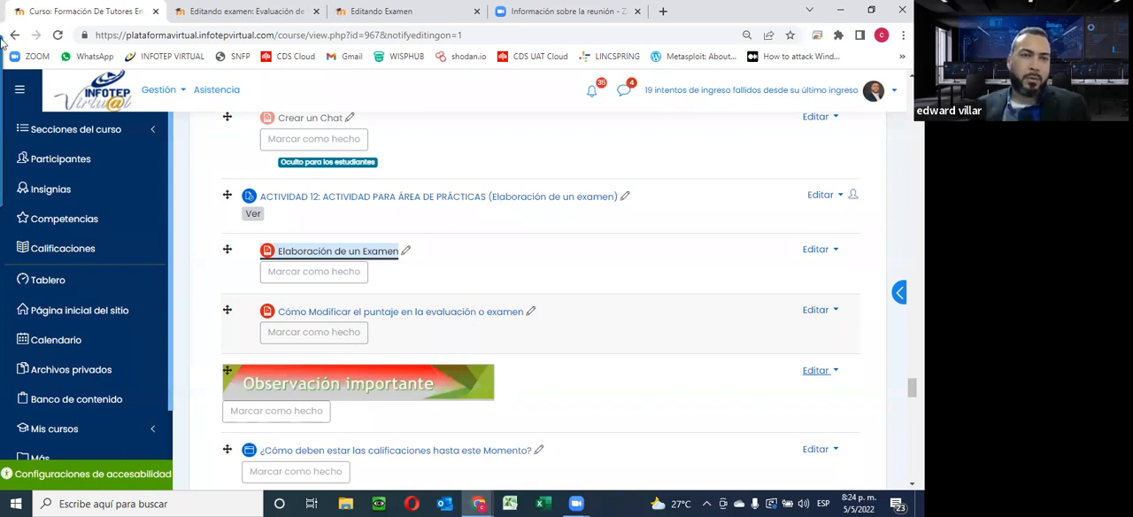
Flip between the course and exam settings tabs, then go to the Tablero dashboard.
click(376, 12)
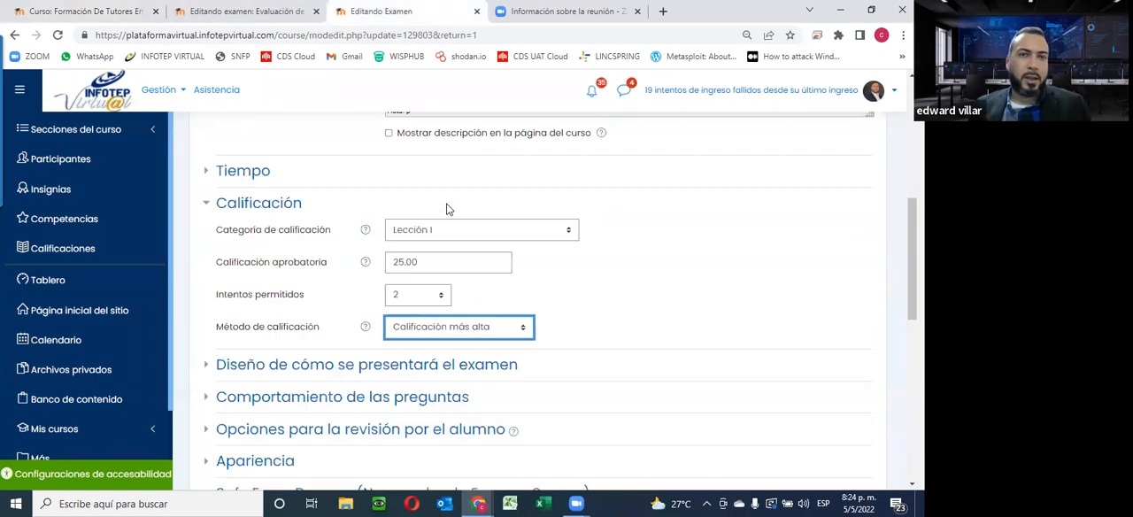
key(ctrl+1)
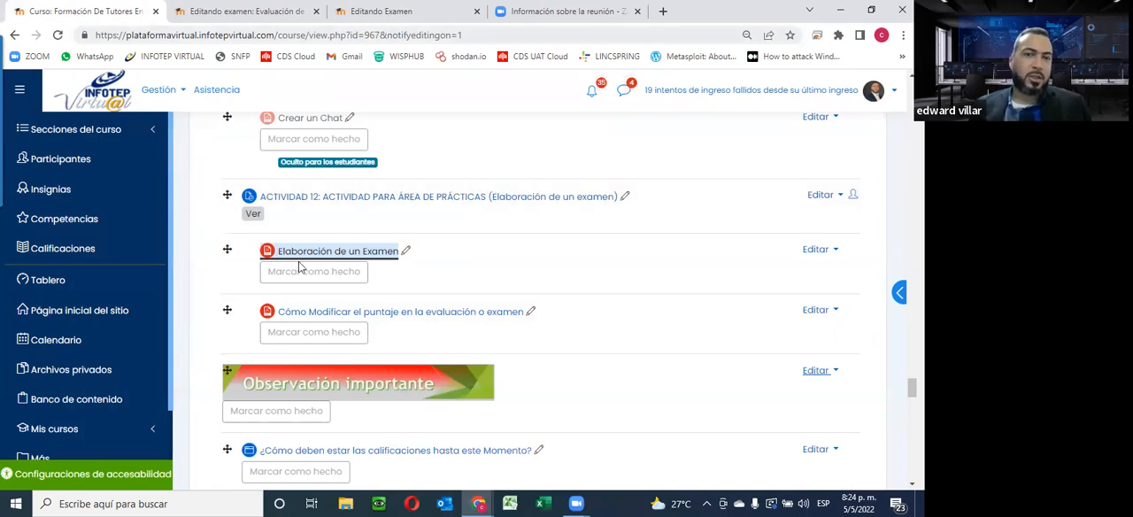
click(248, 11)
click(380, 11)
scroll(86, 279, up, 1)
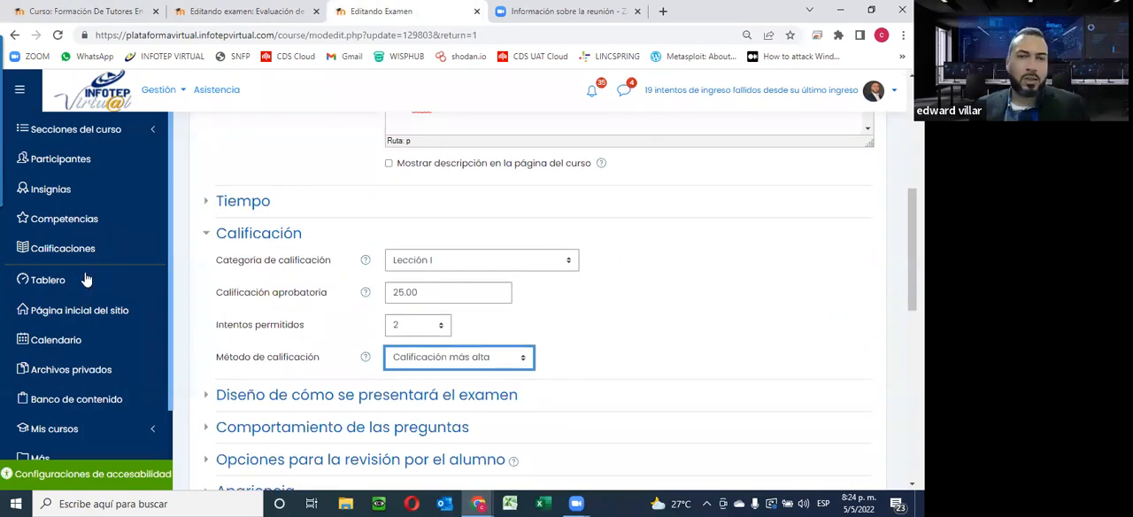
click(86, 280)
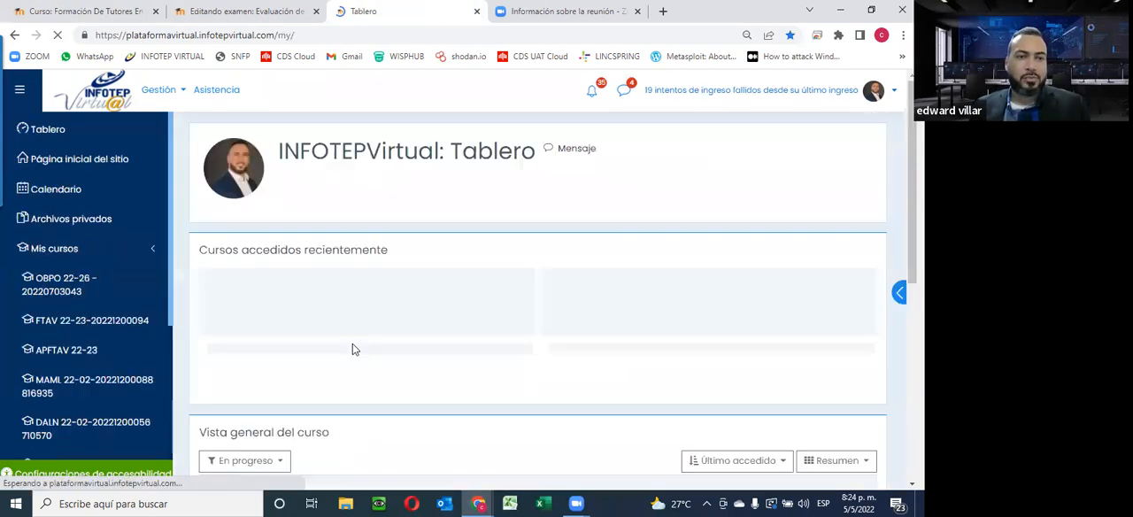
Open the APFTAV 22-23 practice course from Mis cursos, then return to the tutor course tab.
click(77, 252)
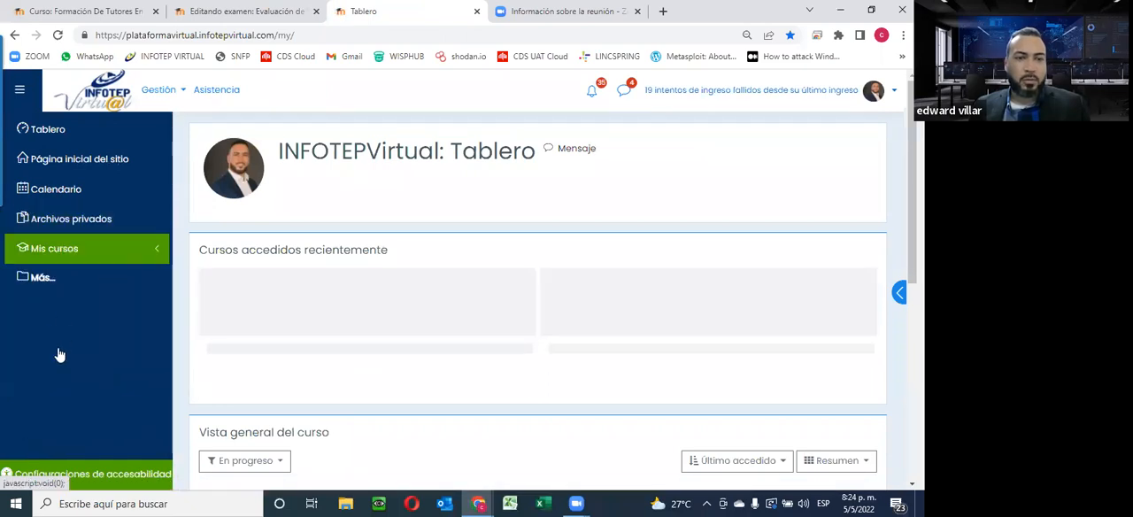
click(61, 349)
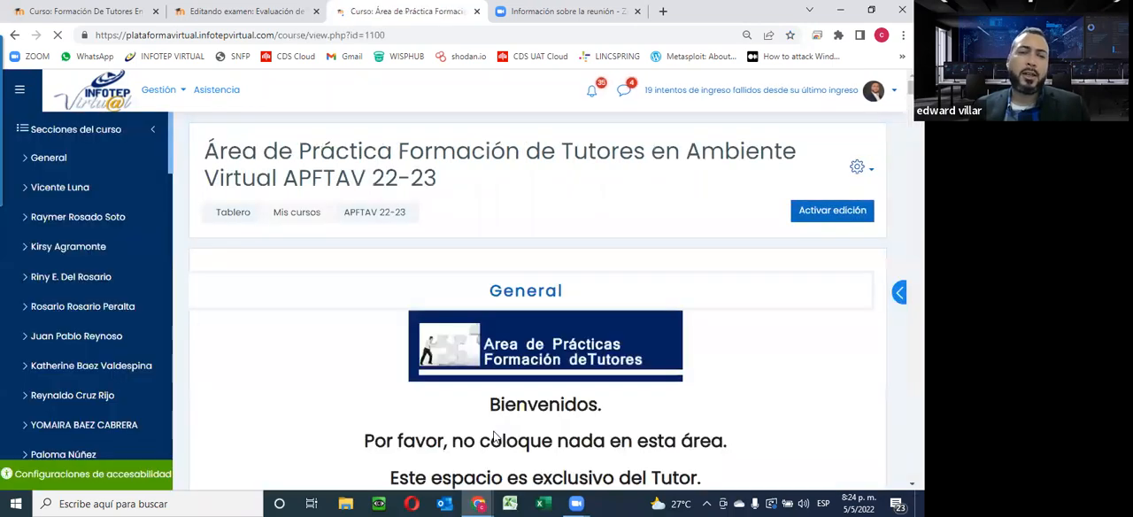
scroll(420, 246, down, 10)
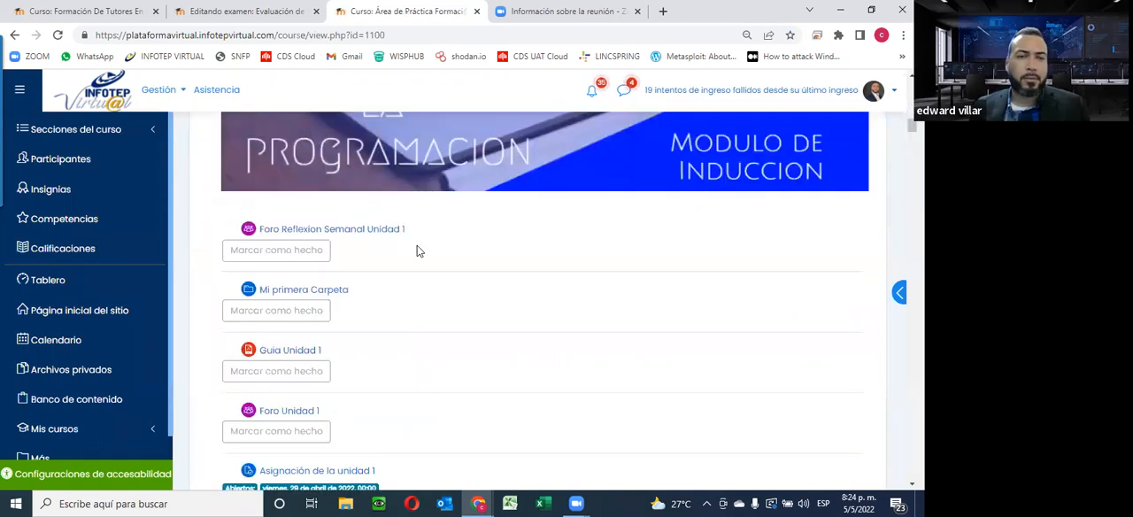
scroll(418, 250, down, 8)
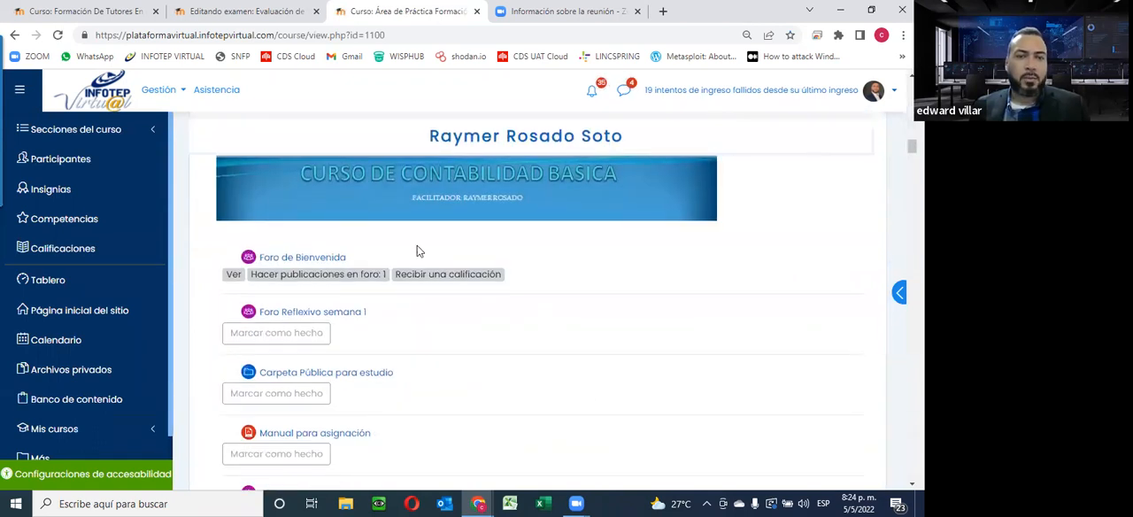
scroll(418, 251, down, 4)
scroll(419, 251, down, 3)
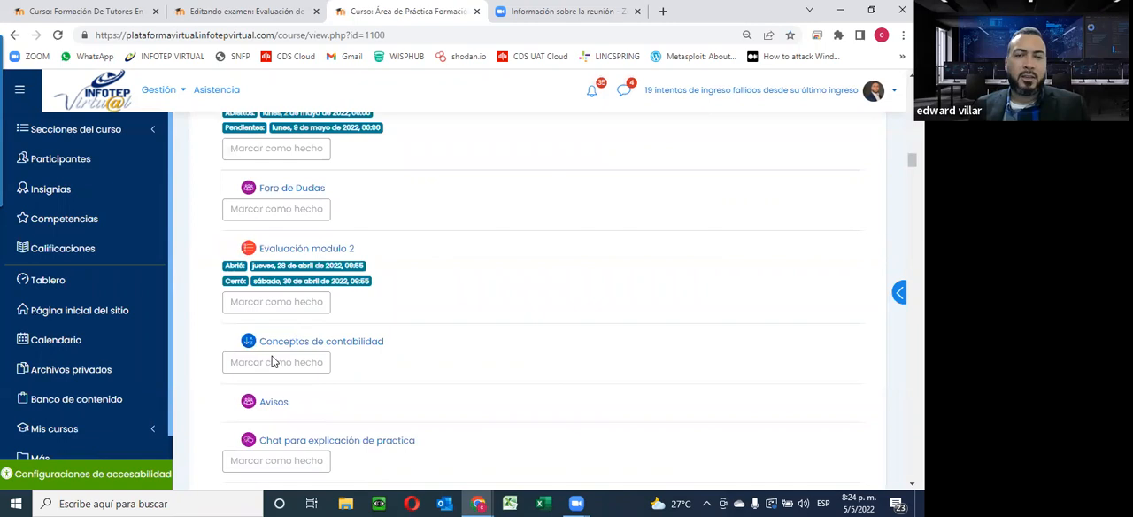
scroll(371, 265, down, 3)
scroll(263, 350, up, 3)
scroll(301, 381, up, 3)
scroll(307, 388, up, 2)
scroll(307, 388, up, 3)
scroll(307, 387, up, 2)
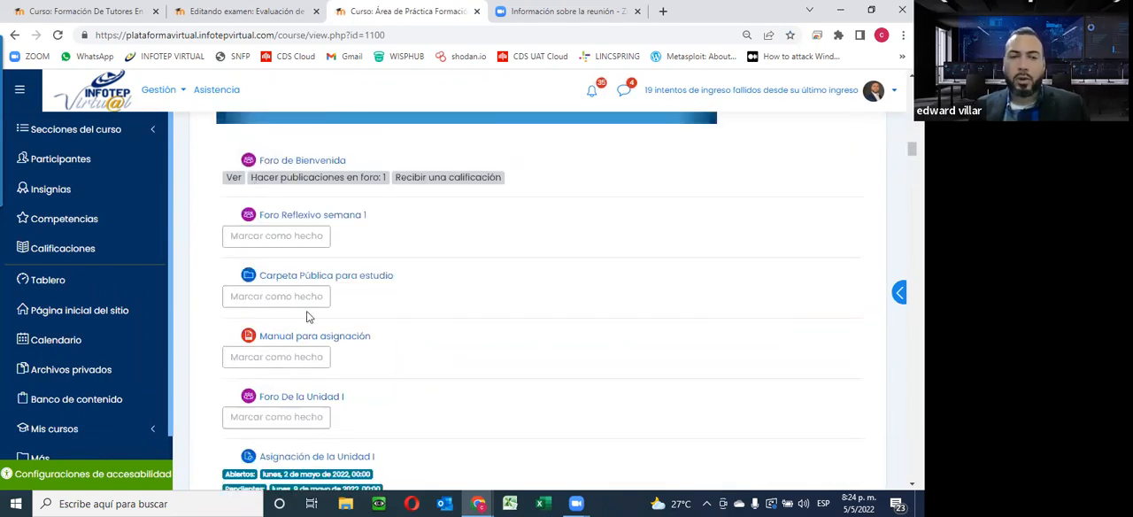
scroll(195, 111, up, 3)
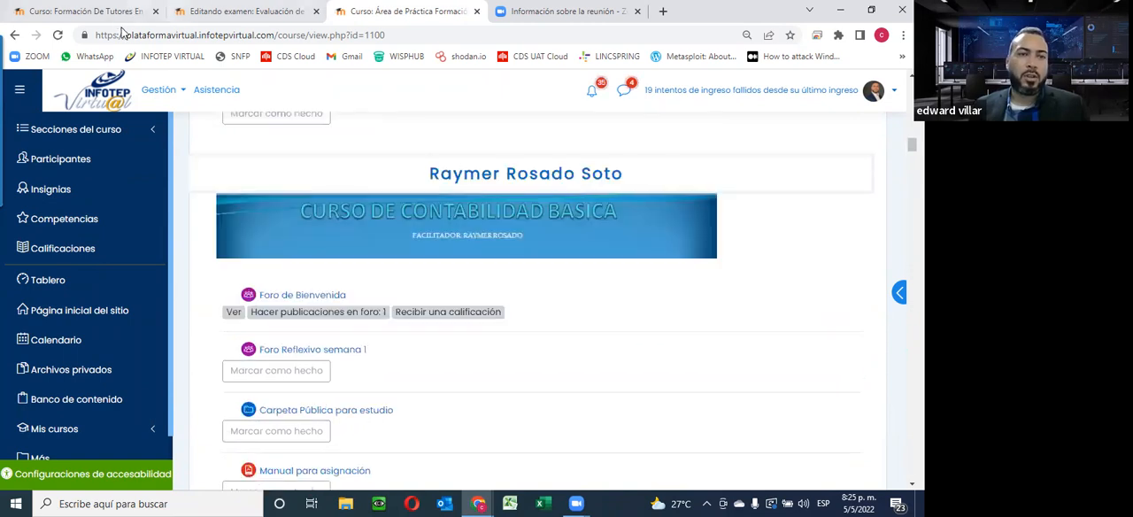
key(ctrl+1)
scroll(424, 356, up, 4)
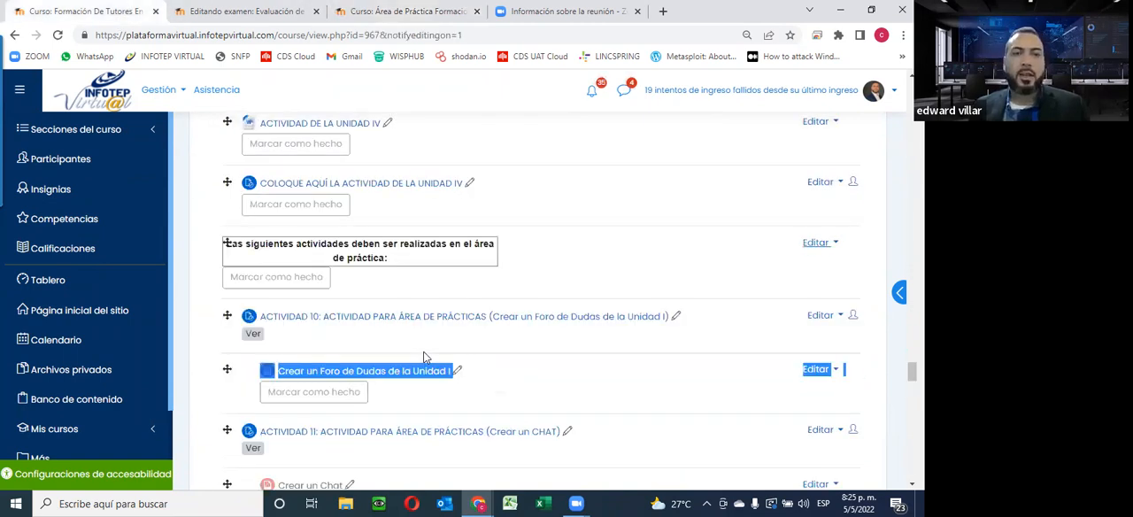
scroll(424, 356, up, 5)
scroll(423, 356, up, 3)
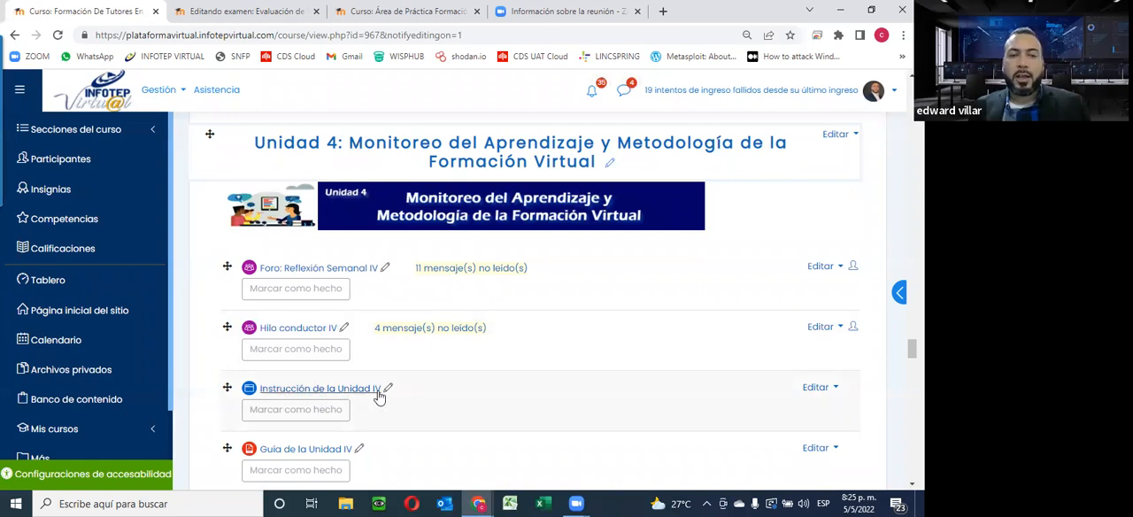
scroll(379, 394, down, 1)
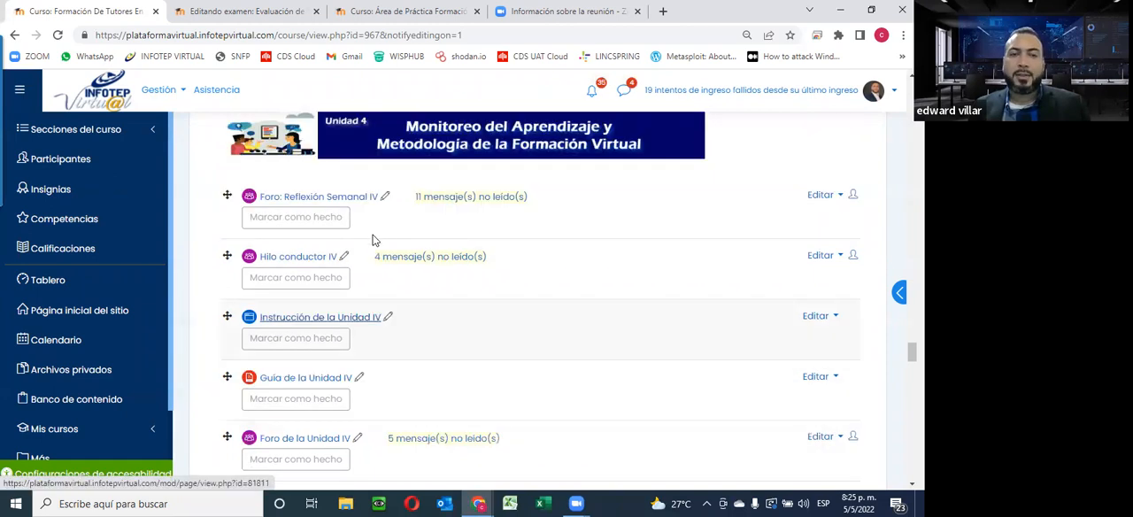
scroll(381, 265, down, 1)
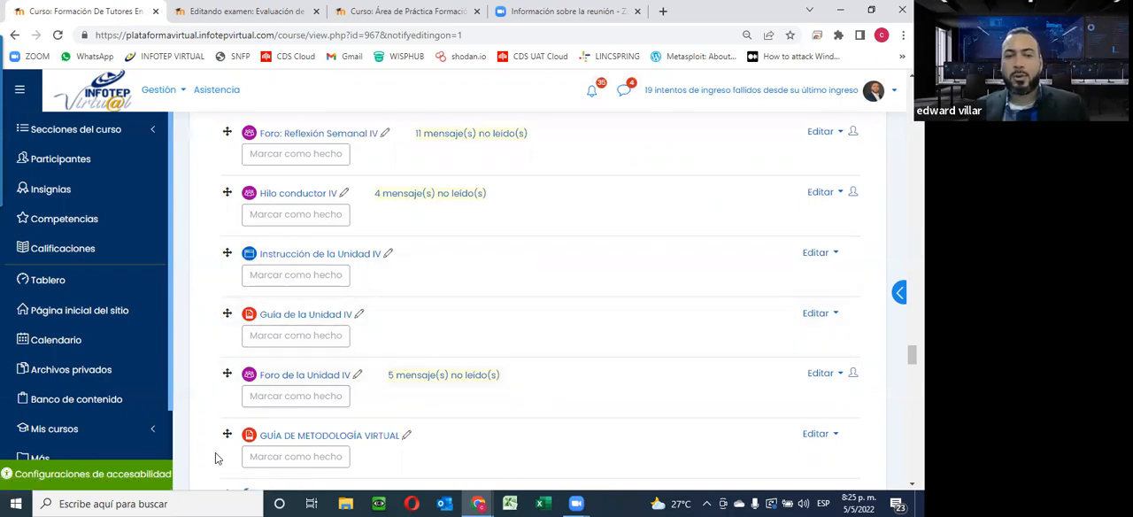
scroll(318, 425, down, 3)
scroll(328, 345, down, 2)
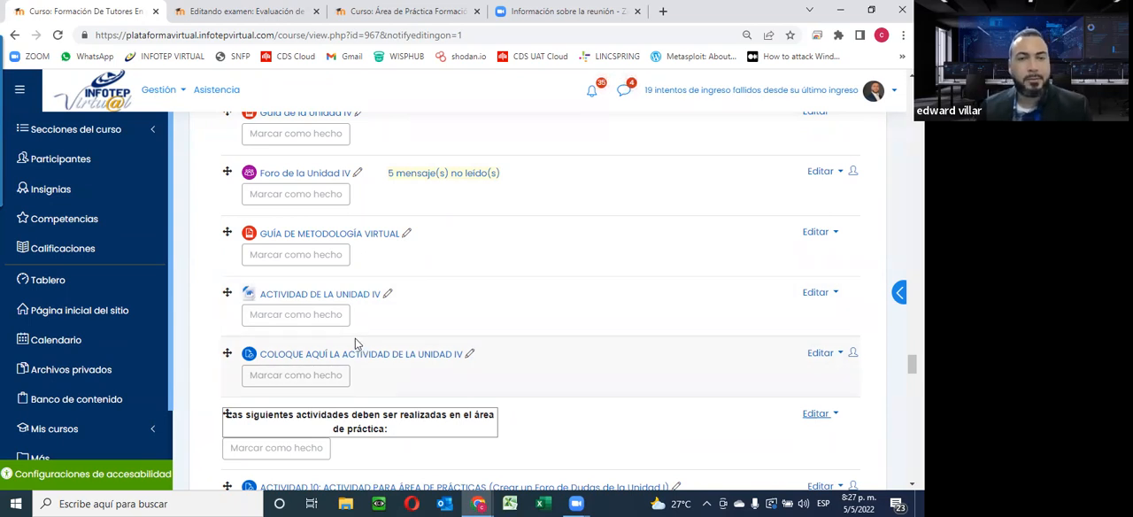
scroll(356, 343, up, 1)
scroll(356, 343, up, 2)
scroll(356, 343, up, 2)
scroll(356, 342, up, 1)
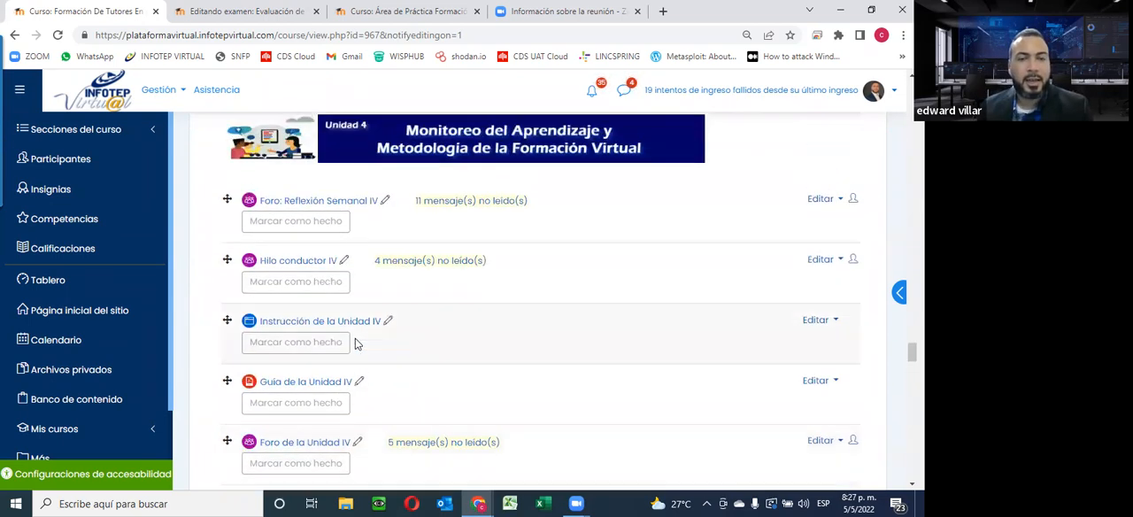
scroll(356, 343, up, 1)
scroll(356, 343, up, 1)
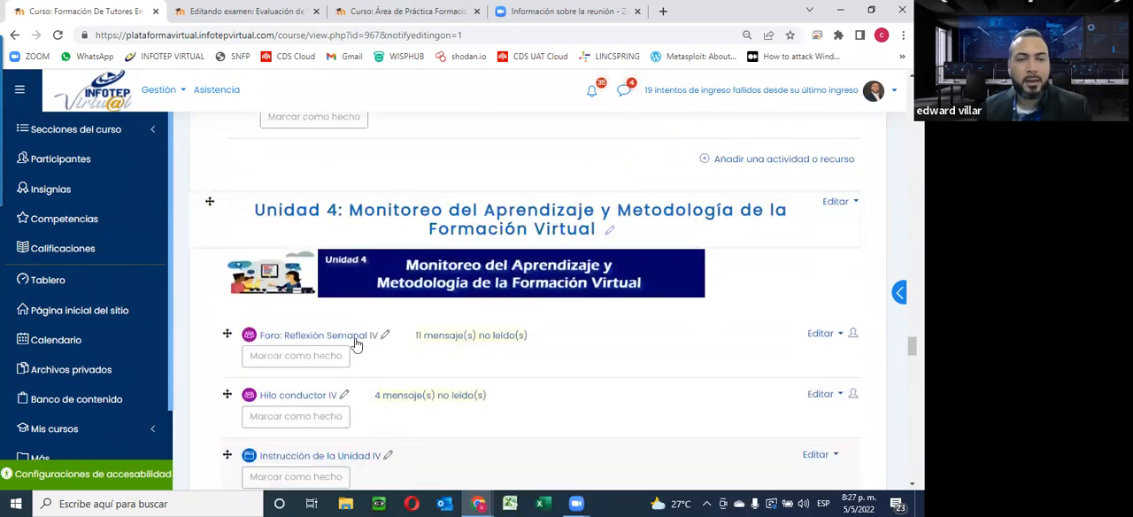
scroll(356, 342, down, 1)
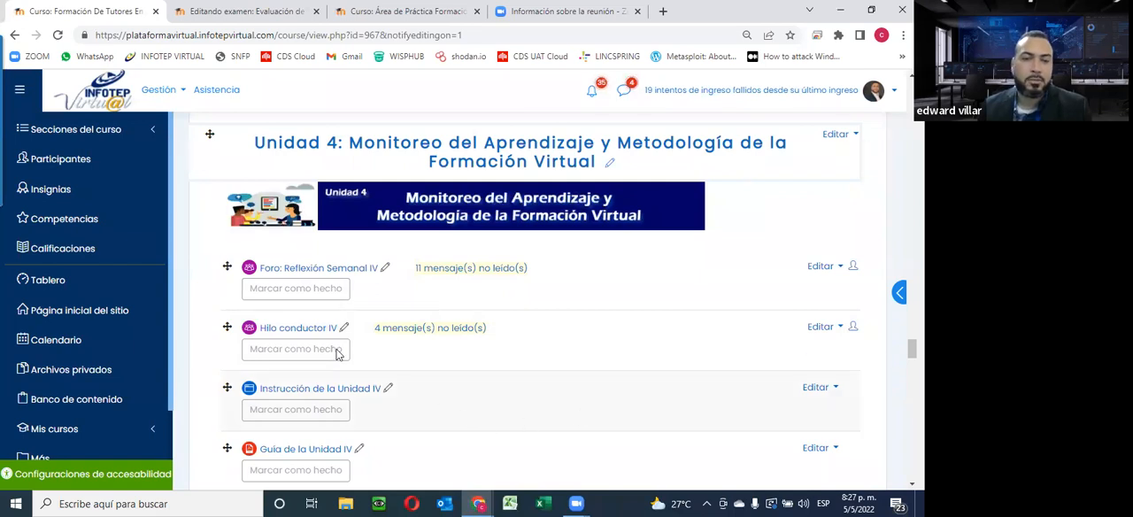
scroll(318, 354, down, 1)
scroll(248, 383, down, 1)
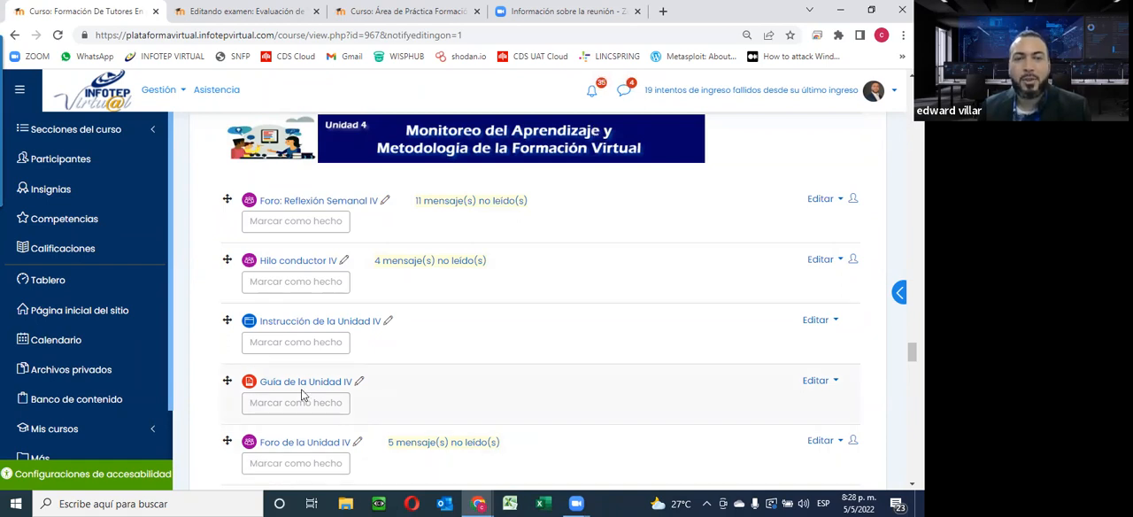
scroll(301, 399, down, 1)
Bring the Unit I exam's question editor (nine questions, 11 points) back to the front.
click(407, 10)
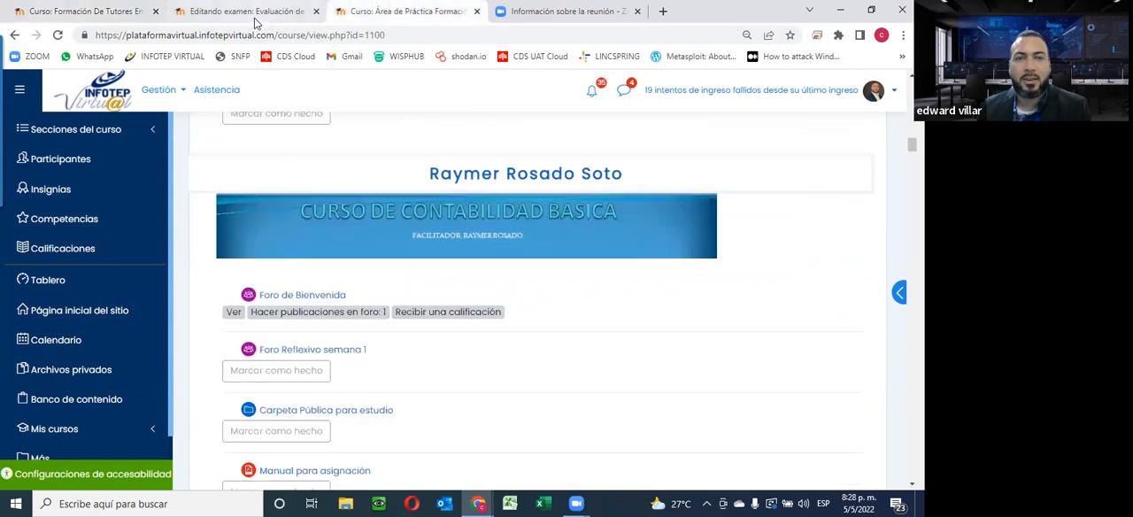
click(254, 11)
scroll(285, 295, down, 3)
scroll(285, 294, up, 1)
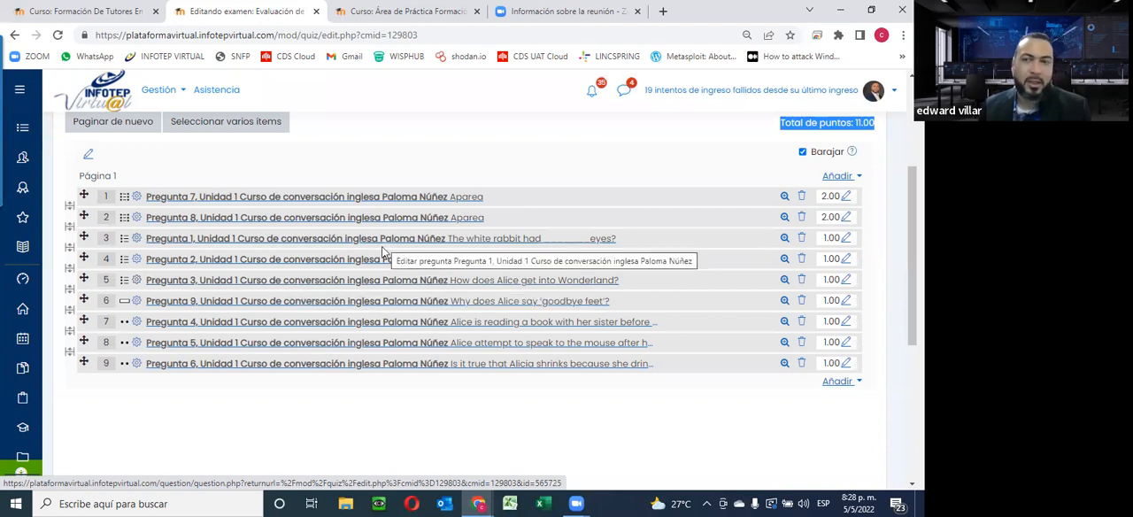
Return to the tutor course tab and scroll to the Unidad 4 section.
click(78, 7)
scroll(360, 379, up, 3)
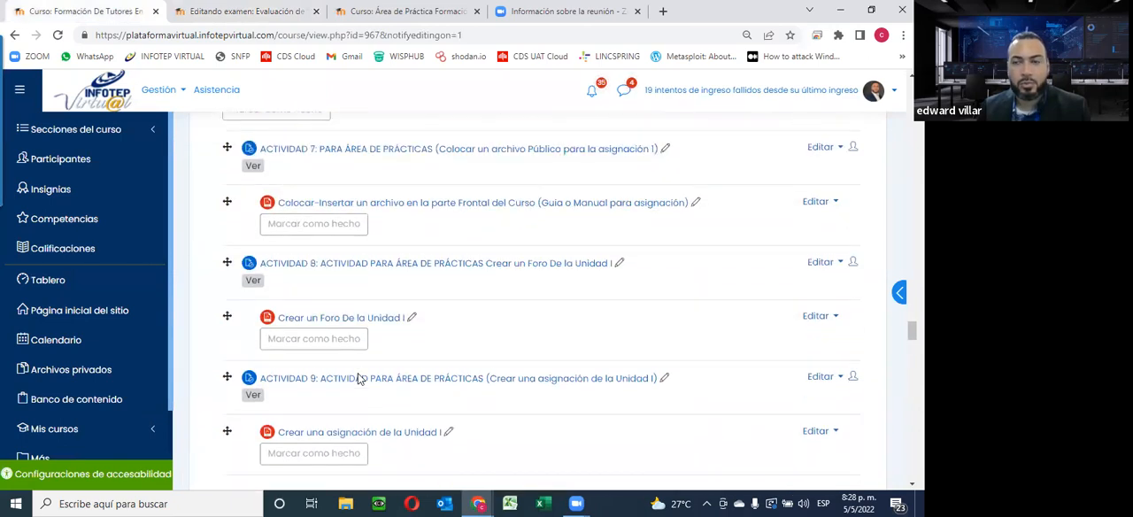
scroll(359, 379, down, 5)
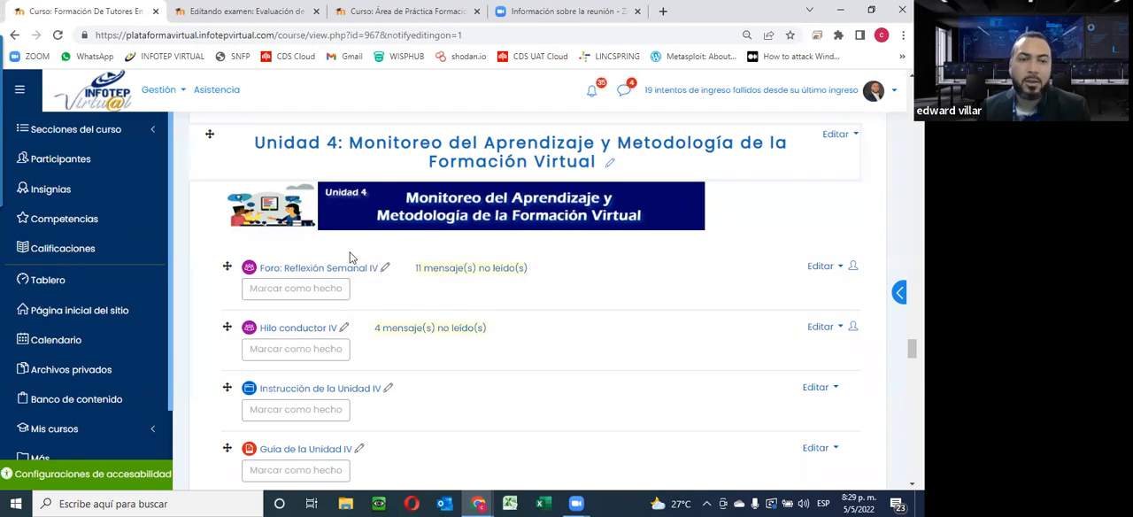
scroll(292, 319, down, 2)
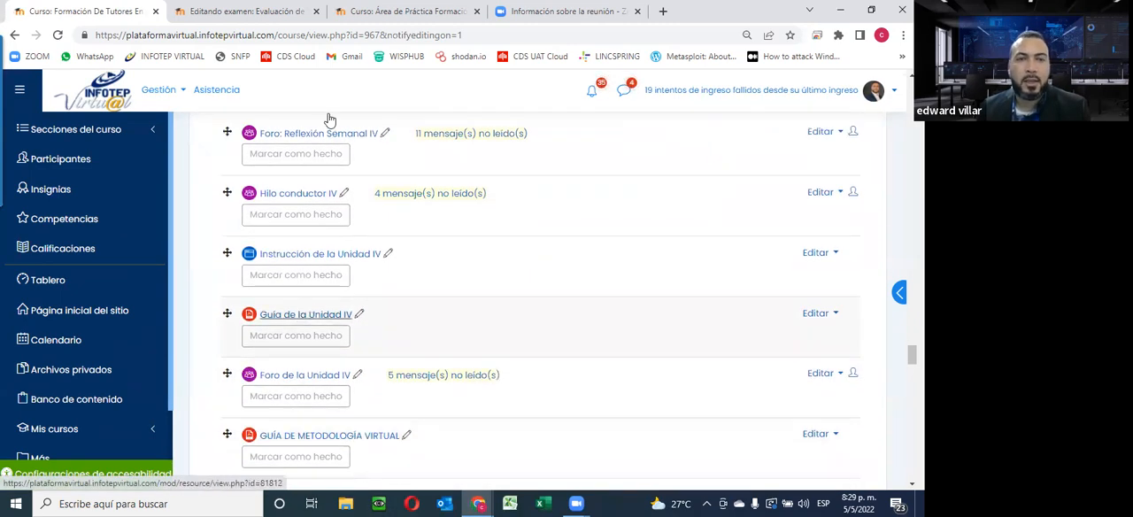
Open the 'Guia de la Unidad IV' link in a new browser tab.
right_click(281, 319)
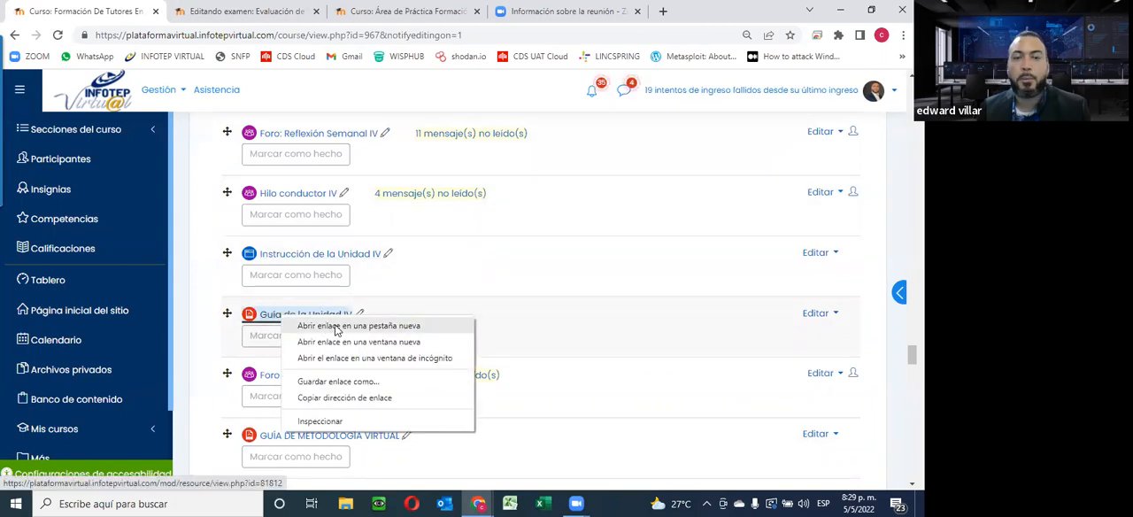
click(336, 327)
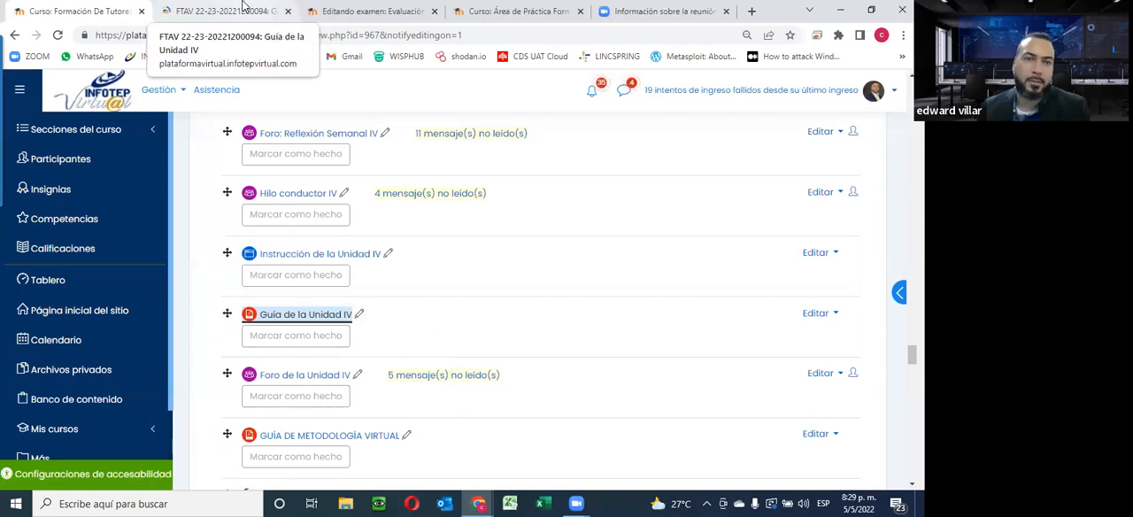
Open the Unidad Didáctica IV PDF from the guide tab and read it through page 5.
click(241, 8)
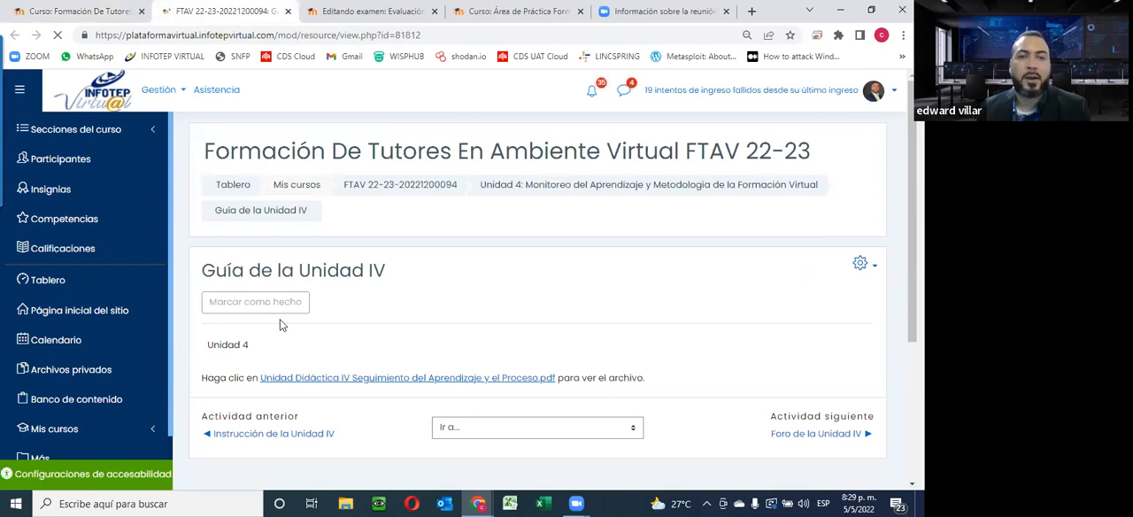
click(385, 380)
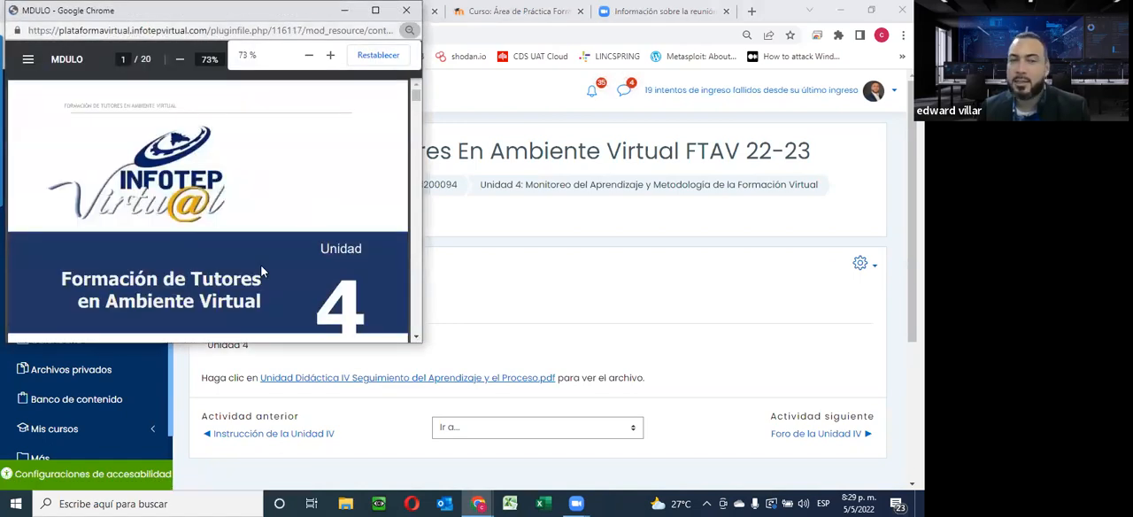
scroll(262, 270, down, 3)
scroll(263, 270, down, 4)
scroll(263, 270, down, 4)
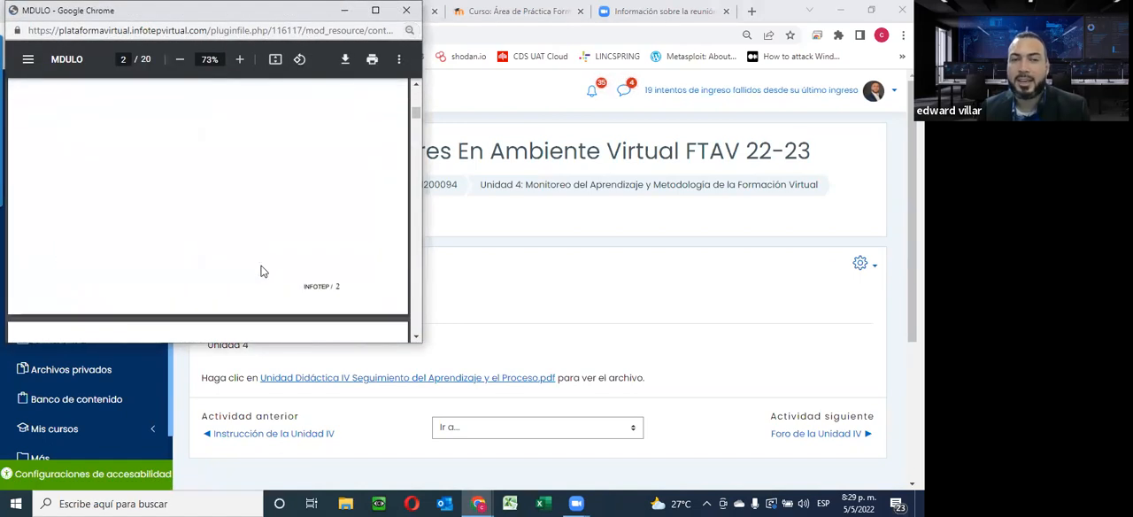
scroll(261, 270, down, 4)
scroll(261, 270, down, 4)
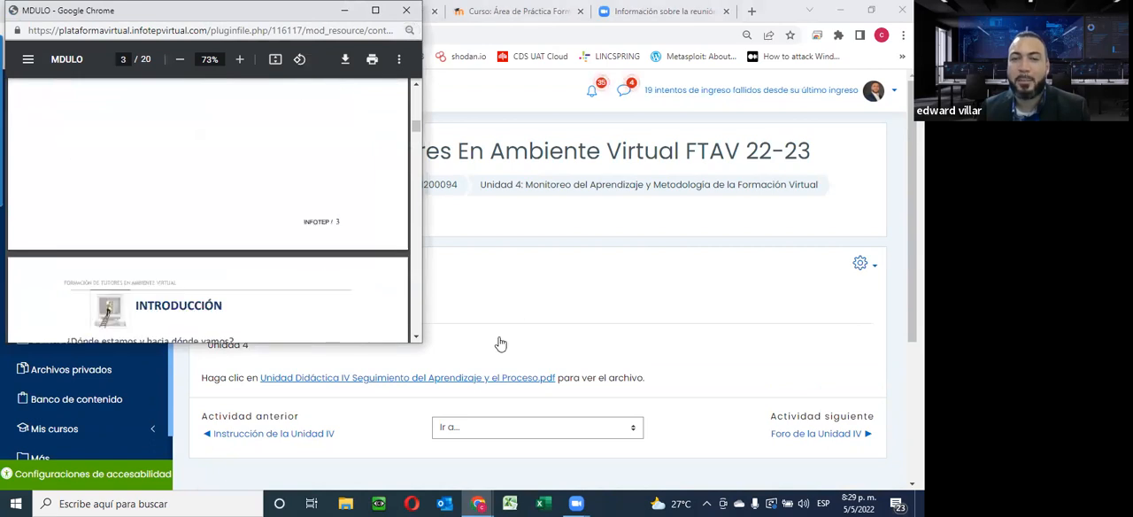
scroll(263, 221, down, 4)
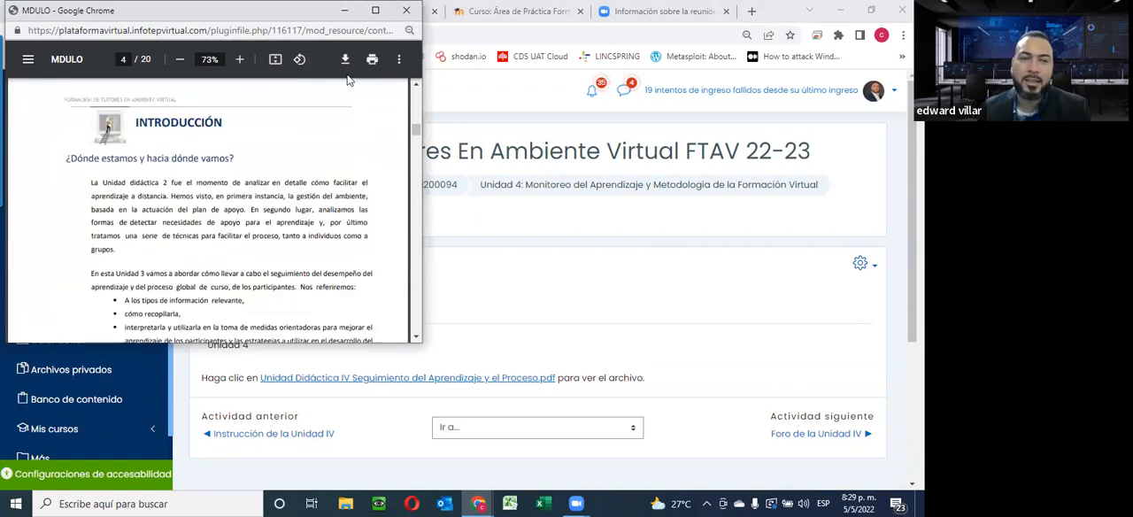
scroll(263, 221, down, 4)
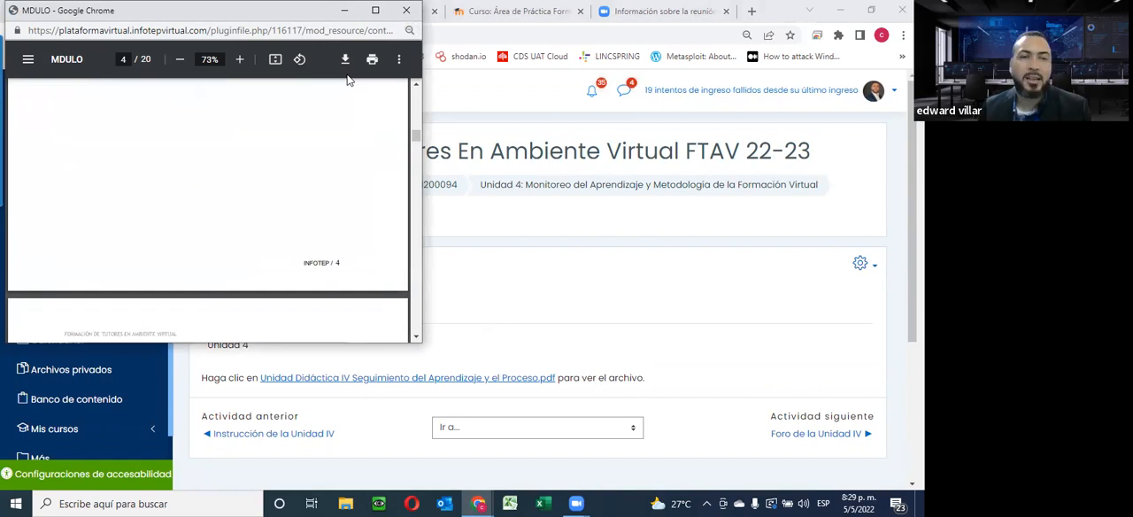
scroll(348, 80, down, 4)
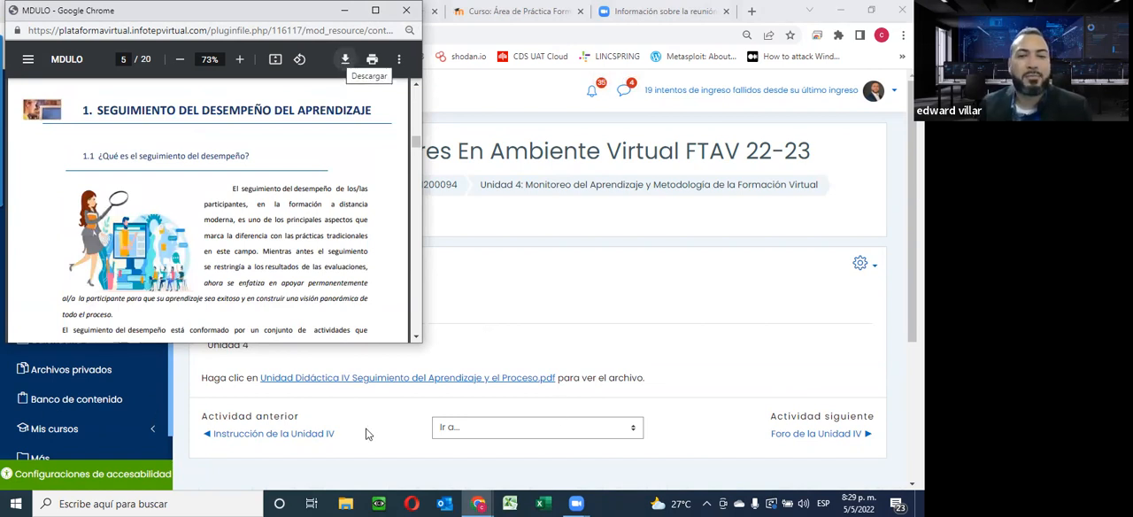
click(505, 96)
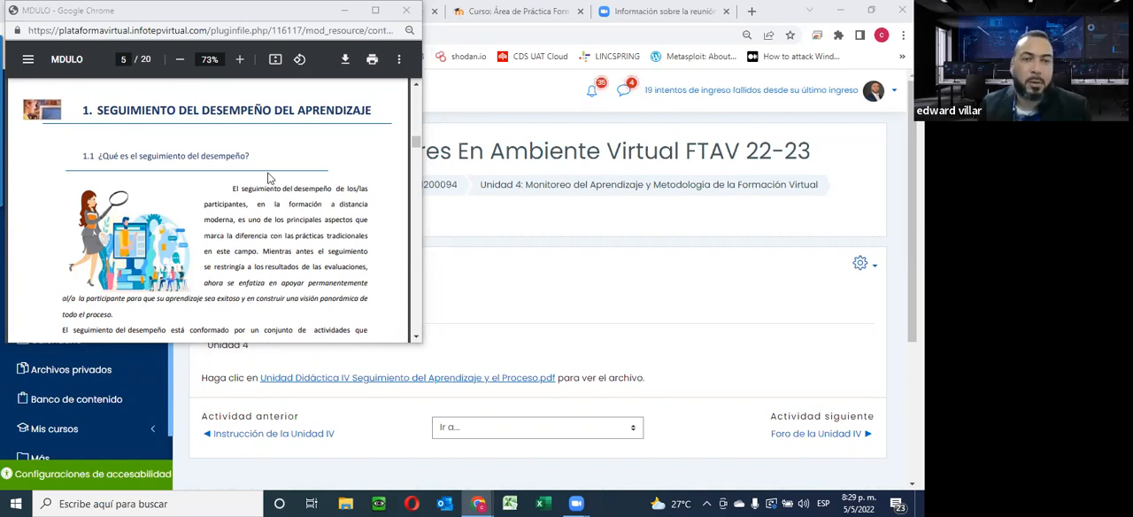
scroll(285, 203, down, 2)
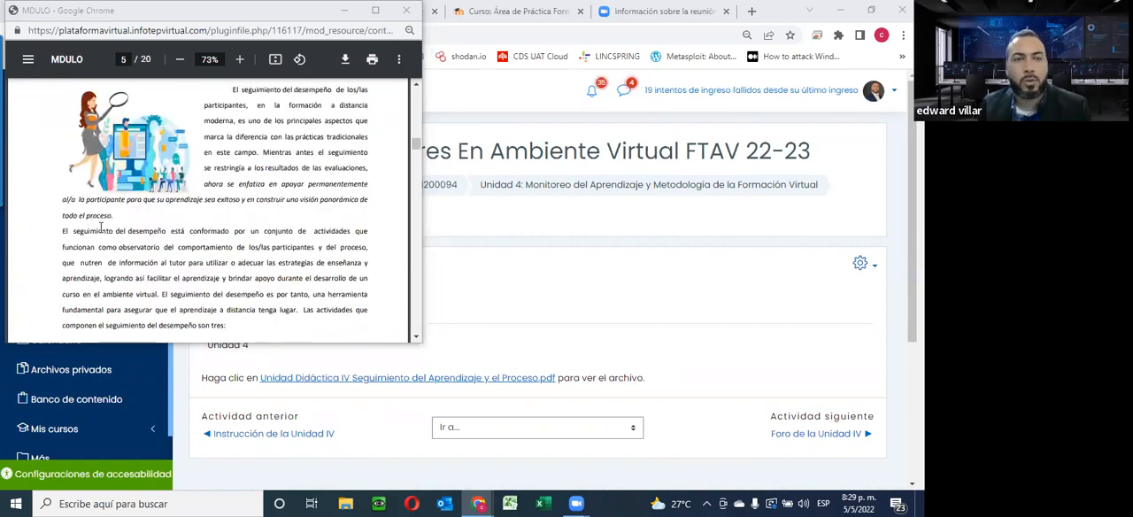
scroll(285, 168, down, 2)
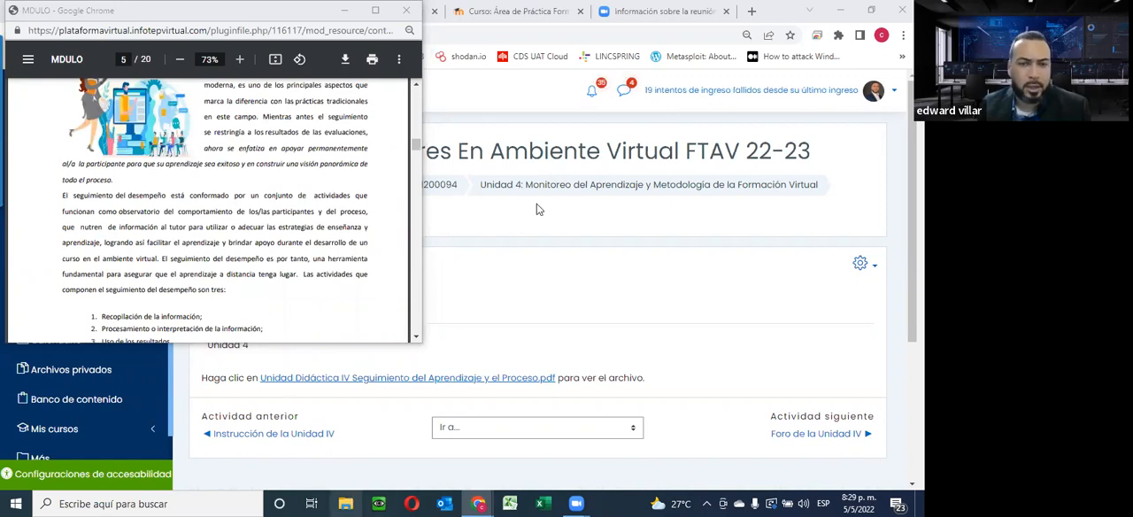
click(345, 503)
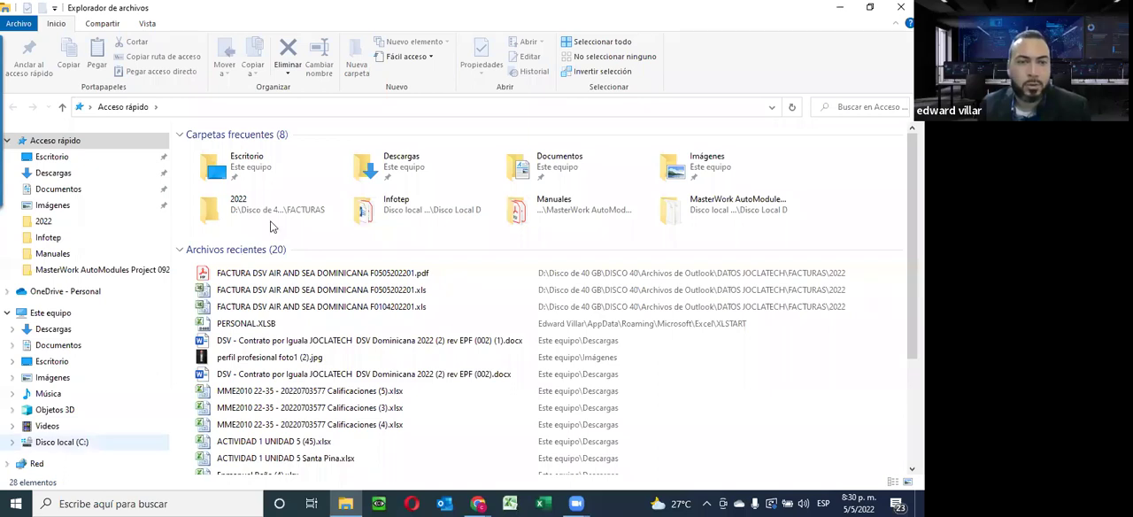
Browse C: > Disco Local D > Infotep > PROGRAMAS DE CLASES and open Excel_Avanzado.pdf.
click(62, 442)
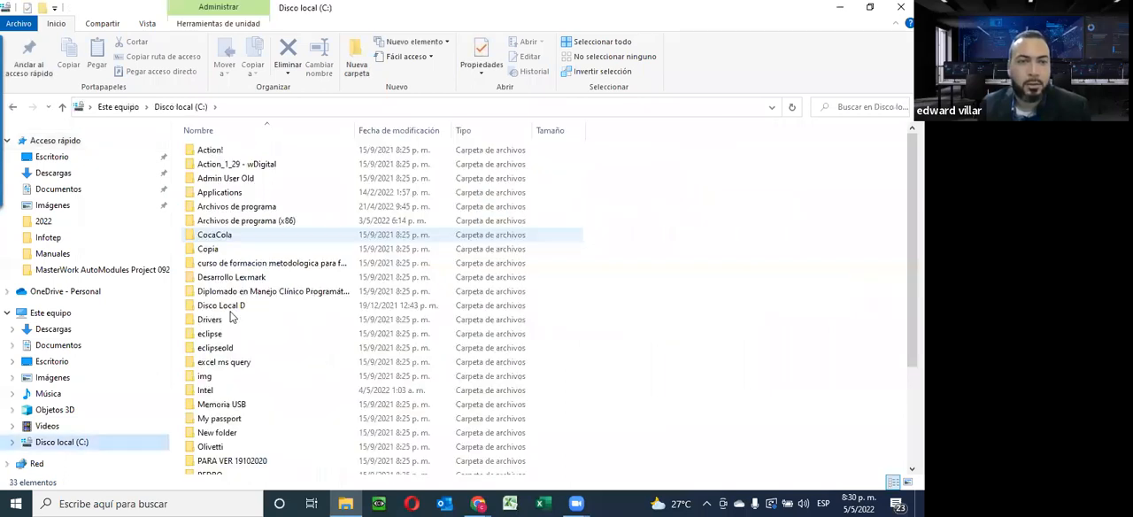
double_click(221, 305)
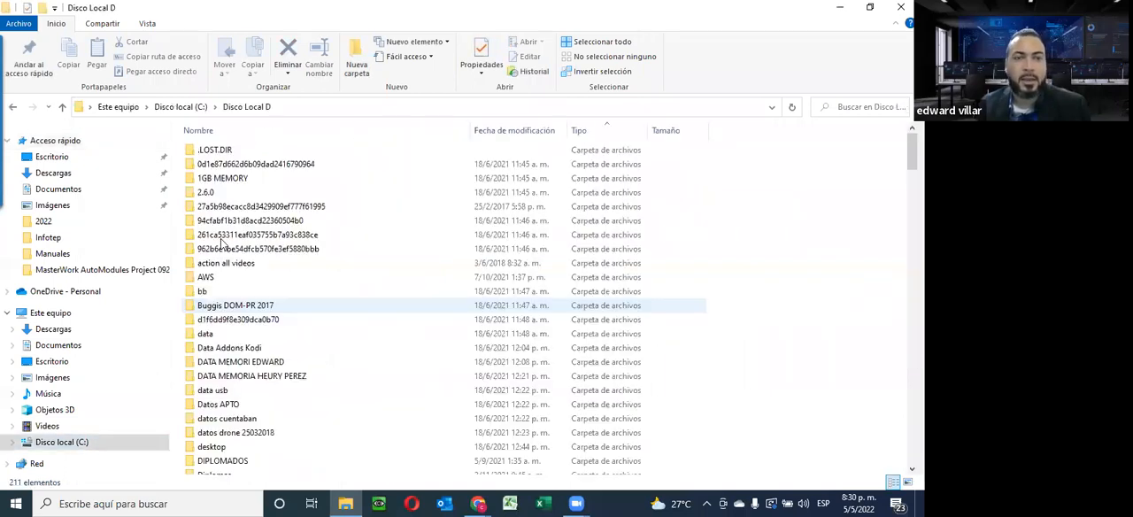
click(221, 236)
text(i)
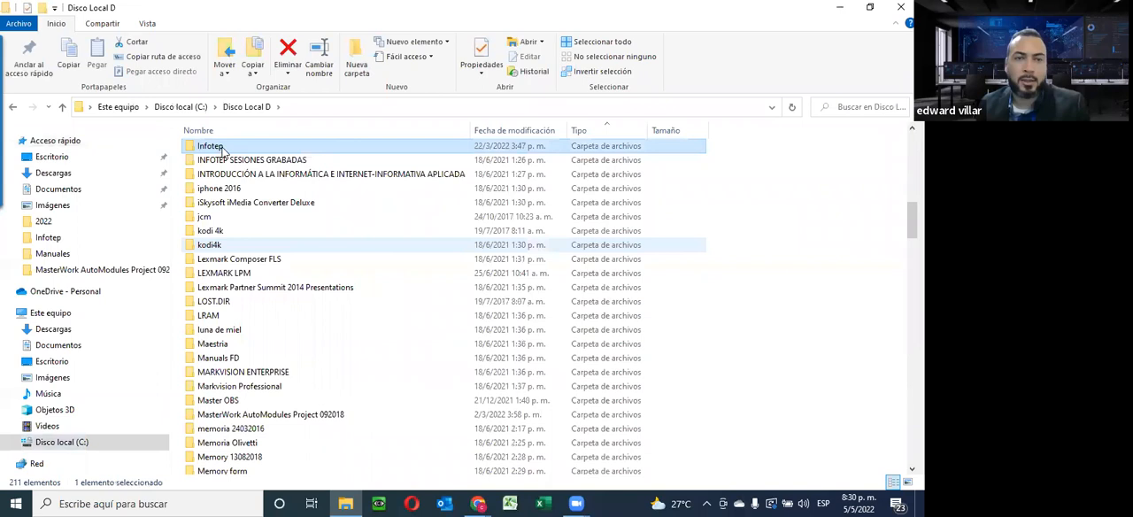
double_click(213, 145)
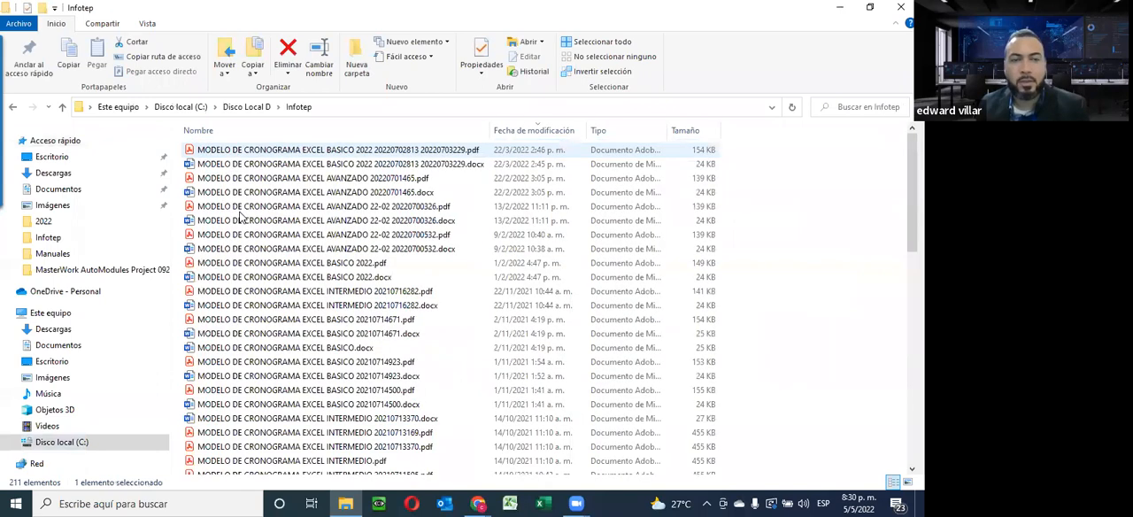
scroll(241, 216, down, 15)
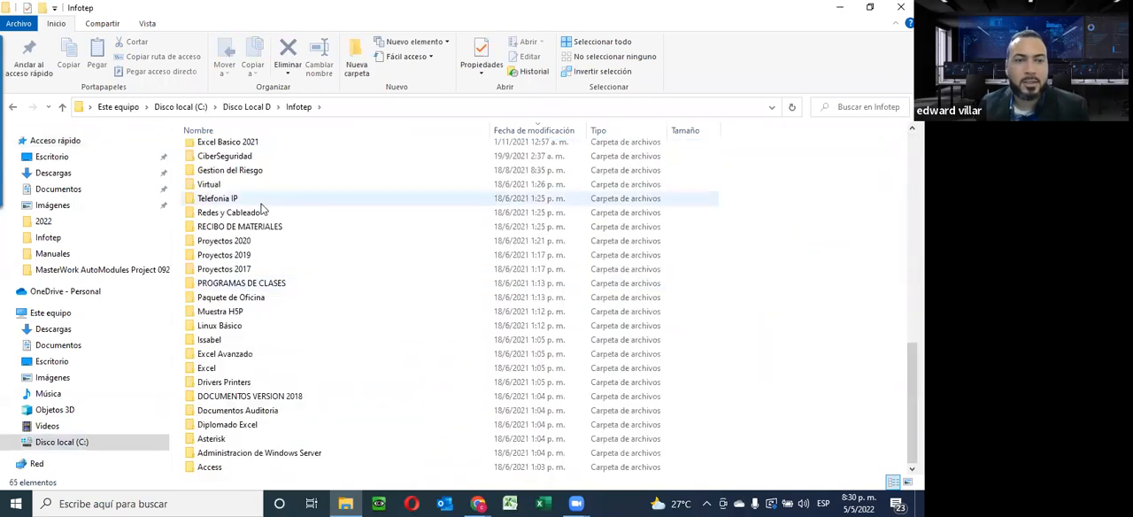
double_click(255, 283)
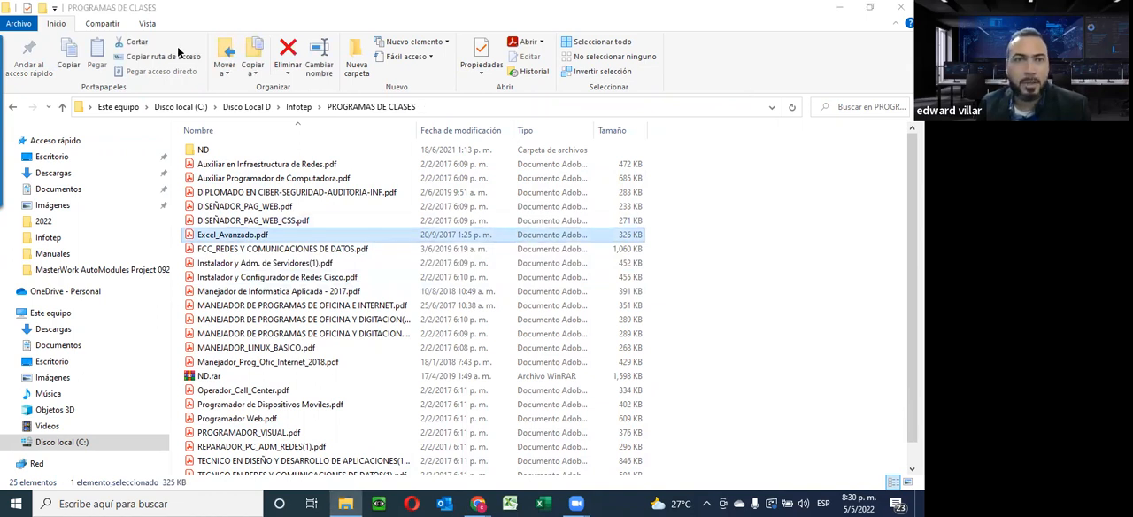
key(Return)
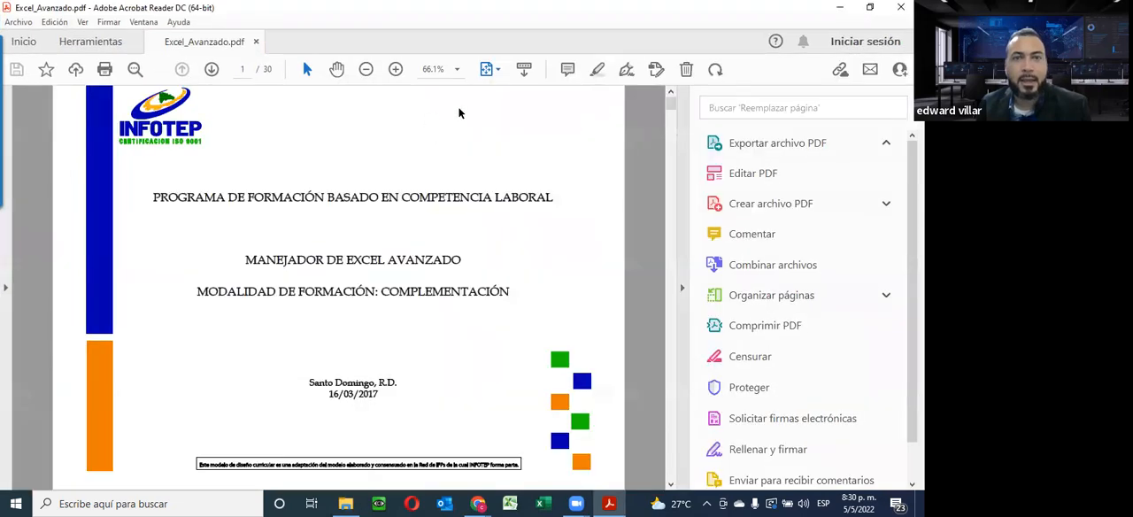
Set the zoom to 75% and read Excel_Avanzado.pdf through to the page 5 module map.
click(395, 69)
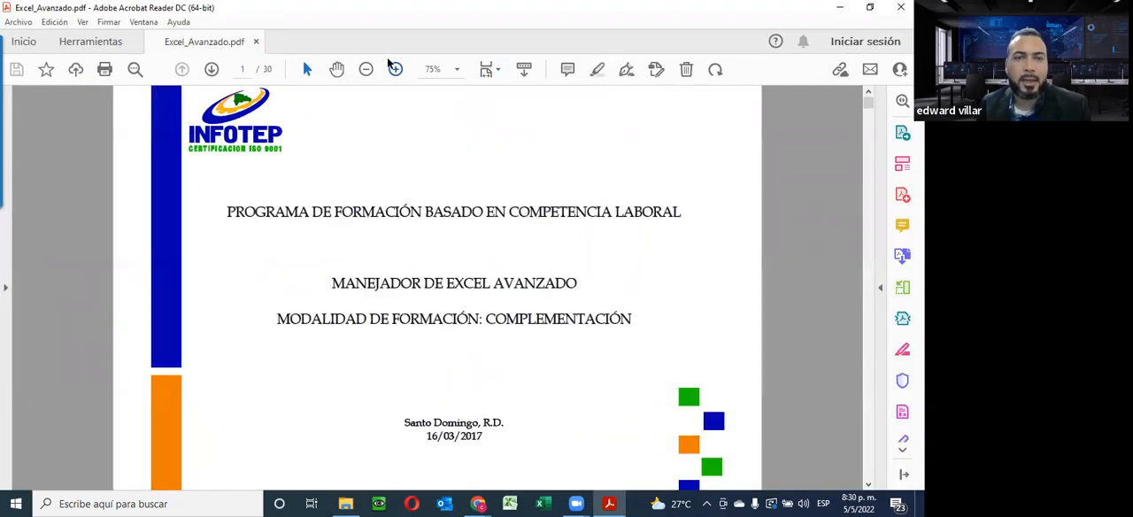
click(367, 69)
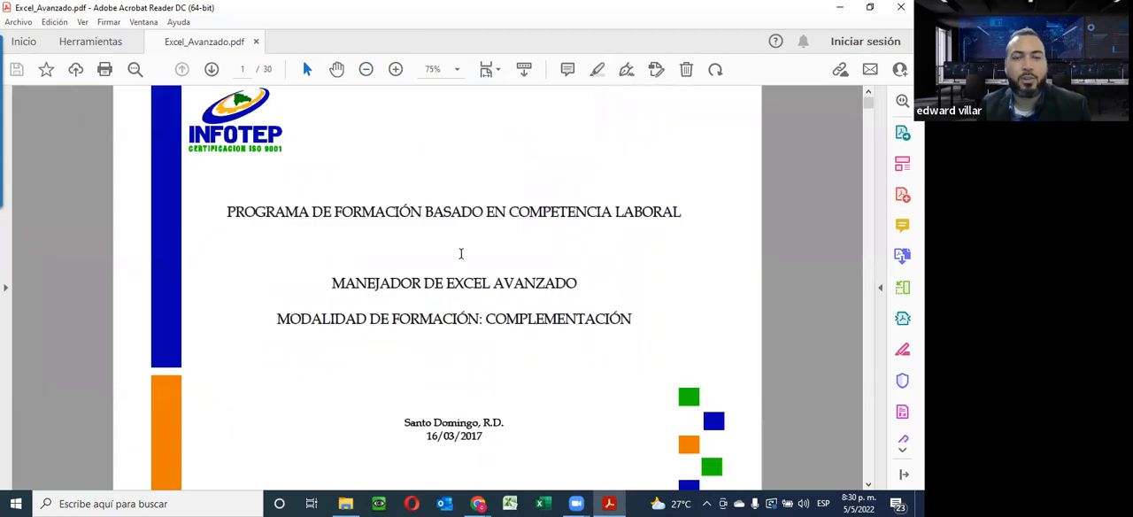
scroll(461, 258, down, 1)
scroll(461, 258, down, 3)
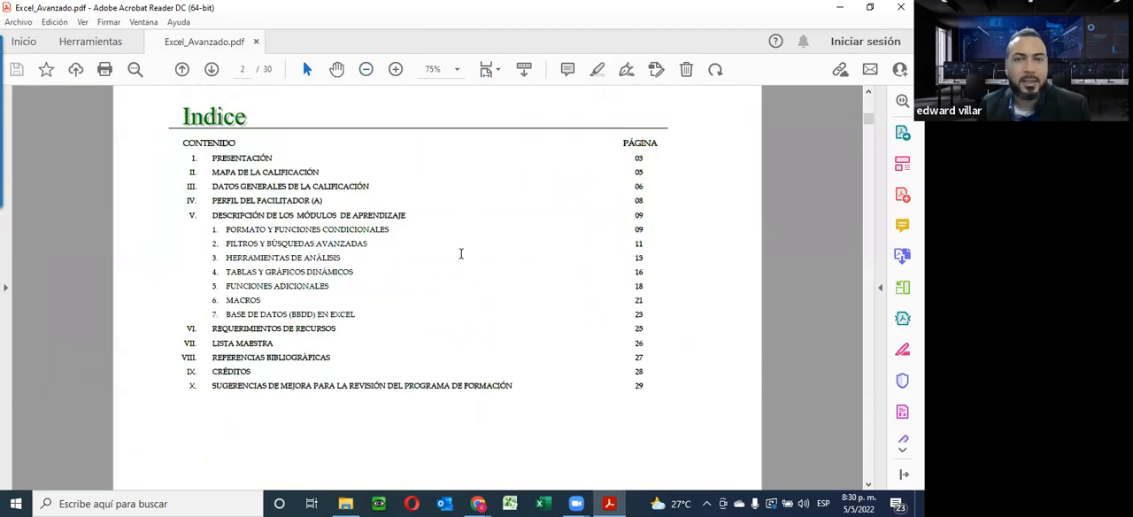
scroll(461, 256, up, 3)
scroll(461, 258, down, 3)
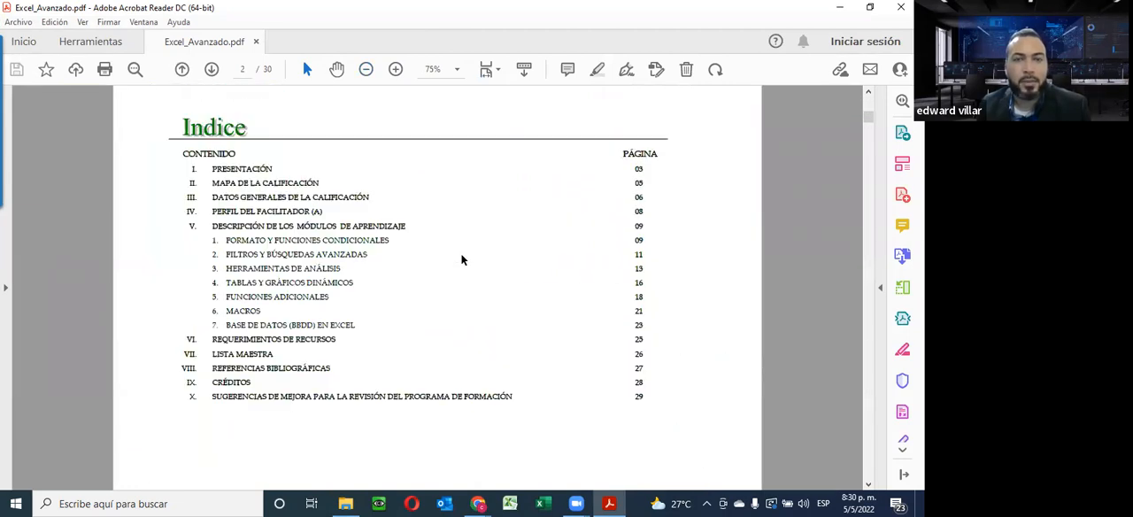
scroll(461, 259, down, 1)
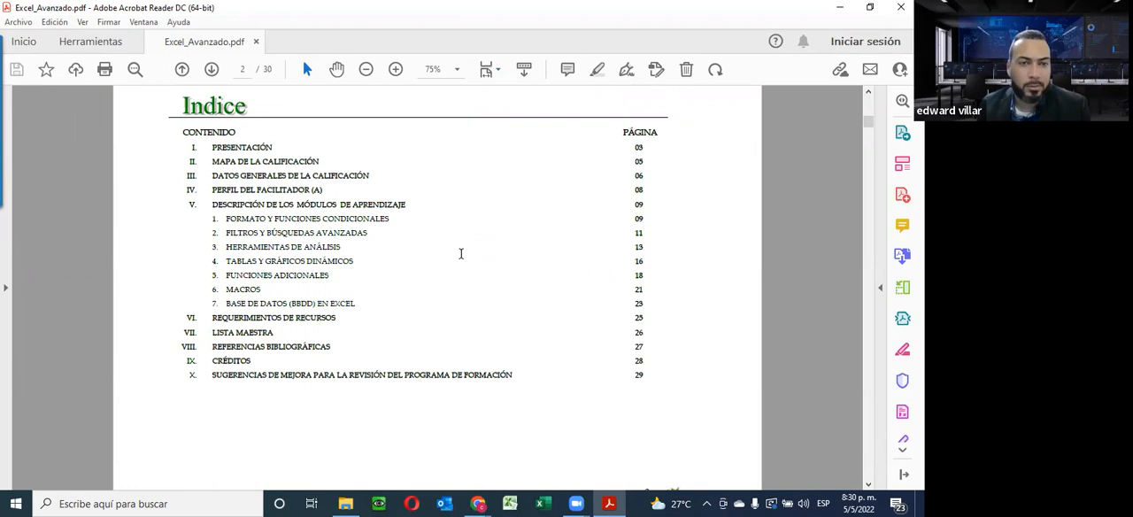
scroll(461, 258, down, 1)
scroll(461, 258, down, 4)
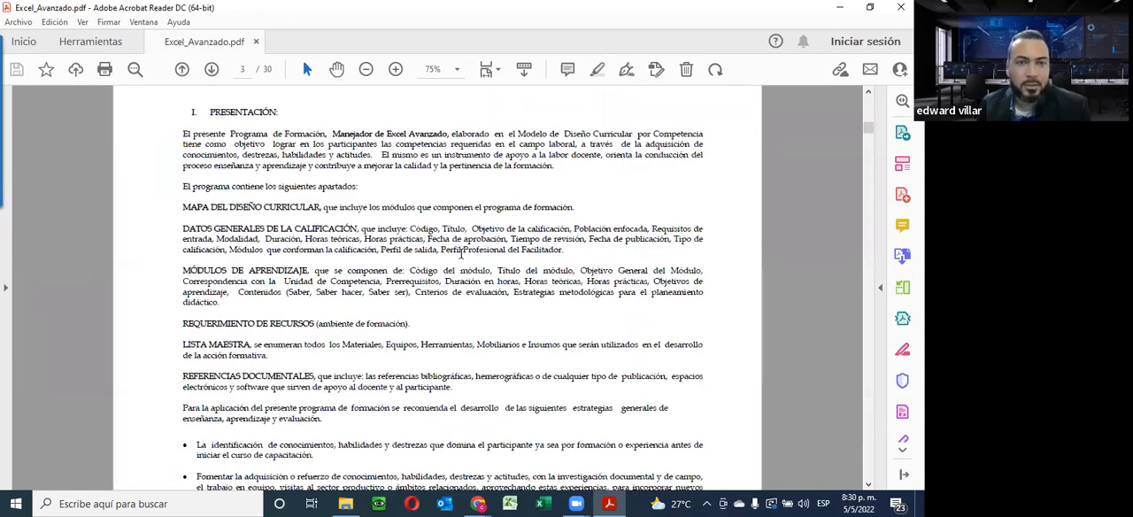
scroll(461, 256, down, 1)
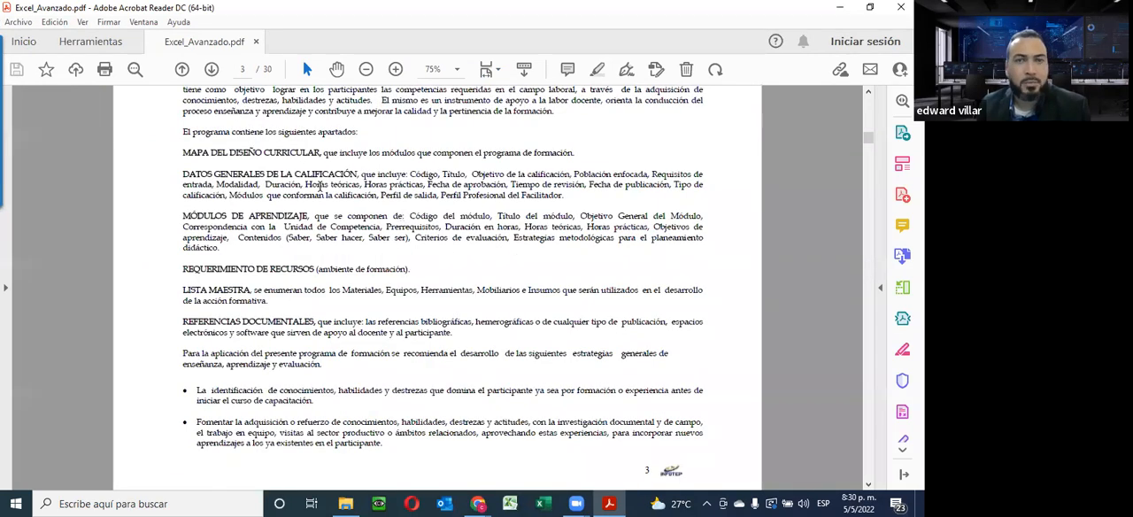
scroll(451, 192, down, 8)
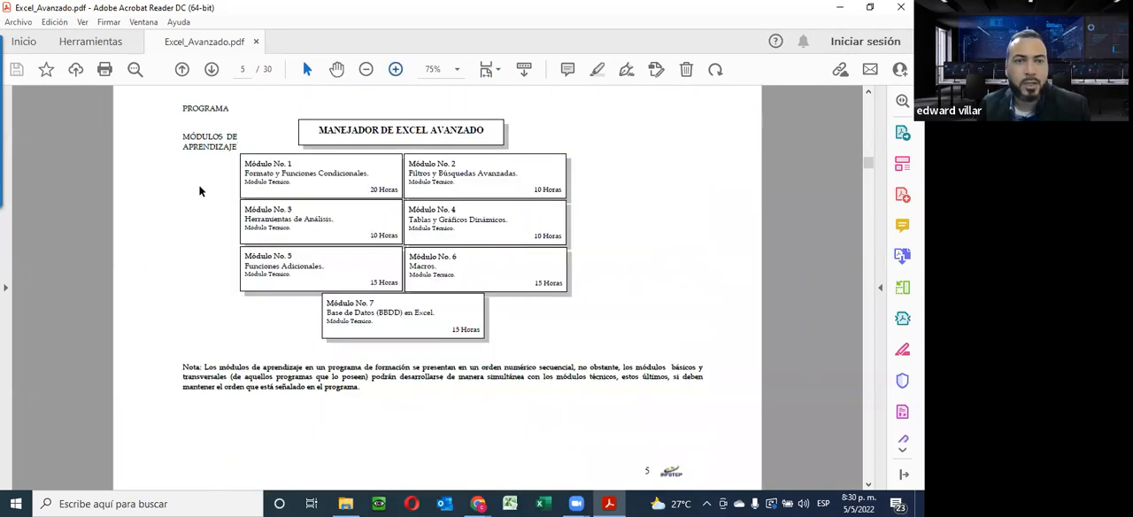
scroll(204, 192, up, 1)
scroll(250, 204, up, 1)
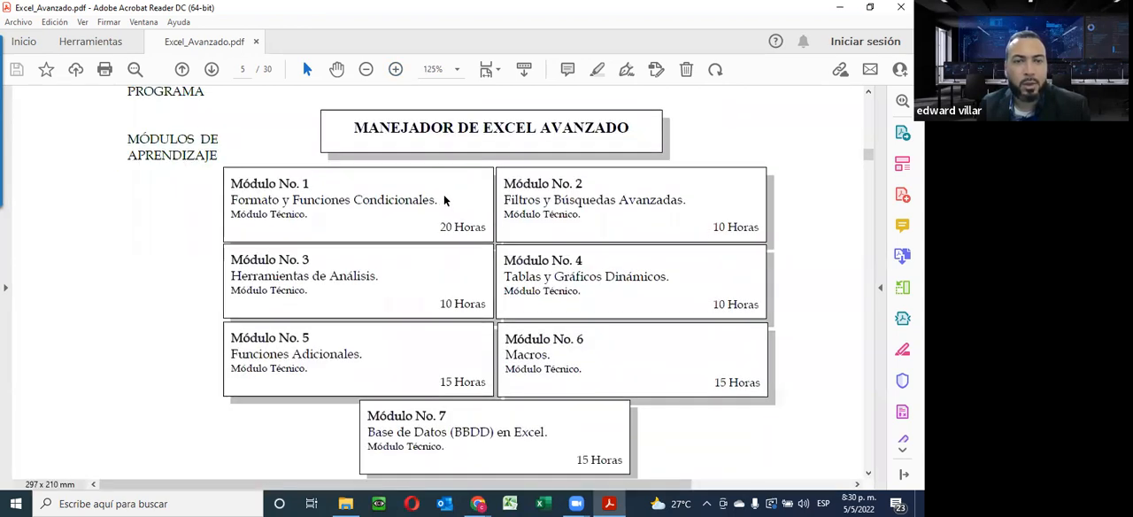
Highlight Módulo 1 Formato y Funciones Condicionales and the 20- and 10-hour module durations.
drag(439, 200, 230, 200)
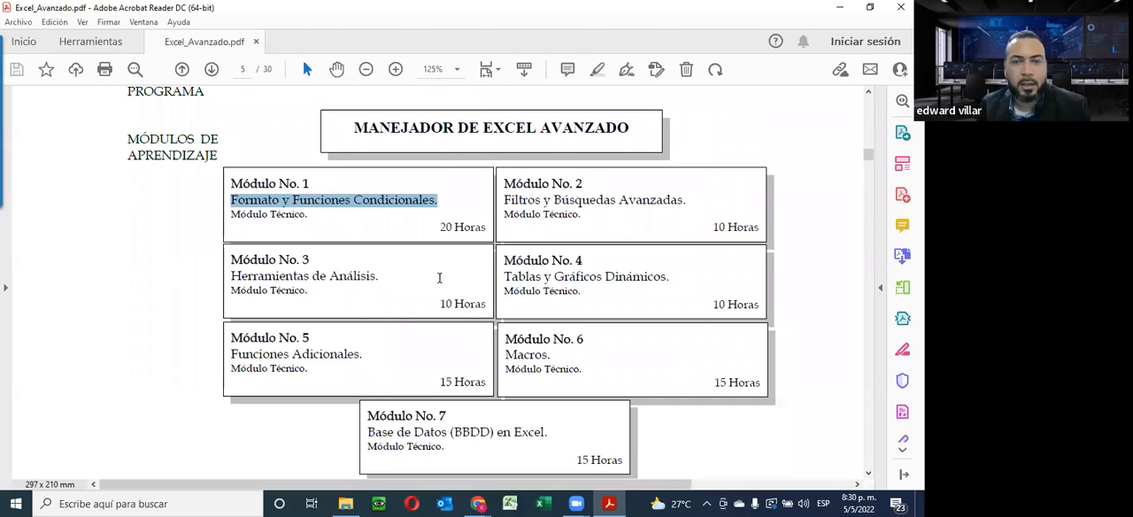
drag(486, 227, 440, 227)
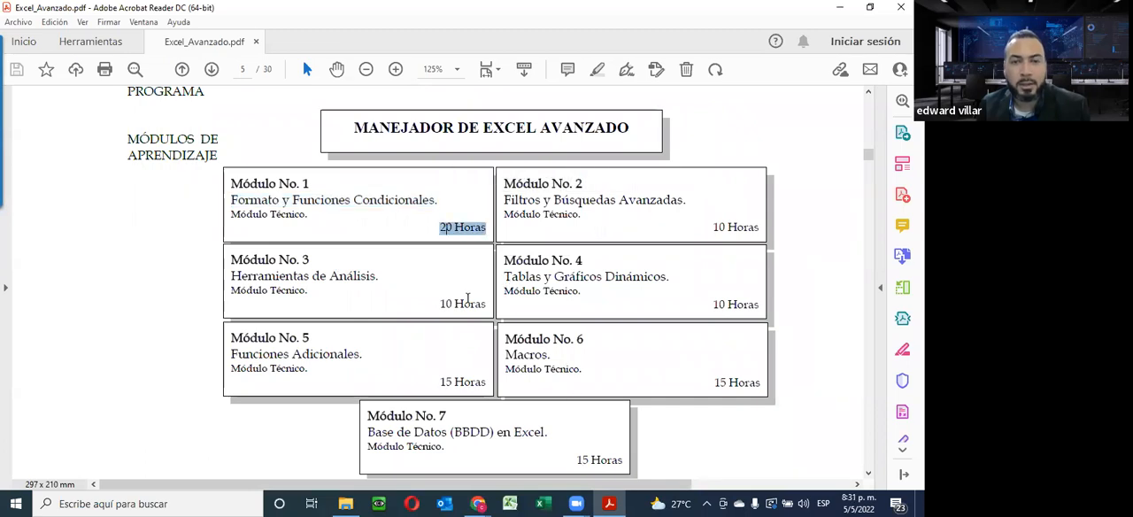
drag(486, 304, 439, 304)
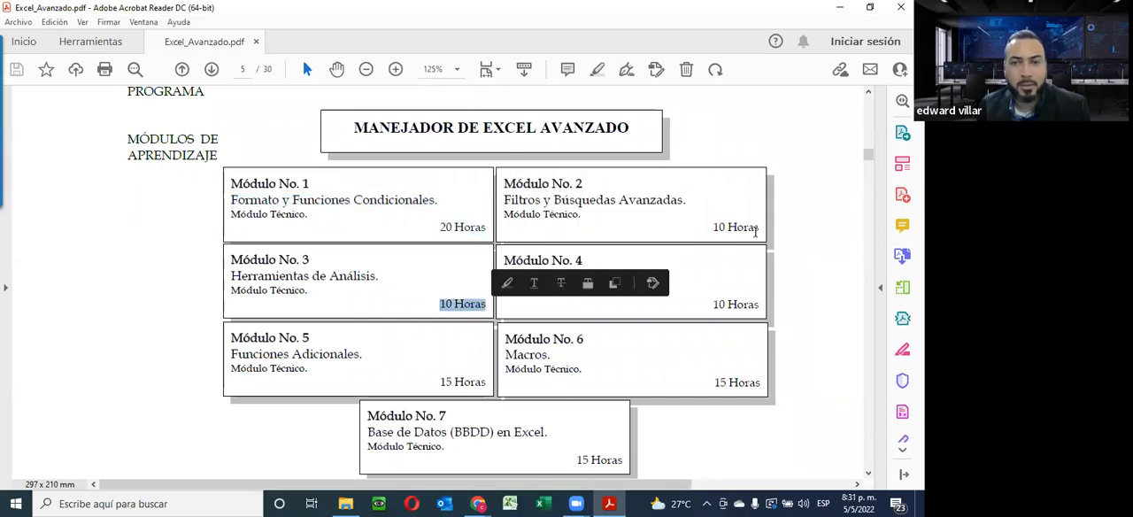
drag(758, 227, 712, 227)
scroll(571, 354, down, 1)
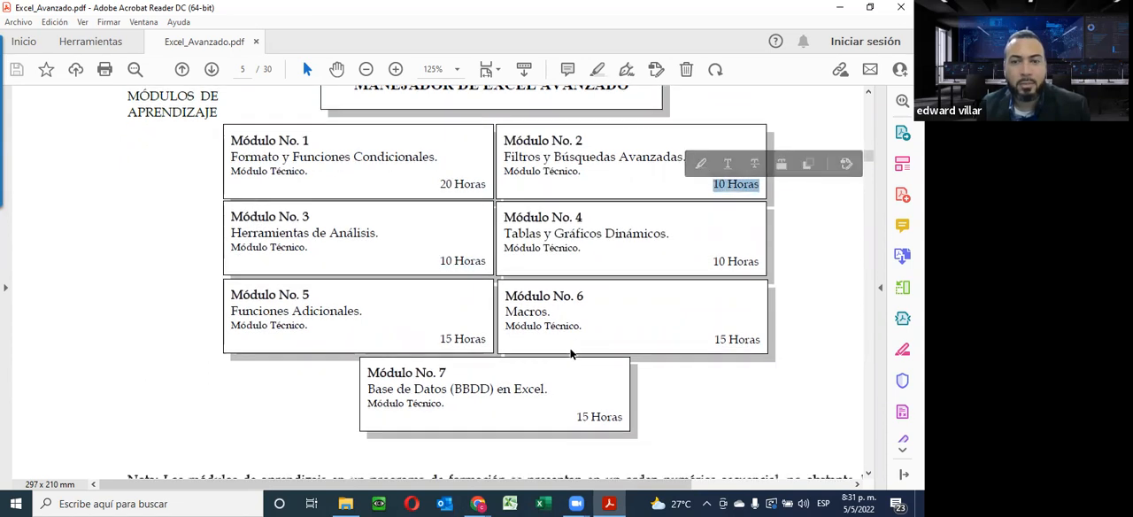
scroll(571, 354, down, 2)
scroll(571, 354, down, 2)
scroll(548, 337, down, 1)
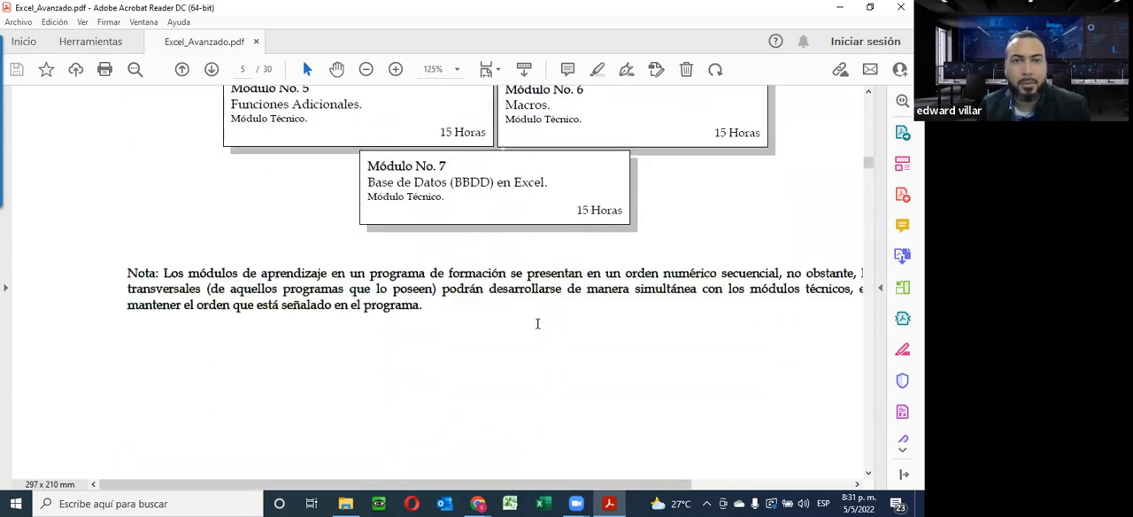
scroll(537, 323, down, 3)
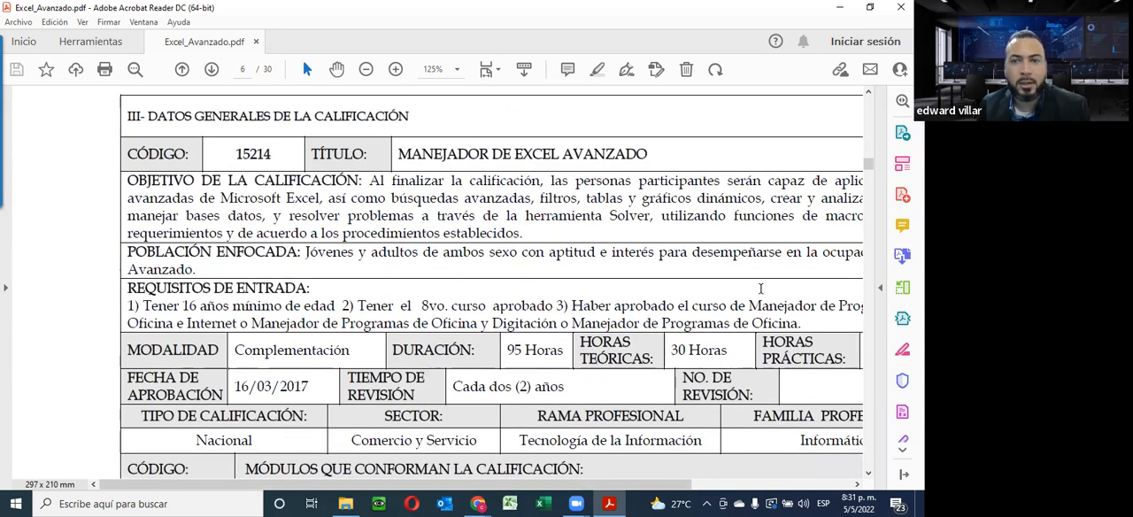
scroll(763, 301, down, 1)
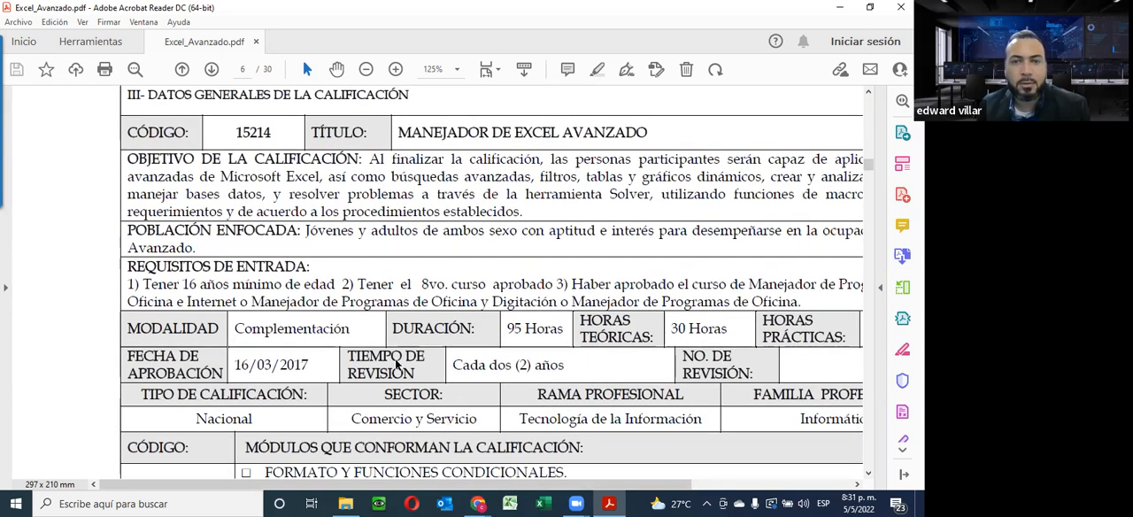
scroll(396, 363, down, 3)
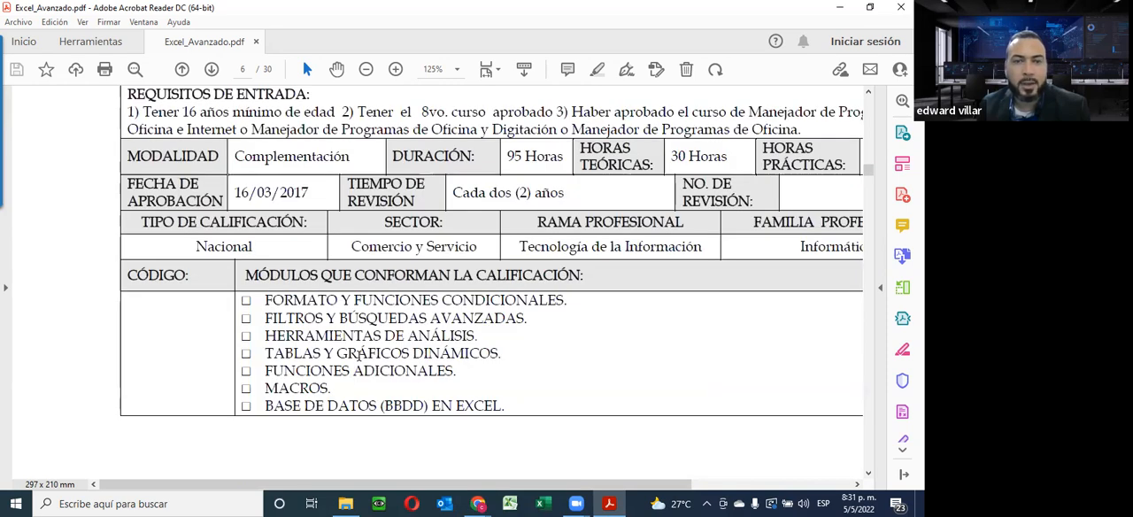
scroll(806, 283, down, 5)
scroll(806, 283, down, 5)
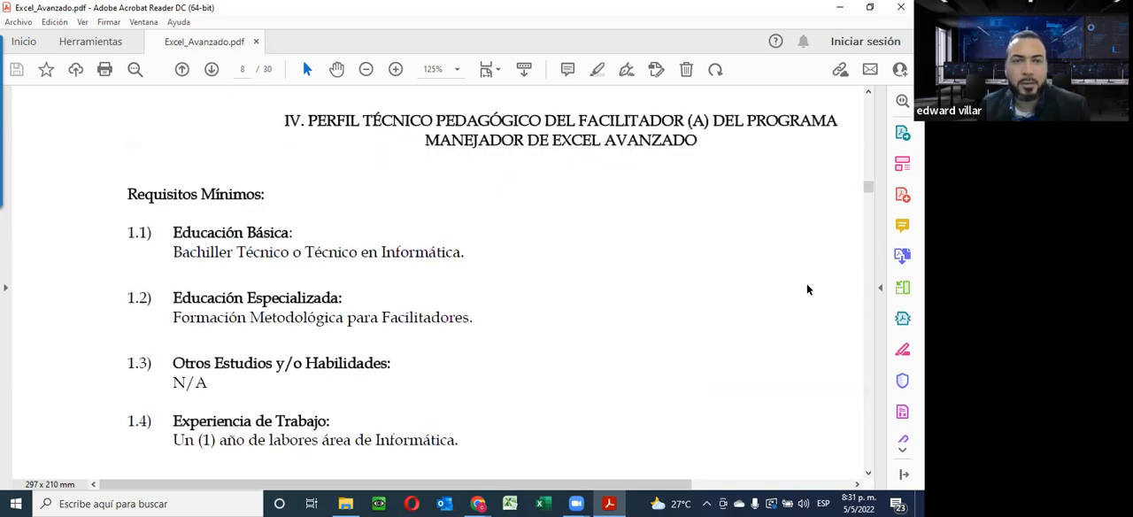
scroll(806, 284, down, 3)
scroll(807, 283, up, 3)
scroll(806, 283, up, 1)
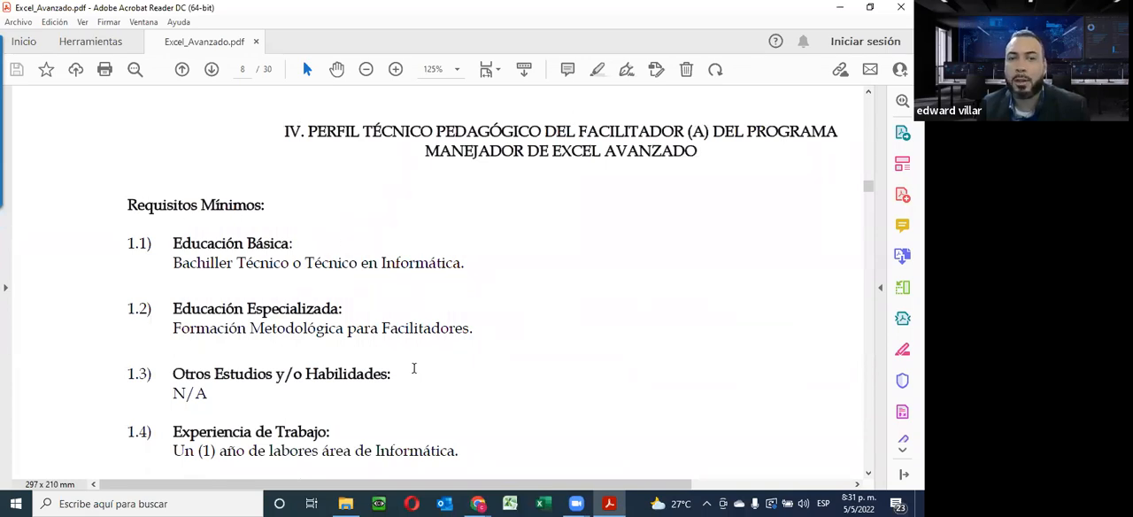
Highlight the facilitator's Requisitos Mínimos section on page 8.
drag(412, 371, 380, 392)
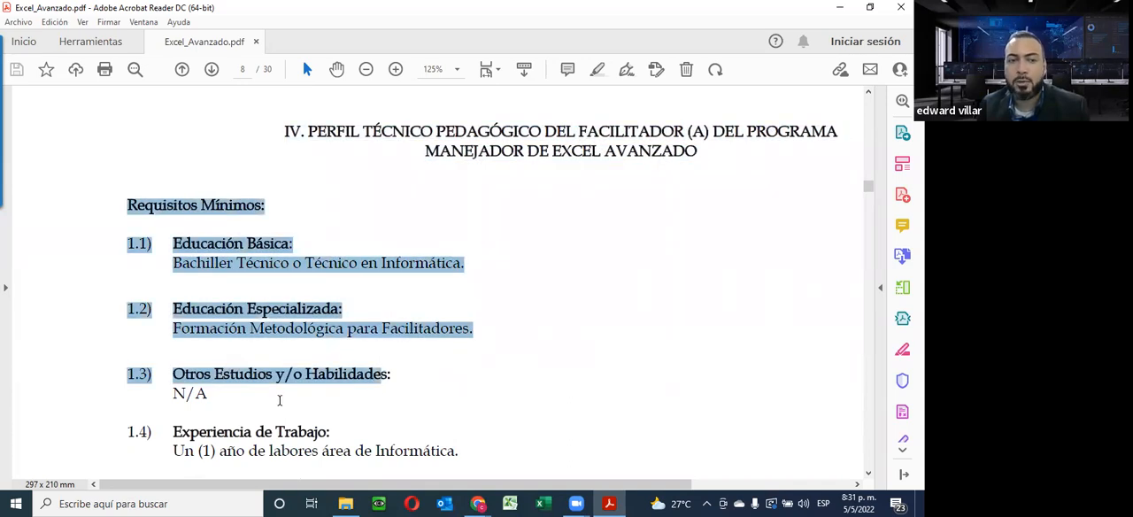
scroll(277, 402, down, 2)
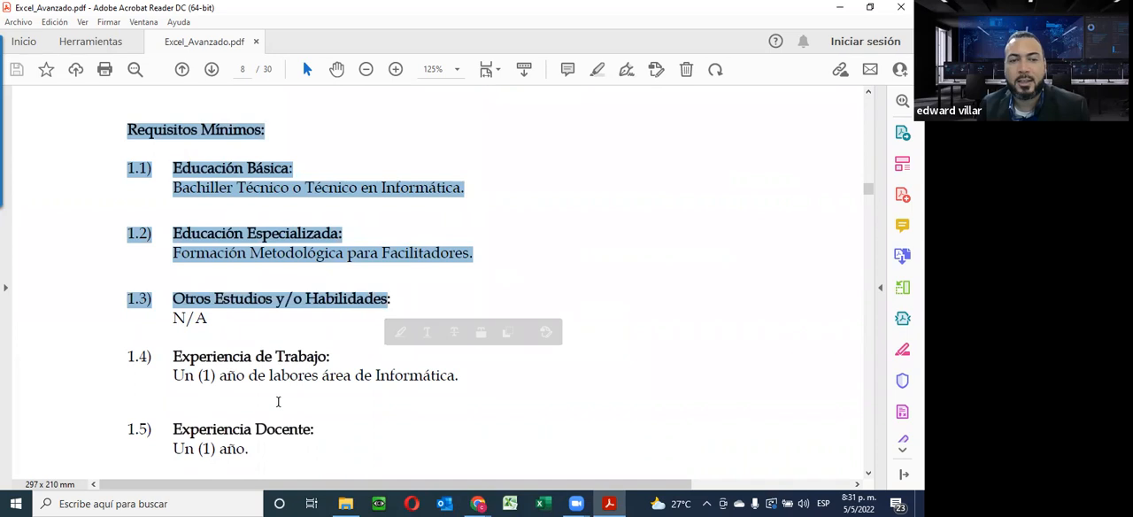
scroll(278, 402, down, 2)
scroll(845, 343, down, 1)
scroll(865, 362, down, 1)
scroll(866, 362, down, 1)
scroll(869, 368, down, 1)
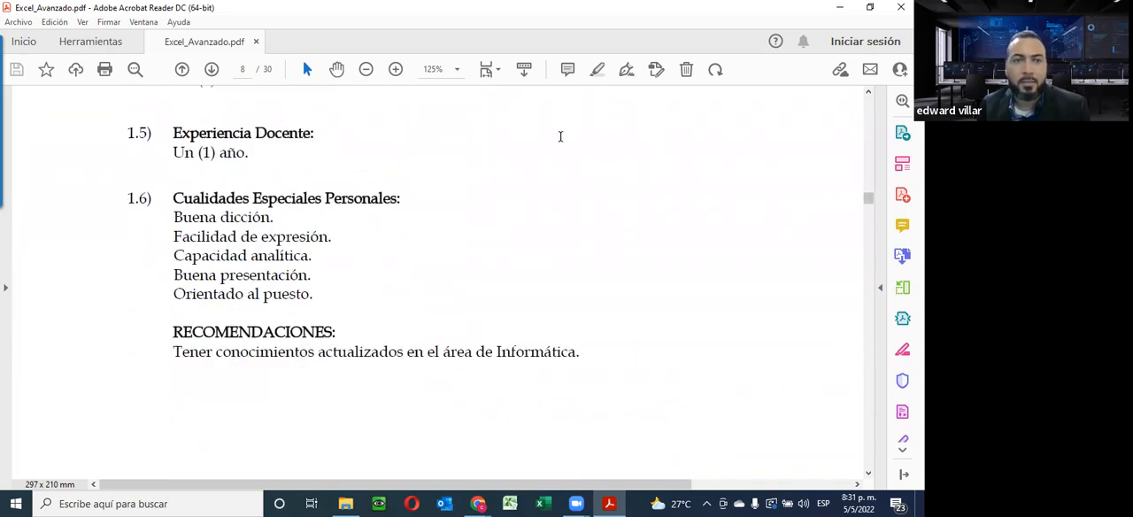
scroll(322, 186, down, 3)
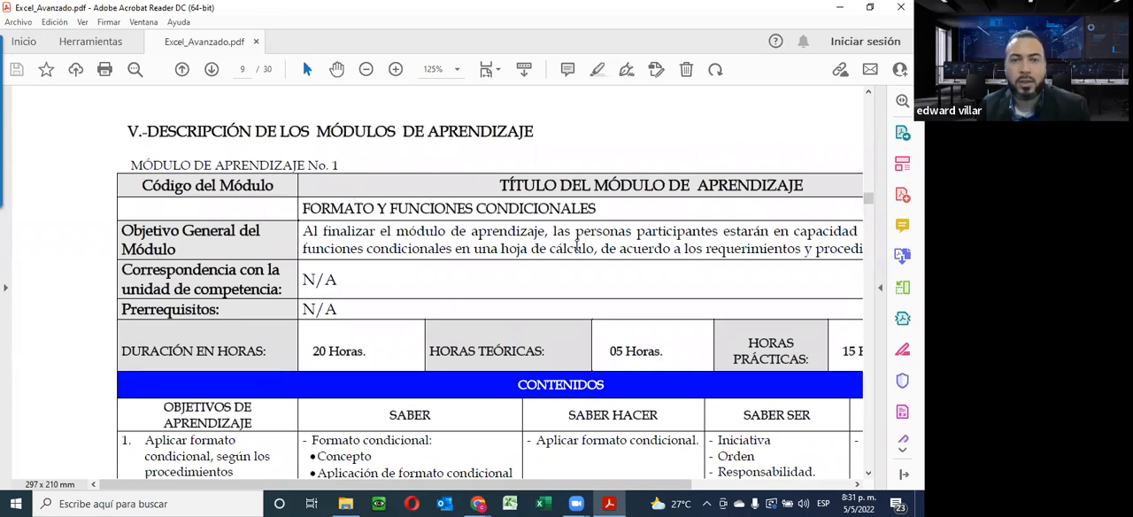
scroll(576, 246, down, 1)
scroll(575, 246, down, 1)
scroll(548, 265, down, 1)
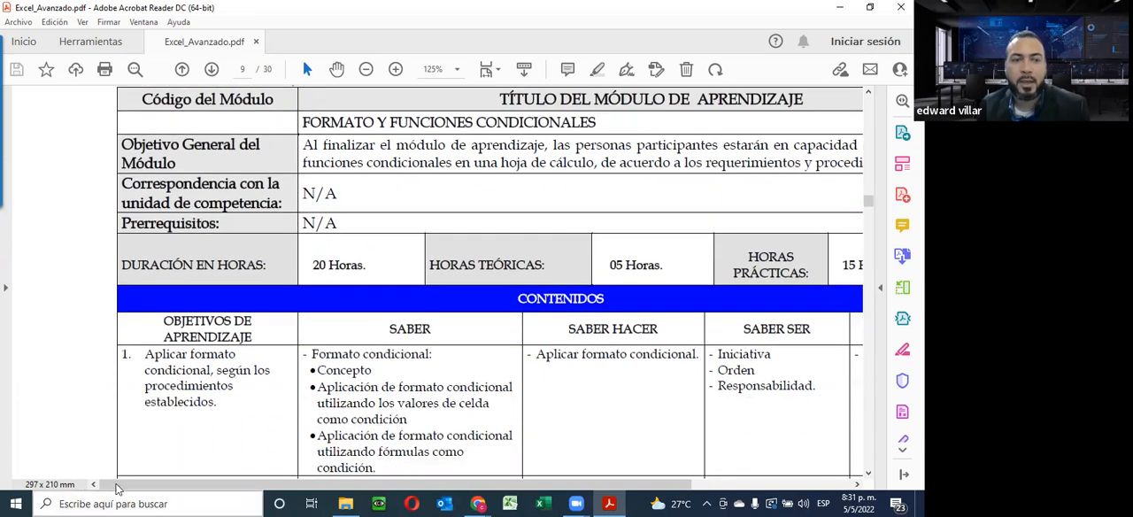
drag(170, 485, 168, 485)
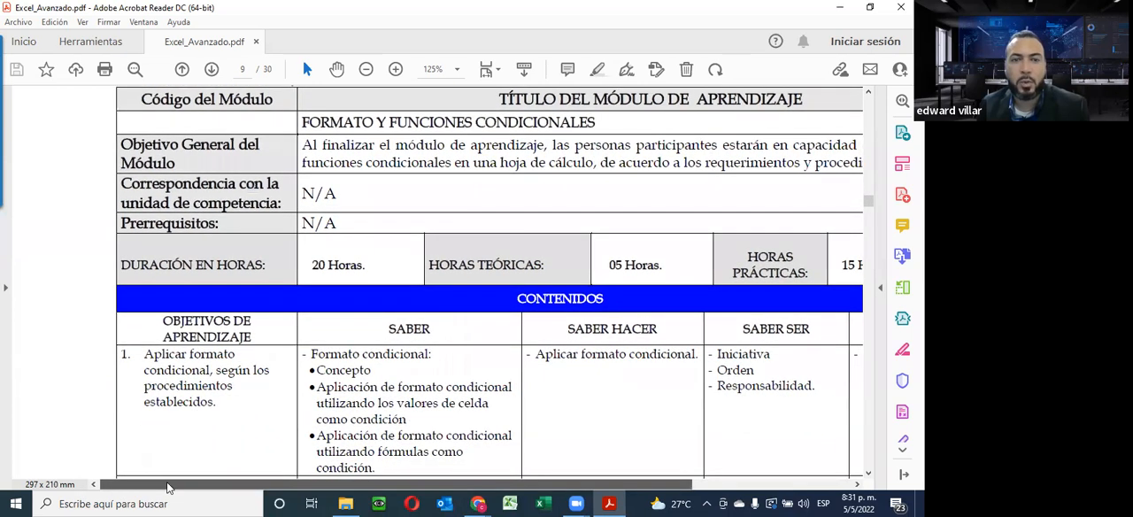
scroll(433, 265, right, 3)
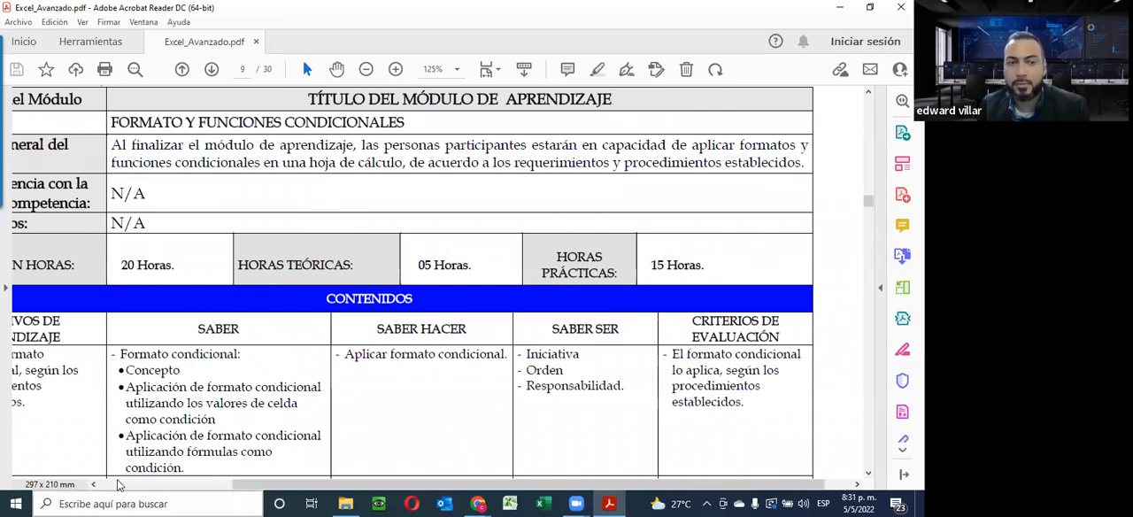
Shift the page view sideways with the horizontal scrollbar arrow to reveal all table columns.
click(94, 484)
click(93, 484)
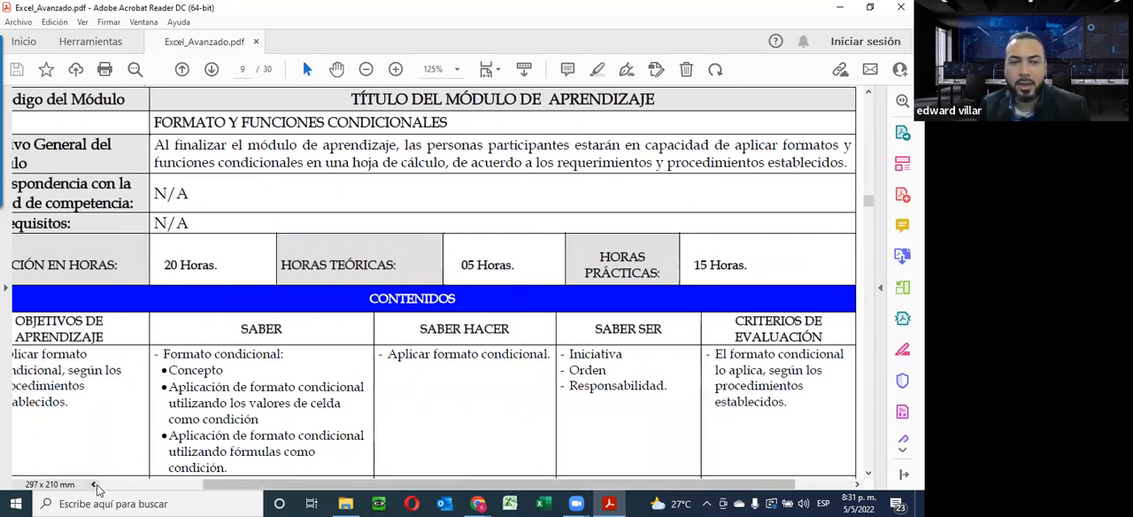
click(94, 484)
click(94, 484)
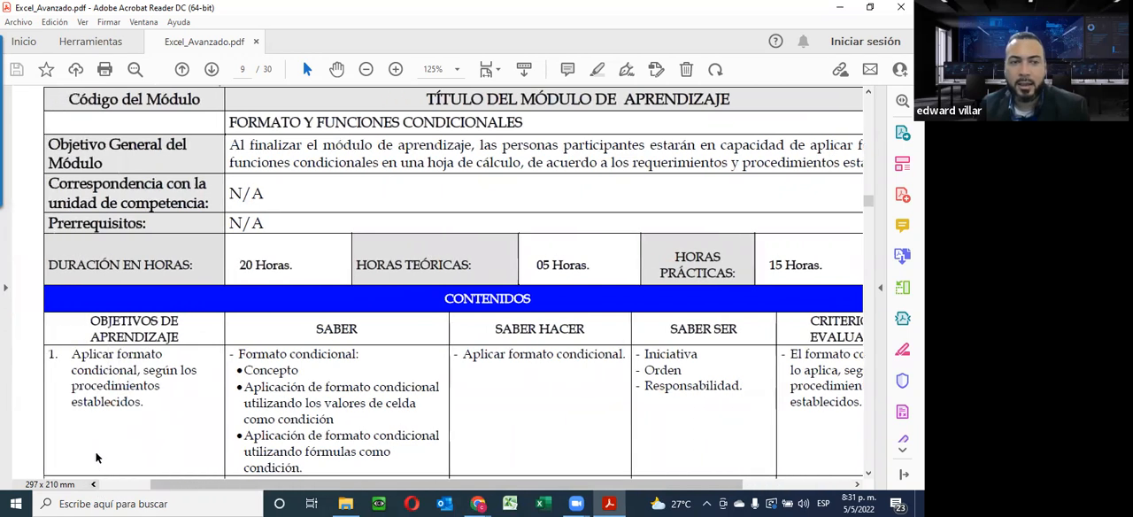
scroll(102, 358, down, 1)
scroll(89, 337, down, 1)
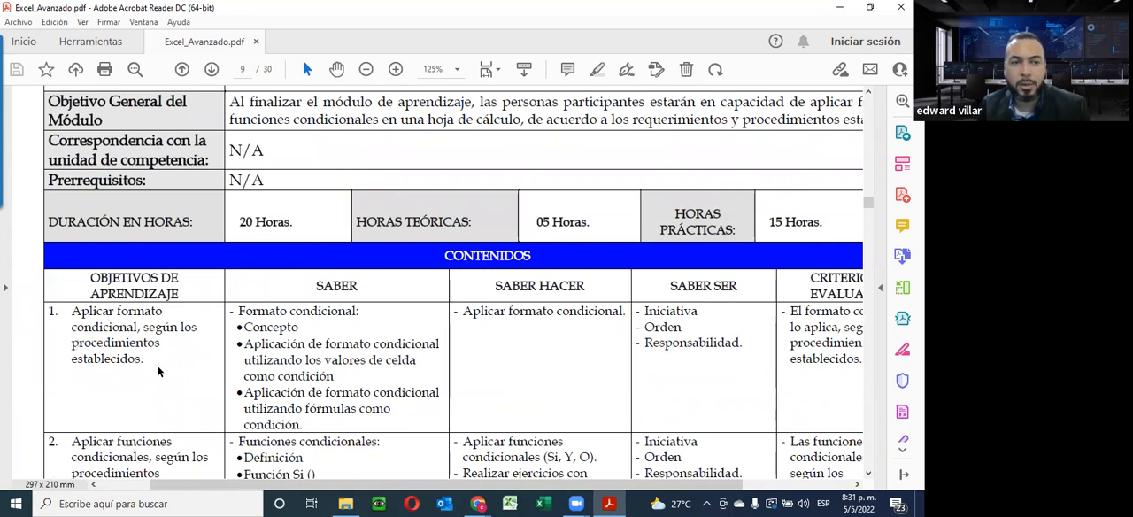
scroll(160, 371, down, 1)
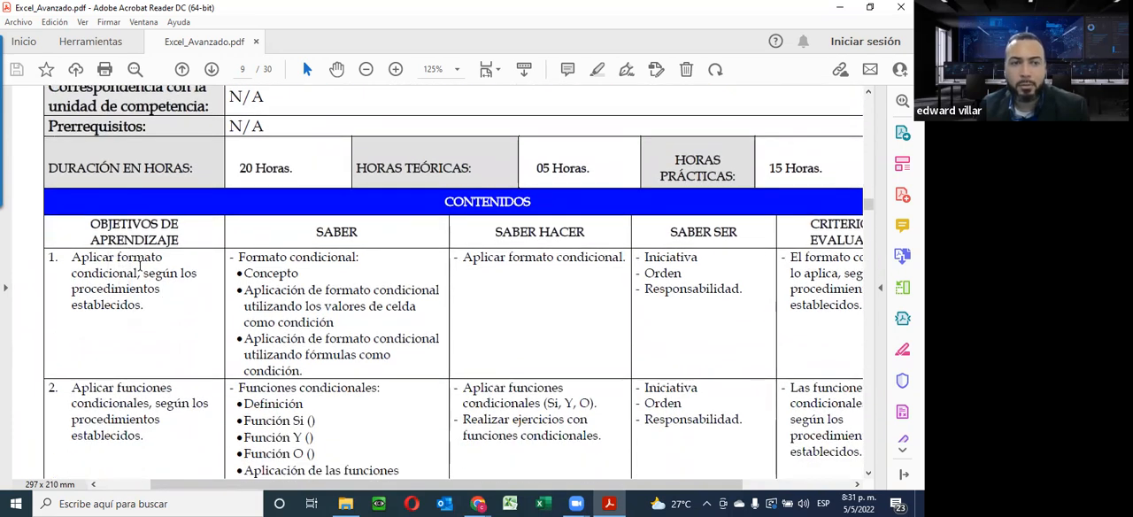
scroll(159, 372, down, 1)
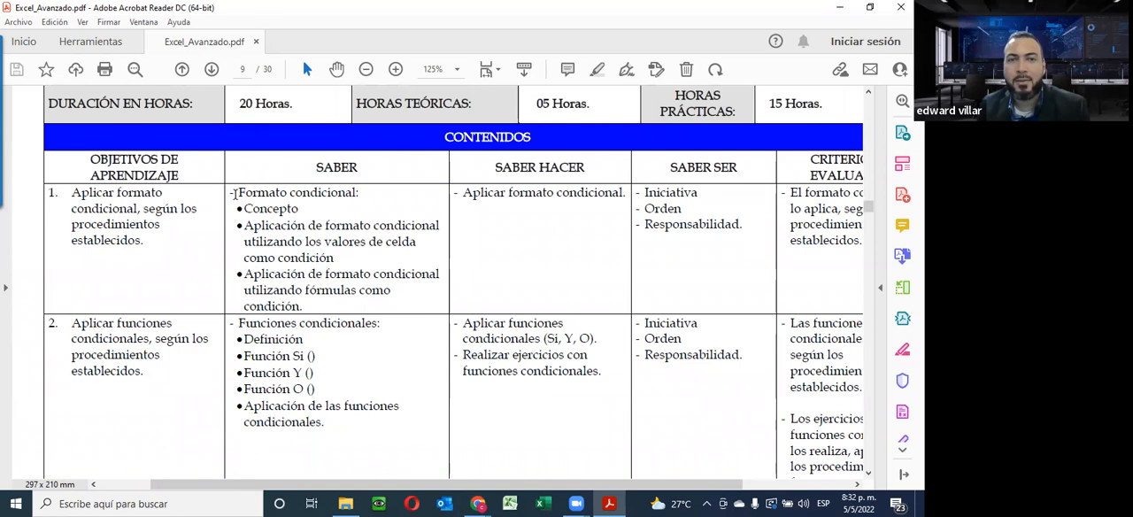
Highlight the conditional formatting SABER topics, the SABER HACER skill and objective 1's evaluation criteria.
mouse_move(234, 193)
mouse_down()
mouse_move(349, 307)
mouse_move(307, 305)
mouse_up()
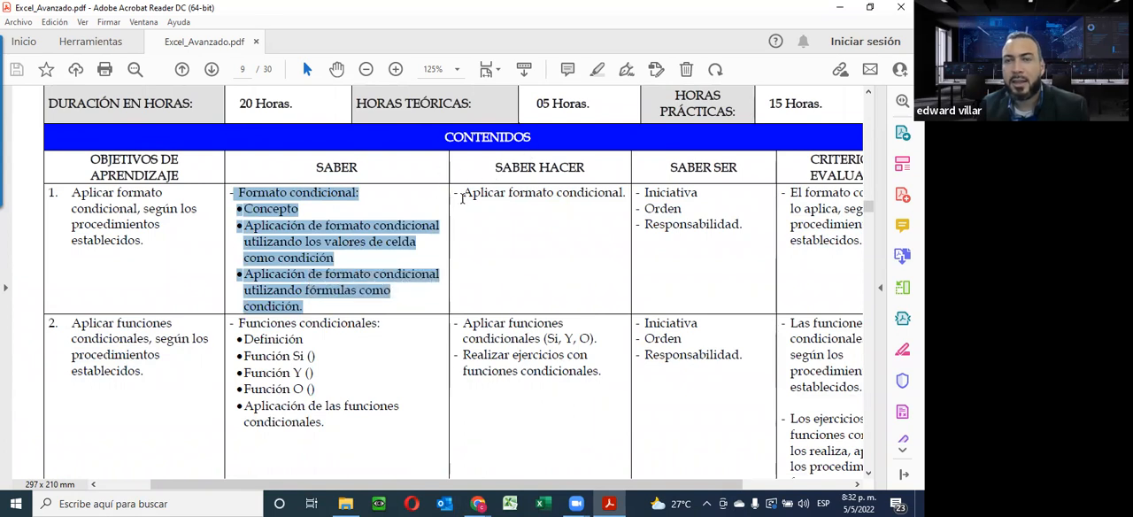
drag(461, 194, 625, 196)
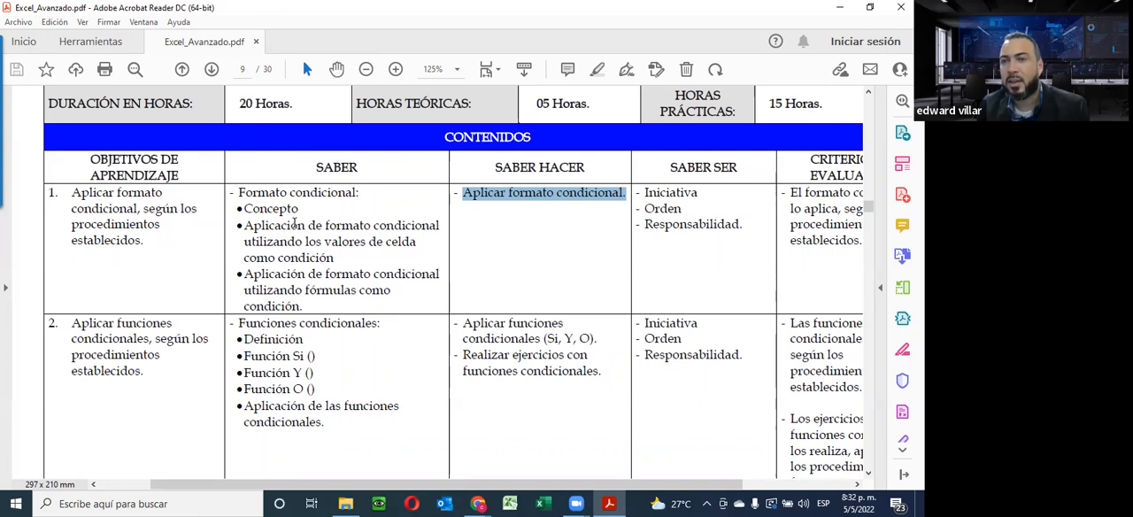
click(792, 192)
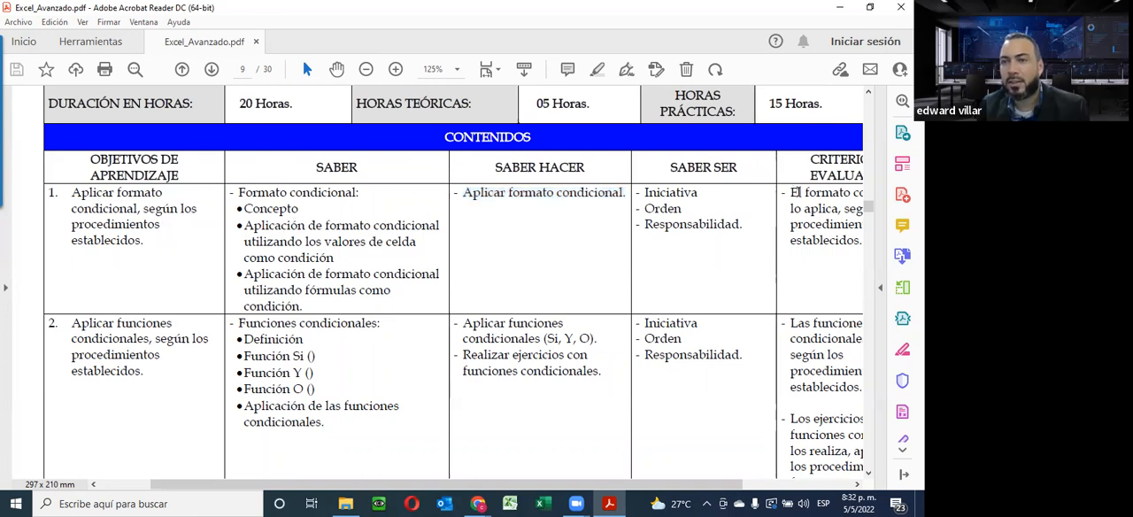
drag(792, 192, 861, 239)
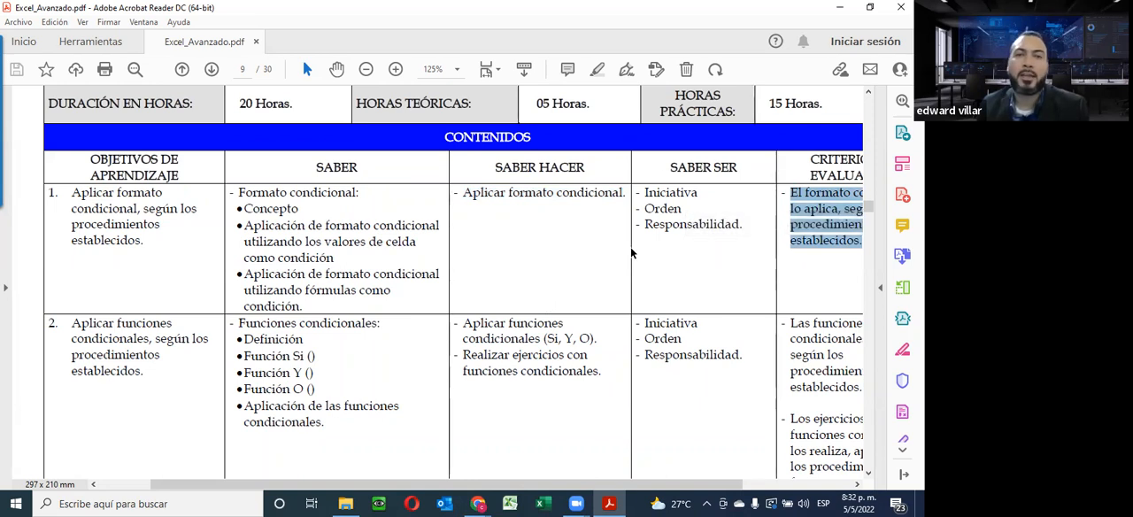
scroll(547, 306, up, 2)
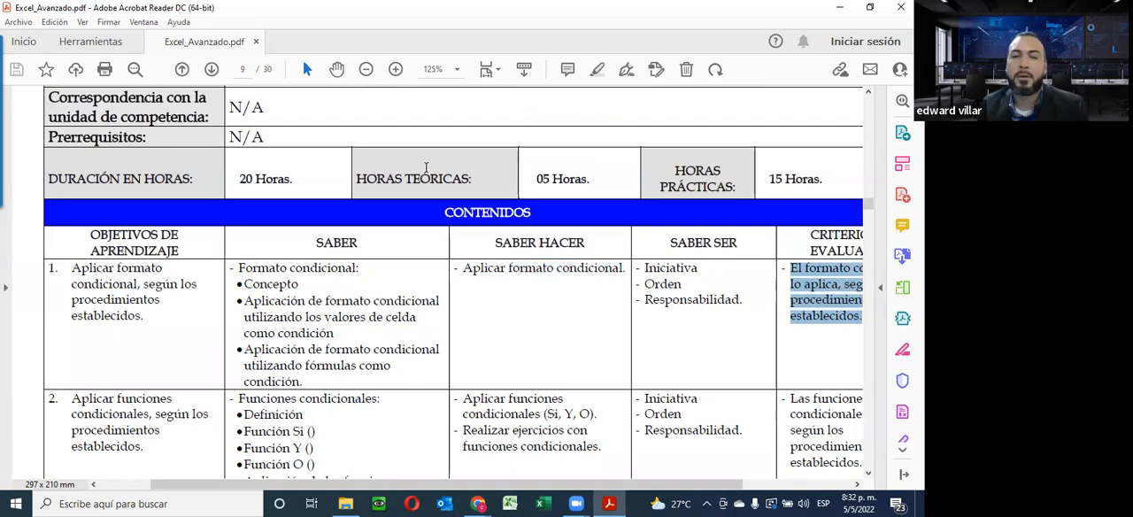
scroll(557, 192, down, 1)
scroll(557, 192, down, 2)
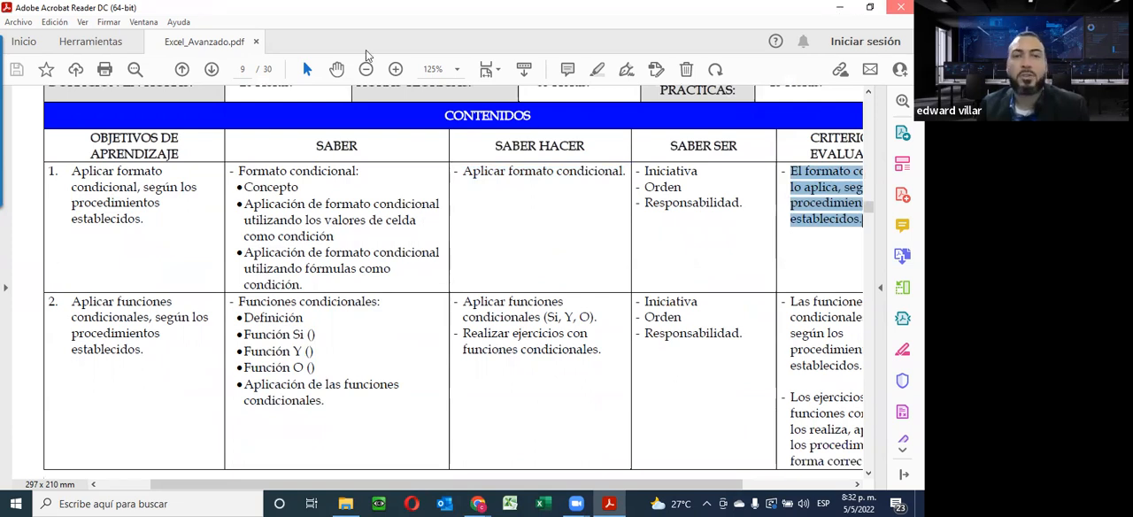
Close the course programme PDF and switch back to the browser with the course page.
click(838, 9)
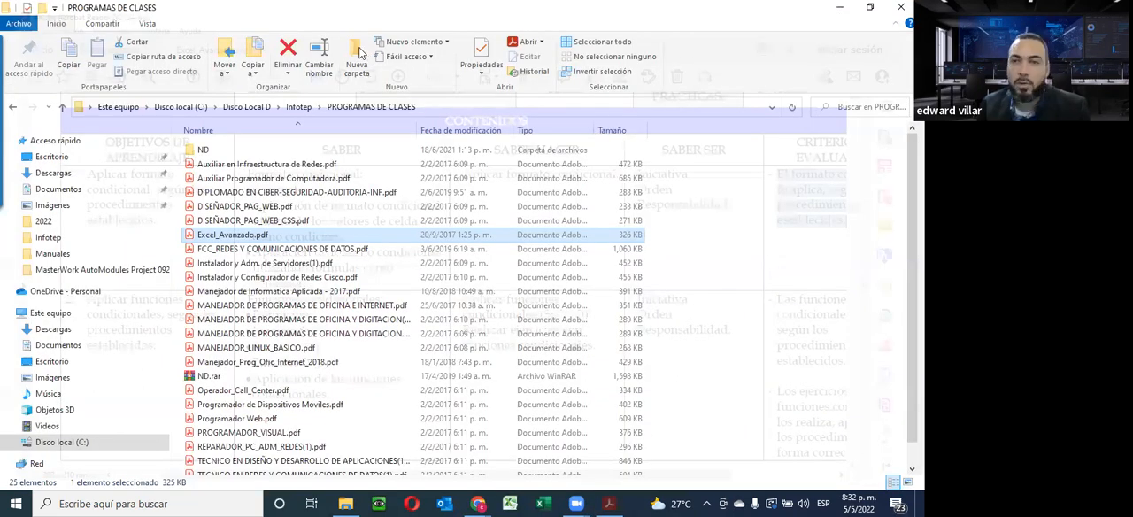
key(alt+Tab)
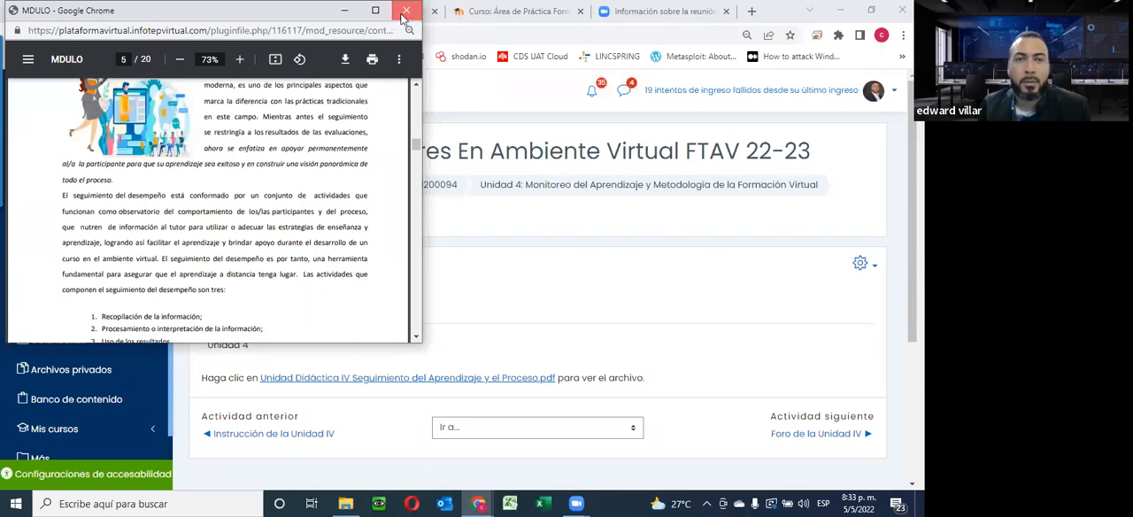
Close the module PDF window and highlight the Guía de la Unidad IV heading while explaining.
click(404, 13)
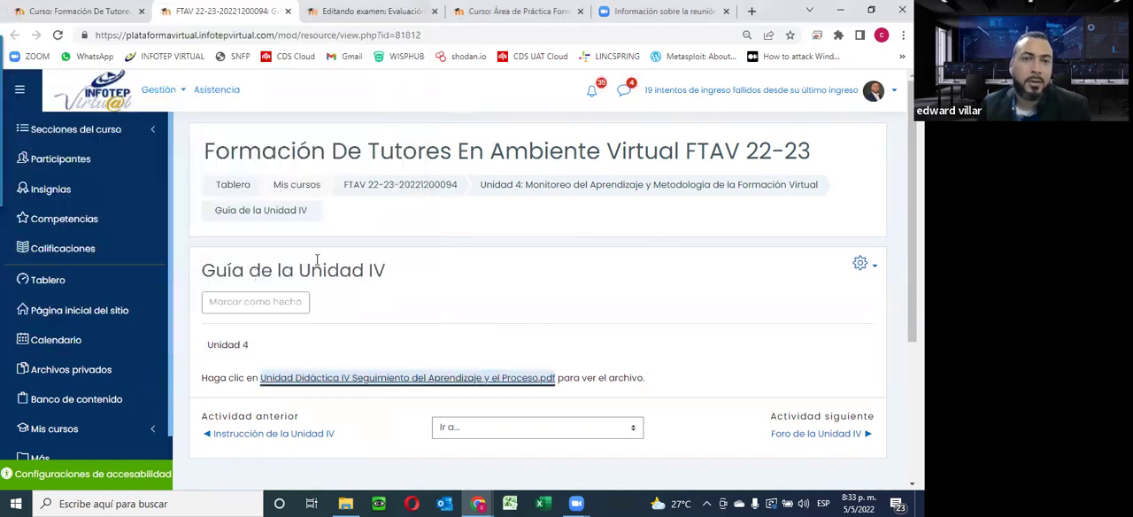
click(221, 270)
drag(203, 271, 440, 275)
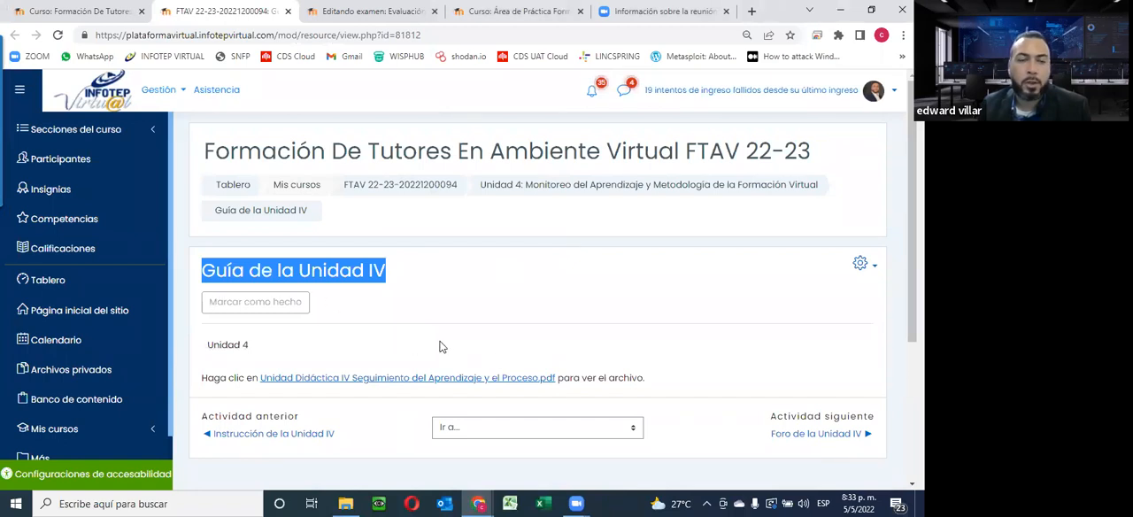
click(415, 276)
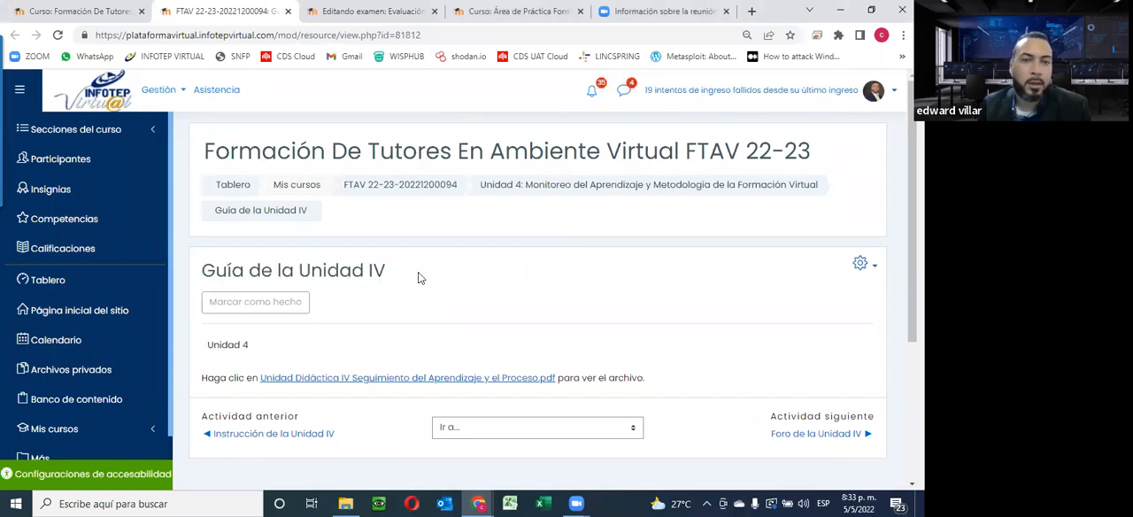
drag(386, 270, 175, 277)
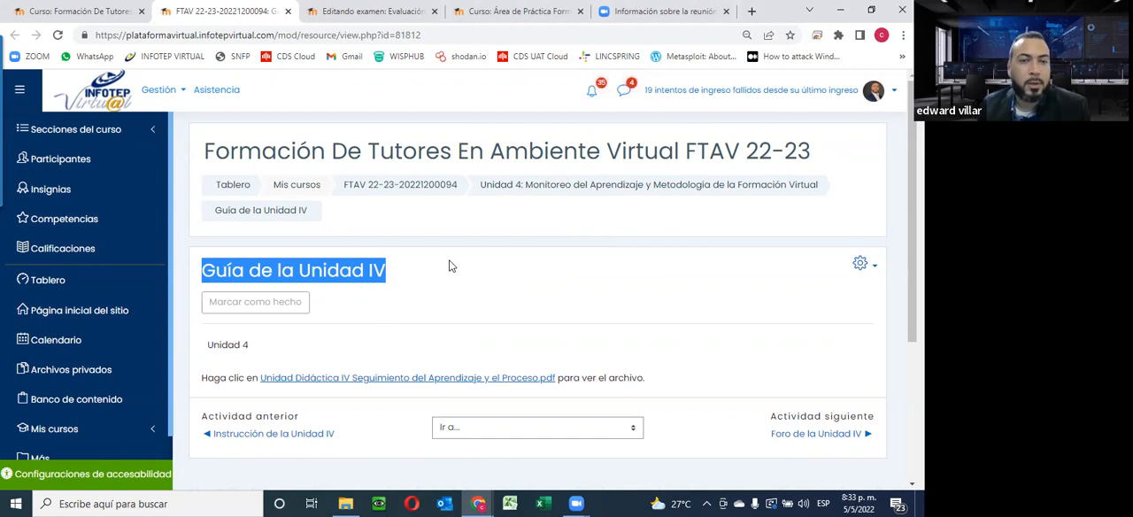
click(393, 266)
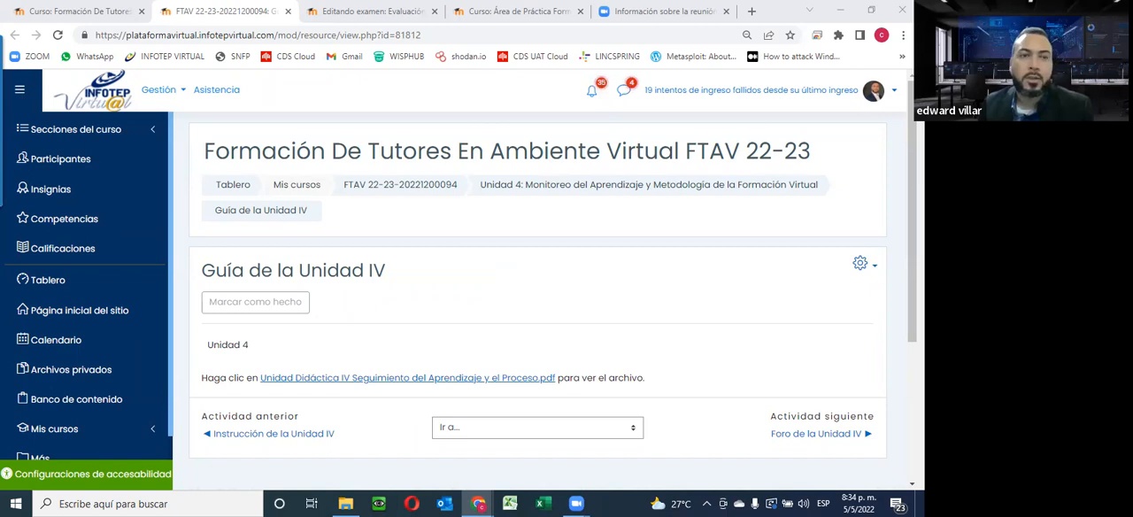
Go to the Tablero dashboard from the left sidebar.
click(40, 281)
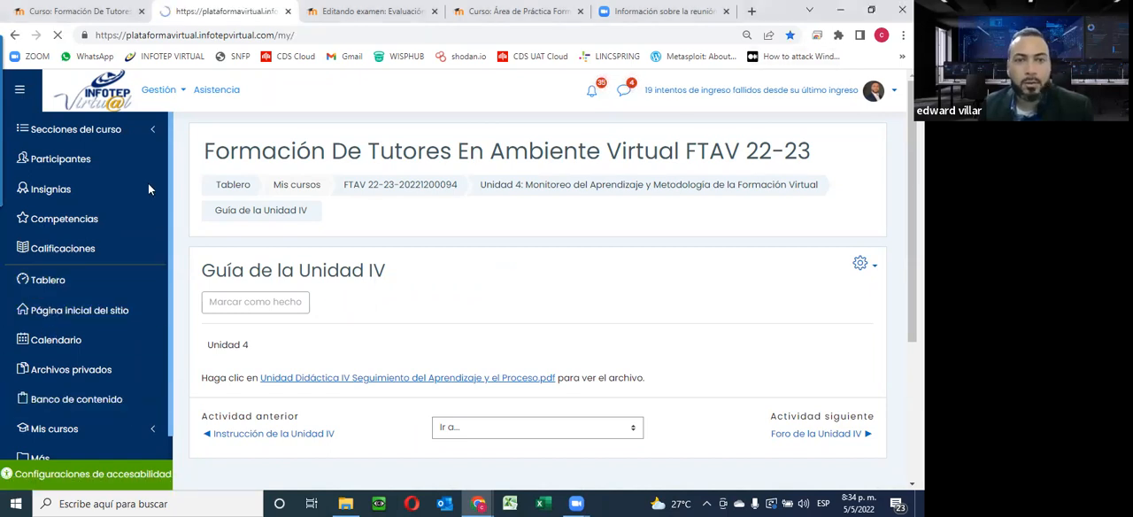
scroll(443, 401, down, 2)
Switch back to the browser tab with the full tutor course page.
key(ctrl+shift+Tab)
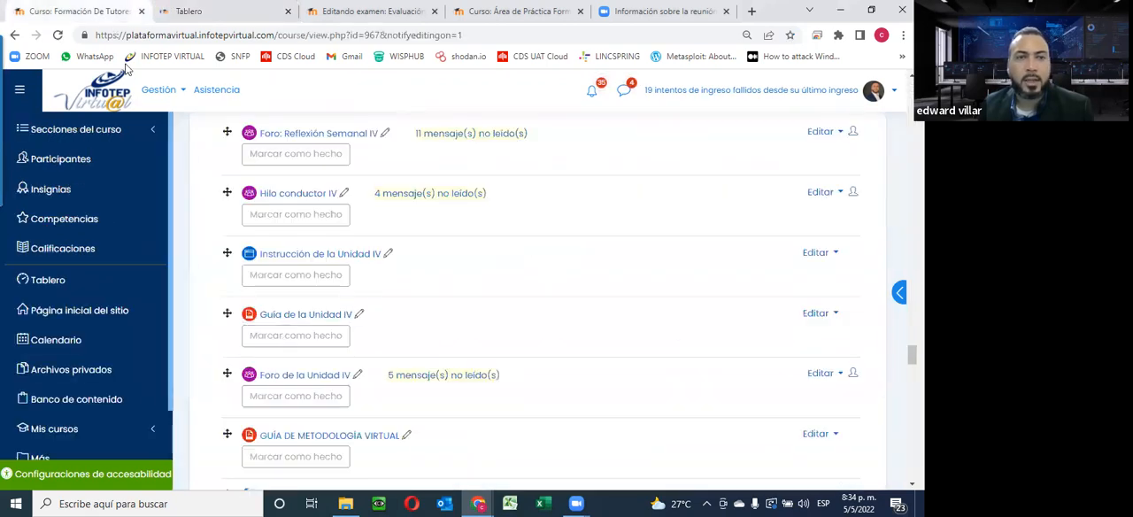
scroll(590, 341, down, 4)
scroll(500, 274, down, 4)
scroll(500, 275, down, 3)
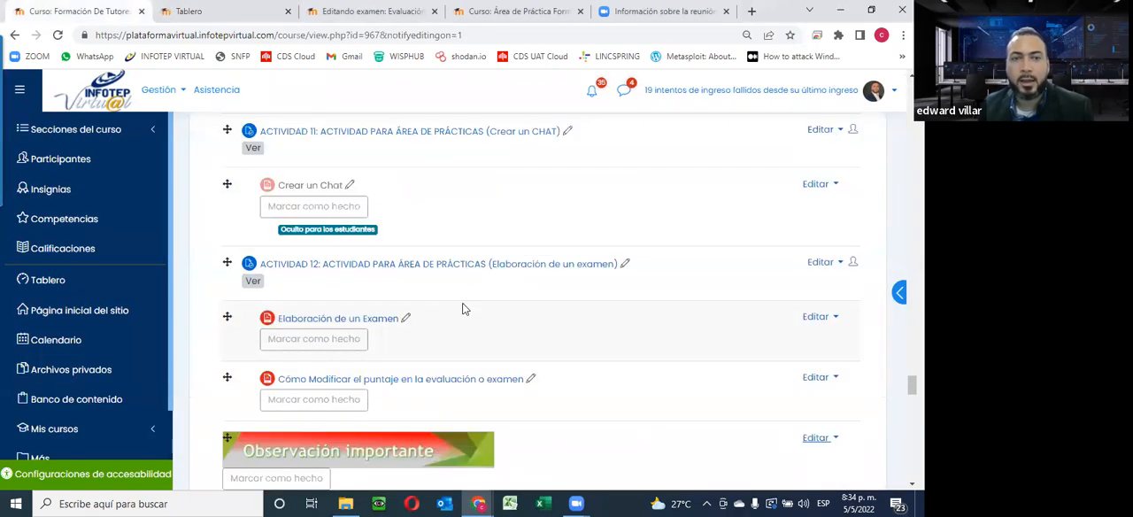
scroll(463, 308, up, 3)
scroll(462, 308, down, 5)
scroll(452, 303, down, 5)
scroll(451, 303, up, 2)
scroll(451, 304, down, 2)
scroll(425, 283, down, 3)
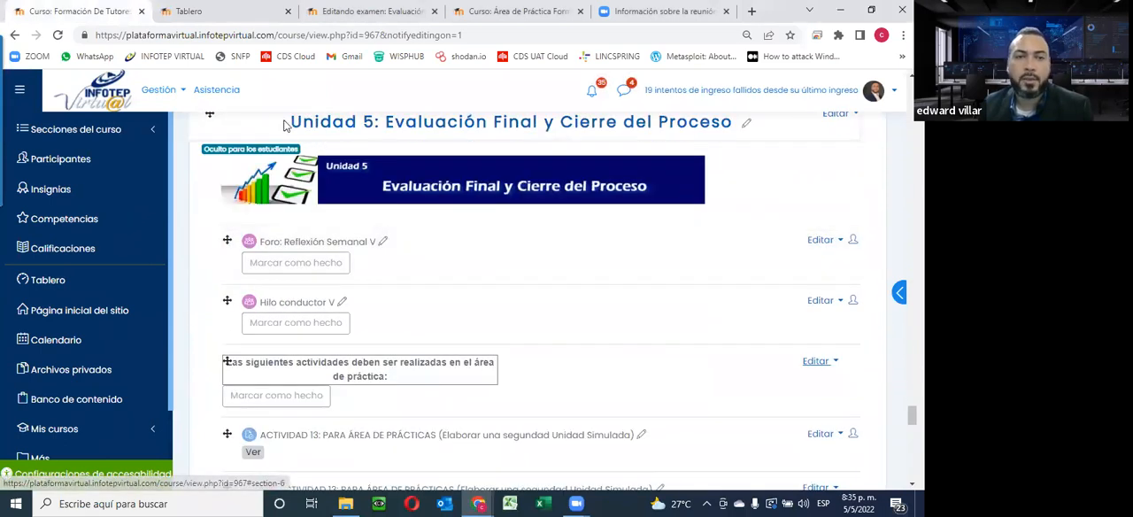
scroll(612, 276, down, 2)
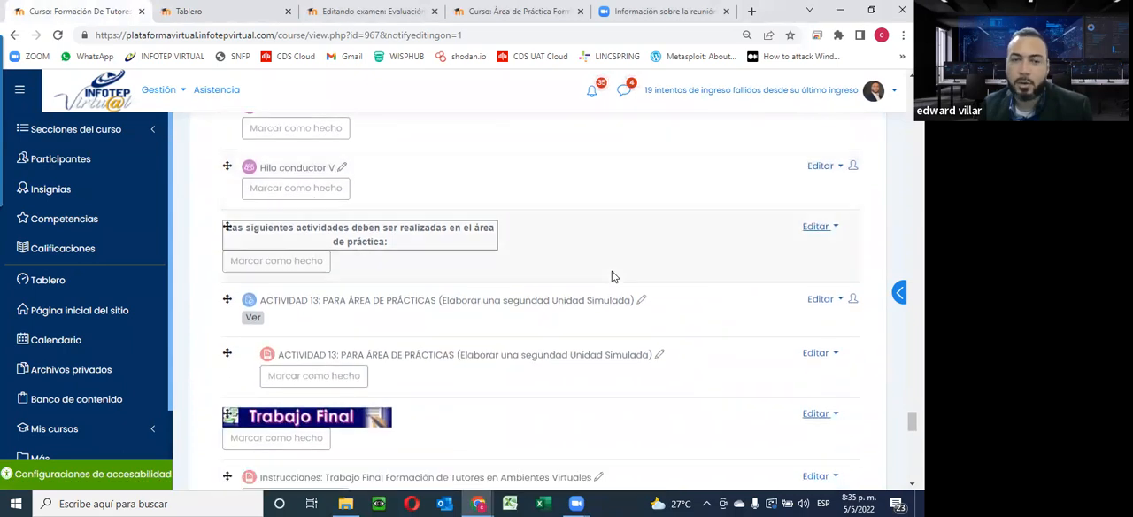
scroll(612, 276, up, 3)
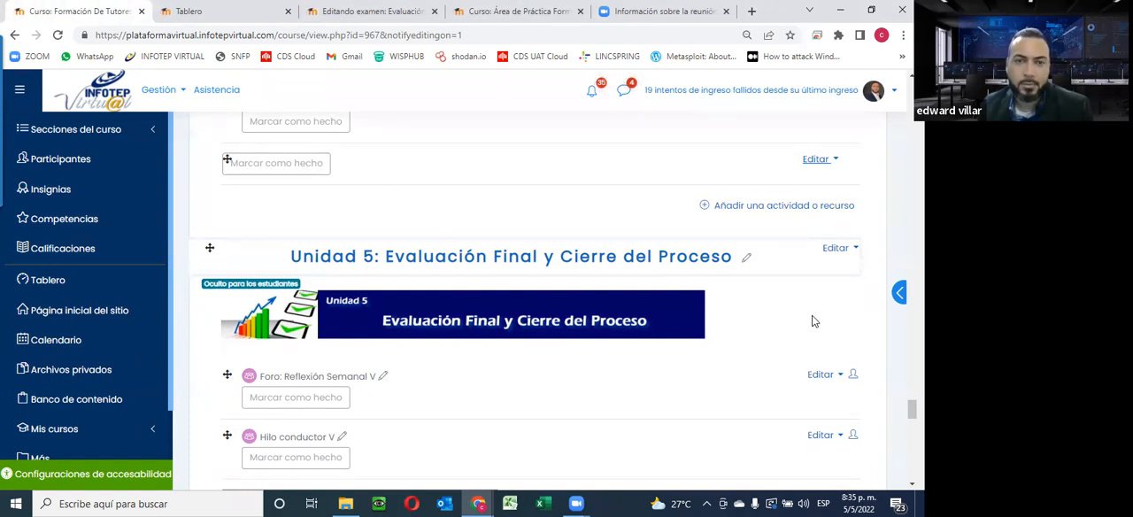
scroll(814, 324, down, 2)
scroll(813, 320, down, 2)
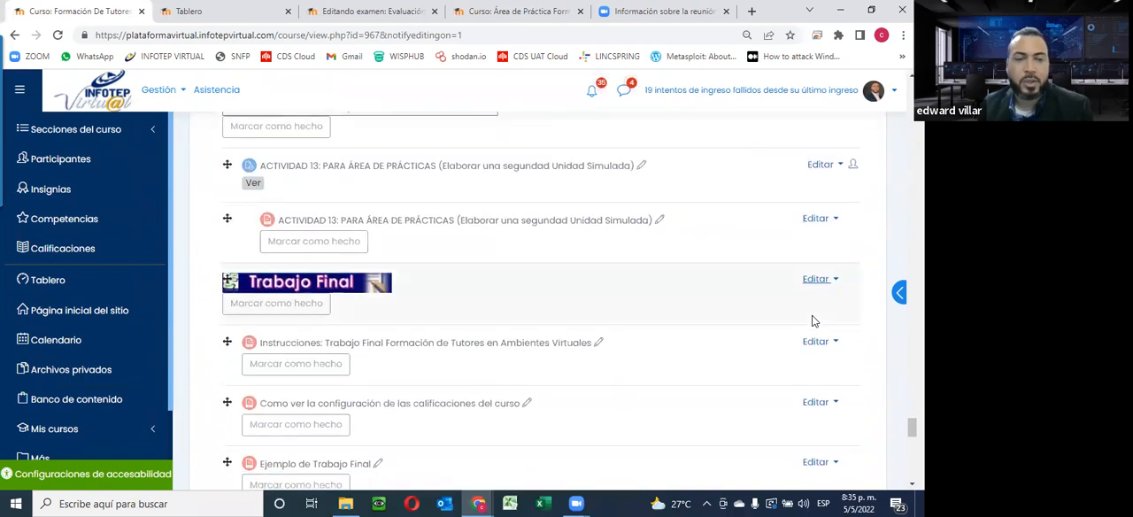
scroll(623, 306, down, 1)
scroll(623, 306, down, 2)
scroll(472, 266, down, 2)
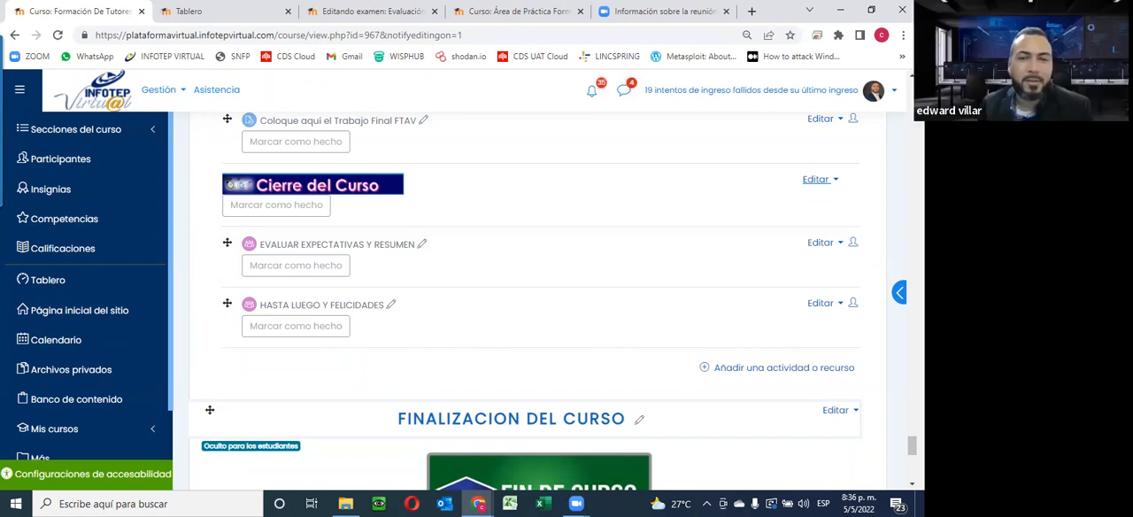
scroll(796, 354, down, 2)
scroll(620, 354, down, 2)
scroll(531, 371, up, 4)
scroll(500, 375, up, 3)
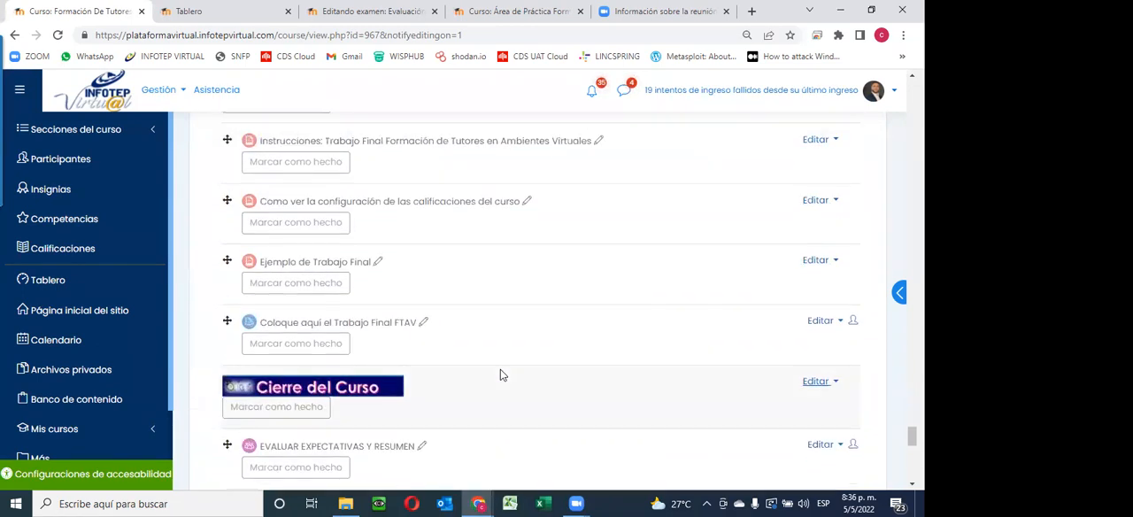
scroll(500, 374, up, 3)
scroll(500, 374, up, 3)
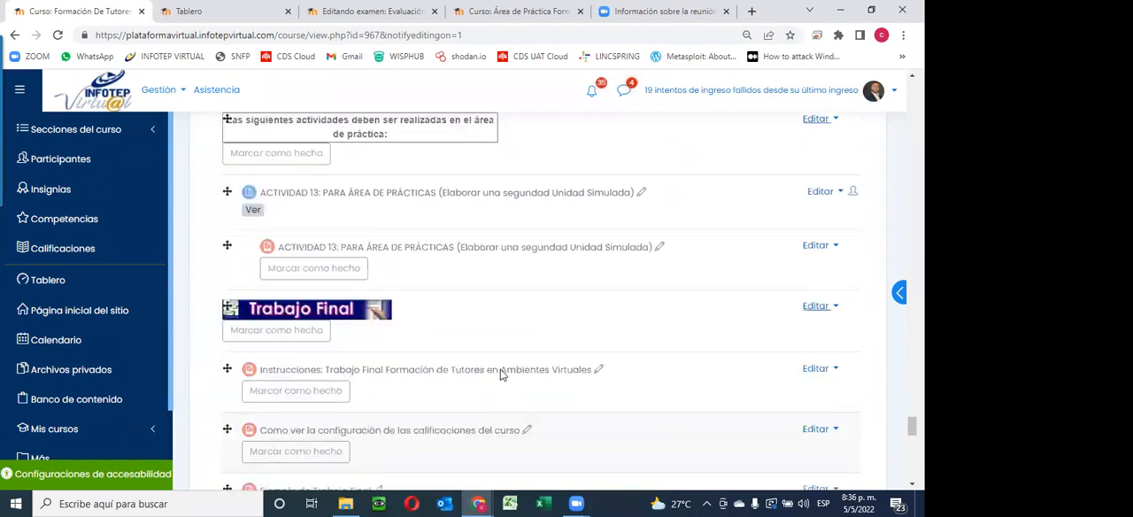
scroll(500, 374, up, 2)
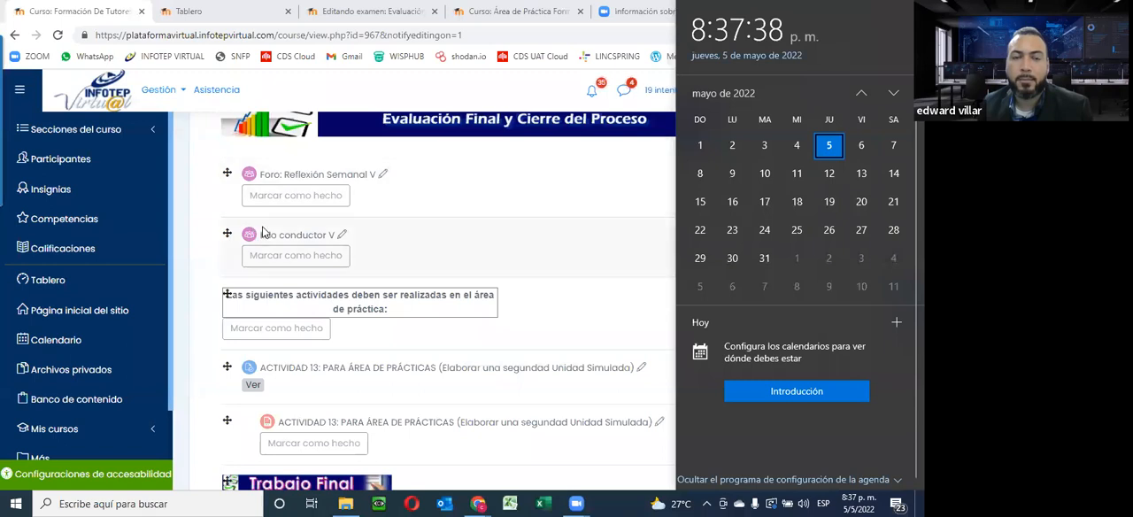
scroll(408, 245, up, 4)
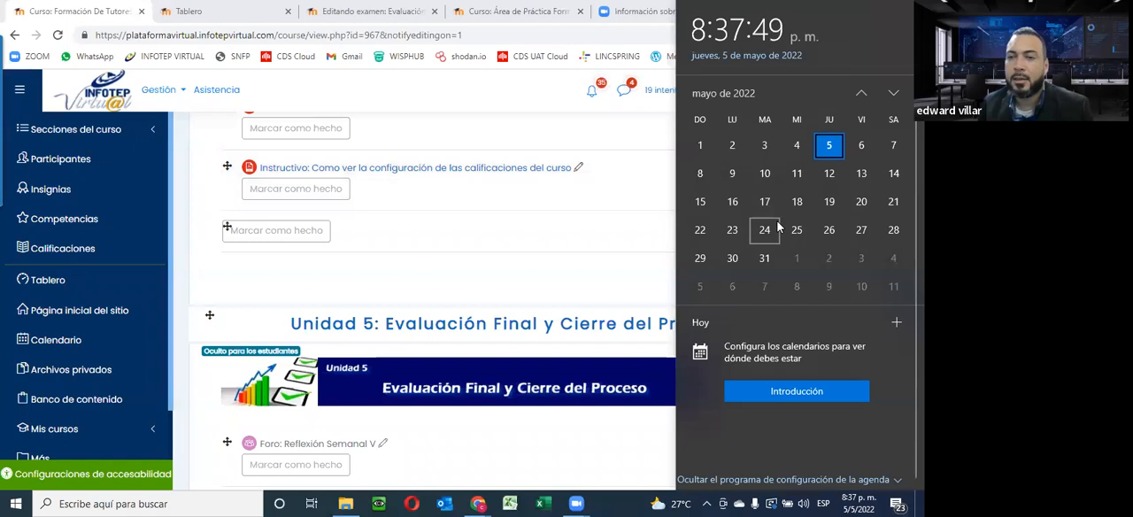
scroll(372, 307, down, 1)
scroll(371, 307, up, 2)
scroll(321, 305, up, 3)
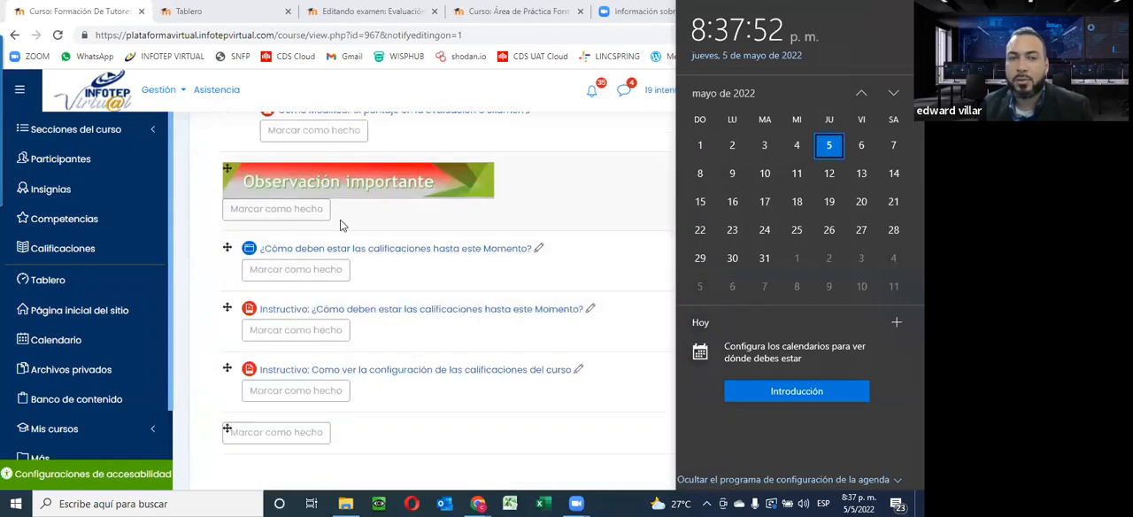
scroll(335, 266, up, 2)
scroll(335, 265, up, 2)
scroll(335, 266, up, 4)
scroll(334, 266, up, 1)
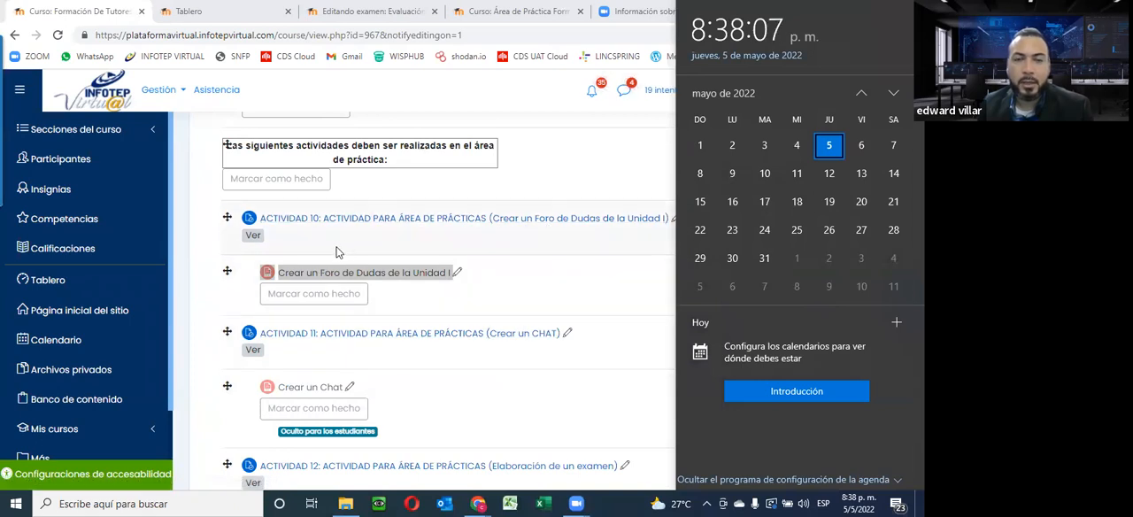
click(851, 503)
click(851, 503)
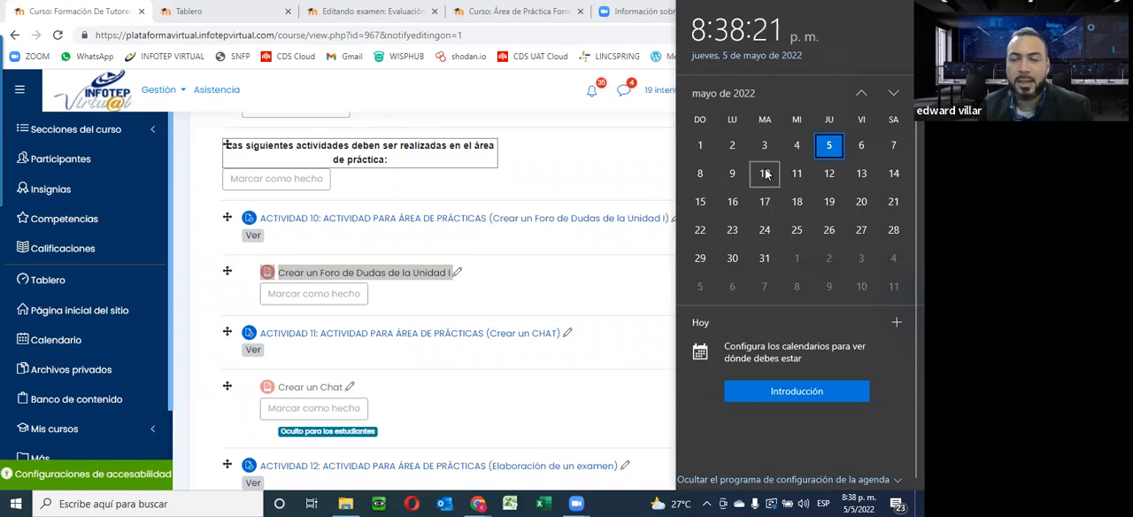
Check the Zoom Reuniones list for today's FTAV 22-23 session, then return to the Moodle course tab.
click(615, 11)
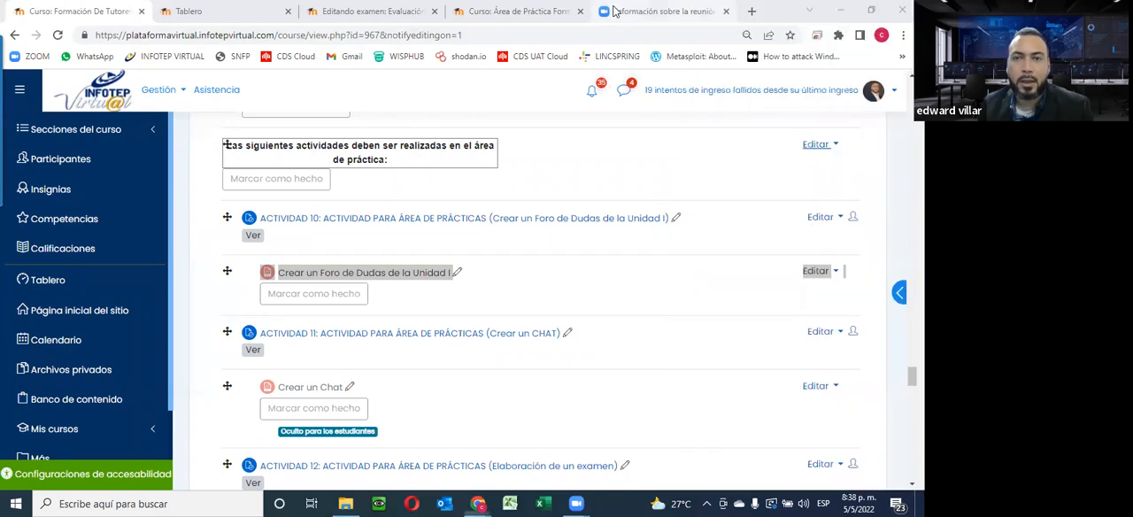
scroll(52, 220, up, 2)
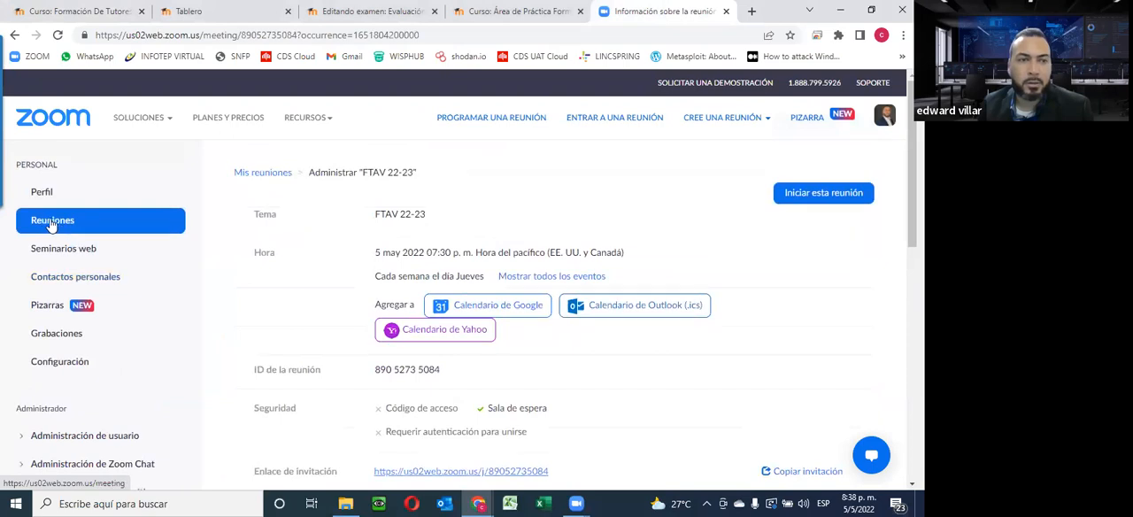
click(52, 219)
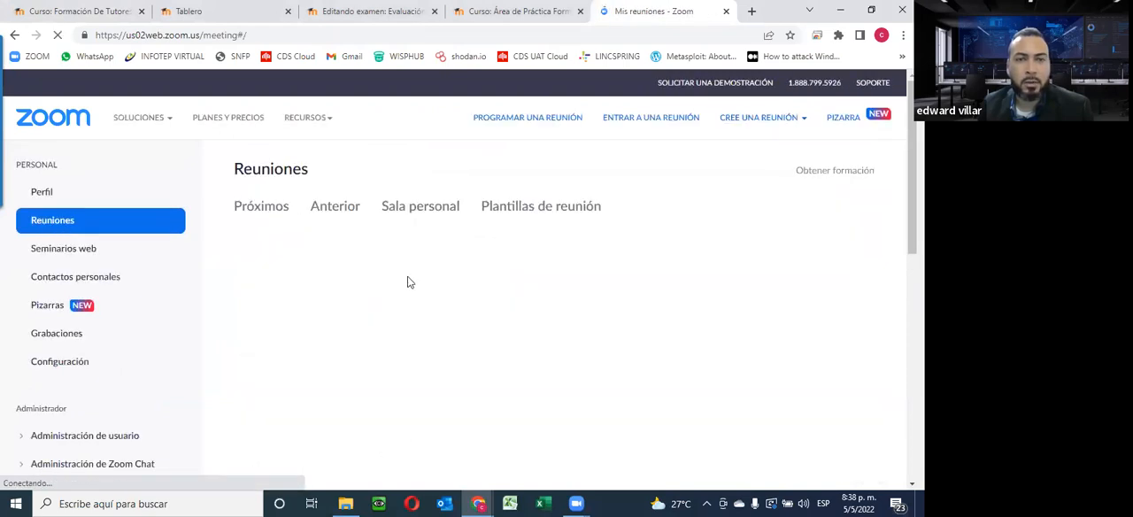
scroll(400, 342, down, 2)
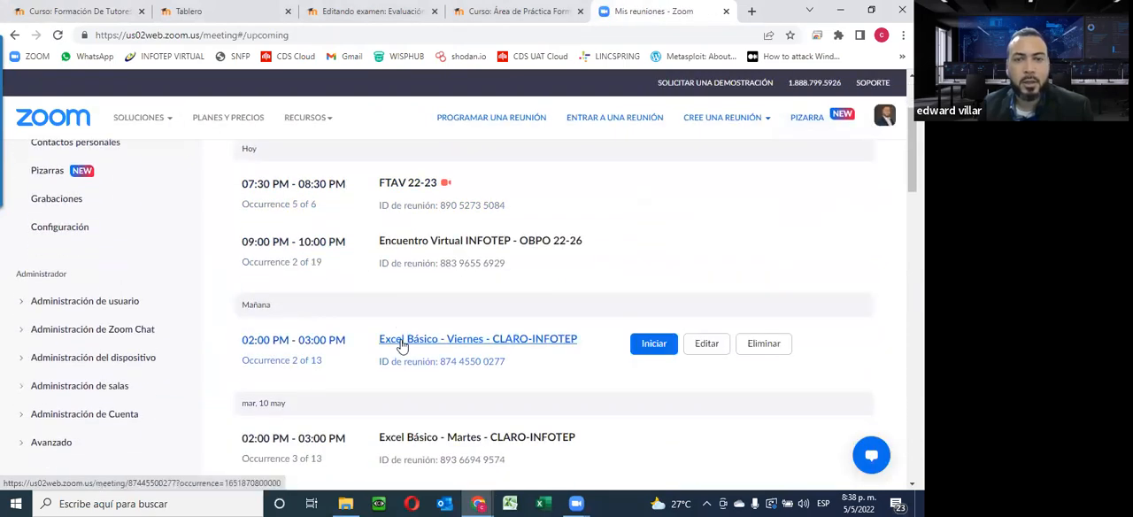
scroll(400, 341, up, 2)
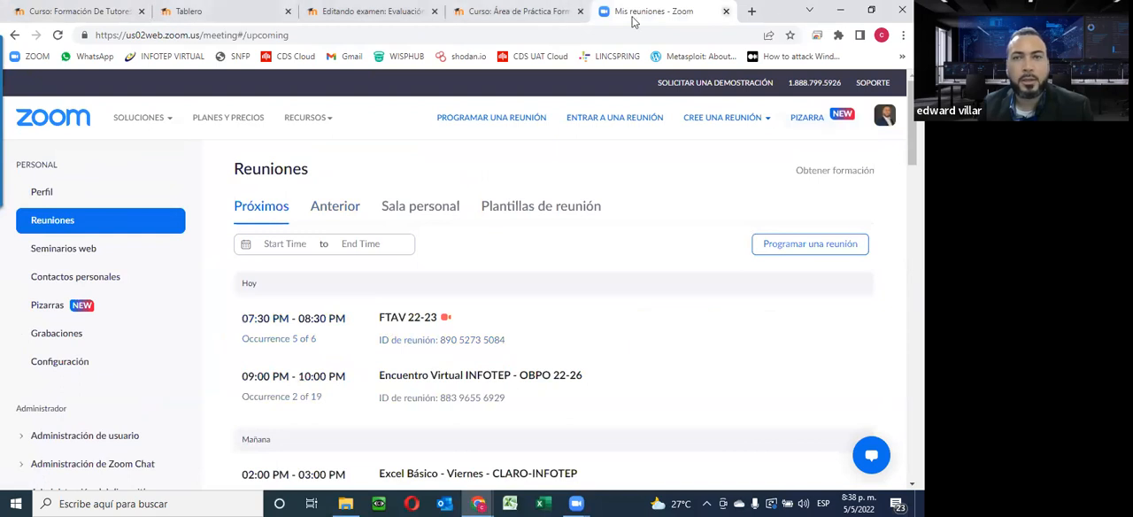
click(65, 11)
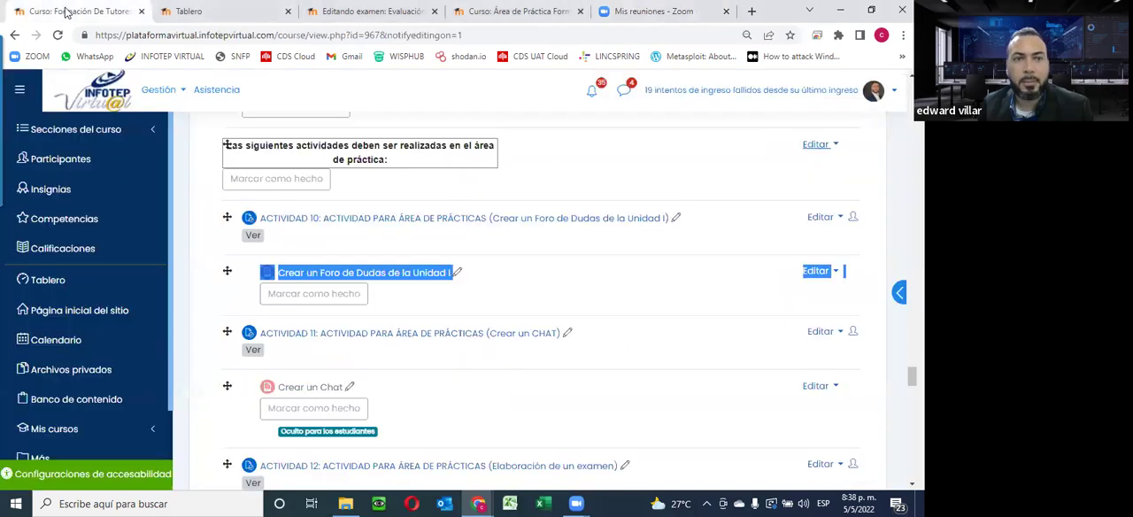
Open the Windows taskbar calendar flyout to glance at May 2022.
click(853, 507)
click(853, 506)
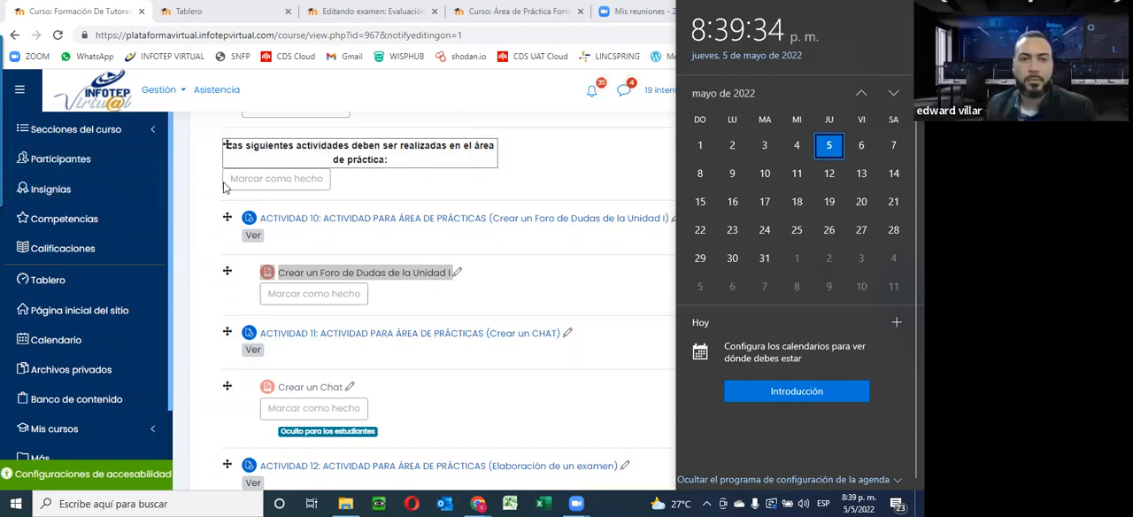
click(593, 161)
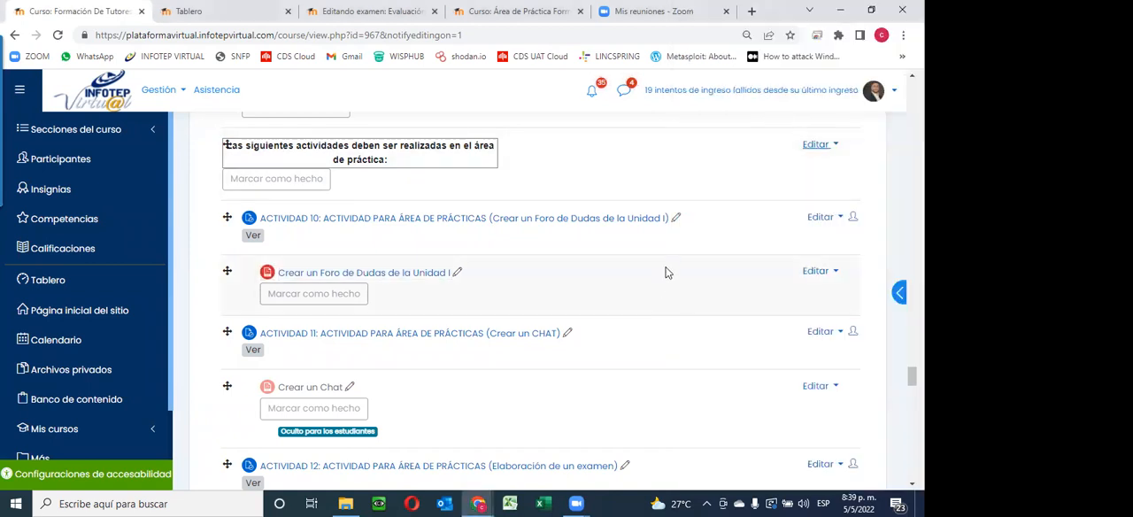
scroll(661, 264, up, 1)
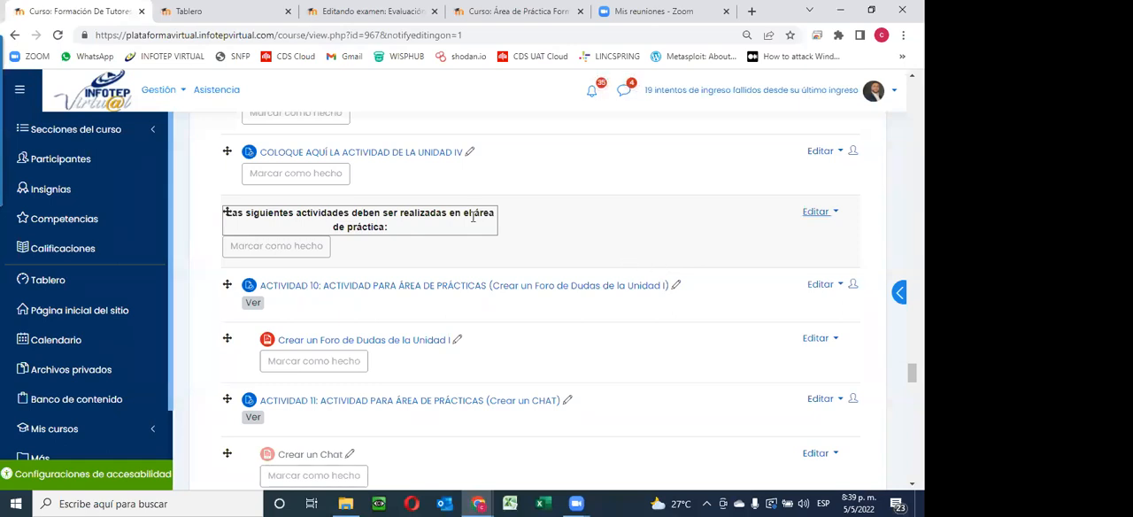
scroll(418, 215, up, 3)
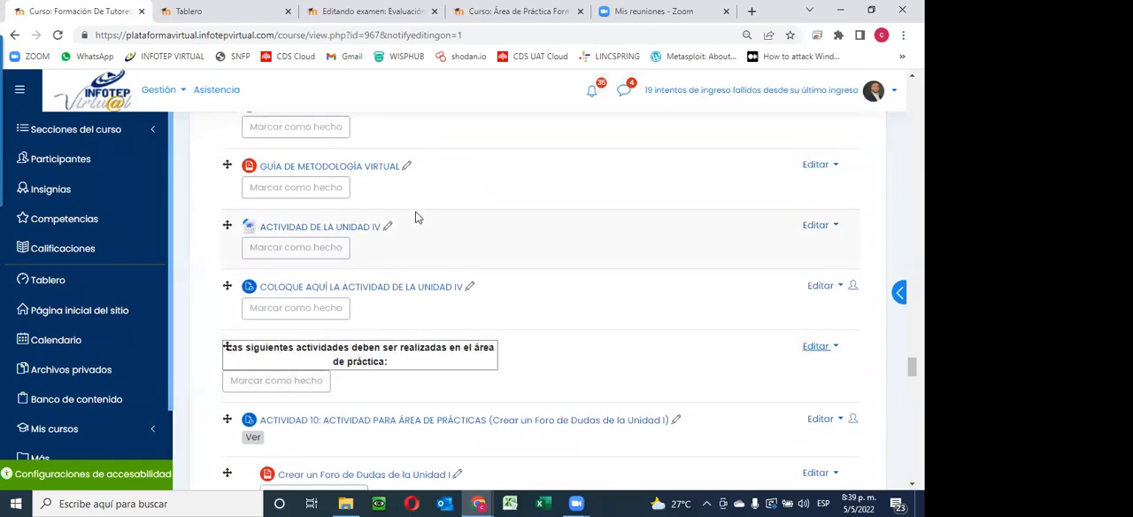
scroll(419, 215, up, 3)
scroll(443, 237, up, 3)
scroll(444, 237, up, 2)
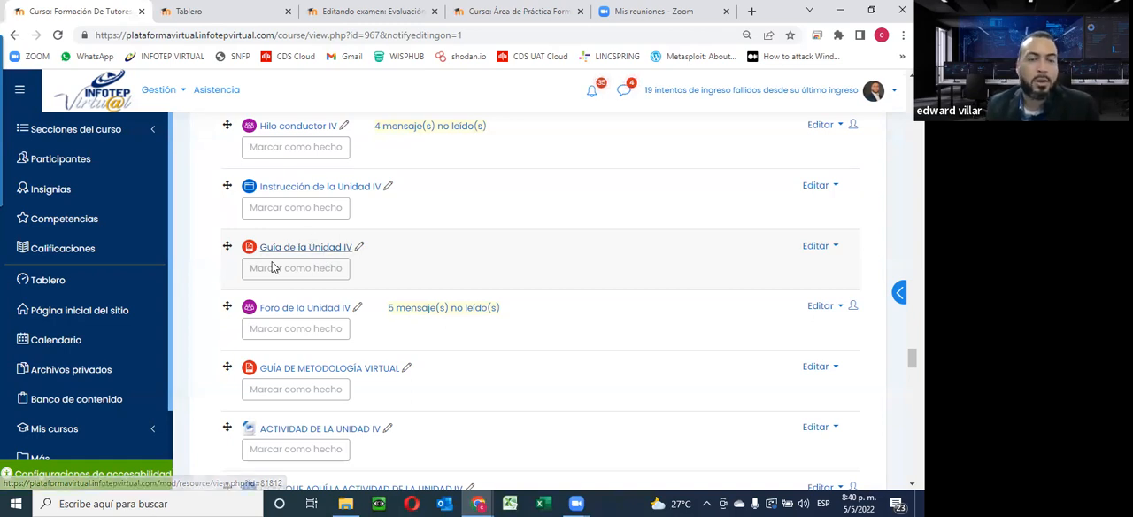
click(855, 502)
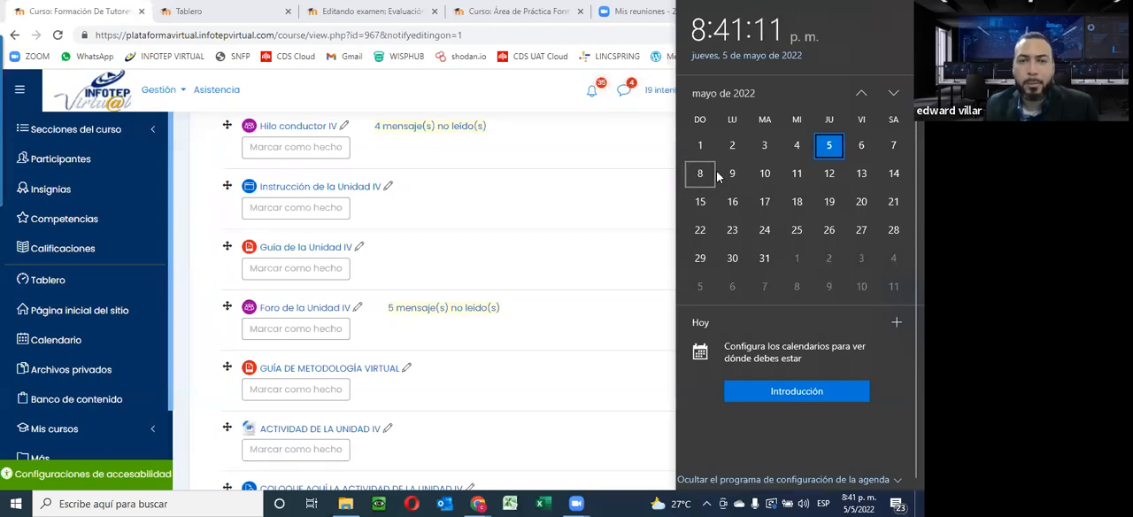
scroll(580, 292, up, 1)
scroll(580, 292, up, 3)
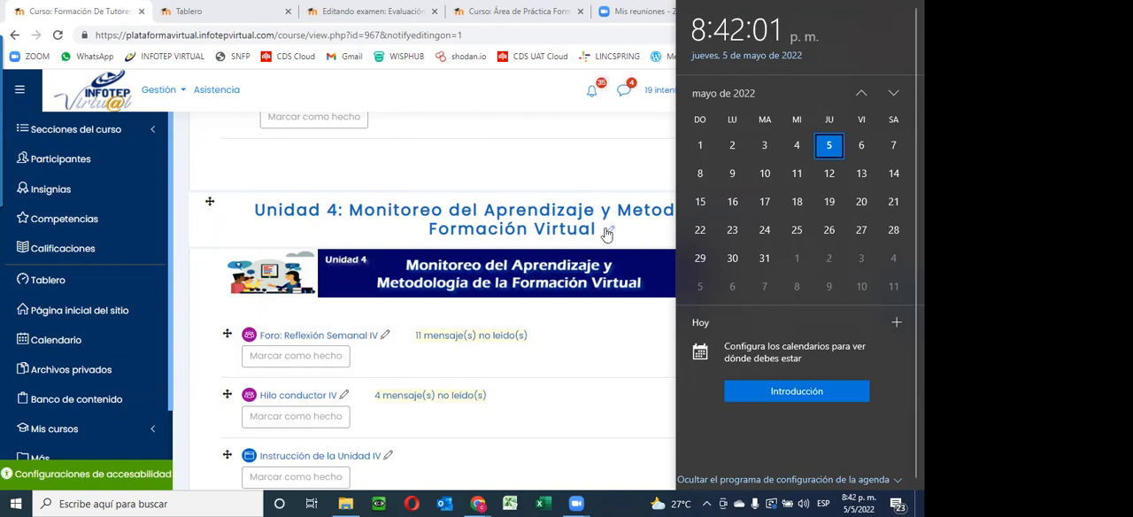
click(235, 223)
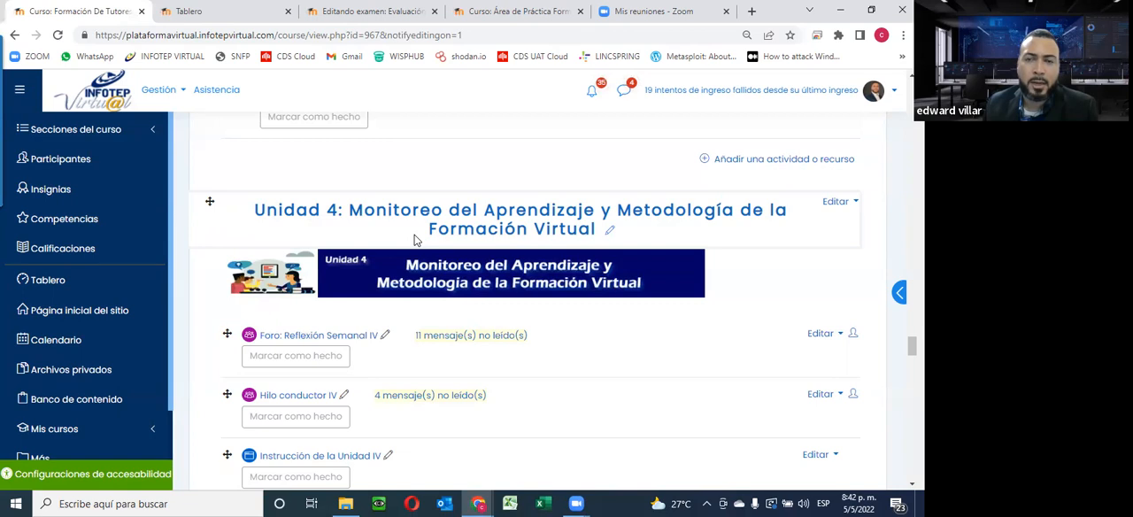
scroll(407, 274, up, 1)
scroll(406, 274, up, 1)
scroll(407, 283, up, 1)
scroll(406, 283, up, 3)
scroll(406, 283, up, 2)
scroll(406, 283, up, 2)
scroll(404, 297, up, 2)
scroll(402, 298, up, 2)
scroll(402, 297, up, 1)
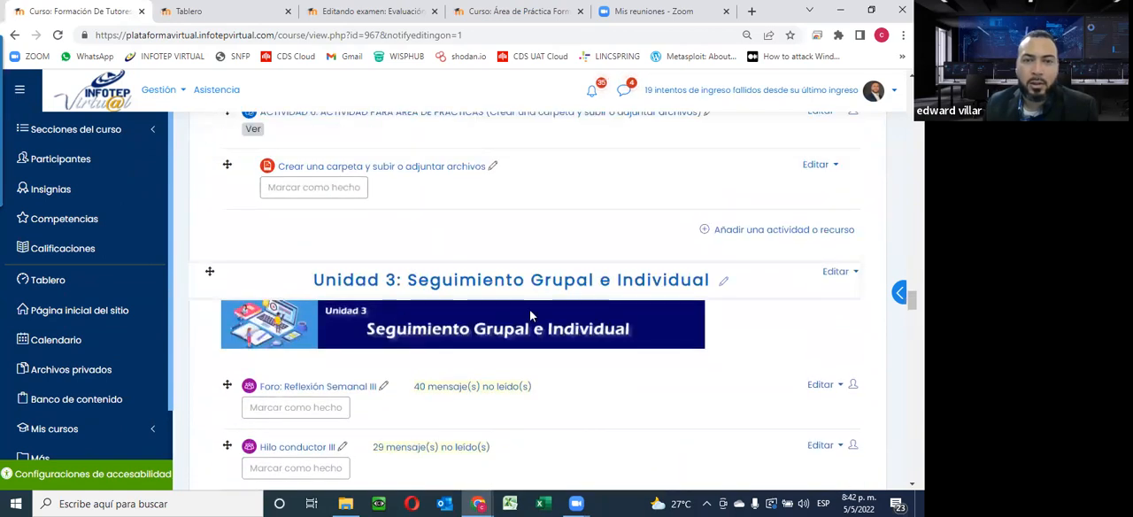
scroll(531, 332, down, 3)
scroll(531, 332, down, 4)
scroll(531, 332, down, 4)
scroll(531, 332, down, 3)
scroll(531, 332, down, 2)
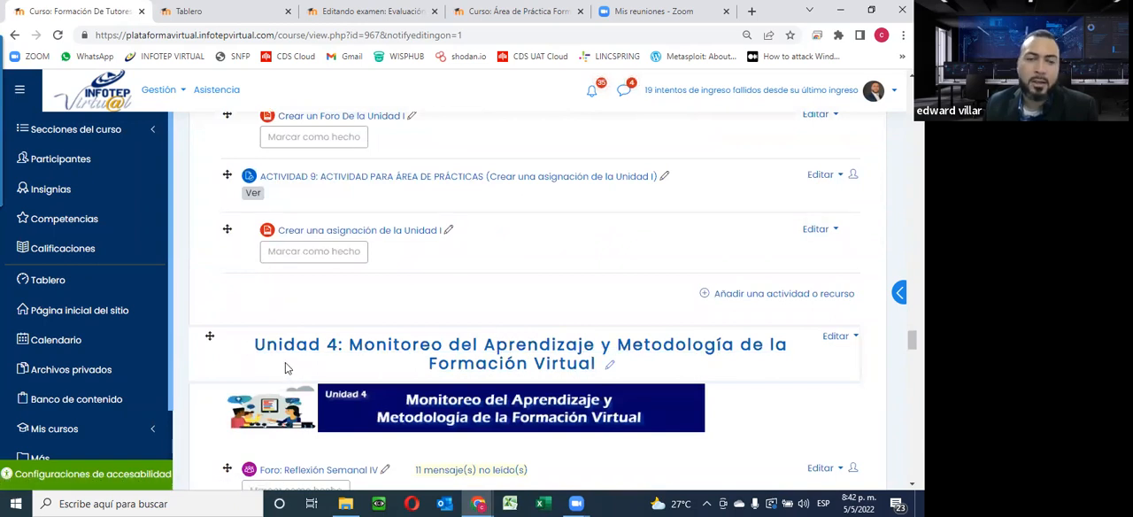
scroll(571, 392, down, 2)
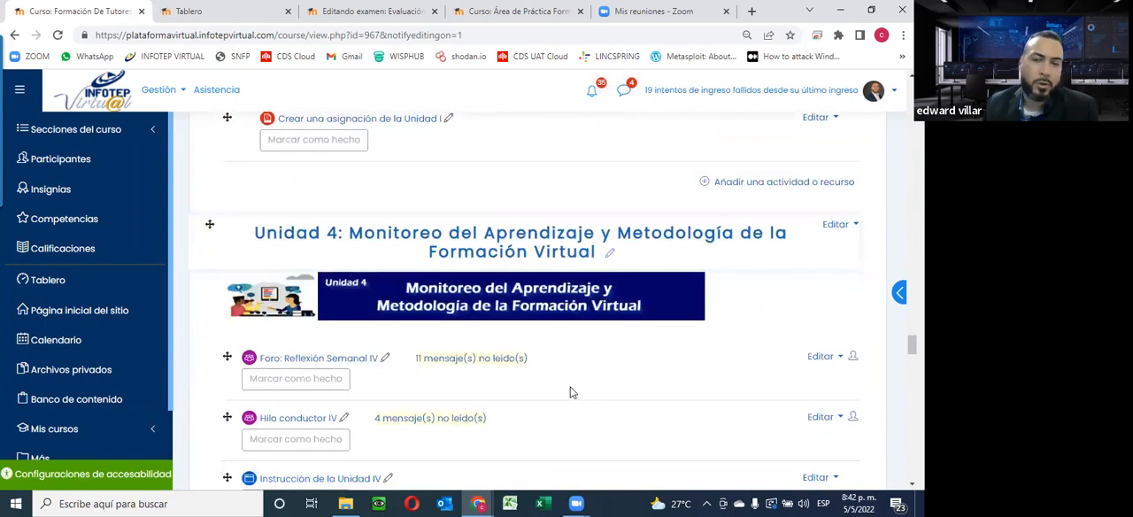
scroll(569, 392, down, 4)
scroll(569, 392, down, 2)
scroll(569, 392, down, 4)
scroll(569, 392, down, 3)
scroll(568, 394, down, 2)
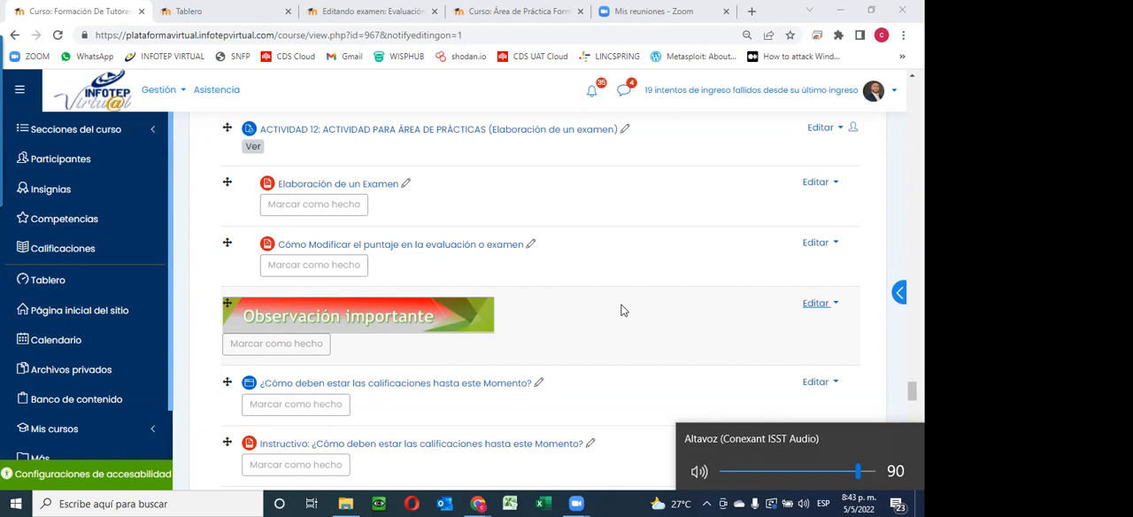
Adjust the speaker volume up, slightly down, then up again above 90.
key(XF86AudioRaiseVolume)
key(XF86AudioRaiseVolume)
key(XF86AudioRaiseVolume)
key(XF86AudioRaiseVolume)
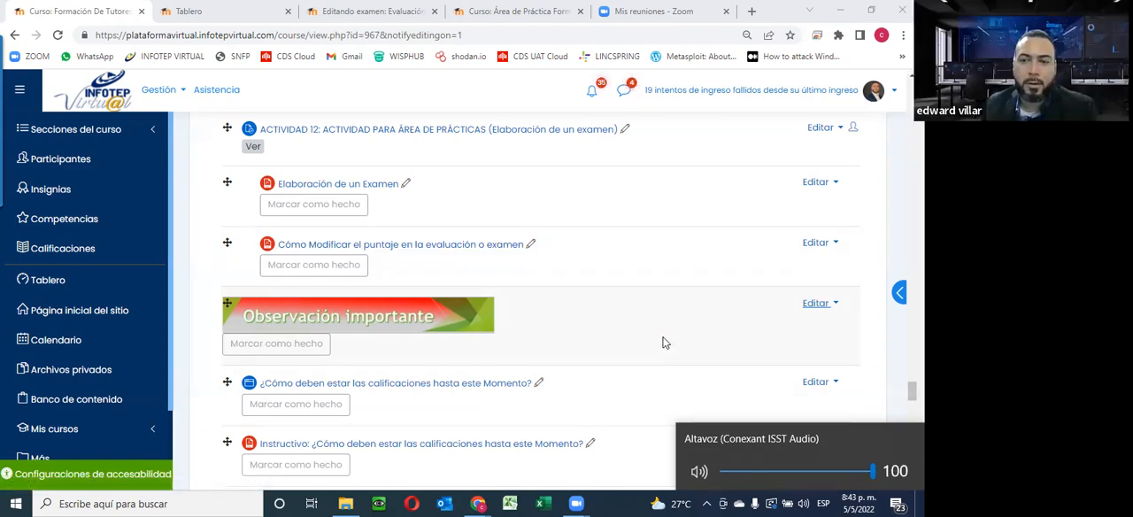
key(XF86AudioLowerVolume)
key(XF86AudioLowerVolume)
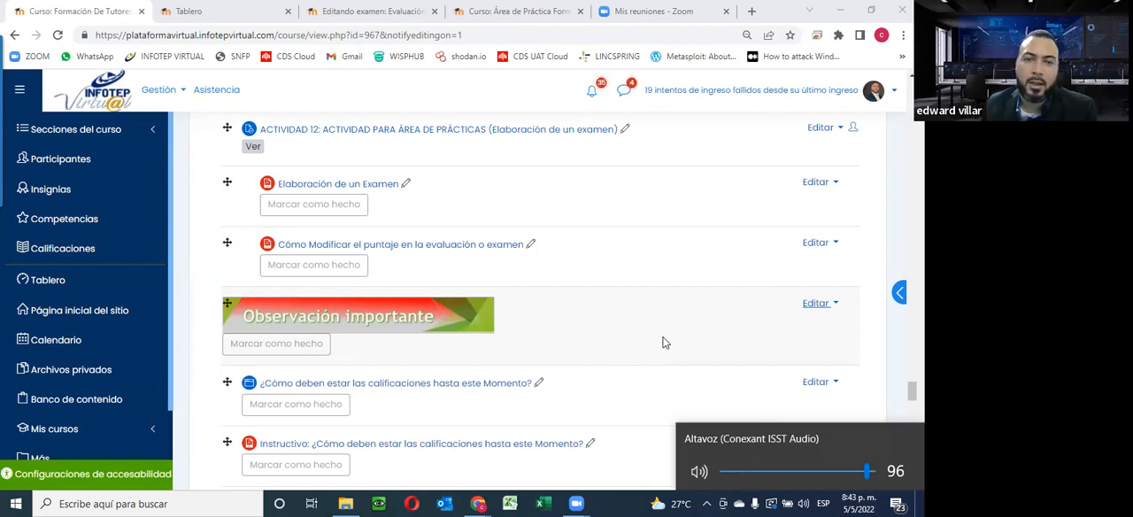
key(XF86AudioRaiseVolume)
key(XF86AudioRaiseVolume)
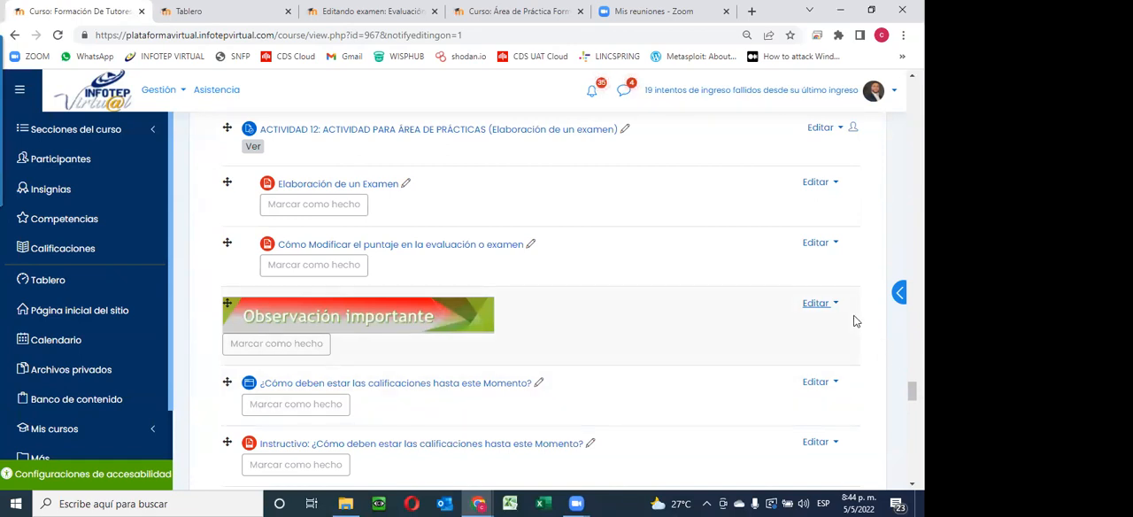
scroll(875, 335, up, 4)
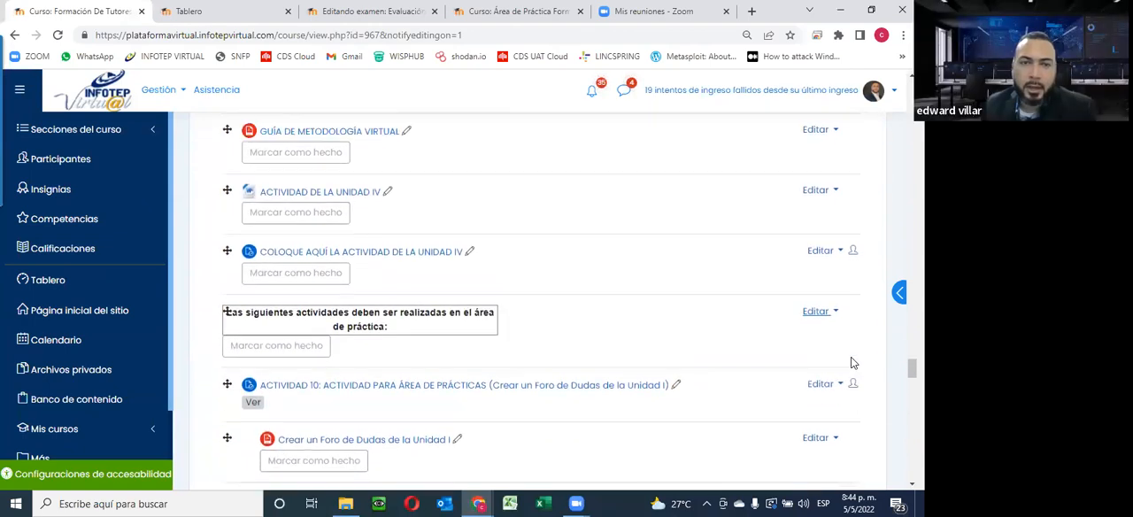
scroll(863, 350, up, 4)
scroll(853, 363, up, 4)
scroll(853, 362, up, 3)
scroll(853, 363, up, 3)
scroll(853, 363, up, 4)
scroll(853, 363, up, 3)
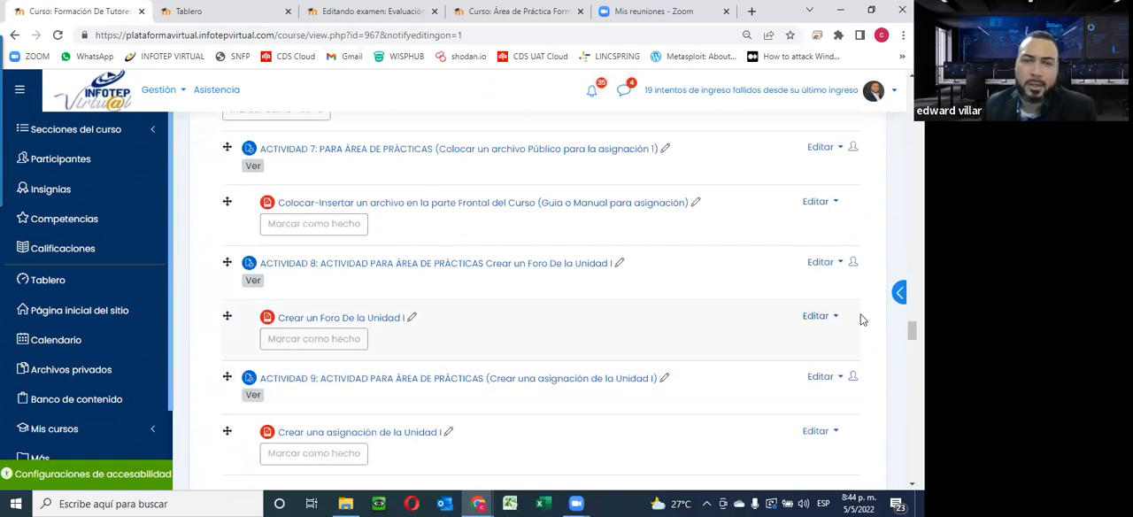
scroll(854, 334, up, 3)
scroll(845, 345, up, 3)
scroll(840, 349, up, 3)
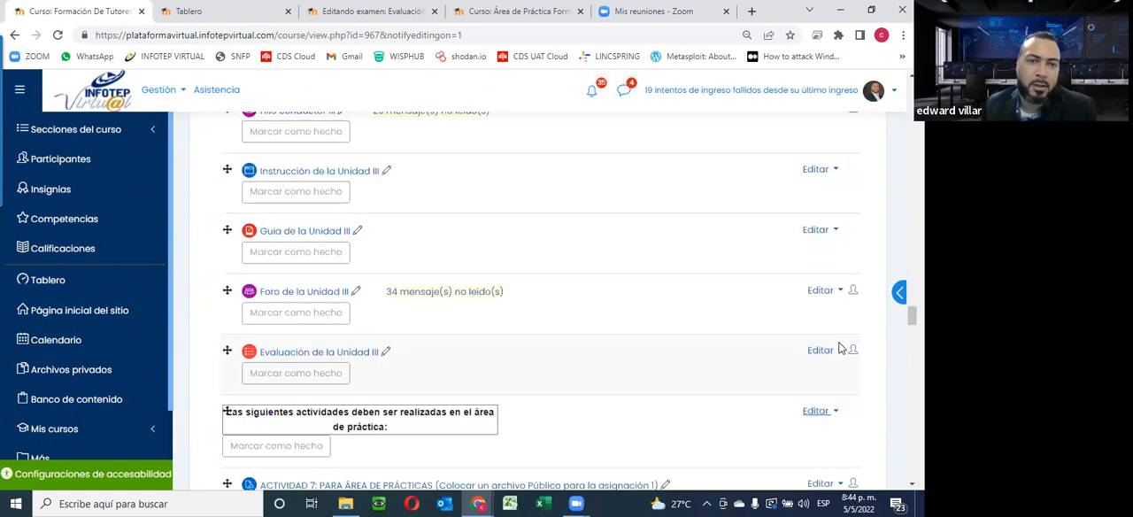
scroll(840, 349, up, 3)
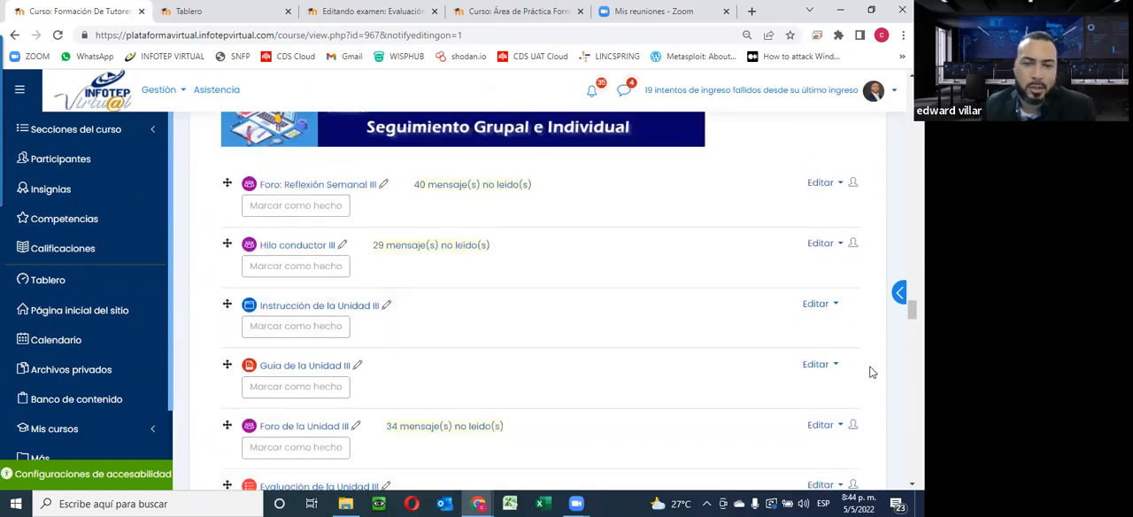
scroll(868, 377, up, 2)
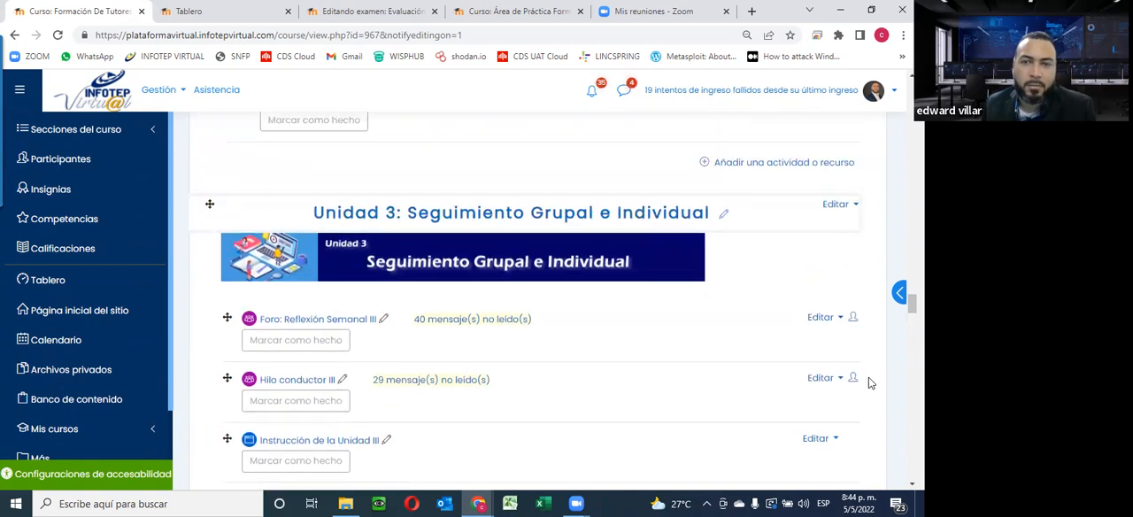
scroll(868, 377, down, 2)
scroll(868, 377, down, 2)
scroll(868, 377, down, 2)
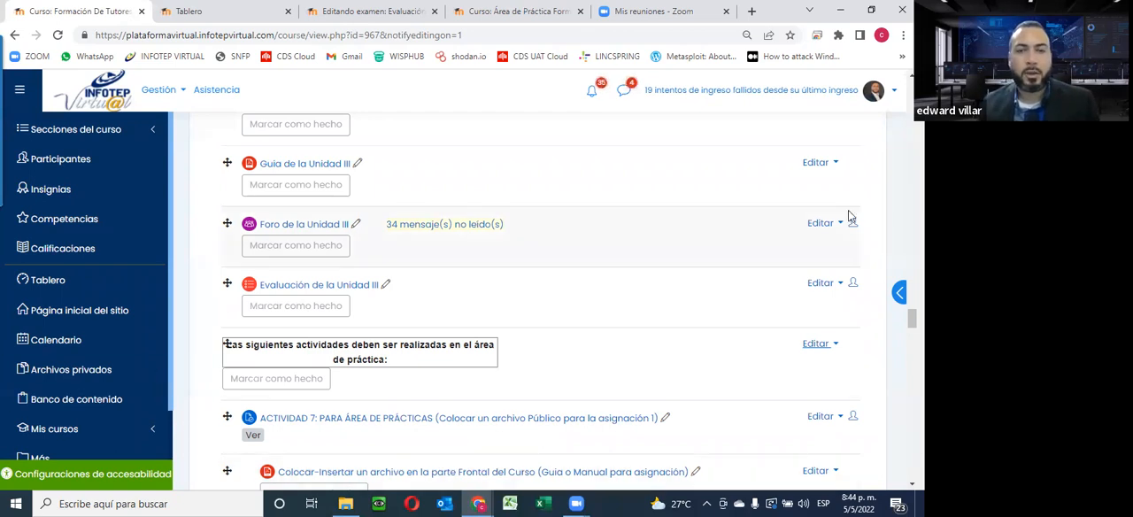
scroll(848, 215, up, 4)
scroll(620, 310, up, 1)
scroll(542, 408, up, 2)
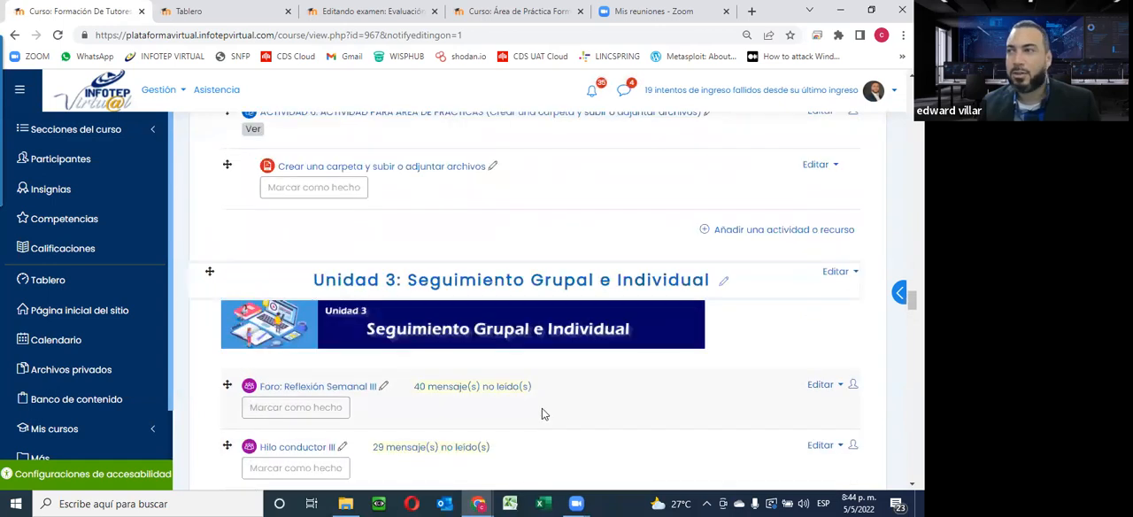